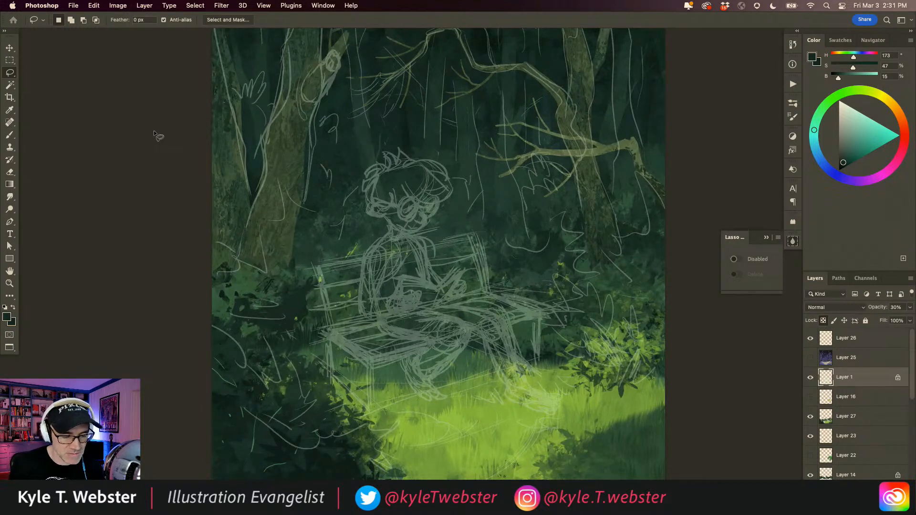
Hide Layer 1, the line sketch of the figure on the bench, so only the painted forest shows.
{"action": "mouse_move", "coordinate": [334, 274]}
{"action": "left_mouse_down"}
{"action": "mouse_move", "coordinate": [323, 305]}
{"action": "mouse_move", "coordinate": [331, 317]}
{"action": "left_mouse_up"}
{"action": "left_click", "coordinate": [333, 327], "text": "alt"}
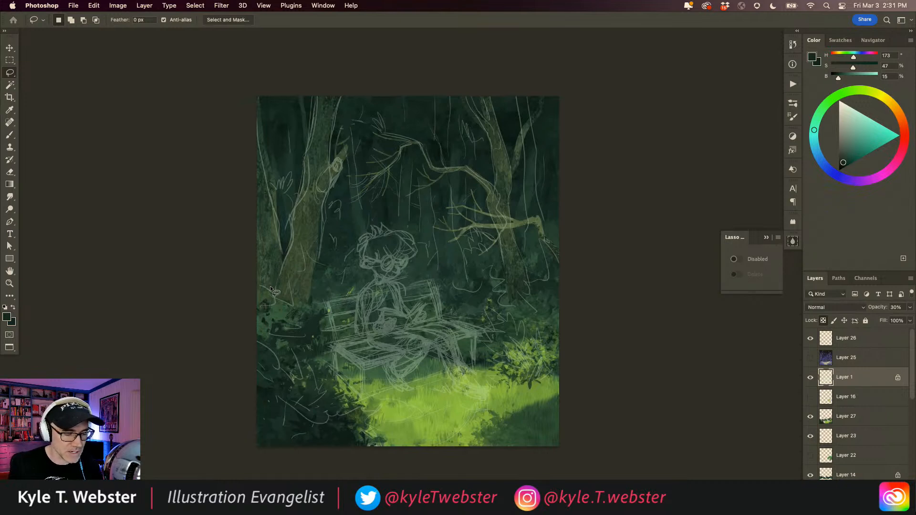
{"action": "left_click", "coordinate": [810, 378]}
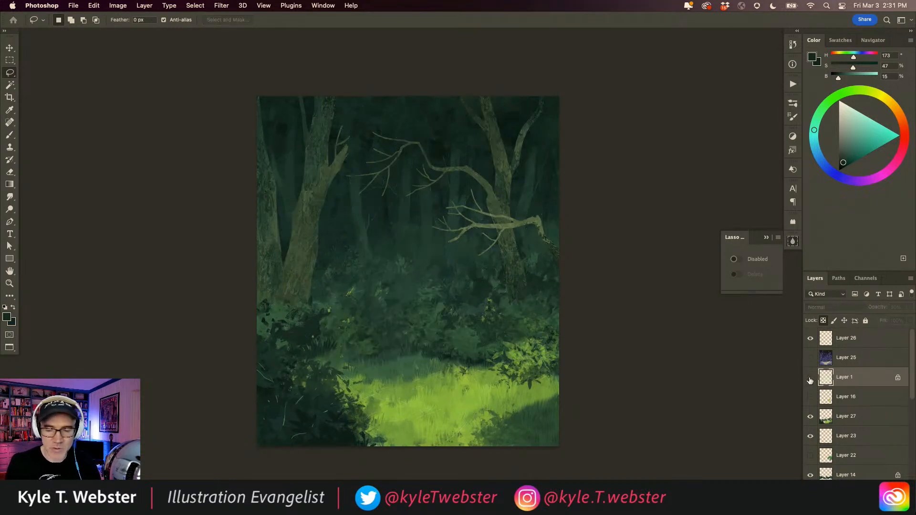
Examine the distant tree trunks and thin branches in the misty middle of the forest up close.
{"action": "scroll", "coordinate": [366, 210], "scroll_direction": "up", "scroll_amount": 10}
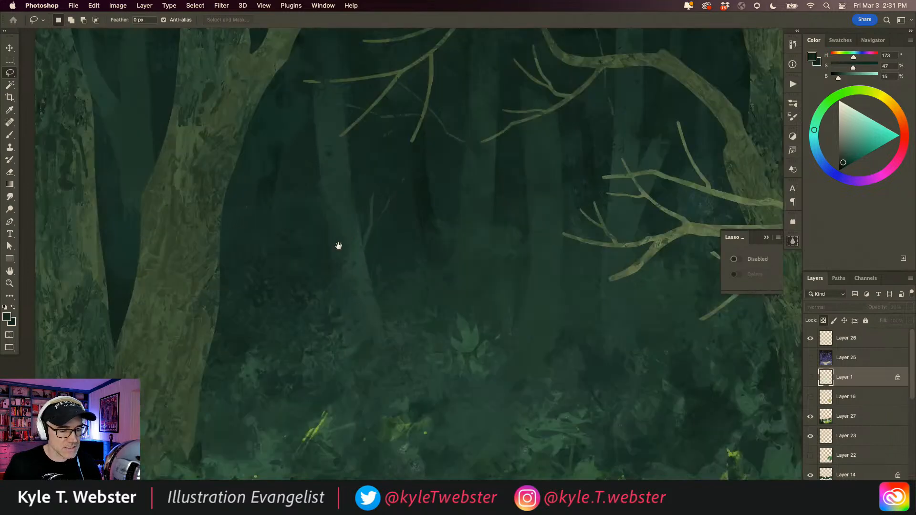
{"action": "left_click_drag", "start_coordinate": [339, 245], "coordinate": [288, 303]}
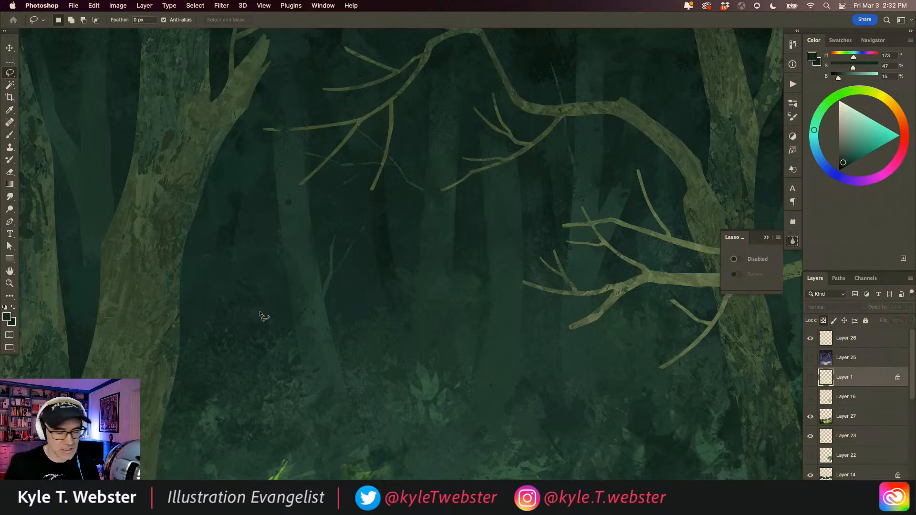
{"action": "double_click", "coordinate": [267, 357]}
{"action": "left_click_drag", "start_coordinate": [259, 385], "coordinate": [282, 373]}
{"action": "mouse_move", "coordinate": [382, 298]}
{"action": "left_mouse_down"}
{"action": "mouse_move", "coordinate": [347, 354]}
{"action": "mouse_move", "coordinate": [268, 439]}
{"action": "left_mouse_up"}
{"action": "left_click", "coordinate": [325, 356], "text": "alt"}
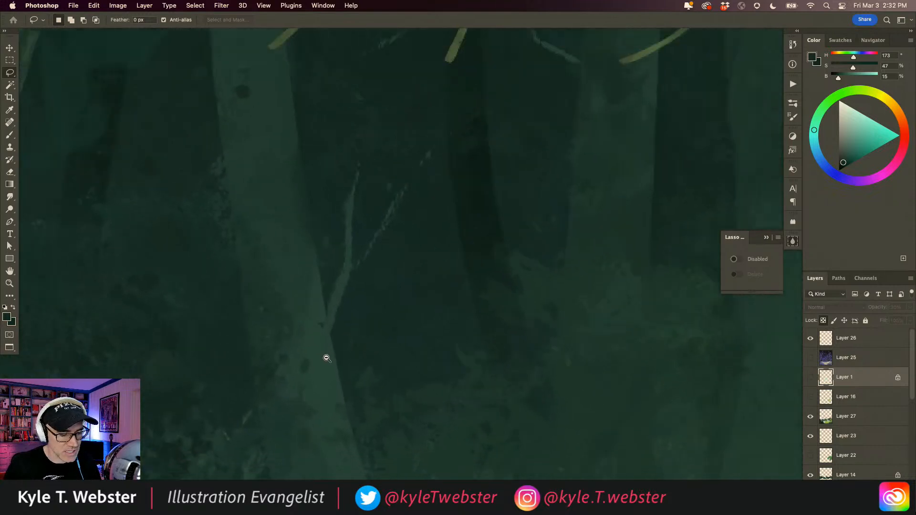
{"action": "left_click", "coordinate": [326, 359], "text": "alt"}
{"action": "left_click", "coordinate": [303, 380], "text": "alt"}
{"action": "left_click_drag", "start_coordinate": [327, 323], "coordinate": [330, 304]}
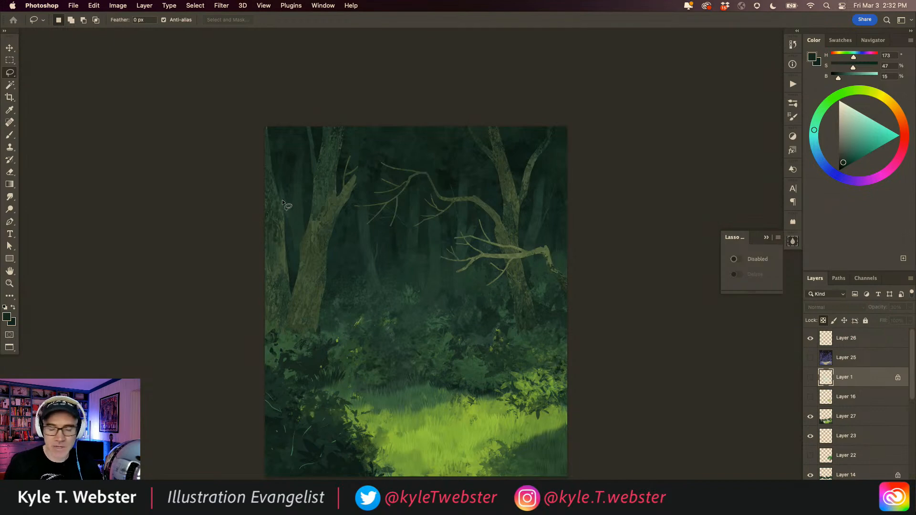
Examine the textured foreground trunks, the undergrowth and the dark bush in the painting's lower-left corner.
{"action": "left_click", "coordinate": [293, 279], "text": "super"}
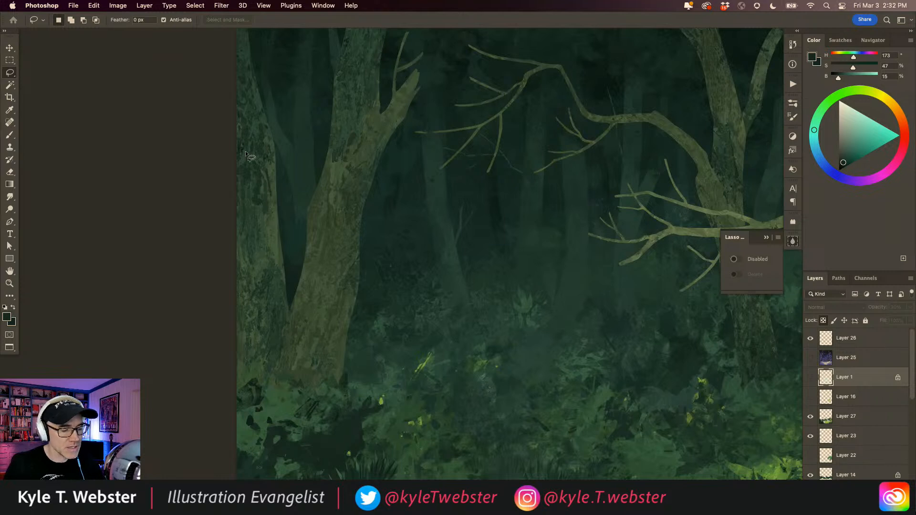
{"action": "mouse_move", "coordinate": [480, 337]}
{"action": "left_mouse_down"}
{"action": "mouse_move", "coordinate": [372, 344]}
{"action": "mouse_move", "coordinate": [315, 328]}
{"action": "left_mouse_up"}
{"action": "left_click_drag", "start_coordinate": [444, 322], "coordinate": [392, 340]}
{"action": "left_click_drag", "start_coordinate": [325, 359], "coordinate": [400, 234]}
{"action": "left_click_drag", "start_coordinate": [263, 330], "coordinate": [306, 294]}
{"action": "left_click_drag", "start_coordinate": [261, 400], "coordinate": [293, 389]}
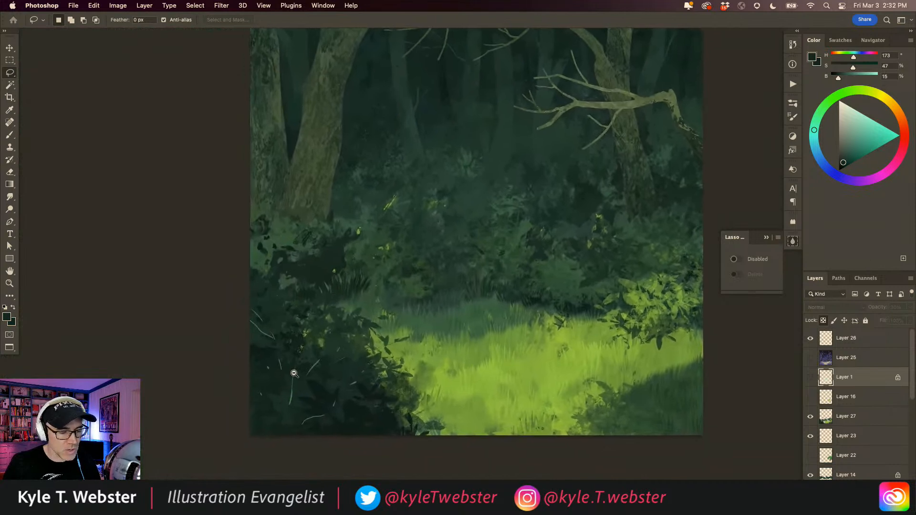
{"action": "left_click", "coordinate": [294, 372], "text": "alt"}
{"action": "left_click", "coordinate": [289, 396]}
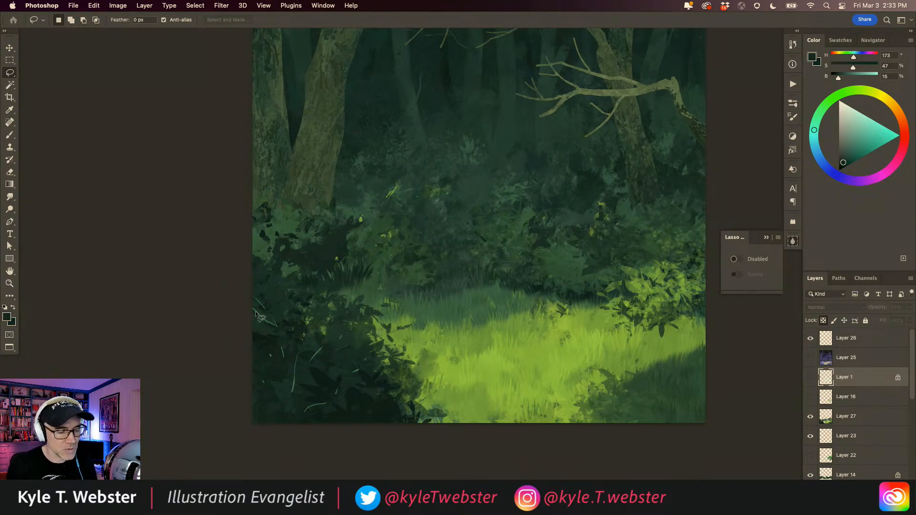
Activate the Brush tool and sample a dark green (H 153, S 47, B 26) from the far edge of the sunlit grass.
{"action": "key", "text": "b"}
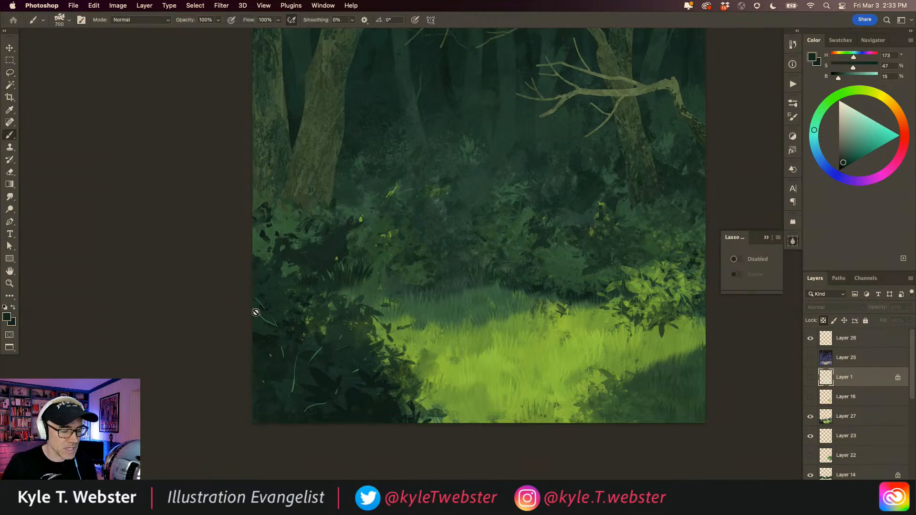
{"action": "left_click", "coordinate": [333, 323], "text": "alt+super"}
{"action": "left_click", "coordinate": [333, 324], "text": "alt+super"}
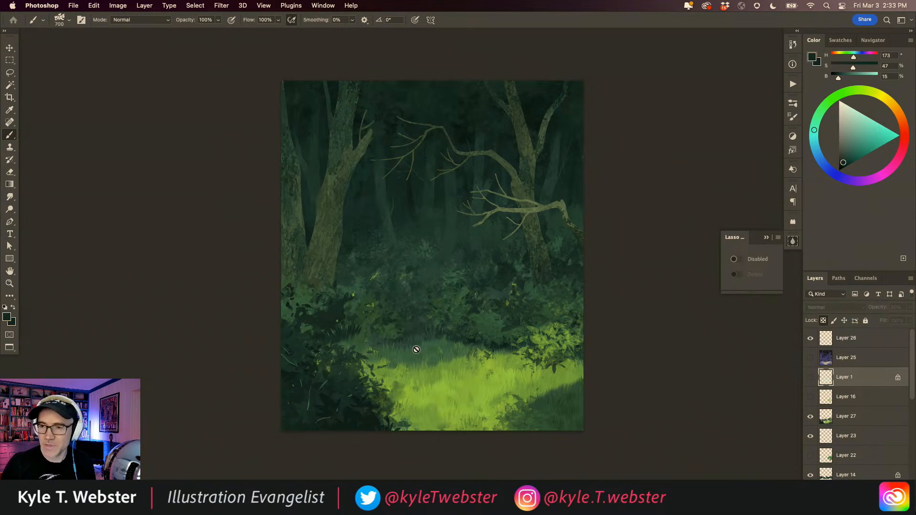
{"action": "key", "text": "Tab"}
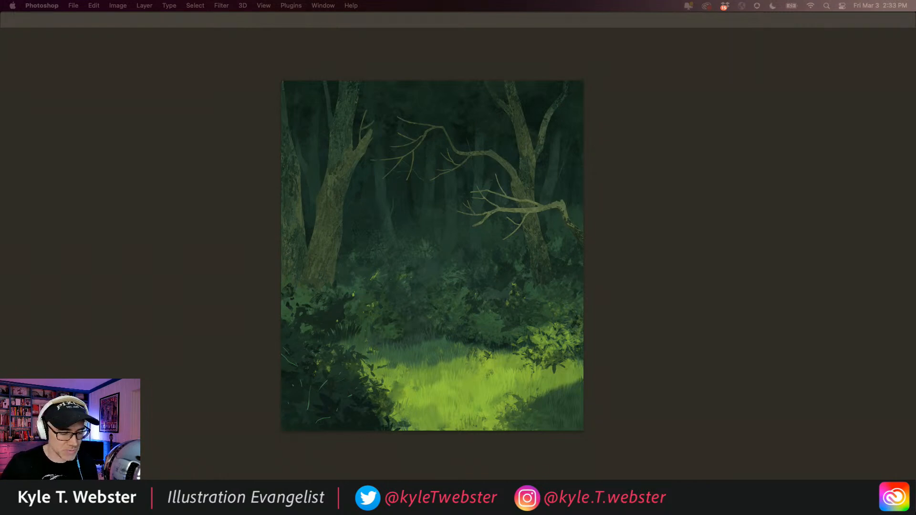
{"action": "key", "text": "Tab"}
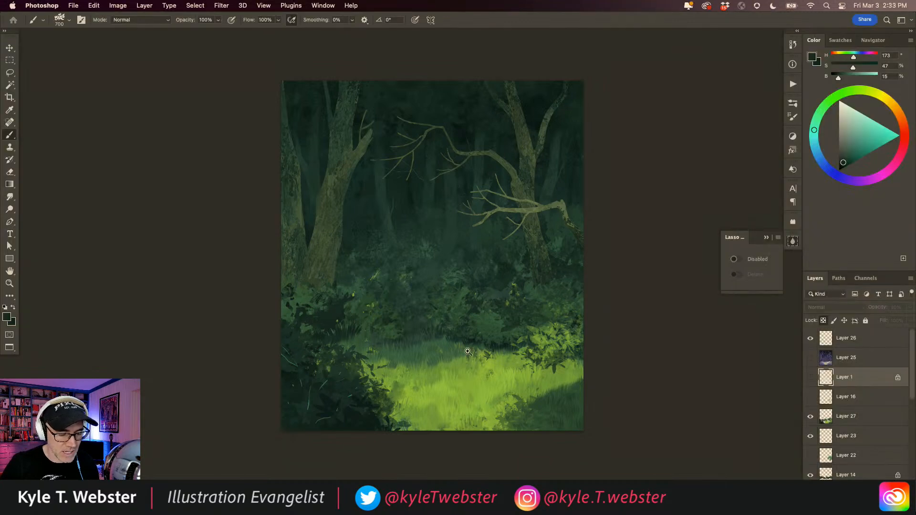
{"action": "scroll", "coordinate": [467, 354], "scroll_direction": "up", "scroll_amount": 1}
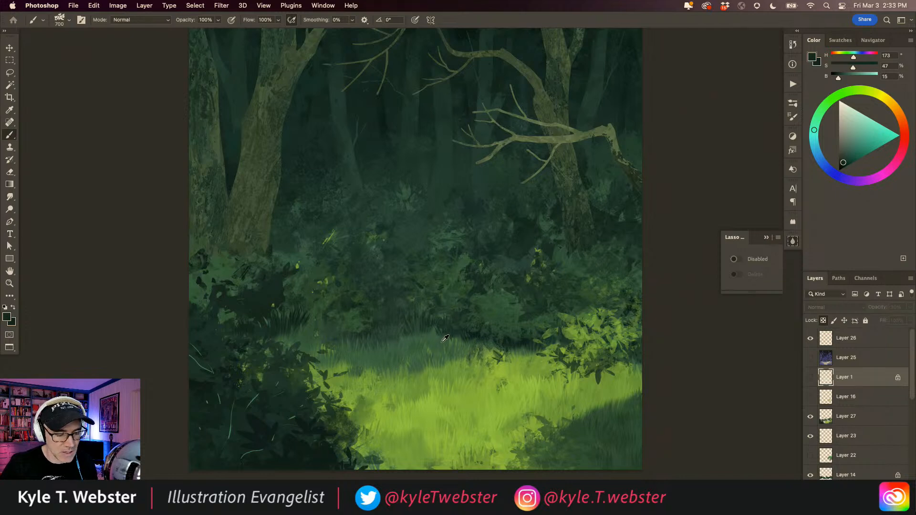
{"action": "left_click", "coordinate": [461, 346], "text": "super"}
{"action": "left_click_drag", "start_coordinate": [455, 346], "coordinate": [394, 349]}
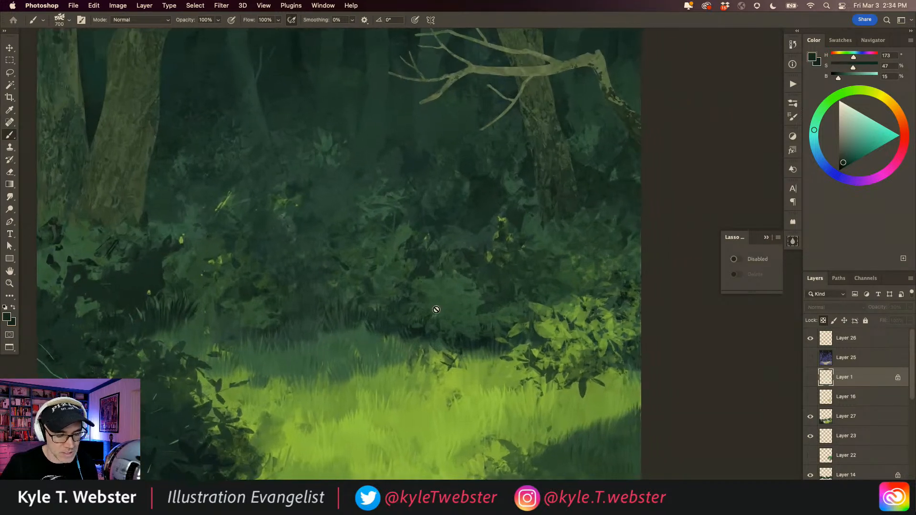
{"action": "left_click", "coordinate": [475, 349], "text": "alt"}
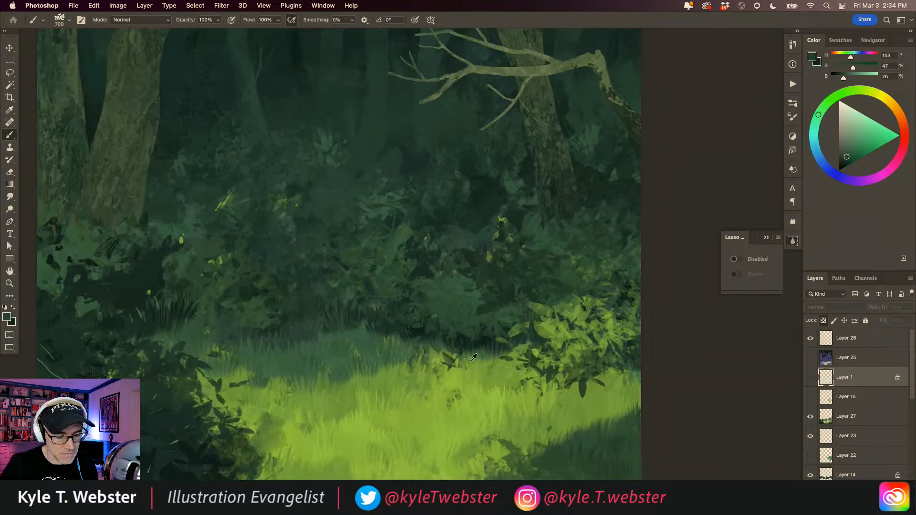
Choose the recently used 464 px Blades Soft brush for painting grass.
{"action": "left_click", "coordinate": [792, 103]}
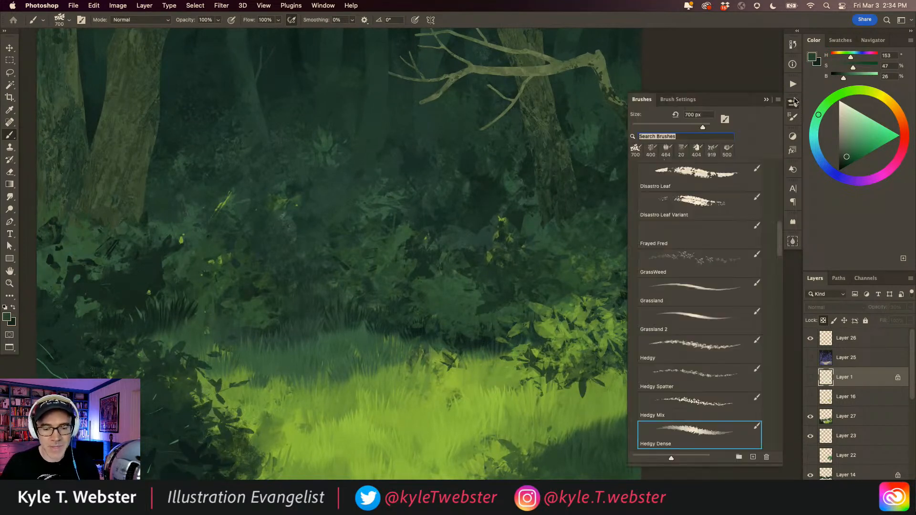
{"action": "scroll", "coordinate": [781, 236], "scroll_direction": "up", "scroll_amount": 1}
{"action": "scroll", "coordinate": [781, 235], "scroll_direction": "up", "scroll_amount": 15}
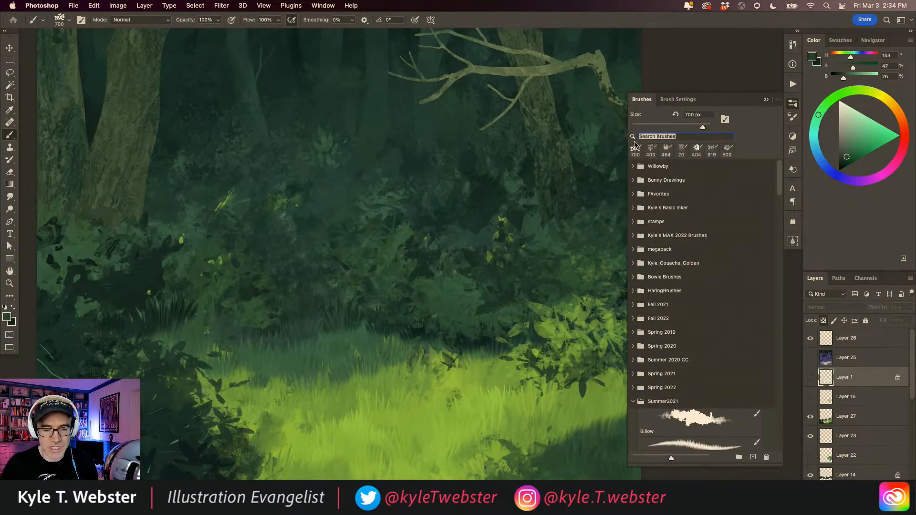
{"action": "left_click", "coordinate": [667, 150]}
{"action": "left_click", "coordinate": [765, 100]}
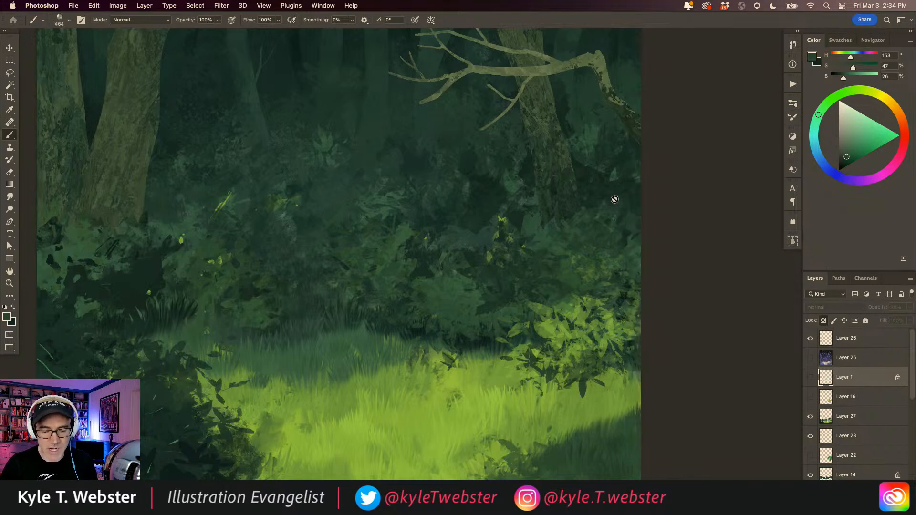
Add a new empty layer directly above Layer 27 and reduce the grass brush to 175 px.
{"action": "left_click", "coordinate": [824, 420]}
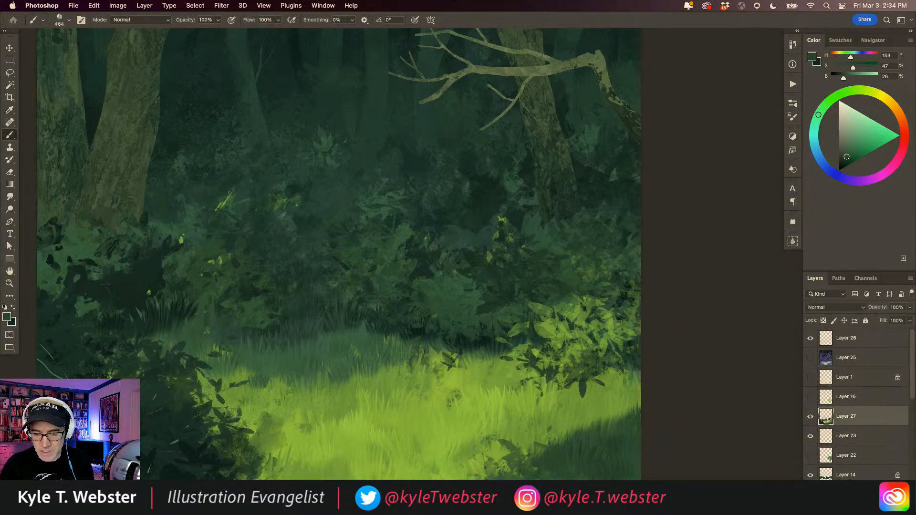
{"action": "key", "text": "alt+shift+super+n"}
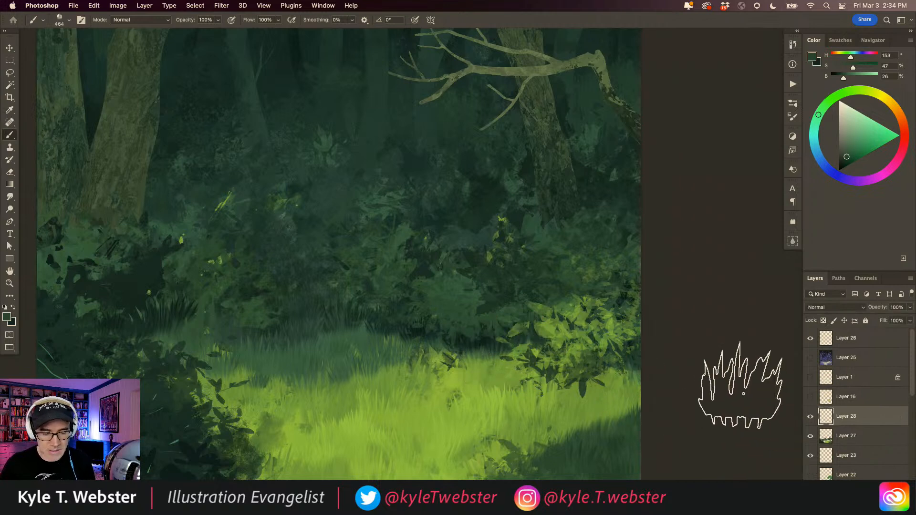
{"action": "key", "text": "bracketleft"}
{"action": "key", "text": "bracketleft"}
{"action": "key", "text": "bracketleft"}
{"action": "key", "text": "bracketleft"}
{"action": "key", "text": "bracketleft"}
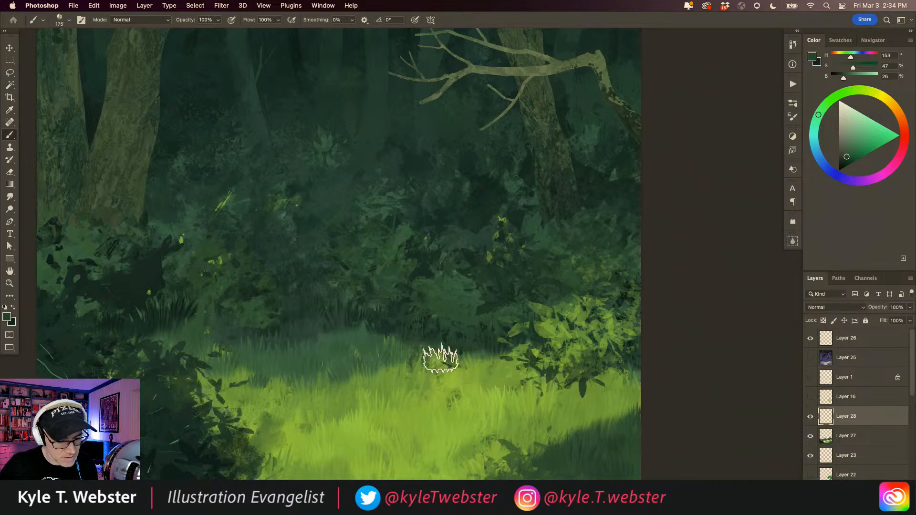
Set the new layer's opacity to 50%.
{"action": "left_click", "coordinate": [910, 307]}
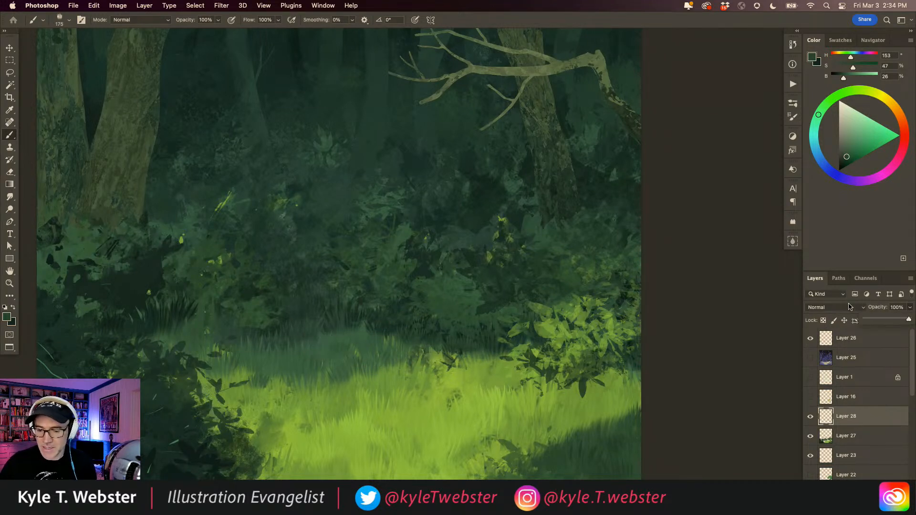
{"action": "double_click", "coordinate": [899, 307]}
{"action": "type", "text": "50"}
{"action": "key", "text": "Return"}
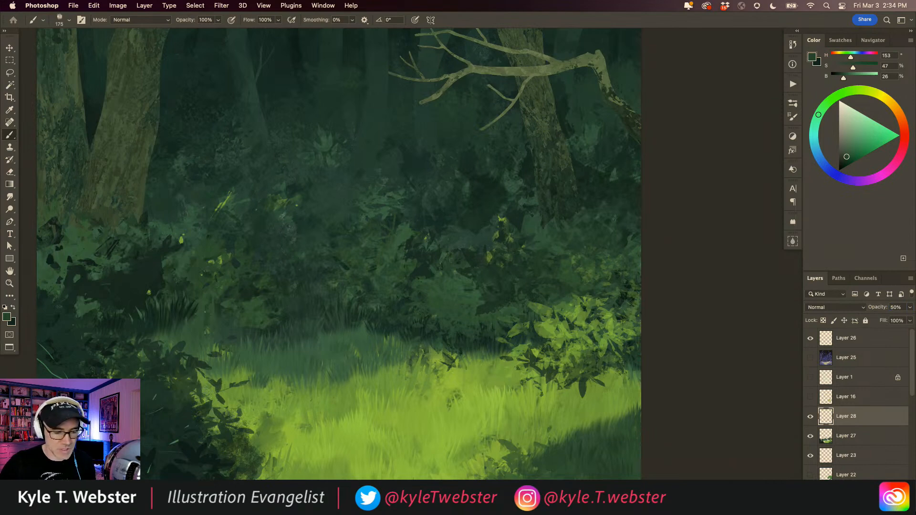
Examine the whole composition and the dark foreground bushes where they meet the undergrowth and grass.
{"action": "scroll", "coordinate": [388, 385], "scroll_direction": "down", "scroll_amount": 4}
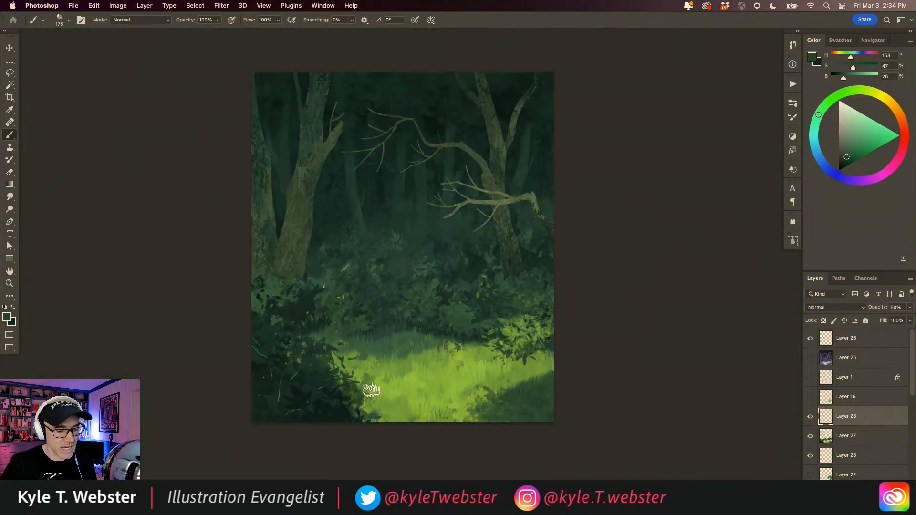
{"action": "scroll", "coordinate": [301, 353], "scroll_direction": "up", "scroll_amount": 4}
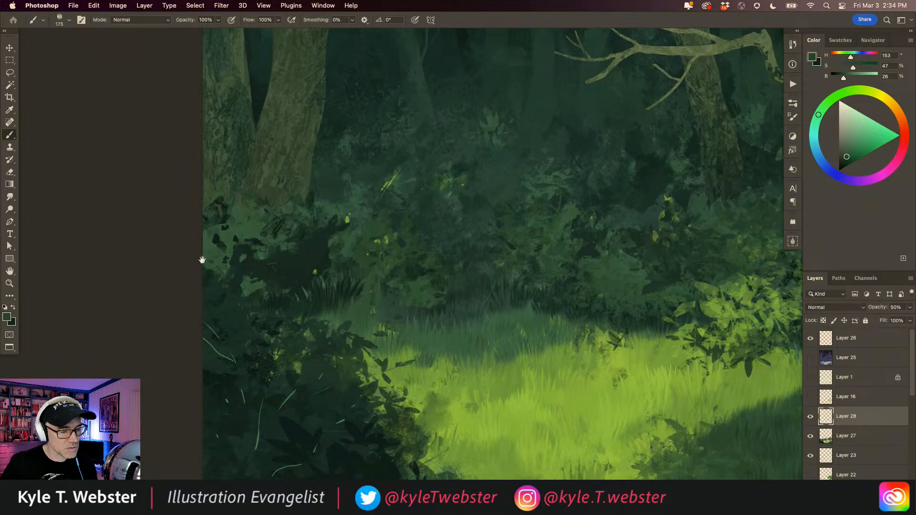
{"action": "left_click", "coordinate": [378, 323], "text": "alt"}
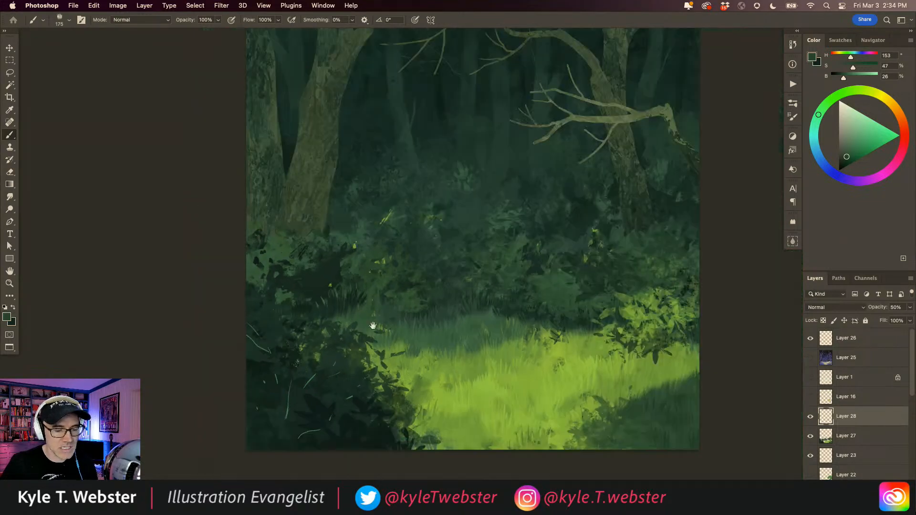
{"action": "left_click_drag", "start_coordinate": [375, 326], "coordinate": [333, 328]}
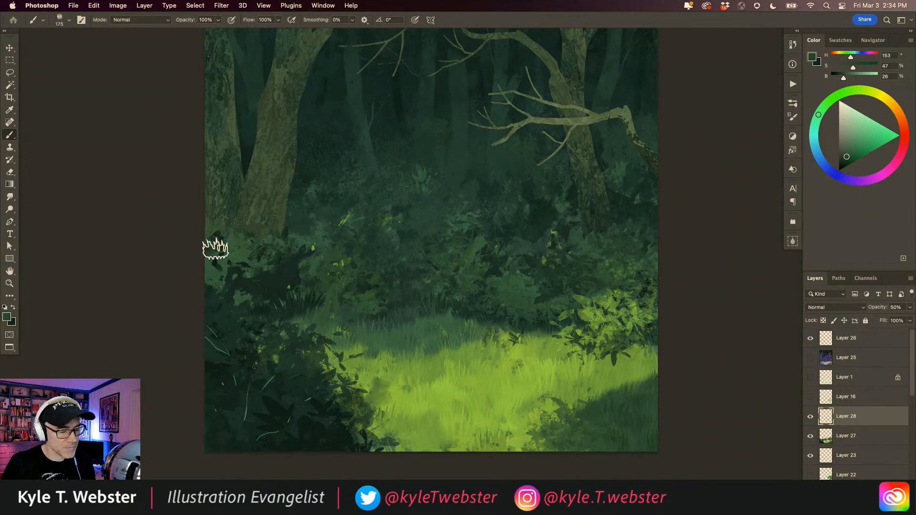
{"action": "left_click", "coordinate": [257, 303], "text": "super"}
{"action": "left_click", "coordinate": [256, 303], "text": "super"}
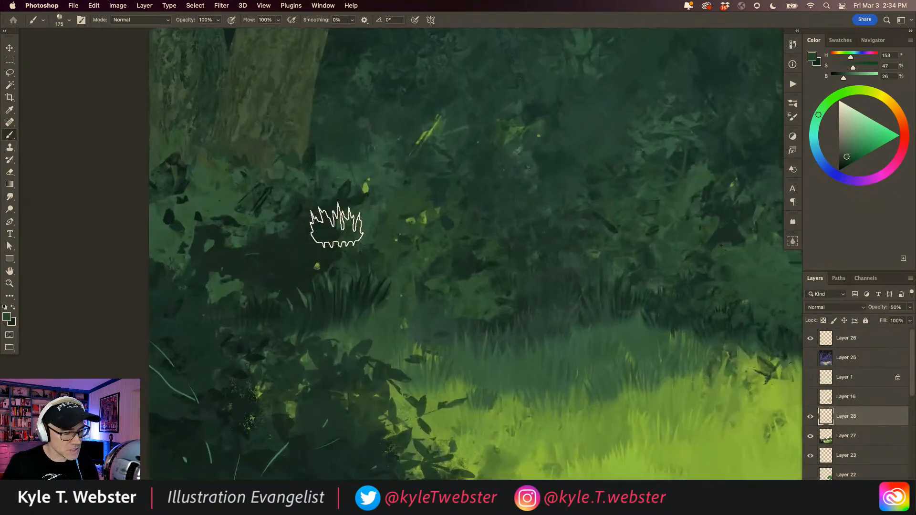
{"action": "left_click", "coordinate": [291, 340], "text": "alt"}
{"action": "left_click_drag", "start_coordinate": [243, 341], "coordinate": [285, 334]}
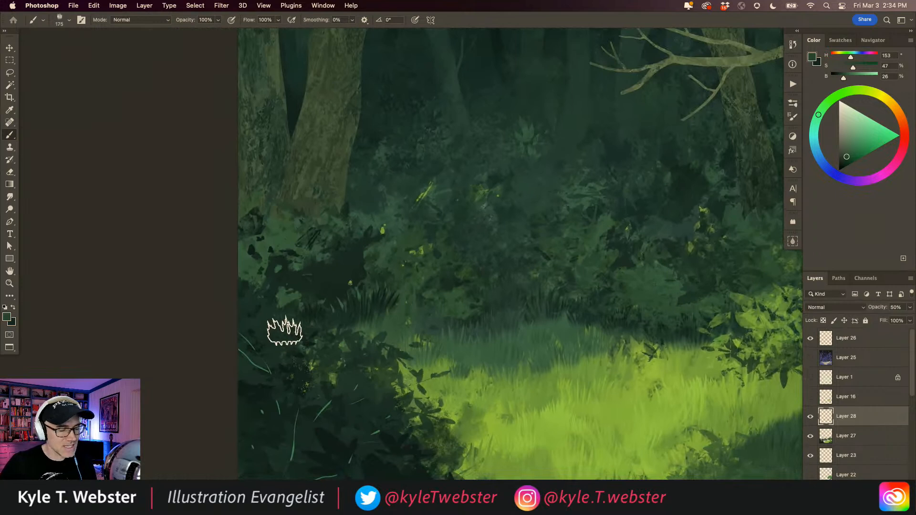
Switch to the Hedgy Mix foliage brush and reduce its size to 500 px.
{"action": "left_click", "coordinate": [792, 103]}
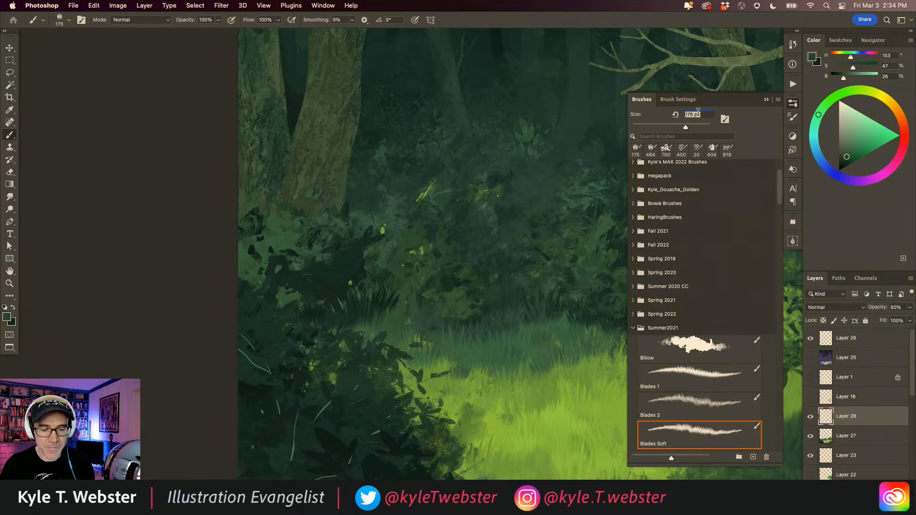
{"action": "left_click", "coordinate": [666, 151]}
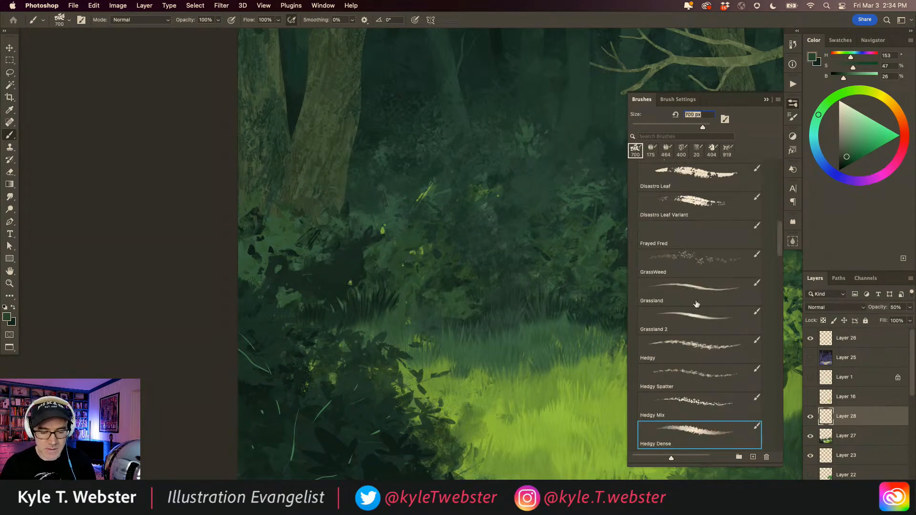
{"action": "left_click", "coordinate": [681, 400]}
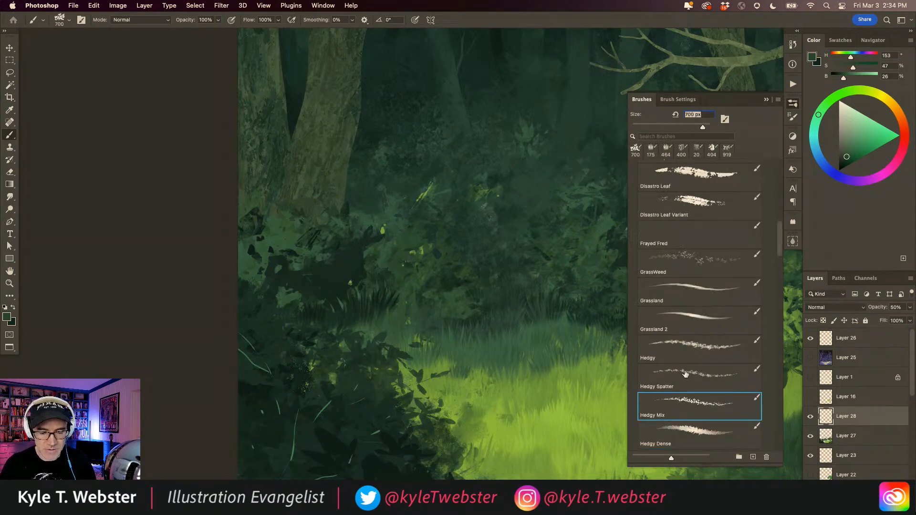
{"action": "left_click", "coordinate": [767, 100]}
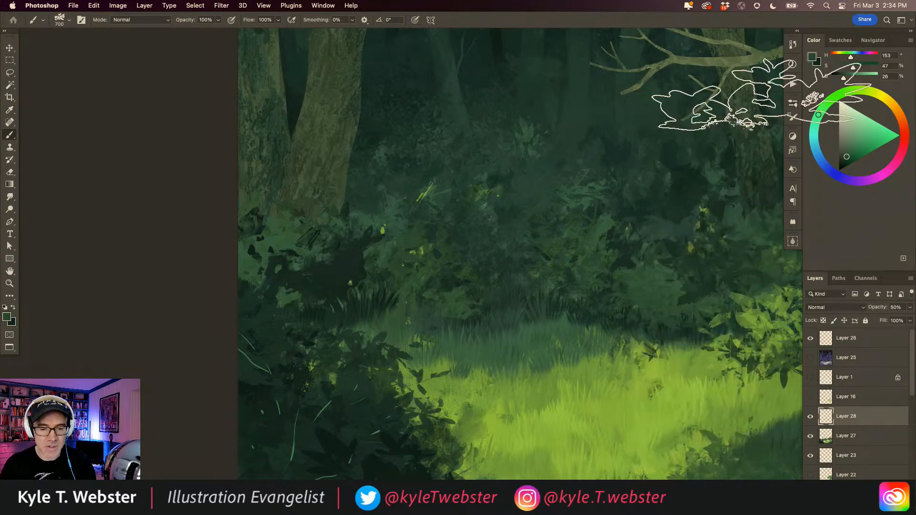
{"action": "key", "text": "bracketleft"}
{"action": "key", "text": "bracketleft"}
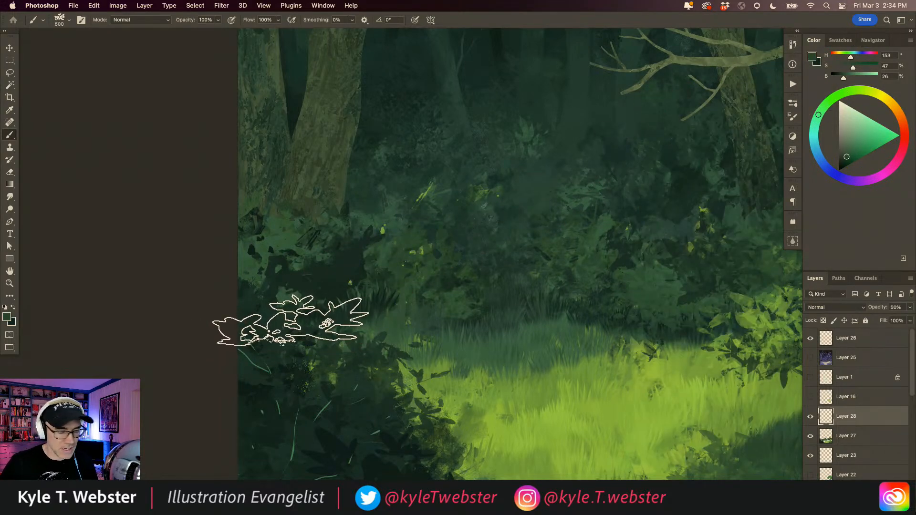
Sample the mid green from the foliage at the foot of the large left tree as the brush colour.
{"action": "left_click", "coordinate": [300, 248], "text": "alt"}
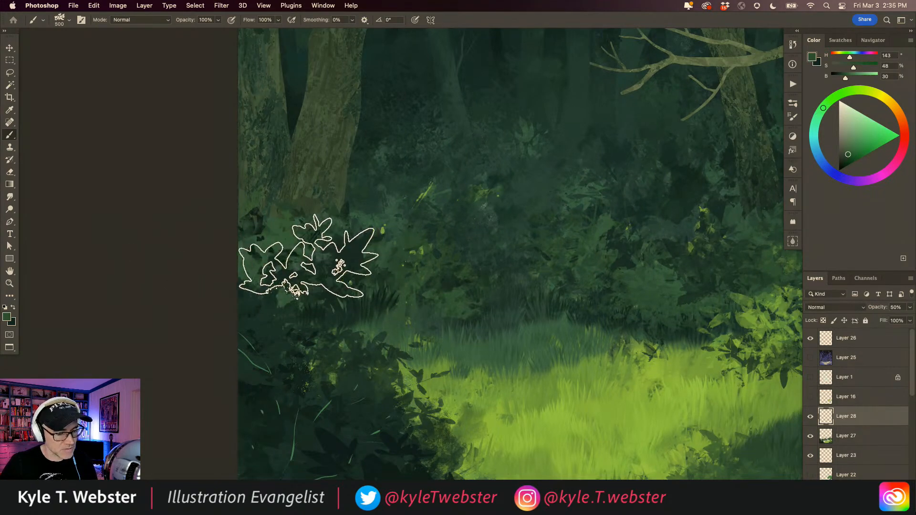
{"action": "left_click", "coordinate": [285, 394], "text": "alt"}
{"action": "left_click", "coordinate": [286, 394], "text": "alt"}
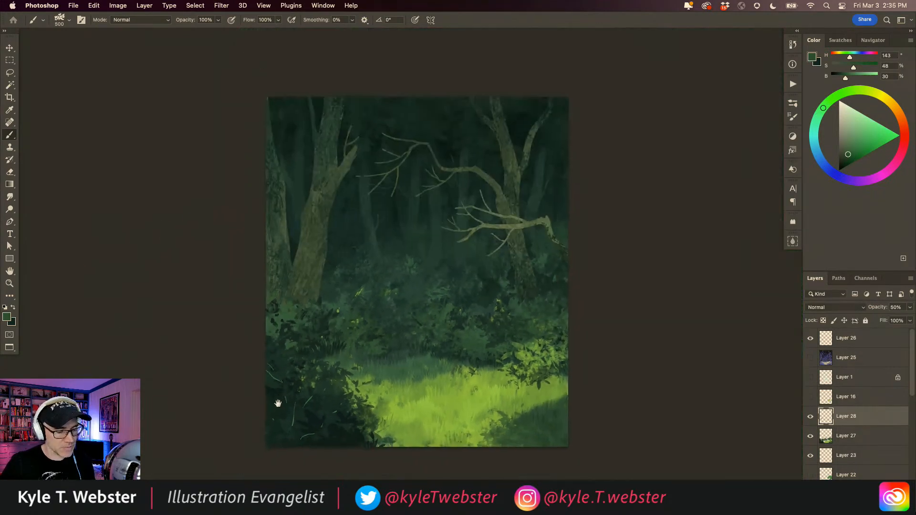
Review the overall balance of the dark foreground bushes against the sunlit grass and trees.
{"action": "left_click_drag", "start_coordinate": [266, 410], "coordinate": [280, 401]}
{"action": "left_click", "coordinate": [293, 373], "text": "super"}
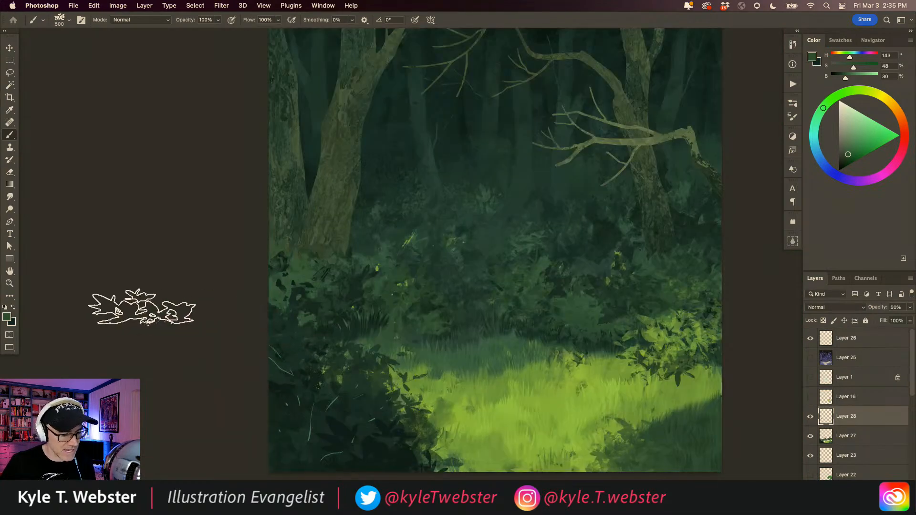
{"action": "left_click_drag", "start_coordinate": [330, 381], "coordinate": [253, 377]}
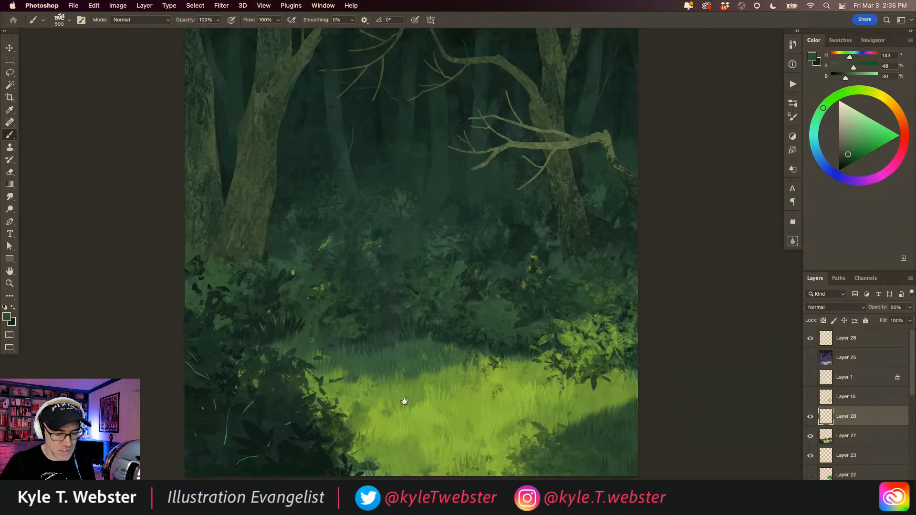
{"action": "left_click_drag", "start_coordinate": [399, 391], "coordinate": [396, 364]}
{"action": "left_click_drag", "start_coordinate": [355, 389], "coordinate": [383, 397]}
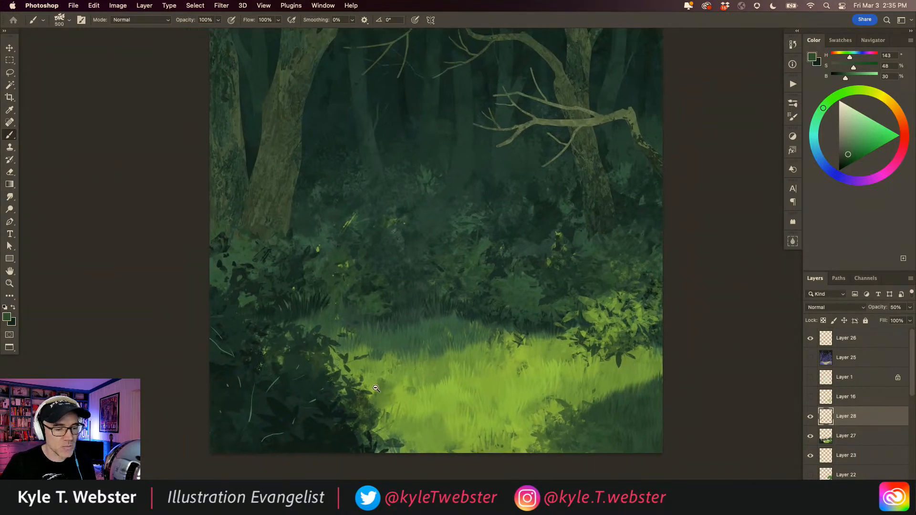
{"action": "left_click", "coordinate": [376, 385], "text": "alt"}
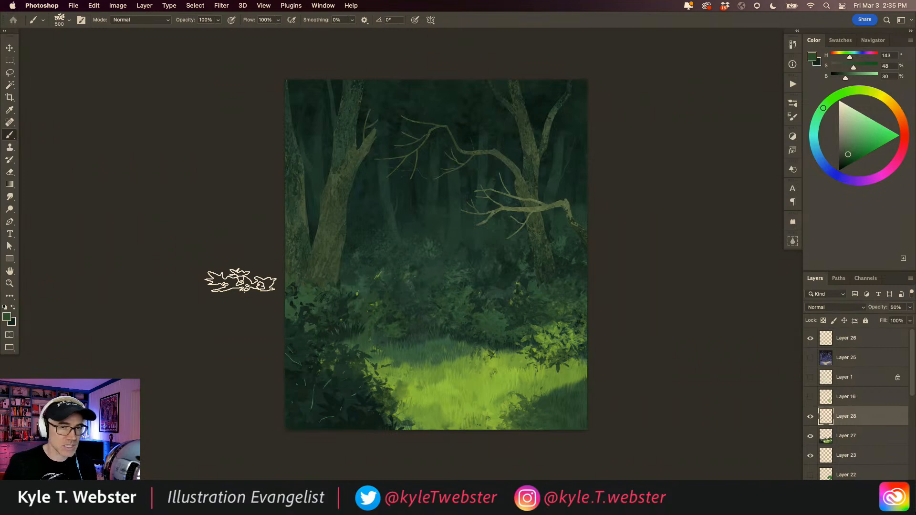
Inspect the grass blades and foliage up close along the edge of the clearing, and review the full painting.
{"action": "left_click_drag", "start_coordinate": [328, 256], "coordinate": [317, 271]}
{"action": "left_click_drag", "start_coordinate": [255, 378], "coordinate": [346, 129]}
{"action": "mouse_move", "coordinate": [258, 451]}
{"action": "left_mouse_down"}
{"action": "mouse_move", "coordinate": [319, 300]}
{"action": "mouse_move", "coordinate": [352, 256]}
{"action": "left_mouse_up"}
{"action": "left_click_drag", "start_coordinate": [686, 453], "coordinate": [341, 307]}
{"action": "left_click_drag", "start_coordinate": [750, 250], "coordinate": [372, 338]}
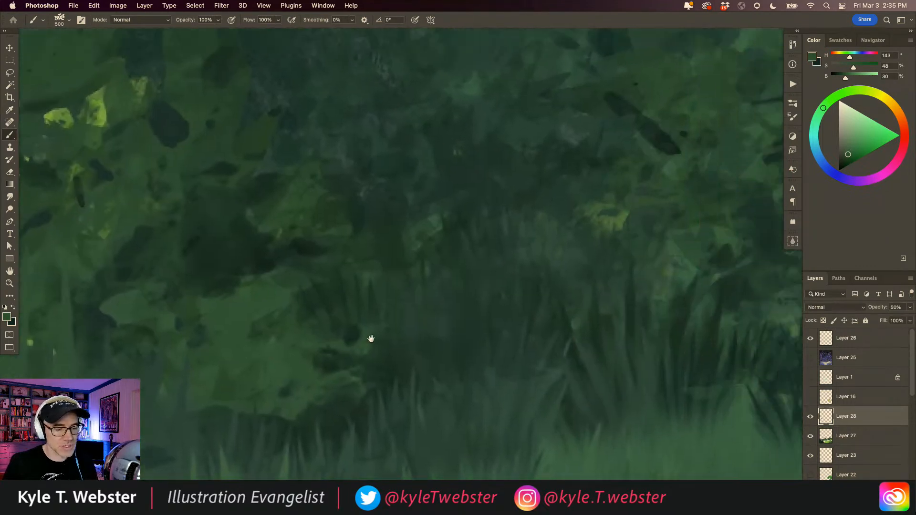
{"action": "left_click_drag", "start_coordinate": [590, 400], "coordinate": [329, 317]}
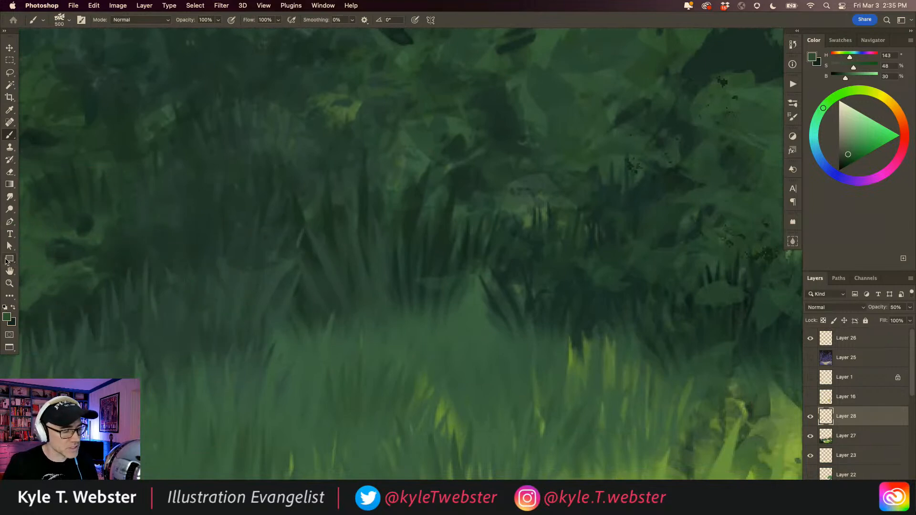
{"action": "double_click", "coordinate": [9, 283]}
{"action": "left_click", "coordinate": [323, 335], "text": "alt"}
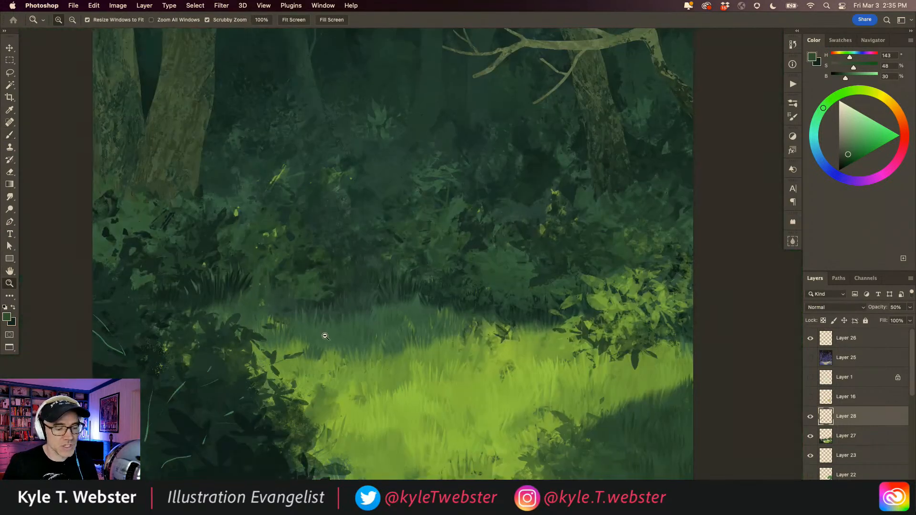
{"action": "left_click", "coordinate": [326, 335], "text": "alt"}
{"action": "left_click", "coordinate": [286, 332], "text": "alt"}
{"action": "mouse_move", "coordinate": [266, 336]}
{"action": "left_mouse_down"}
{"action": "mouse_move", "coordinate": [374, 357]}
{"action": "mouse_move", "coordinate": [356, 358]}
{"action": "left_mouse_up"}
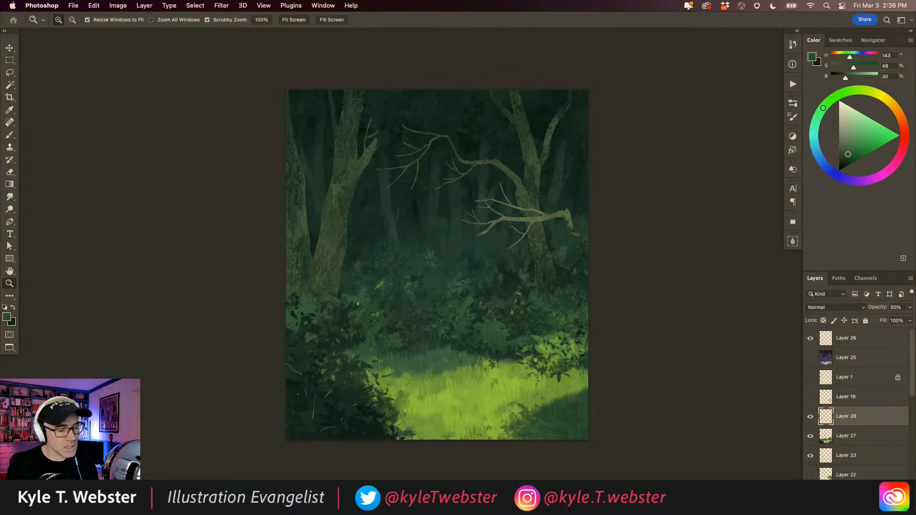
Show the Layer 1 sketch of the seated figure and add a new empty layer directly above Layer 28.
{"action": "key", "text": "v"}
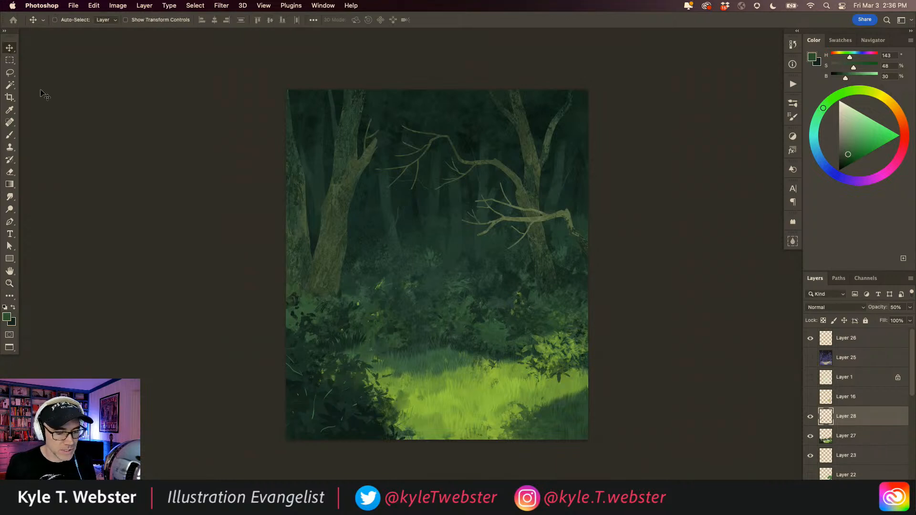
{"action": "left_click", "coordinate": [811, 377]}
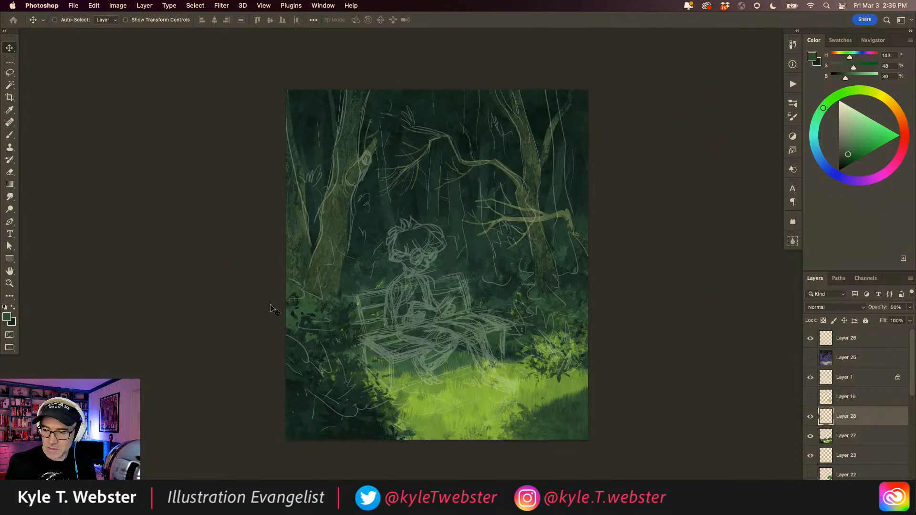
{"action": "key", "text": "super"}
{"action": "left_click", "coordinate": [384, 367], "text": "super"}
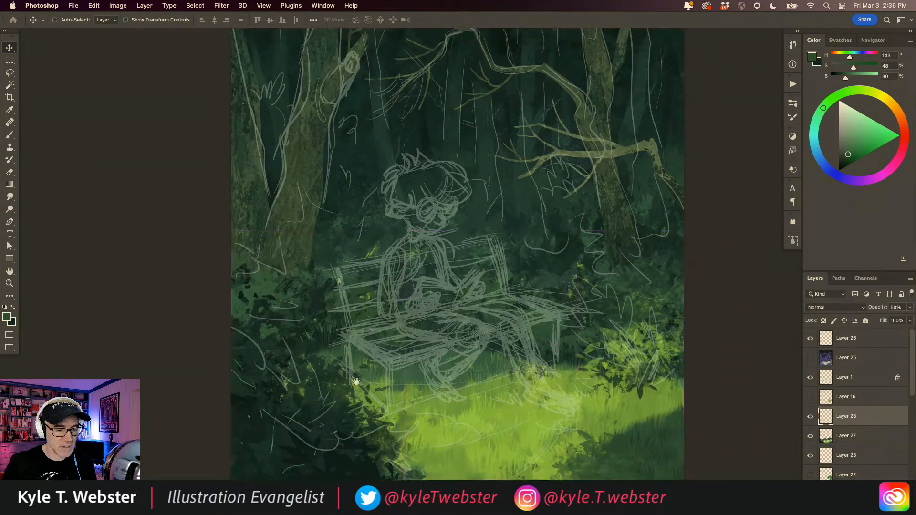
{"action": "left_click_drag", "start_coordinate": [367, 364], "coordinate": [343, 399]}
{"action": "key", "text": "b"}
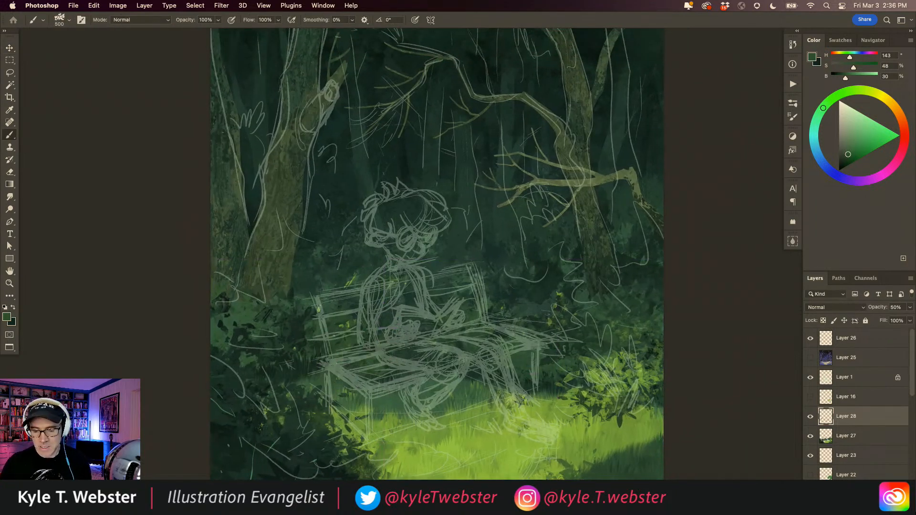
{"action": "key", "text": "super+alt+shift+n"}
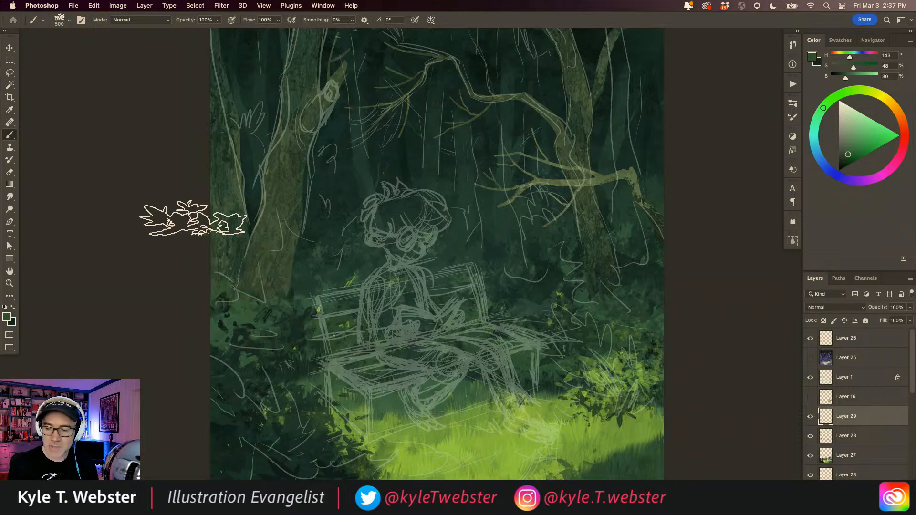
Trace a freehand lasso selection around the figure's head, hair tufts and neck, following the sketch.
{"action": "key", "text": "l"}
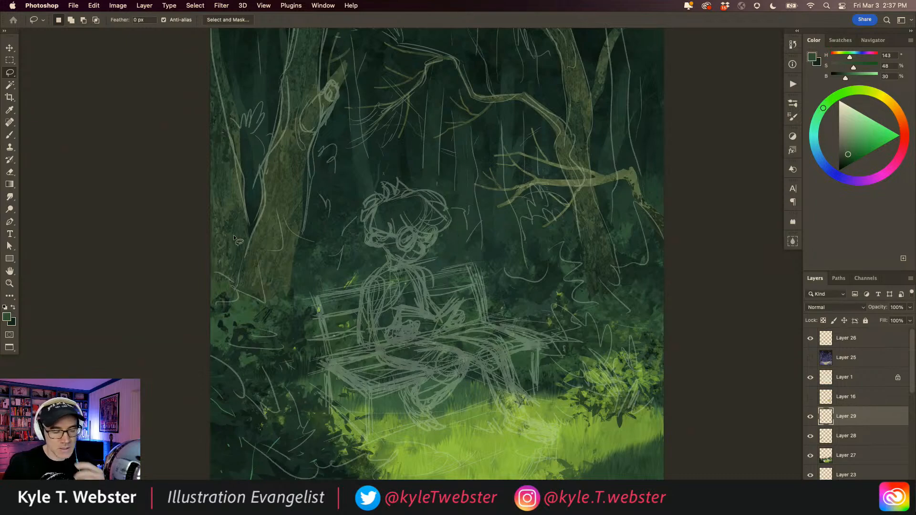
{"action": "left_click", "coordinate": [382, 211], "text": "super"}
{"action": "left_click", "coordinate": [382, 210], "text": "super"}
{"action": "left_click_drag", "start_coordinate": [361, 198], "coordinate": [385, 244]}
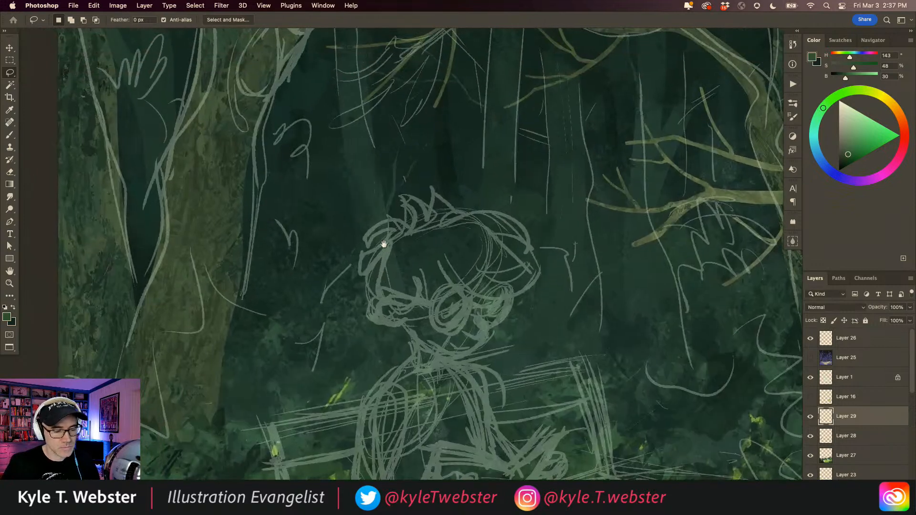
{"action": "mouse_move", "coordinate": [434, 220]}
{"action": "left_mouse_down"}
{"action": "mouse_move", "coordinate": [441, 208]}
{"action": "mouse_move", "coordinate": [429, 181]}
{"action": "mouse_move", "coordinate": [427, 212]}
{"action": "mouse_move", "coordinate": [393, 197]}
{"action": "mouse_move", "coordinate": [401, 222]}
{"action": "mouse_move", "coordinate": [364, 236]}
{"action": "mouse_move", "coordinate": [394, 236]}
{"action": "mouse_move", "coordinate": [374, 267]}
{"action": "mouse_move", "coordinate": [371, 319]}
{"action": "mouse_move", "coordinate": [404, 328]}
{"action": "mouse_move", "coordinate": [414, 361]}
{"action": "mouse_move", "coordinate": [448, 362]}
{"action": "mouse_move", "coordinate": [491, 340]}
{"action": "mouse_move", "coordinate": [512, 297]}
{"action": "left_mouse_up"}
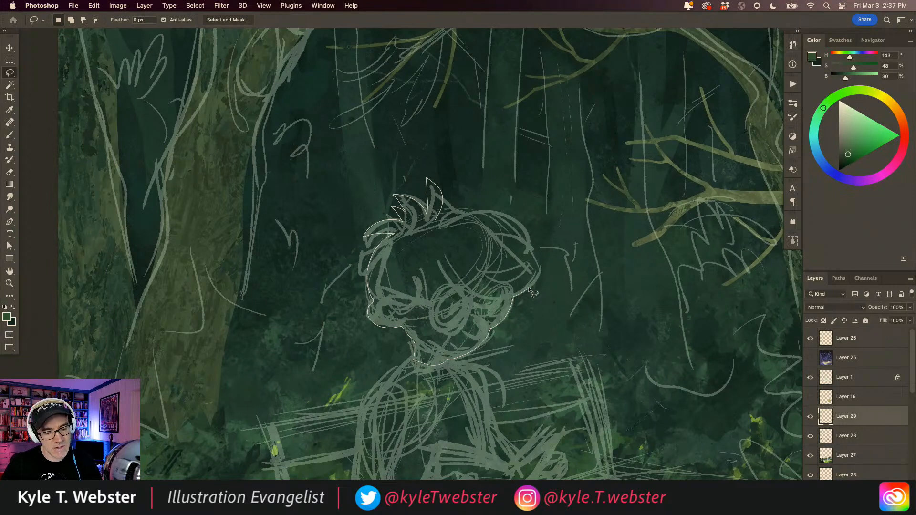
{"action": "mouse_move", "coordinate": [513, 217]}
{"action": "left_mouse_down"}
{"action": "mouse_move", "coordinate": [489, 208]}
{"action": "mouse_move", "coordinate": [438, 214]}
{"action": "left_mouse_up"}
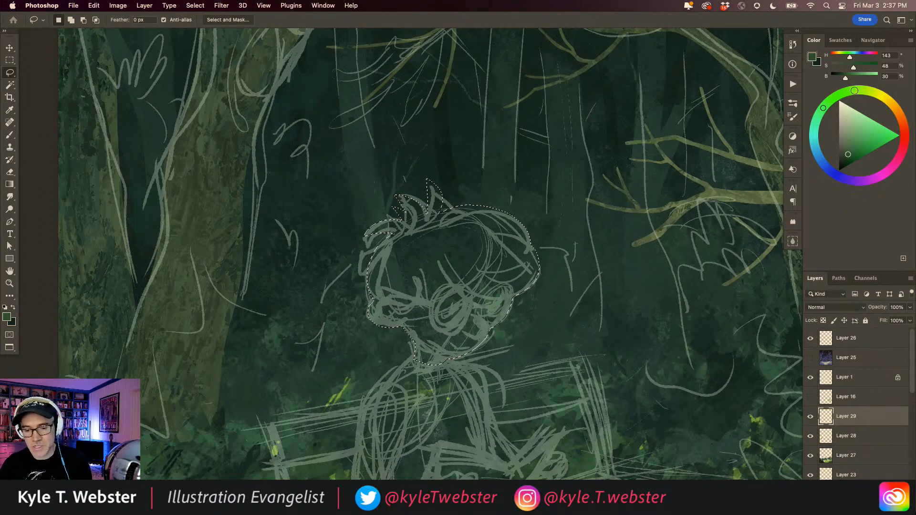
Set the foreground colour to a muted yellow (H 55, S 43, B 79), fill the head selection with it and deselect.
{"action": "left_click", "coordinate": [876, 94]}
{"action": "left_click", "coordinate": [869, 135]}
{"action": "left_click", "coordinate": [886, 98]}
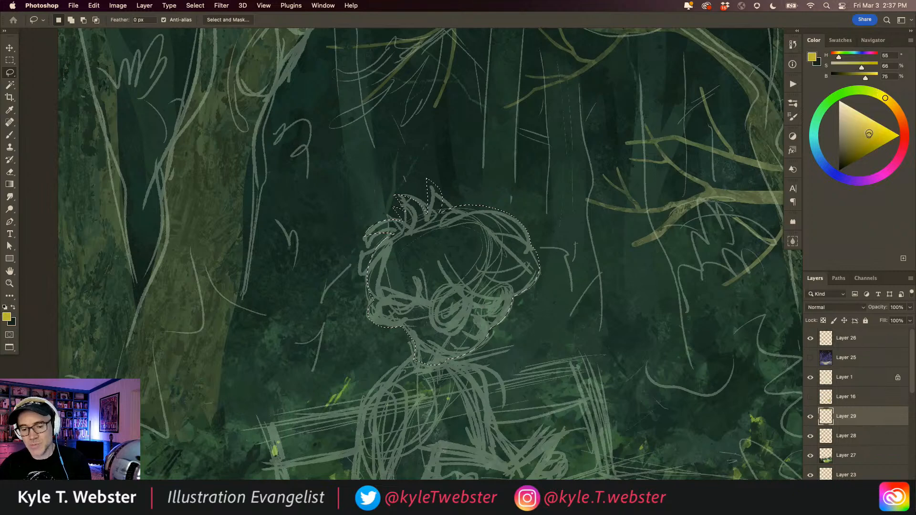
{"action": "left_click", "coordinate": [867, 129]}
{"action": "left_click_drag", "start_coordinate": [868, 129], "coordinate": [859, 127]}
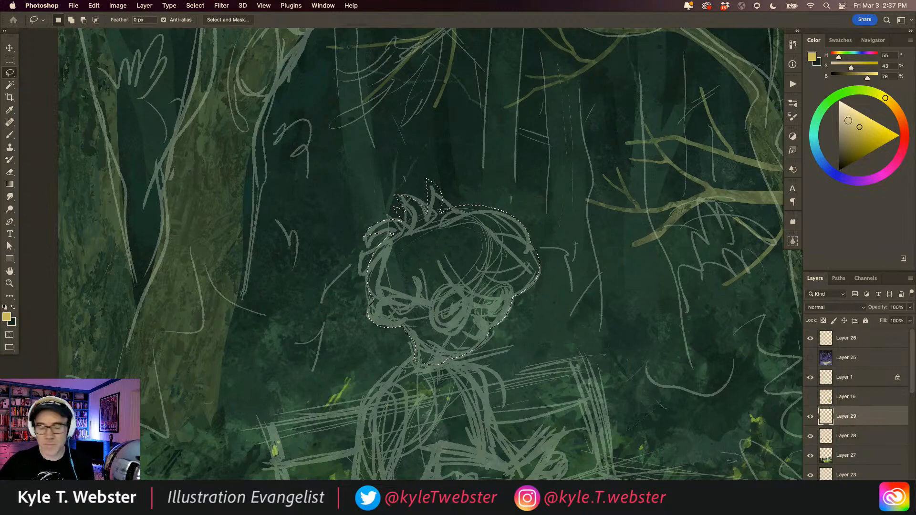
{"action": "key", "text": "alt+BackSpace"}
{"action": "key", "text": "super+d"}
Lasso the figure's torso together with the thigh and knee of the bent leg, and fill the shape with the yellow.
{"action": "key", "text": "super+minus"}
{"action": "left_click_drag", "start_coordinate": [341, 332], "coordinate": [332, 291]}
{"action": "left_click", "coordinate": [376, 365], "text": "super"}
{"action": "left_click_drag", "start_coordinate": [354, 326], "coordinate": [350, 312]}
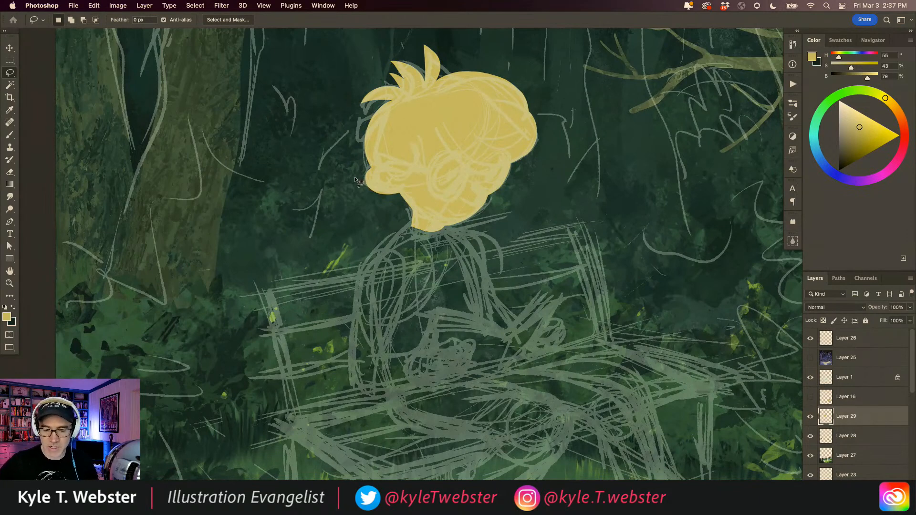
{"action": "mouse_move", "coordinate": [419, 216]}
{"action": "left_mouse_down"}
{"action": "mouse_move", "coordinate": [362, 290]}
{"action": "mouse_move", "coordinate": [349, 377]}
{"action": "mouse_move", "coordinate": [380, 396]}
{"action": "mouse_move", "coordinate": [397, 424]}
{"action": "mouse_move", "coordinate": [488, 447]}
{"action": "mouse_move", "coordinate": [467, 469]}
{"action": "mouse_move", "coordinate": [471, 478]}
{"action": "mouse_move", "coordinate": [545, 466]}
{"action": "mouse_move", "coordinate": [562, 416]}
{"action": "mouse_move", "coordinate": [501, 386]}
{"action": "mouse_move", "coordinate": [482, 297]}
{"action": "mouse_move", "coordinate": [448, 234]}
{"action": "mouse_move", "coordinate": [434, 217]}
{"action": "mouse_move", "coordinate": [414, 217]}
{"action": "left_mouse_up"}
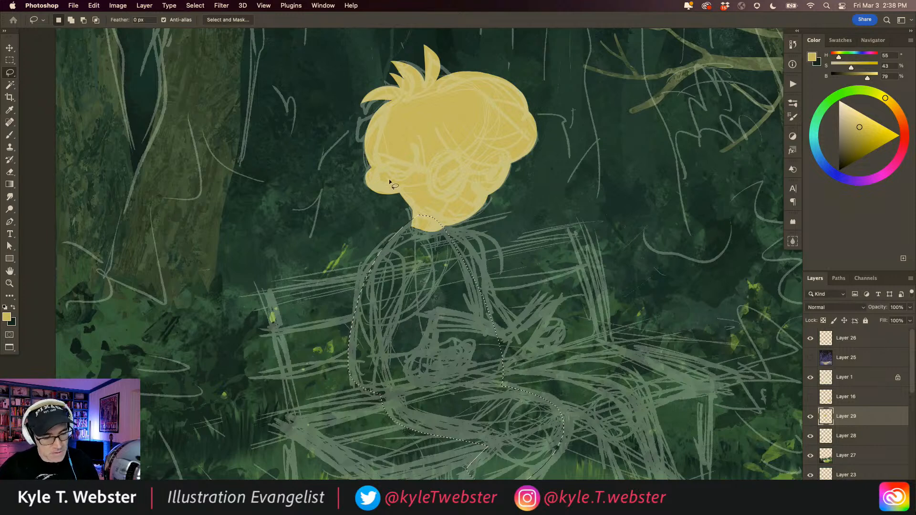
{"action": "key", "text": "alt+BackSpace"}
{"action": "key", "text": "ctrl+d"}
Lasso the front arm with its hand and the outstretched leg's thigh and knee, and fill them with the yellow.
{"action": "left_click_drag", "start_coordinate": [303, 296], "coordinate": [174, 239]}
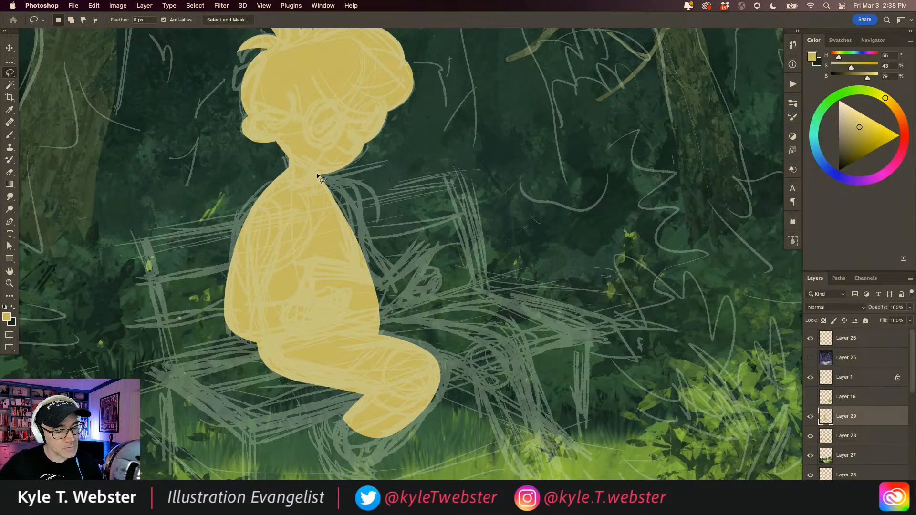
{"action": "mouse_move", "coordinate": [316, 172]}
{"action": "left_mouse_down"}
{"action": "mouse_move", "coordinate": [357, 197]}
{"action": "mouse_move", "coordinate": [391, 273]}
{"action": "mouse_move", "coordinate": [414, 251]}
{"action": "mouse_move", "coordinate": [438, 249]}
{"action": "mouse_move", "coordinate": [431, 264]}
{"action": "mouse_move", "coordinate": [441, 277]}
{"action": "mouse_move", "coordinate": [407, 313]}
{"action": "mouse_move", "coordinate": [494, 306]}
{"action": "mouse_move", "coordinate": [516, 325]}
{"action": "mouse_move", "coordinate": [535, 369]}
{"action": "mouse_move", "coordinate": [475, 389]}
{"action": "mouse_move", "coordinate": [445, 355]}
{"action": "mouse_move", "coordinate": [376, 361]}
{"action": "mouse_move", "coordinate": [312, 343]}
{"action": "mouse_move", "coordinate": [299, 191]}
{"action": "left_mouse_up"}
{"action": "key", "text": "alt+BackSpace"}
{"action": "key", "text": "super+d"}
Lasso the outstretched leg's shin, ankle and foot along the sketch and fill them with the yellow.
{"action": "left_click_drag", "start_coordinate": [289, 399], "coordinate": [301, 244]}
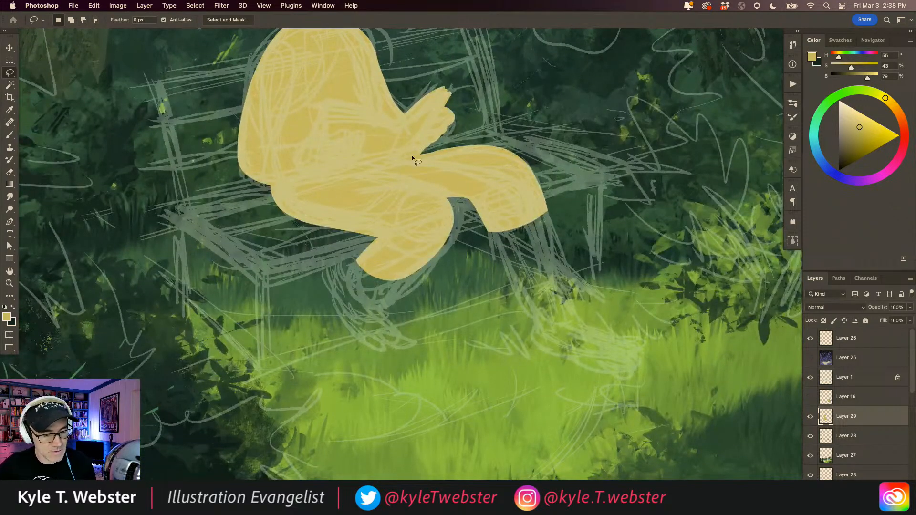
{"action": "mouse_move", "coordinate": [459, 192]}
{"action": "left_mouse_down"}
{"action": "mouse_move", "coordinate": [507, 286]}
{"action": "mouse_move", "coordinate": [535, 295]}
{"action": "mouse_move", "coordinate": [526, 341]}
{"action": "mouse_move", "coordinate": [583, 374]}
{"action": "mouse_move", "coordinate": [620, 378]}
{"action": "mouse_move", "coordinate": [638, 362]}
{"action": "mouse_move", "coordinate": [623, 345]}
{"action": "left_mouse_up"}
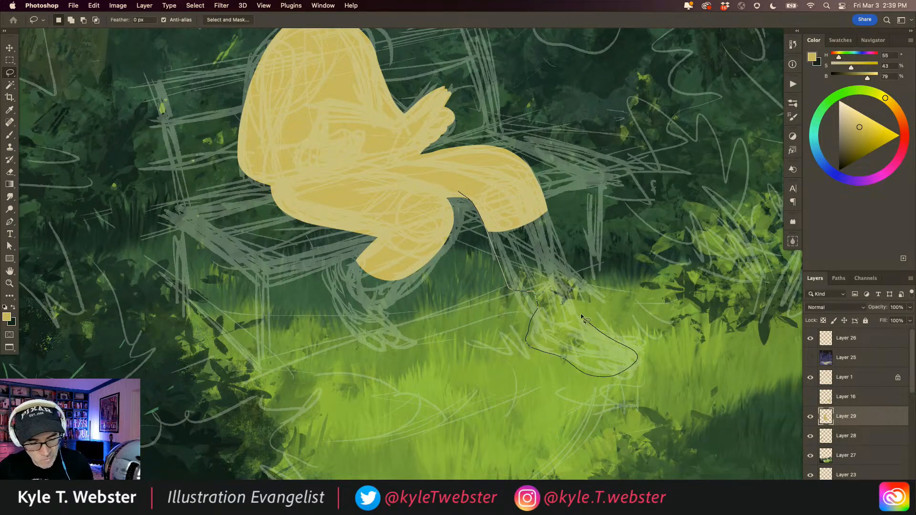
{"action": "mouse_move", "coordinate": [564, 289]}
{"action": "left_mouse_down"}
{"action": "mouse_move", "coordinate": [544, 207]}
{"action": "mouse_move", "coordinate": [500, 185]}
{"action": "left_mouse_up"}
{"action": "key", "text": "alt+BackSpace"}
{"action": "key", "text": "super+d"}
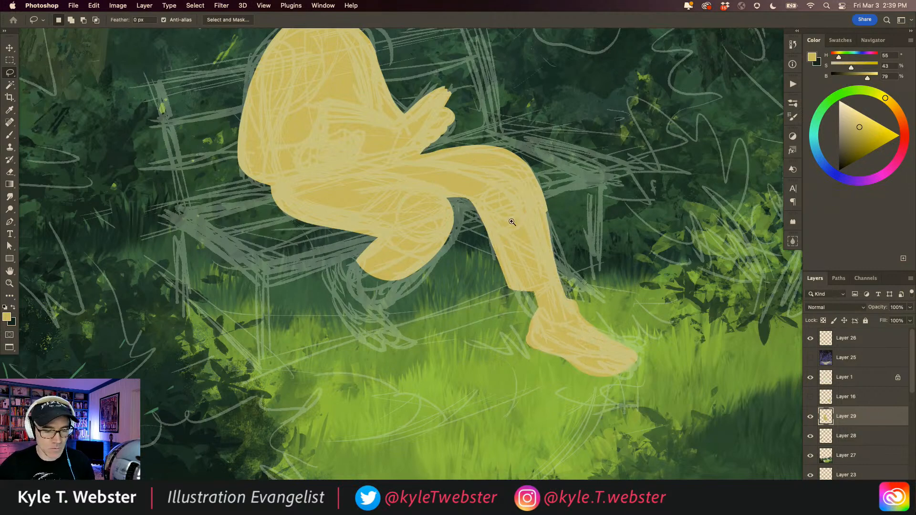
Smooth and widen the outstretched leg's outer edge from knee to trouser hem with a yellow-filled lasso shape.
{"action": "left_click", "coordinate": [513, 220], "text": "super"}
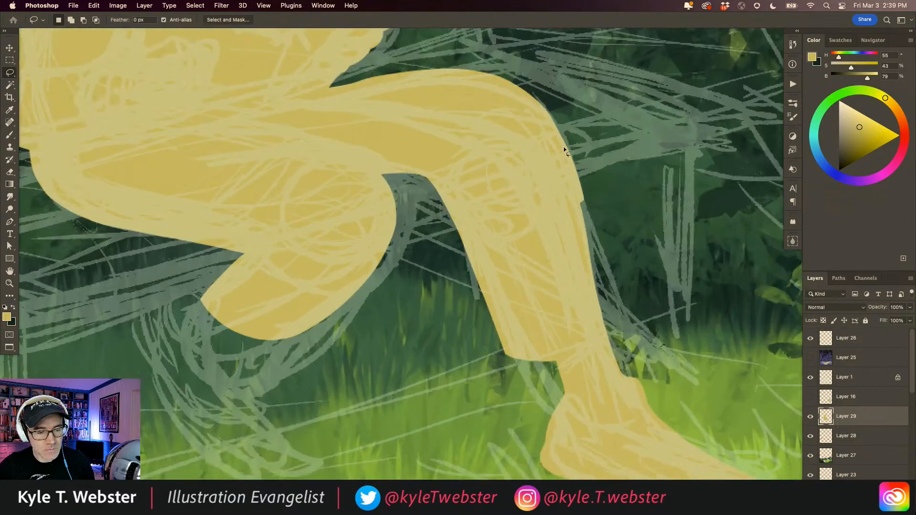
{"action": "mouse_move", "coordinate": [557, 129]}
{"action": "left_mouse_down"}
{"action": "mouse_move", "coordinate": [622, 342]}
{"action": "mouse_move", "coordinate": [582, 353]}
{"action": "mouse_move", "coordinate": [558, 346]}
{"action": "mouse_move", "coordinate": [526, 249]}
{"action": "left_mouse_up"}
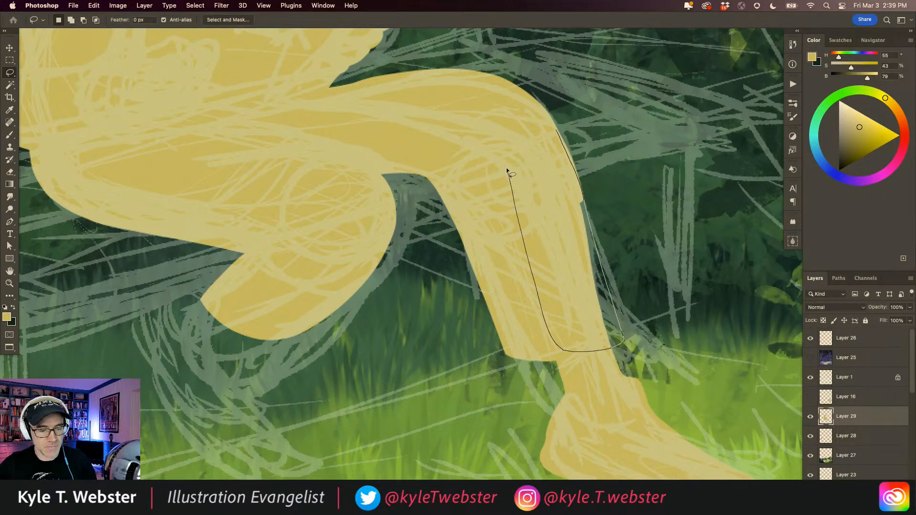
{"action": "left_click_drag", "start_coordinate": [508, 169], "coordinate": [501, 154]}
{"action": "key", "text": "super+d"}
Lasso the lower calf of the bent leg below the knee and fill it with the yellow.
{"action": "left_click", "coordinate": [377, 349], "text": "alt"}
{"action": "left_click", "coordinate": [377, 350], "text": "alt"}
{"action": "left_click_drag", "start_coordinate": [307, 371], "coordinate": [363, 335]}
{"action": "left_click", "coordinate": [384, 335], "text": "super"}
{"action": "left_click", "coordinate": [381, 331], "text": "super"}
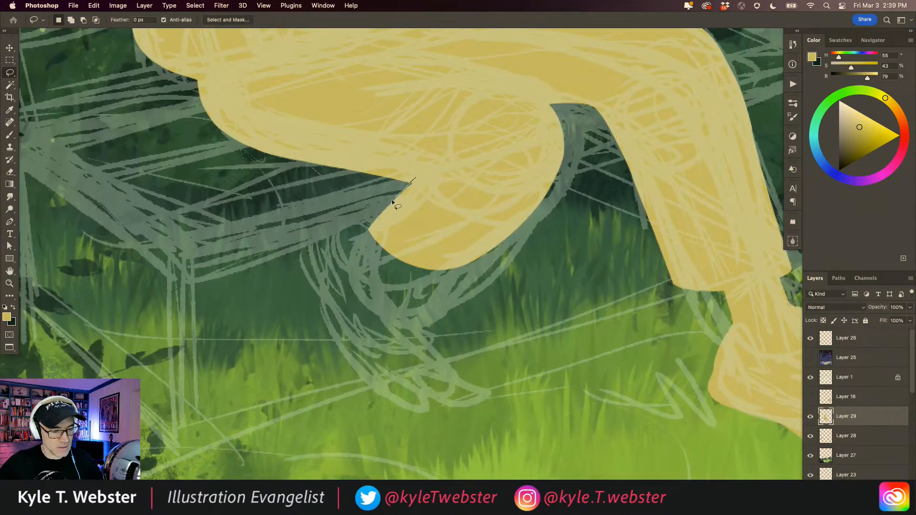
{"action": "mouse_move", "coordinate": [368, 228]}
{"action": "left_mouse_down"}
{"action": "mouse_move", "coordinate": [366, 268]}
{"action": "mouse_move", "coordinate": [398, 314]}
{"action": "mouse_move", "coordinate": [425, 322]}
{"action": "mouse_move", "coordinate": [447, 289]}
{"action": "left_mouse_up"}
{"action": "left_click_drag", "start_coordinate": [525, 211], "coordinate": [474, 144]}
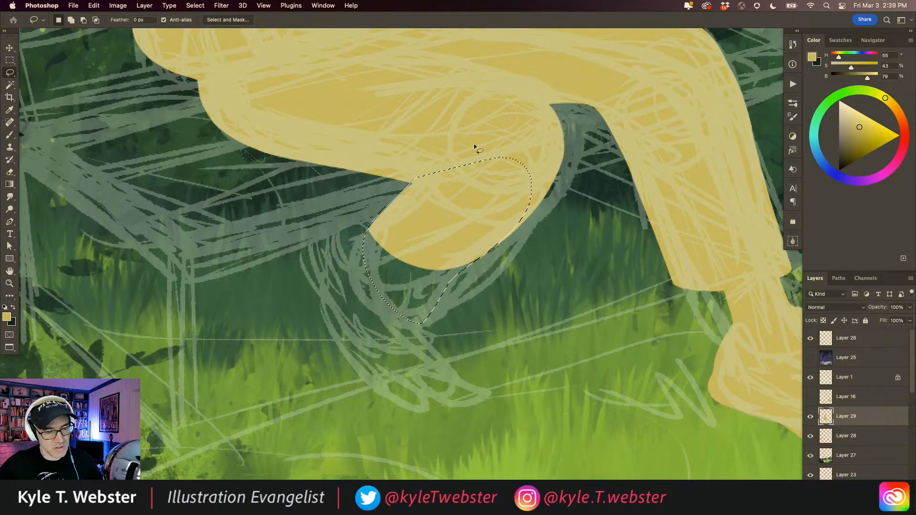
{"action": "key", "text": "alt+BackSpace"}
{"action": "key", "text": "ctrl+d"}
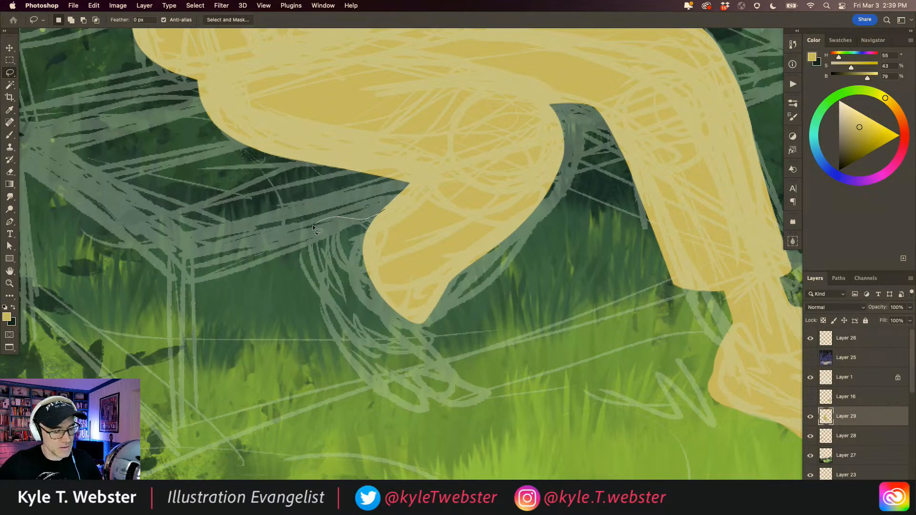
Lasso the tucked-back foot of the bent leg along the sketch and fill it with the yellow.
{"action": "left_click_drag", "start_coordinate": [355, 393], "coordinate": [394, 414]}
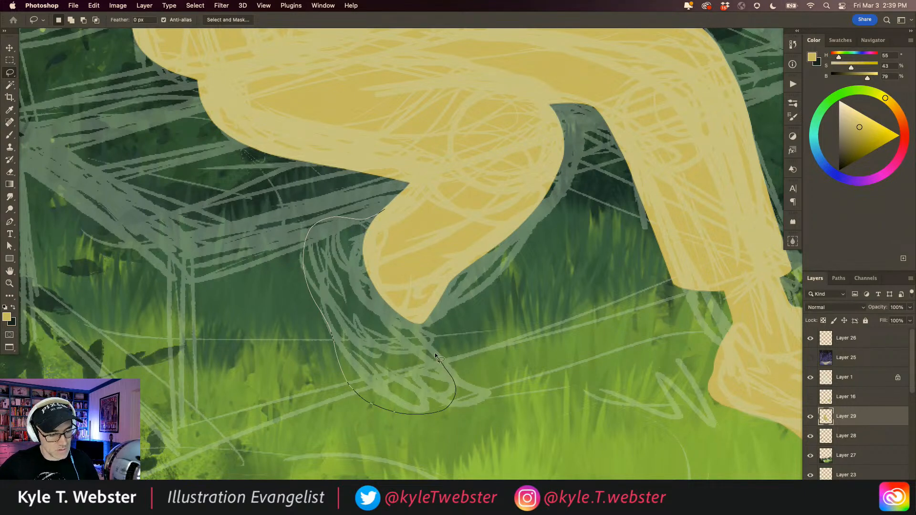
{"action": "left_click_drag", "start_coordinate": [409, 291], "coordinate": [388, 211]}
{"action": "key", "text": "alt+BackSpace"}
{"action": "key", "text": "super+d"}
Hide the Layer 1 sketch to show the flat figure silhouette against the forest.
{"action": "left_click", "coordinate": [325, 360], "text": "alt"}
{"action": "left_click_drag", "start_coordinate": [324, 361], "coordinate": [342, 369]}
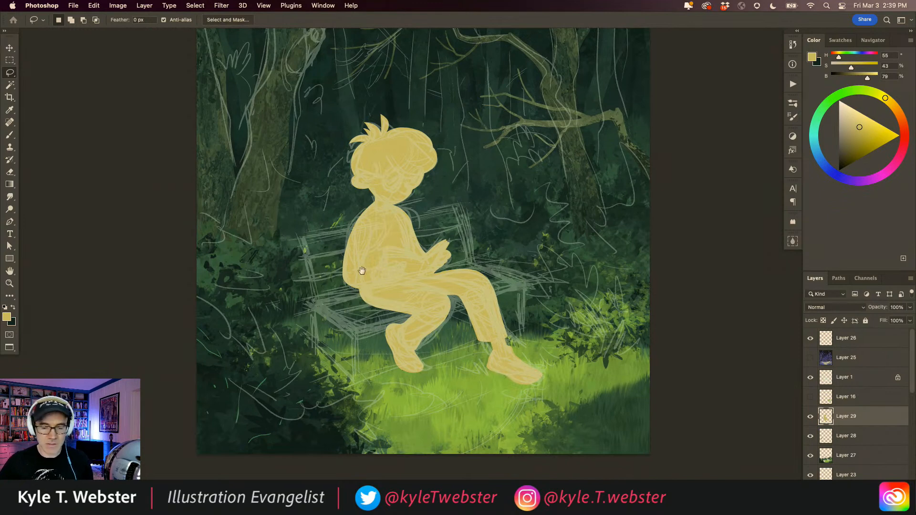
{"action": "left_click", "coordinate": [810, 378]}
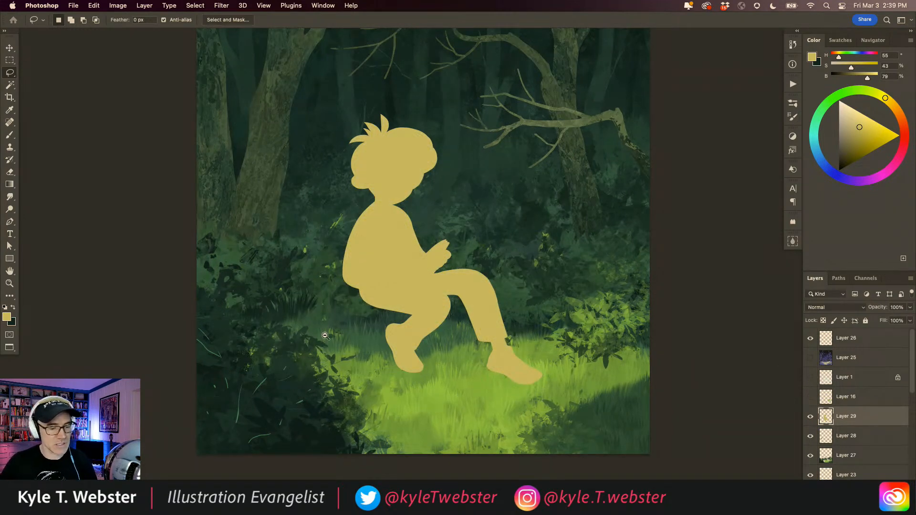
Smooth the inner edge of the outstretched leg below the thigh with a lasso shape filled with the yellow.
{"action": "scroll", "coordinate": [326, 334], "scroll_direction": "down", "scroll_amount": 1}
{"action": "left_click_drag", "start_coordinate": [272, 335], "coordinate": [286, 336]}
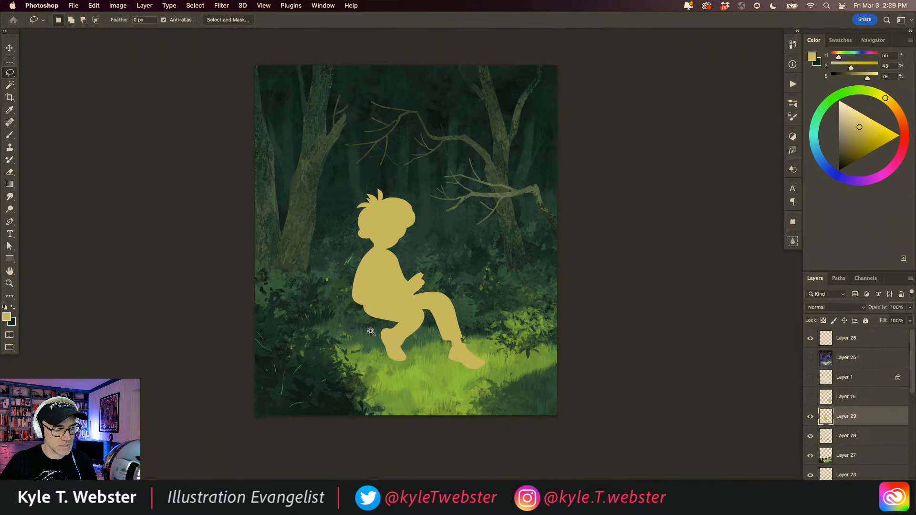
{"action": "scroll", "coordinate": [365, 329], "scroll_direction": "up", "scroll_amount": 4}
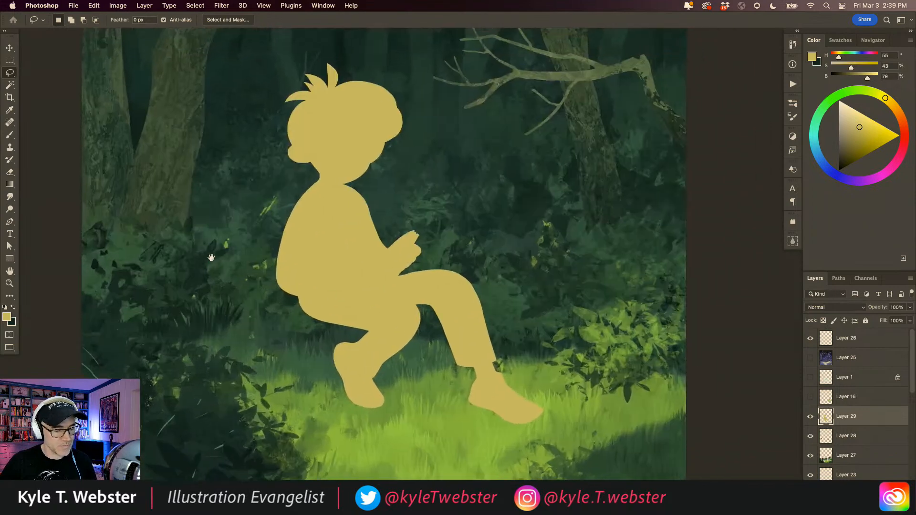
{"action": "scroll", "coordinate": [213, 261], "scroll_direction": "down", "scroll_amount": 4}
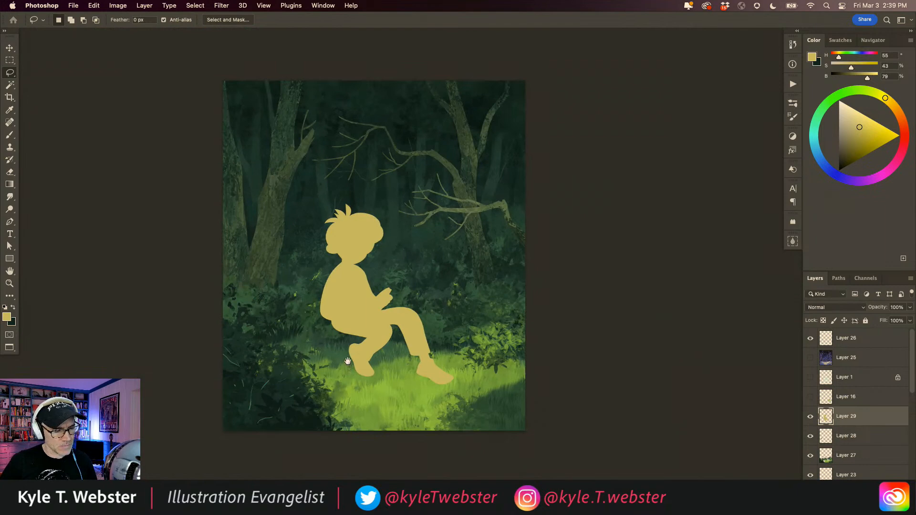
{"action": "scroll", "coordinate": [346, 362], "scroll_direction": "up", "scroll_amount": 2}
{"action": "scroll", "coordinate": [346, 361], "scroll_direction": "down", "scroll_amount": 2}
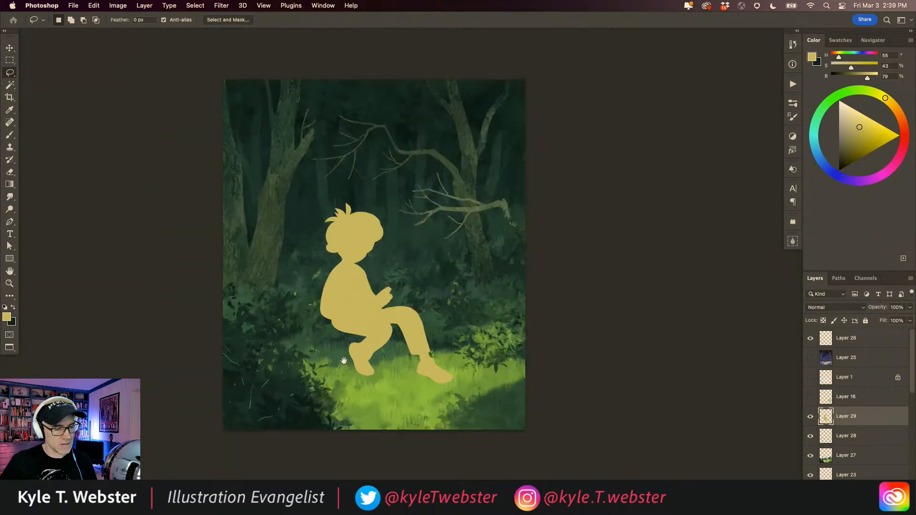
{"action": "scroll", "coordinate": [357, 360], "scroll_direction": "up", "scroll_amount": 3}
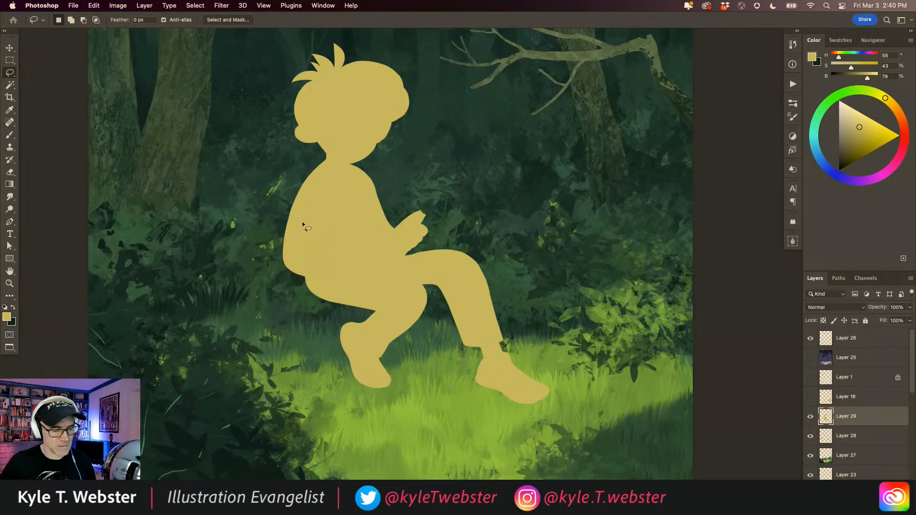
{"action": "mouse_move", "coordinate": [464, 333]}
{"action": "left_mouse_down"}
{"action": "mouse_move", "coordinate": [421, 270]}
{"action": "mouse_move", "coordinate": [462, 327]}
{"action": "left_mouse_up"}
{"action": "key", "text": "alt+BackSpace"}
{"action": "key", "text": "super+d"}
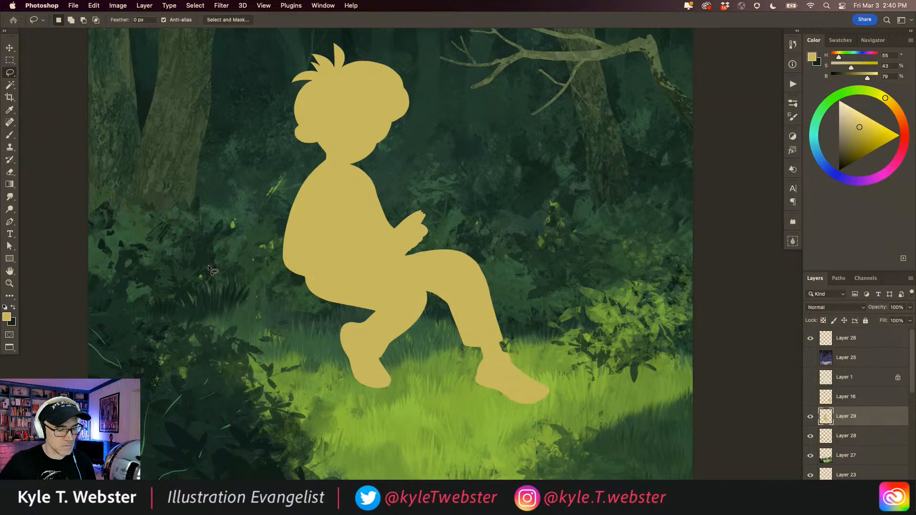
Rotate the yellow figure silhouette clockwise by about 3.8° with Free Transform and apply it.
{"action": "key", "text": "super+minus"}
{"action": "left_click_drag", "start_coordinate": [347, 318], "coordinate": [351, 346]}
{"action": "left_click", "coordinate": [362, 338], "text": "alt"}
{"action": "left_click", "coordinate": [395, 373], "text": "super"}
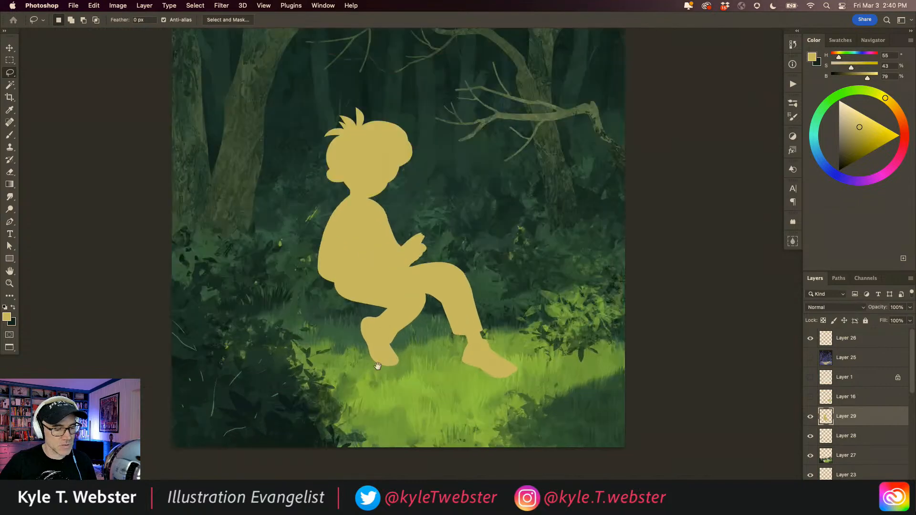
{"action": "key", "text": "super+minus"}
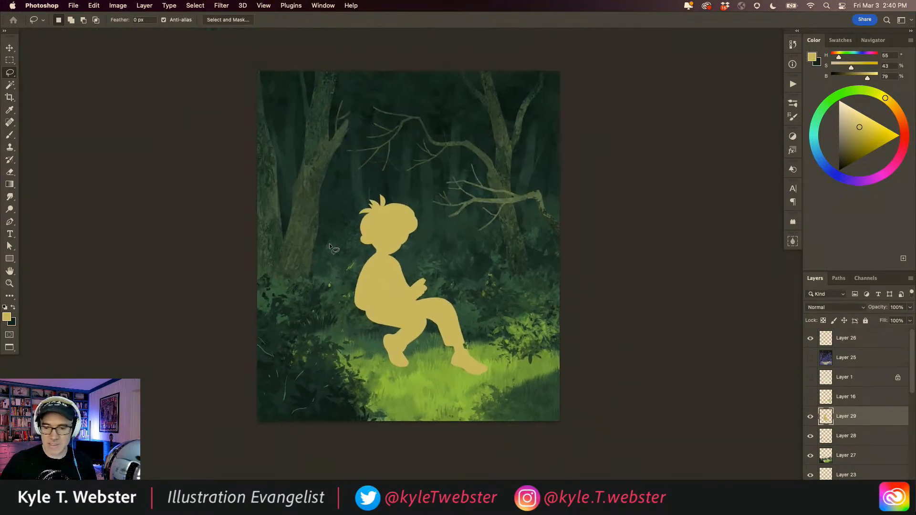
{"action": "key", "text": "super+t"}
{"action": "left_click_drag", "start_coordinate": [321, 200], "coordinate": [328, 190]}
{"action": "left_click_drag", "start_coordinate": [376, 283], "coordinate": [377, 281]}
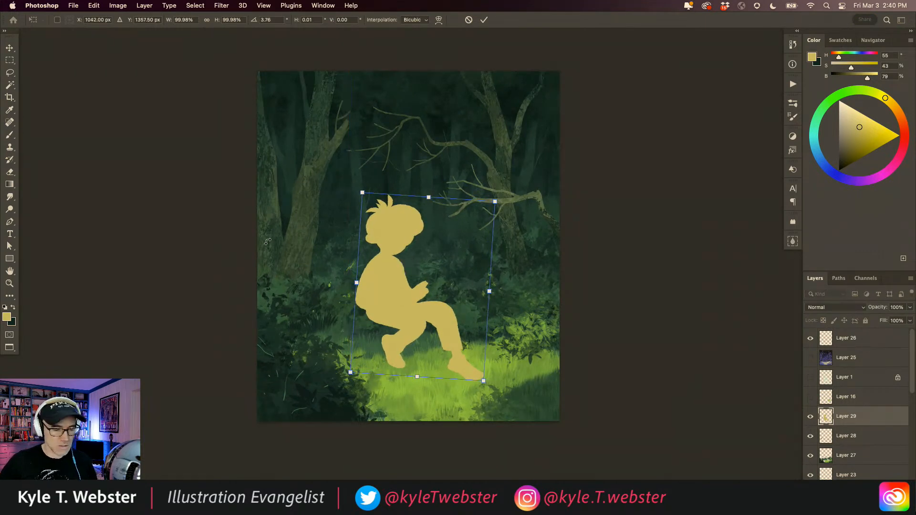
{"action": "key", "text": "Return"}
{"action": "key", "text": "l"}
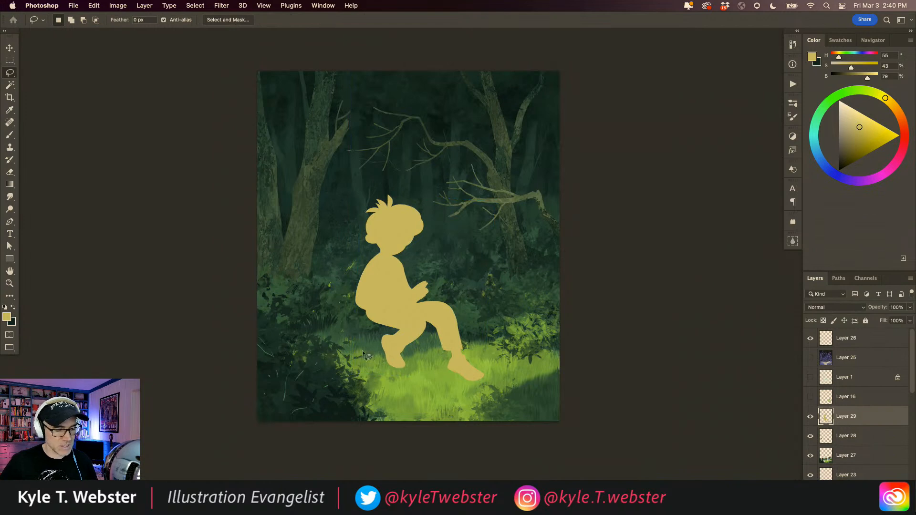
Add a new empty layer directly above Layer 28, beneath the figure's Layer 29.
{"action": "scroll", "coordinate": [370, 358], "scroll_direction": "up", "scroll_amount": 2}
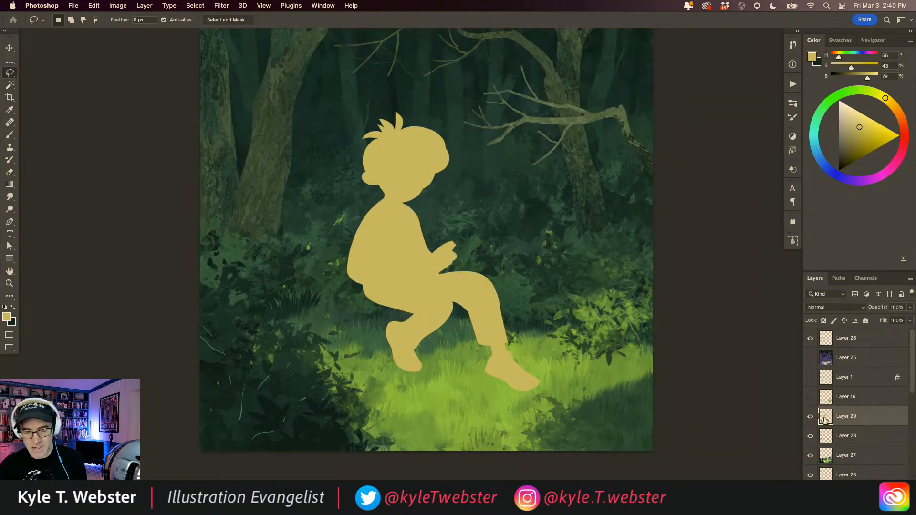
{"action": "left_click", "coordinate": [828, 434]}
{"action": "key", "text": "super+alt+shift+n"}
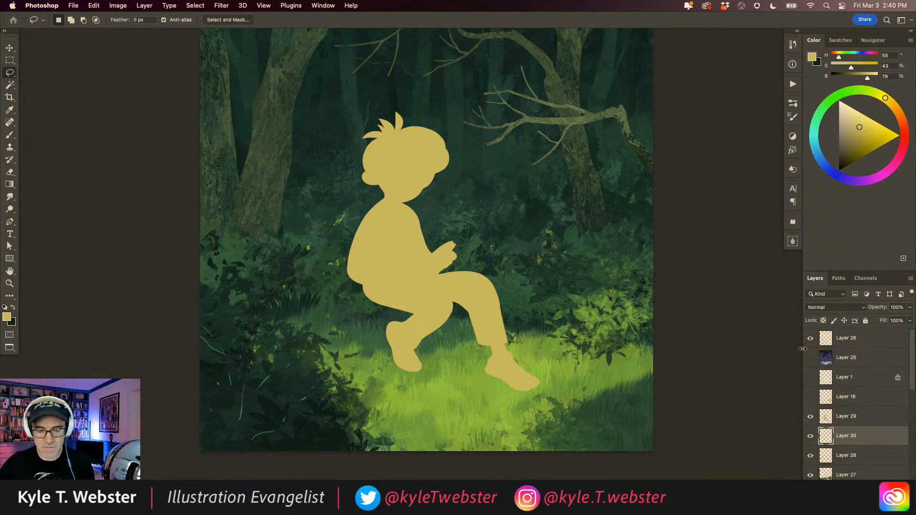
Show the Layer 1 sketch and set its opacity to 20%.
{"action": "left_click", "coordinate": [810, 377]}
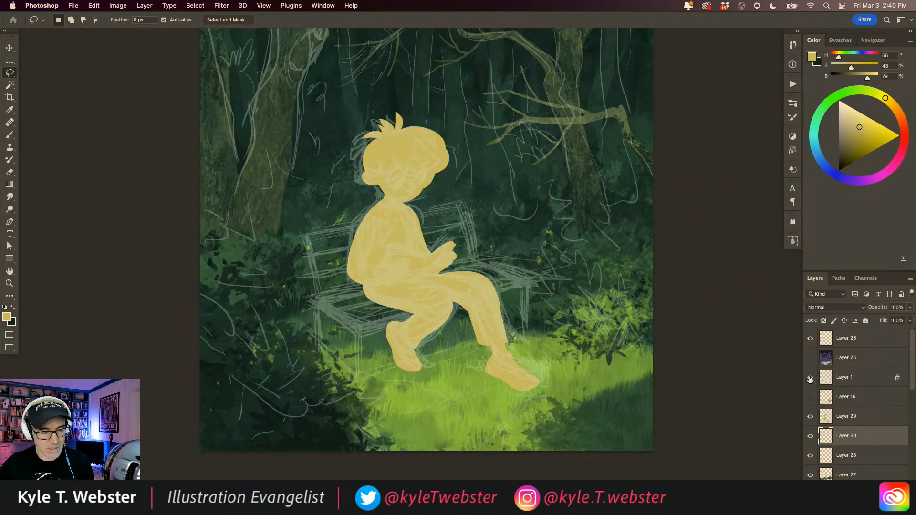
{"action": "left_click", "coordinate": [829, 378]}
{"action": "key", "text": "3"}
{"action": "key", "text": "2"}
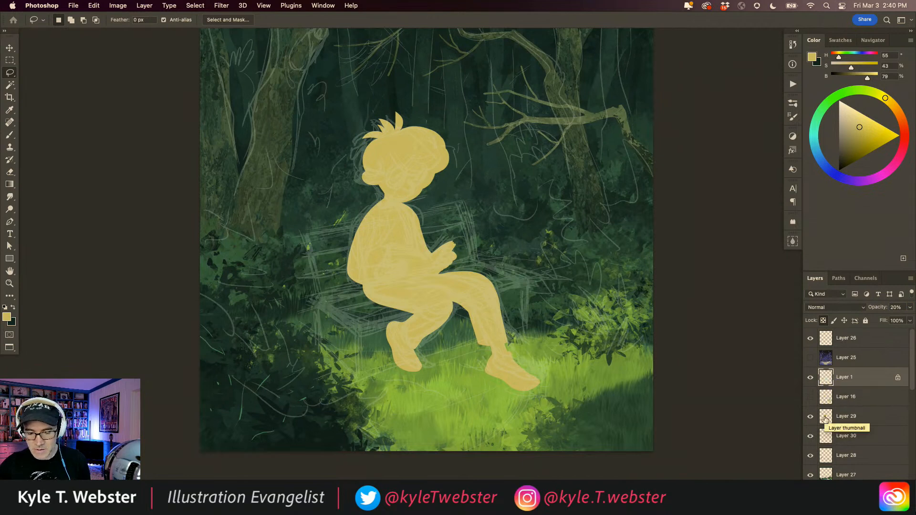
On Layer 30, outline the sketched bench backrest behind the figure with a four-sided polygonal lasso selection.
{"action": "left_click", "coordinate": [826, 433]}
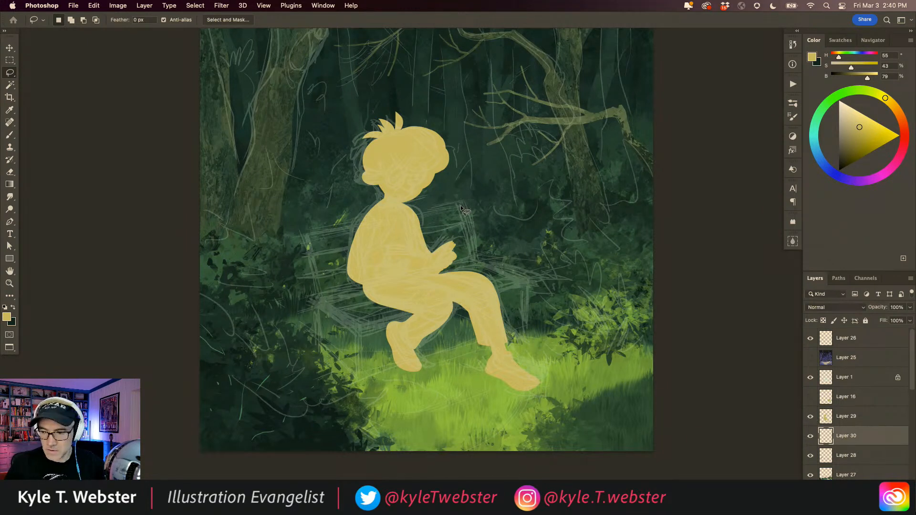
{"action": "key", "text": "shift+l"}
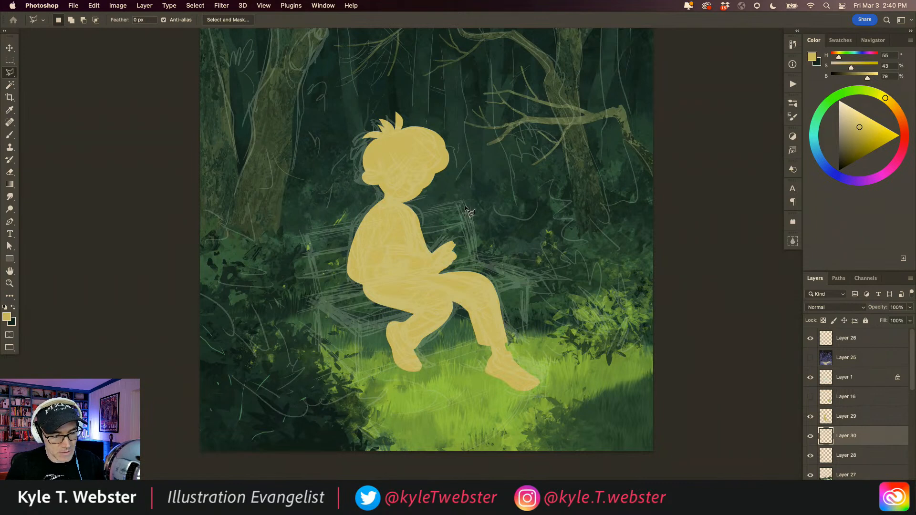
{"action": "left_click", "coordinate": [465, 205]}
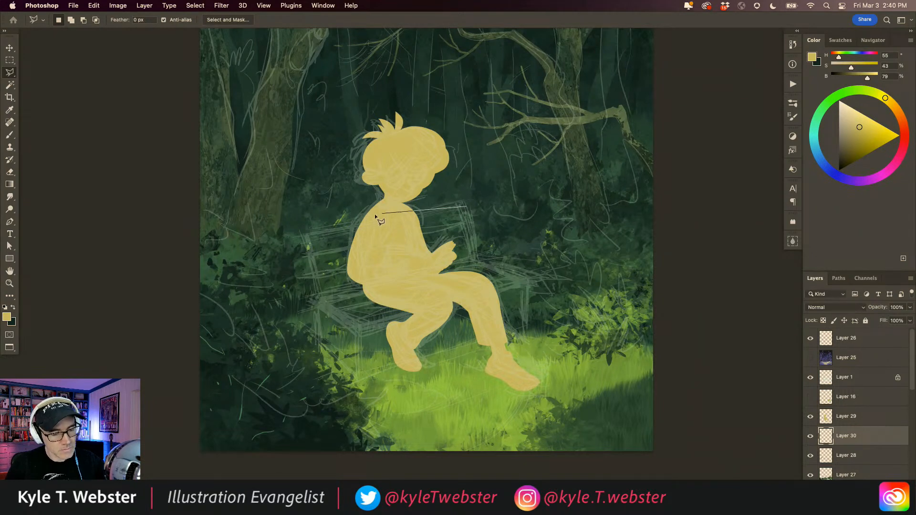
{"action": "left_click", "coordinate": [300, 233]}
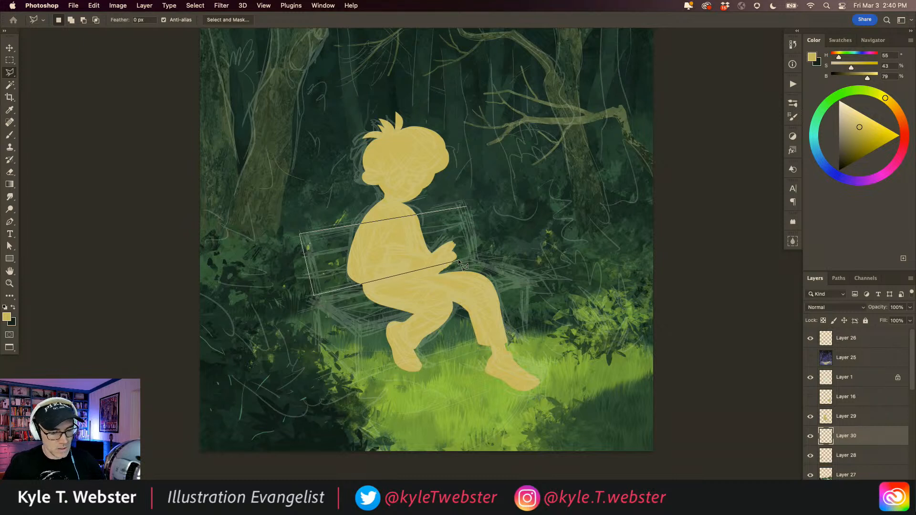
{"action": "left_click", "coordinate": [479, 258]}
{"action": "left_click", "coordinate": [465, 206]}
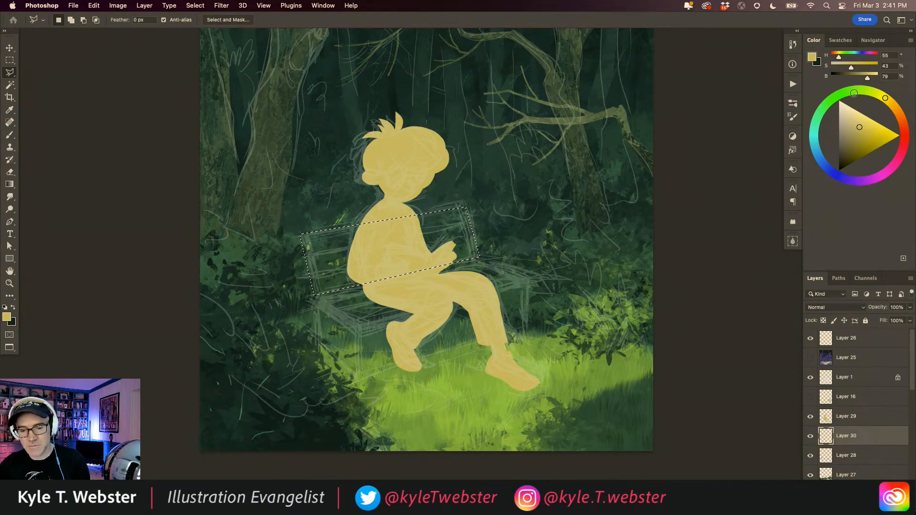
Set the foreground colour to orange-red (H 9, S 76, B 85), fill the backrest selection with it and deselect.
{"action": "left_click", "coordinate": [900, 116]}
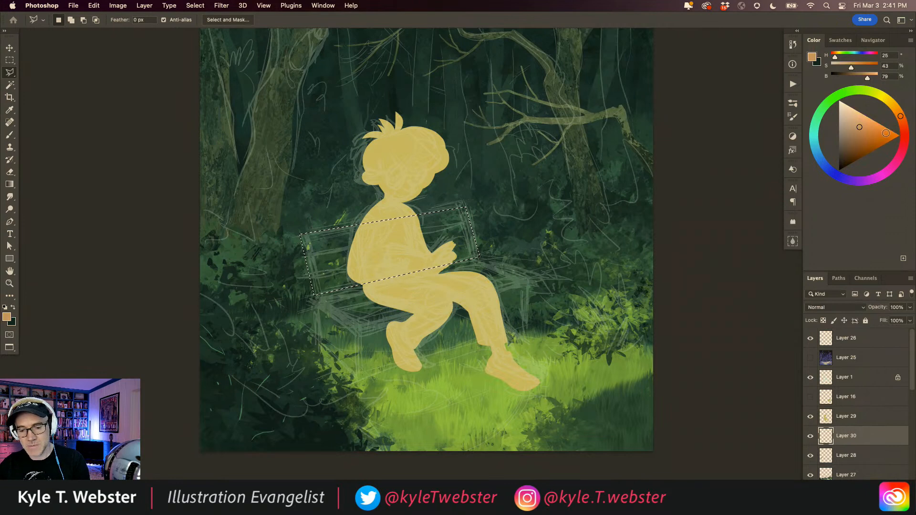
{"action": "left_click", "coordinate": [904, 128]}
{"action": "left_click", "coordinate": [878, 134]}
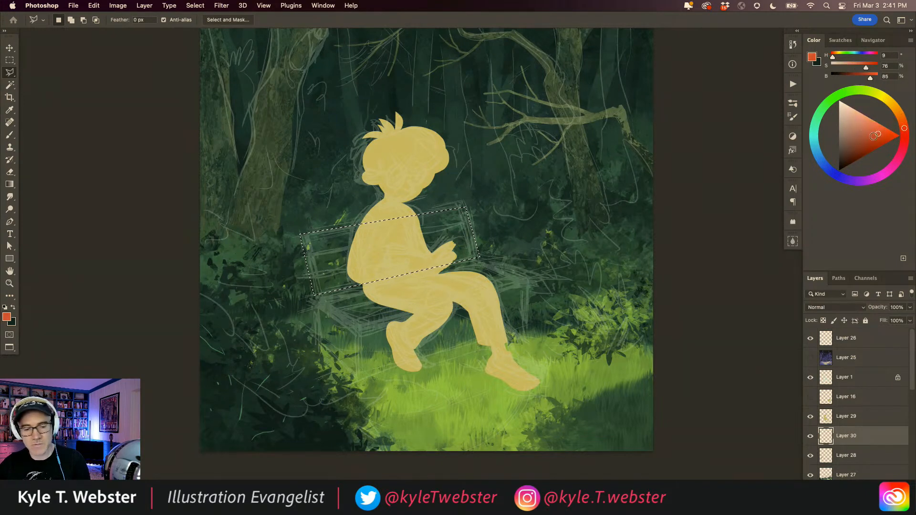
{"action": "key", "text": "alt+BackSpace"}
{"action": "key", "text": "super+d"}
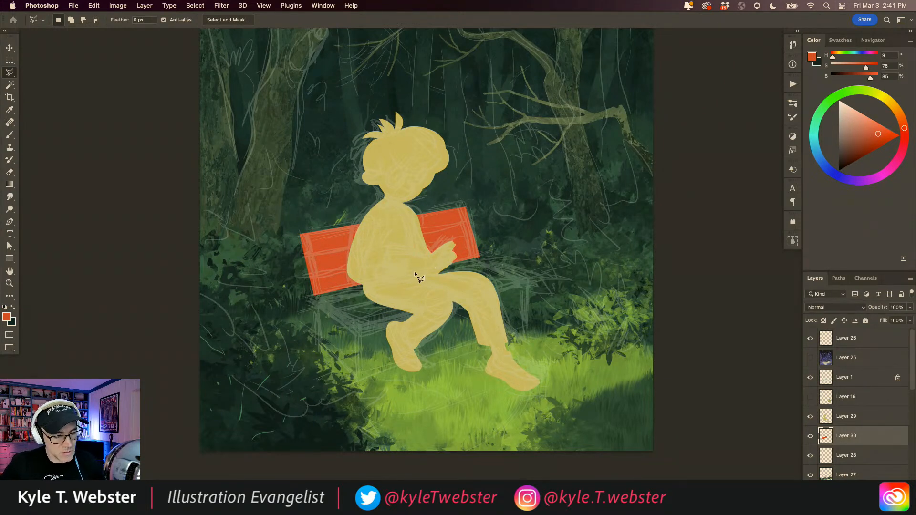
Outline the bench seat and legs as one block with the polygonal lasso along the sketch, and nudge the selection slightly right.
{"action": "left_click", "coordinate": [485, 260]}
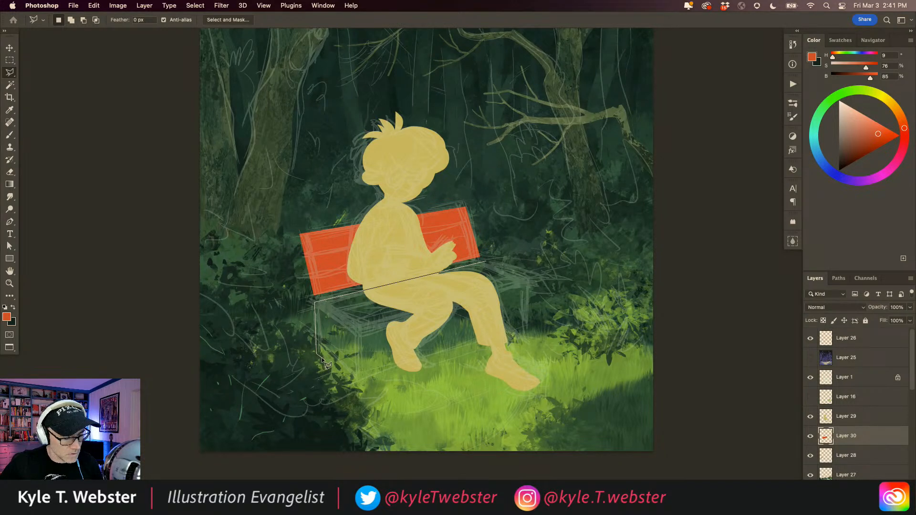
{"action": "left_click", "coordinate": [350, 382]}
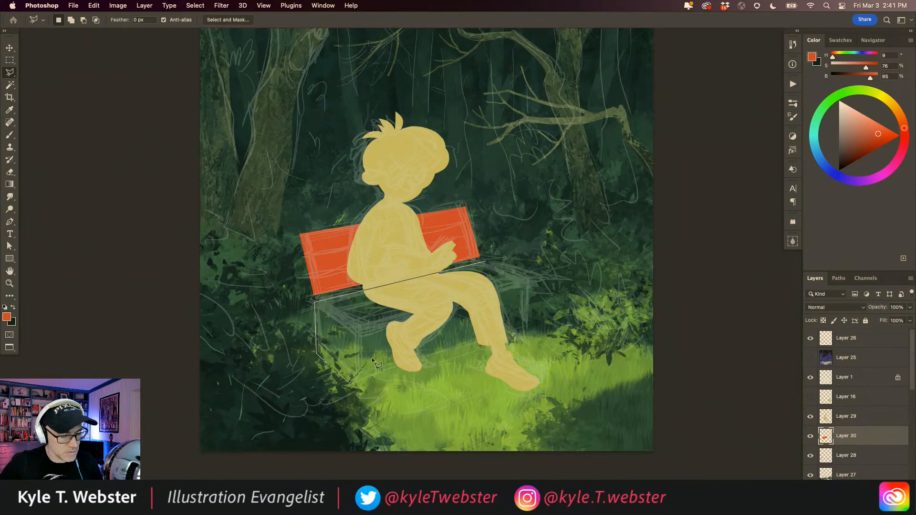
{"action": "left_click", "coordinate": [515, 328]}
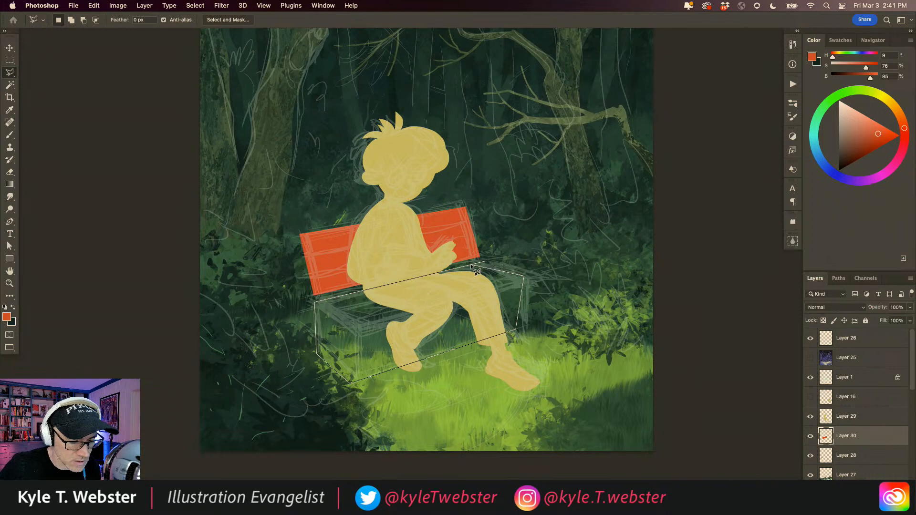
{"action": "key", "text": "Escape"}
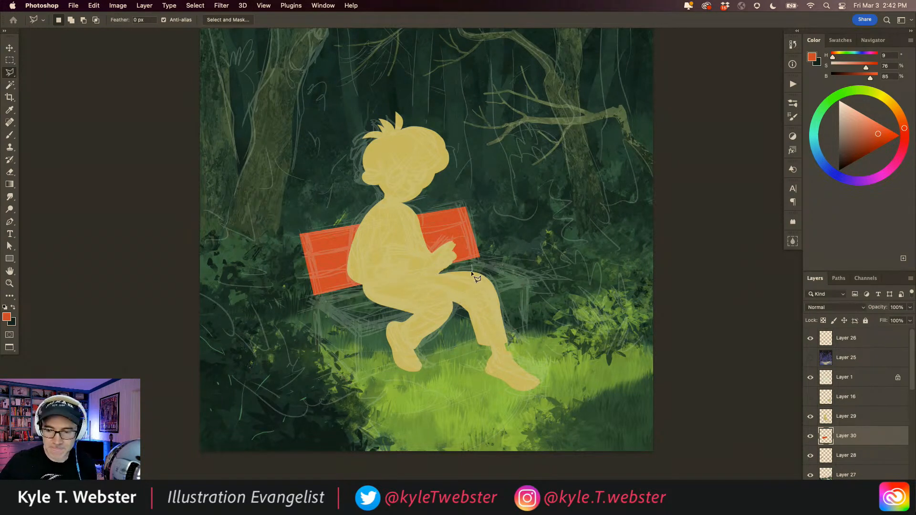
{"action": "left_click", "coordinate": [468, 271]}
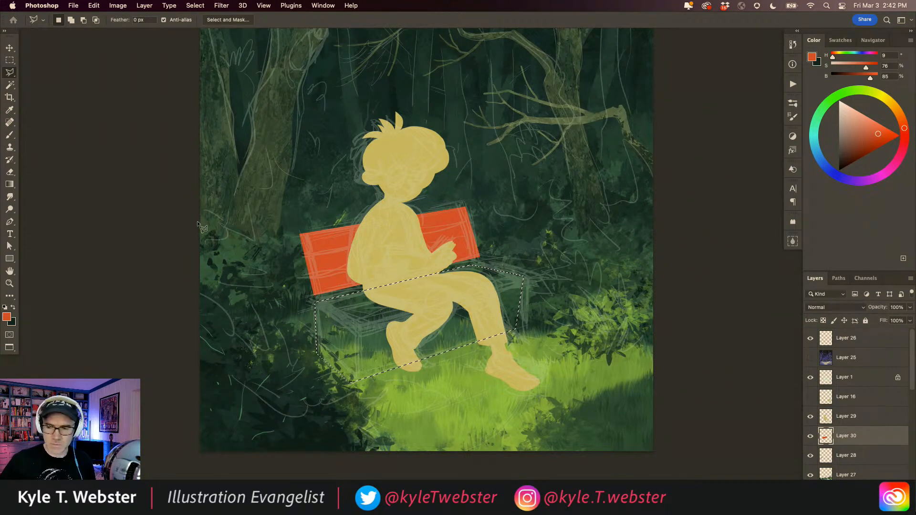
{"action": "key", "text": "m"}
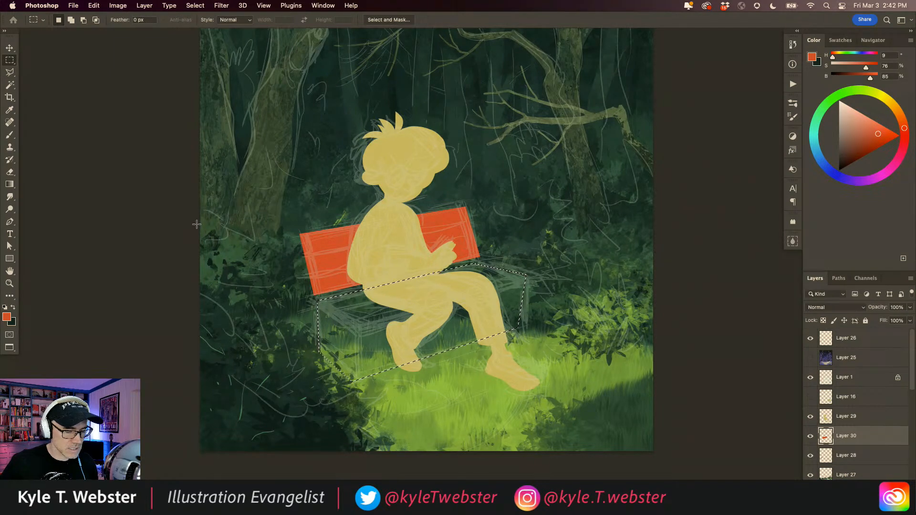
Subtract a thin sliver along the seat's short far-right edge from the bench selection with the polygonal lasso.
{"action": "key", "text": "super+plus"}
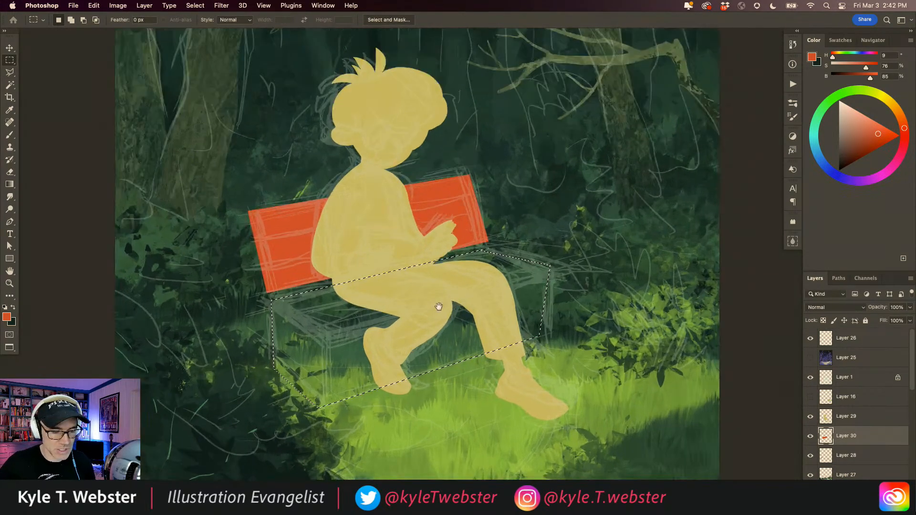
{"action": "left_click_drag", "start_coordinate": [440, 306], "coordinate": [377, 319]}
{"action": "key", "text": "l"}
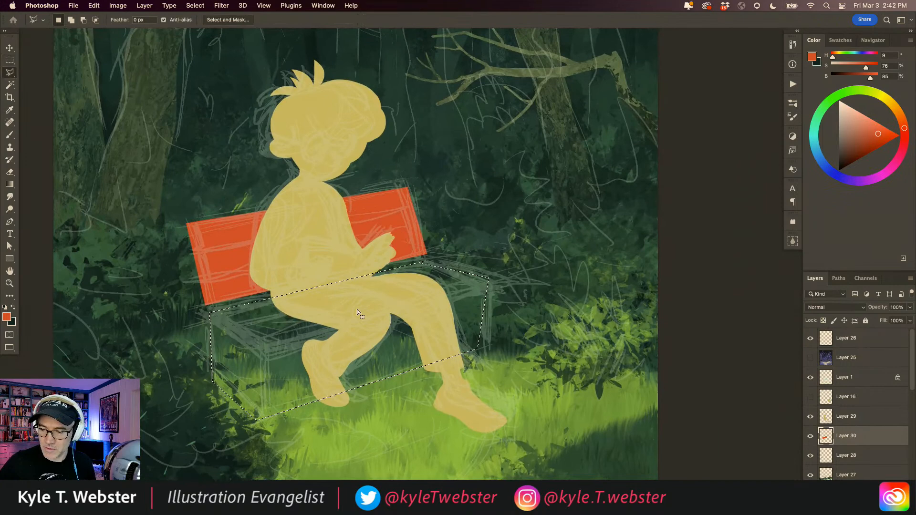
{"action": "left_click", "coordinate": [494, 285]}
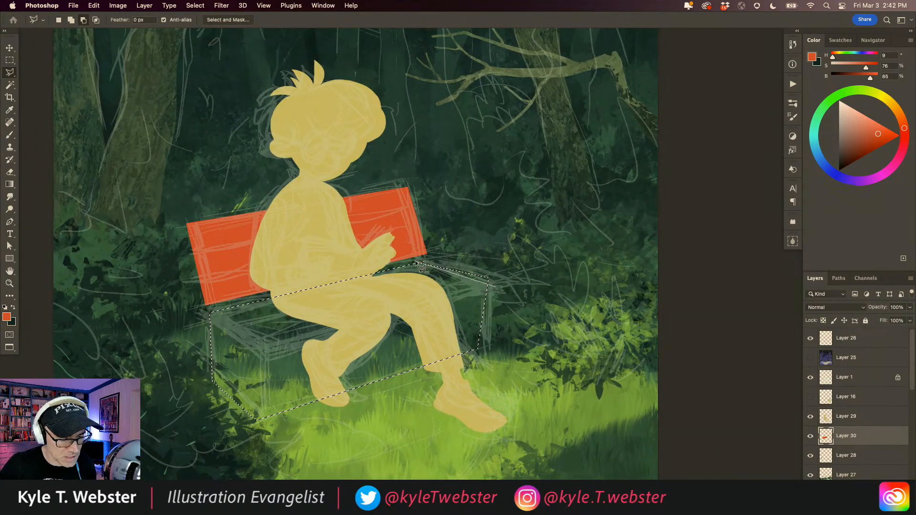
{"action": "left_click", "coordinate": [436, 229]}
{"action": "double_click", "coordinate": [503, 254]}
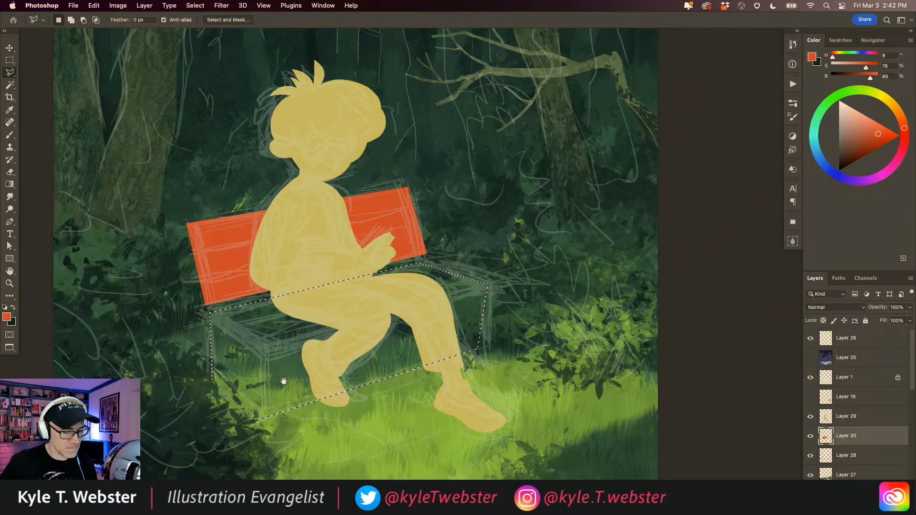
Trim the bench selection's vertical right side with a subtracted polygonal lasso shape and fill the seat block with the orange-red.
{"action": "left_click", "coordinate": [485, 277]}
{"action": "left_click", "coordinate": [477, 356]}
{"action": "left_click", "coordinate": [497, 354]}
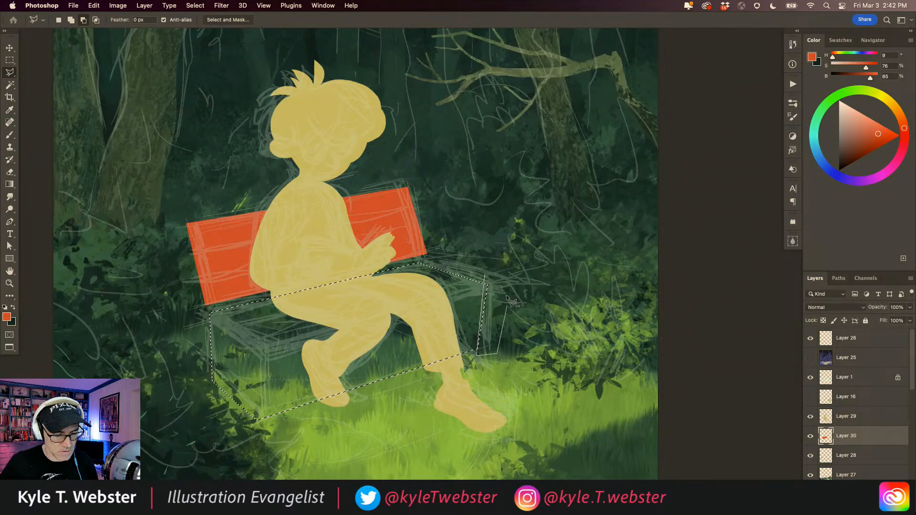
{"action": "left_click", "coordinate": [485, 278]}
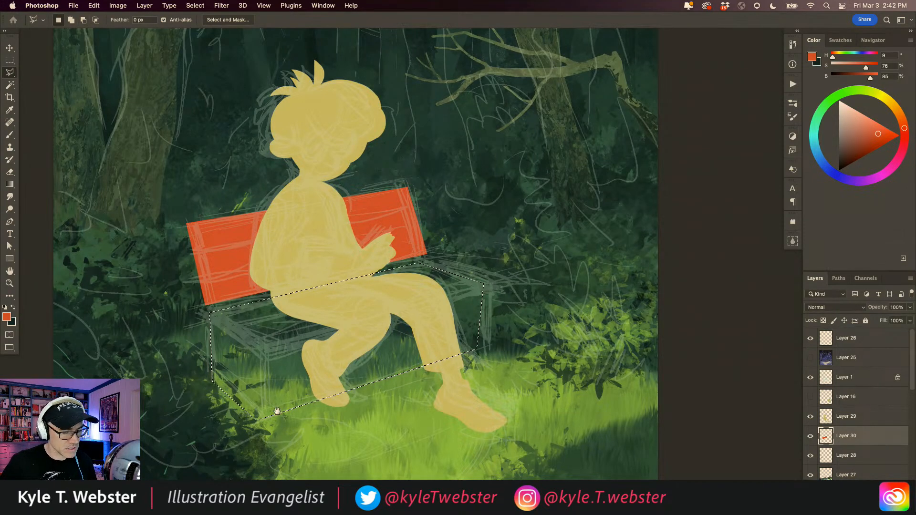
{"action": "key", "text": "super+minus"}
{"action": "key", "text": "alt+BackSpace"}
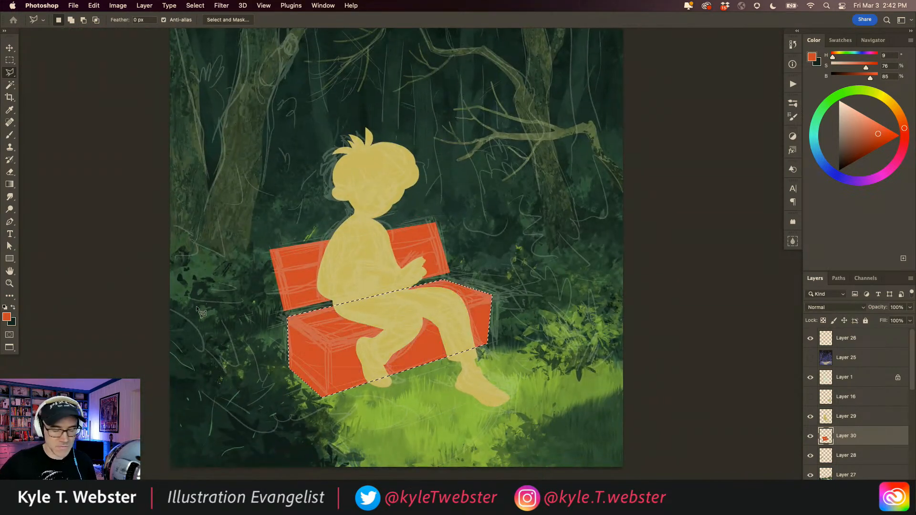
Deselect and prepare the Line tool in Pixels mode with a near-black colour (H 9, S 46, B 10) on a new layer.
{"action": "key", "text": "super+d"}
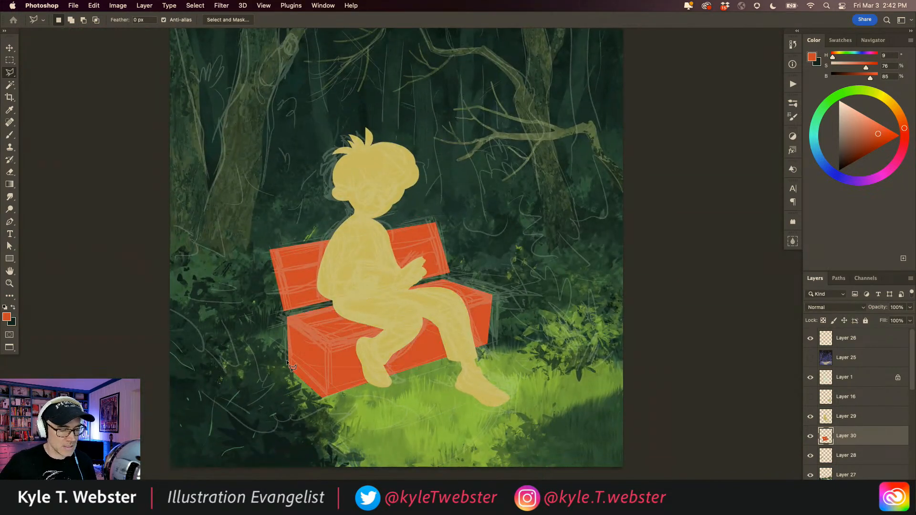
{"action": "scroll", "coordinate": [326, 385], "scroll_direction": "up", "scroll_amount": 1}
{"action": "key", "text": "b"}
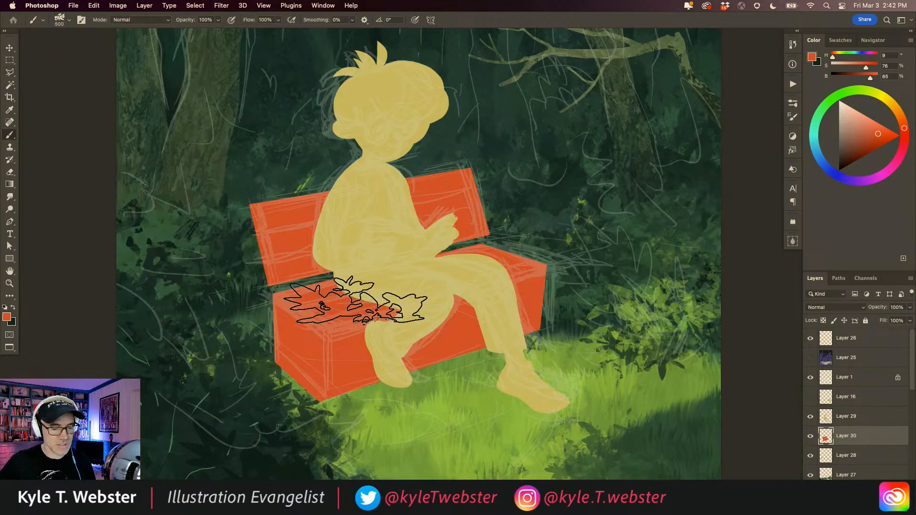
{"action": "left_click", "coordinate": [843, 164]}
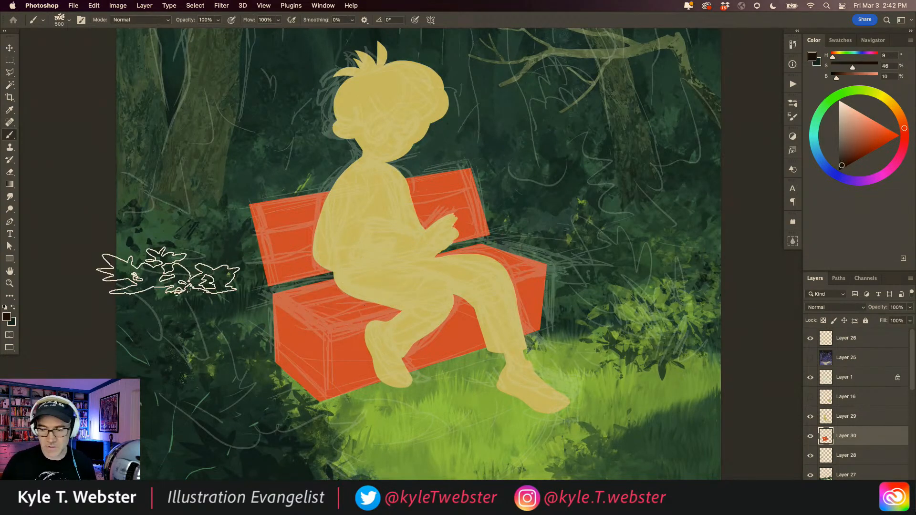
{"action": "left_click", "coordinate": [14, 262]}
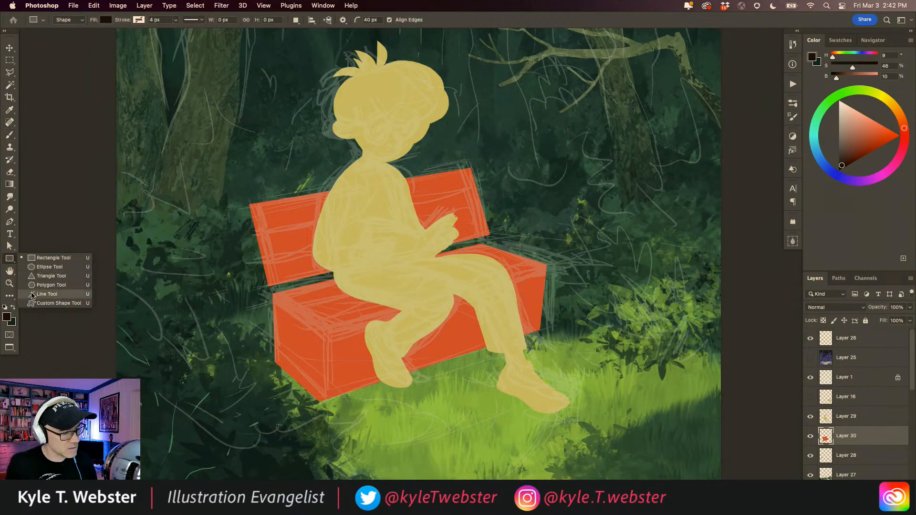
{"action": "left_click", "coordinate": [32, 294]}
{"action": "left_click", "coordinate": [82, 21]}
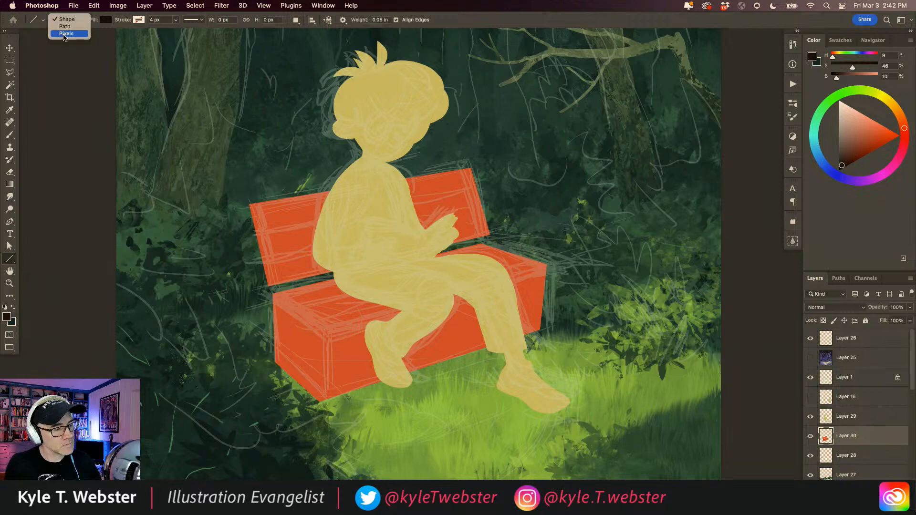
{"action": "left_click", "coordinate": [66, 33]}
{"action": "key", "text": "super+alt+shift+n"}
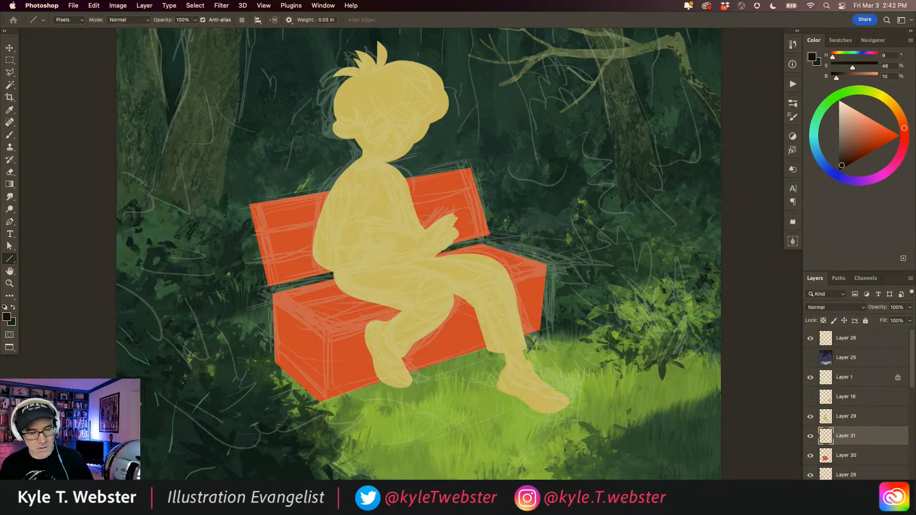
Try out near-black straight lines along the bench seat's front edges and its legs, and undo them.
{"action": "left_click_drag", "start_coordinate": [272, 293], "coordinate": [563, 262]}
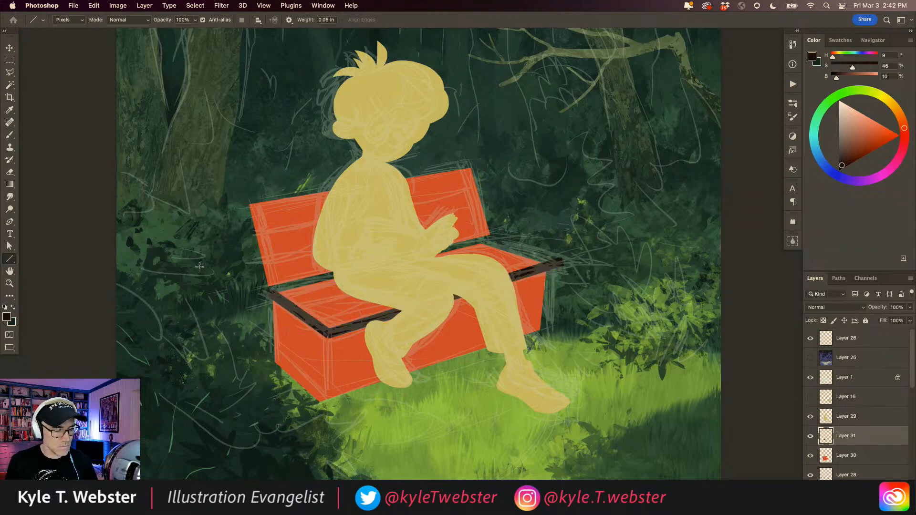
{"action": "left_click_drag", "start_coordinate": [327, 333], "coordinate": [327, 416]}
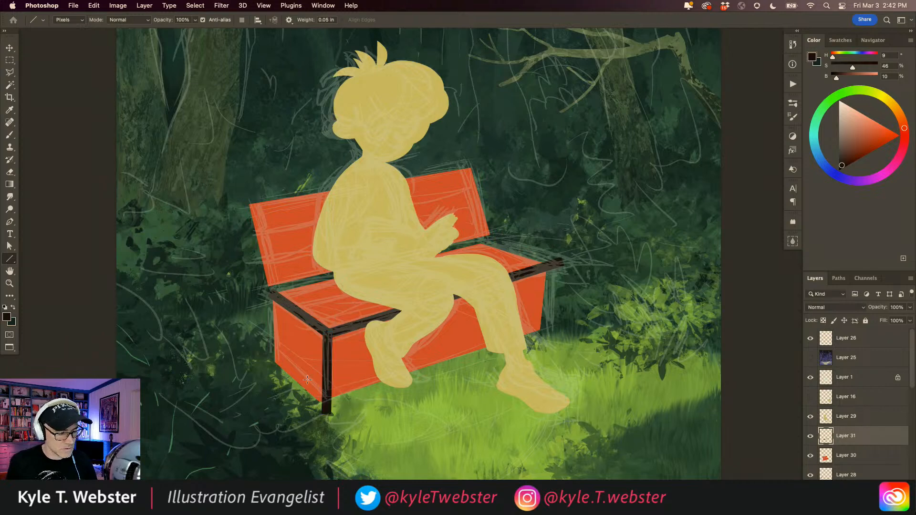
{"action": "left_click_drag", "start_coordinate": [270, 292], "coordinate": [276, 371]}
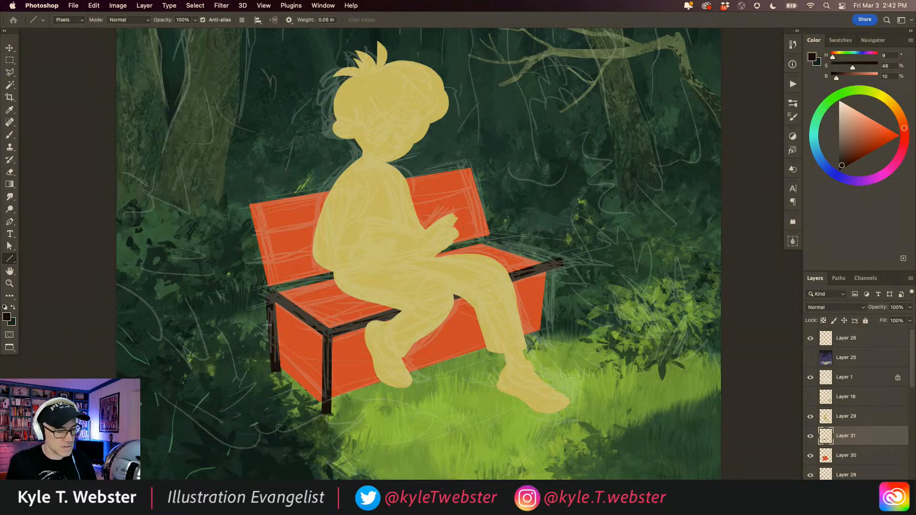
{"action": "left_click_drag", "start_coordinate": [545, 268], "coordinate": [539, 339]}
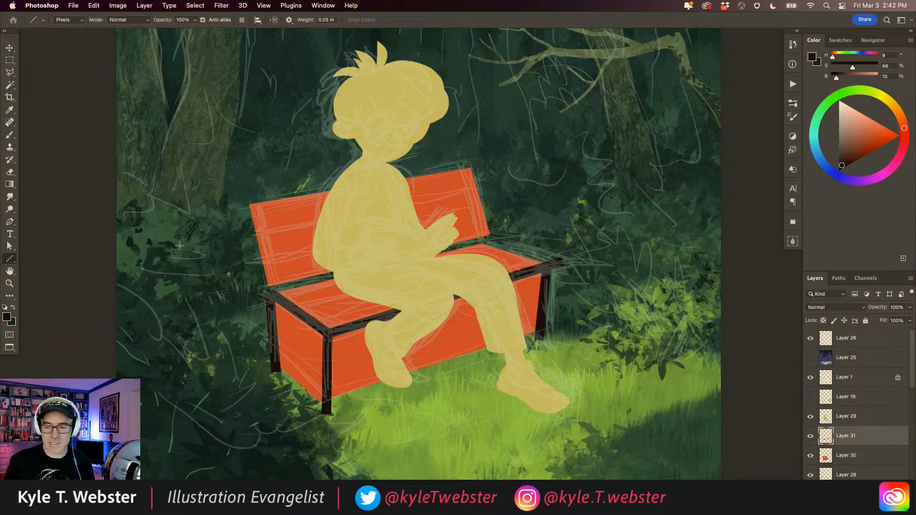
{"action": "key", "text": "super+z"}
{"action": "key", "text": "super+z"}
{"action": "key", "text": "super+z"}
{"action": "key", "text": "super+z"}
{"action": "key", "text": "super+z"}
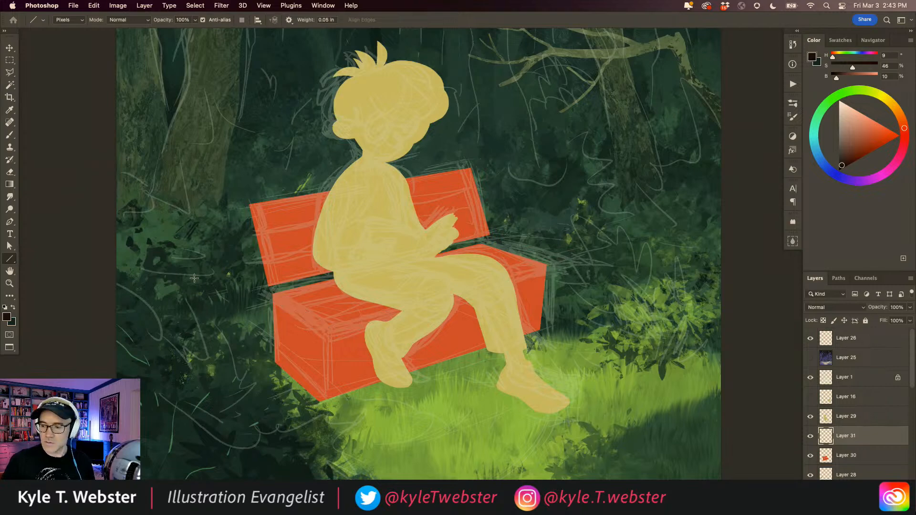
Trim a thin sliver off the right side of the orange-red seat block on Layer 30 using polygonal lasso selections.
{"action": "key", "text": "l"}
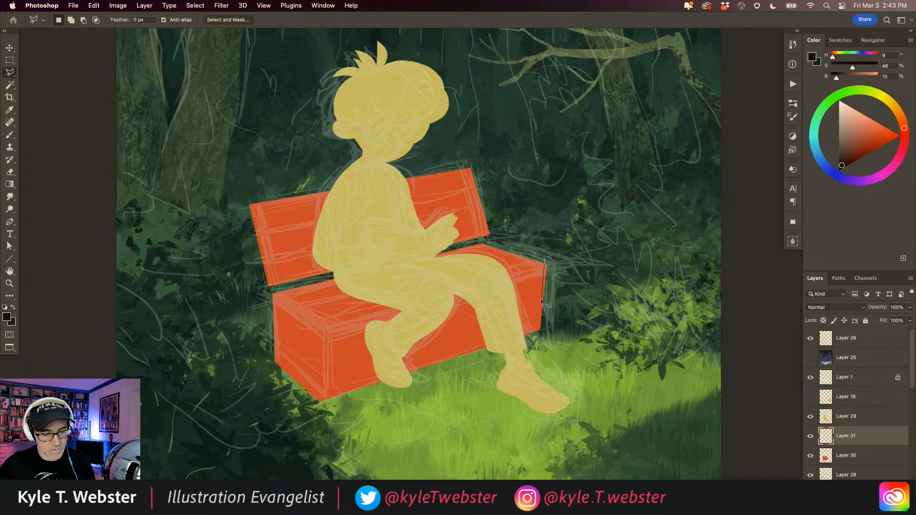
{"action": "left_click", "coordinate": [540, 337]}
{"action": "left_click", "coordinate": [552, 326]}
{"action": "left_click", "coordinate": [559, 256]}
{"action": "left_click", "coordinate": [546, 258]}
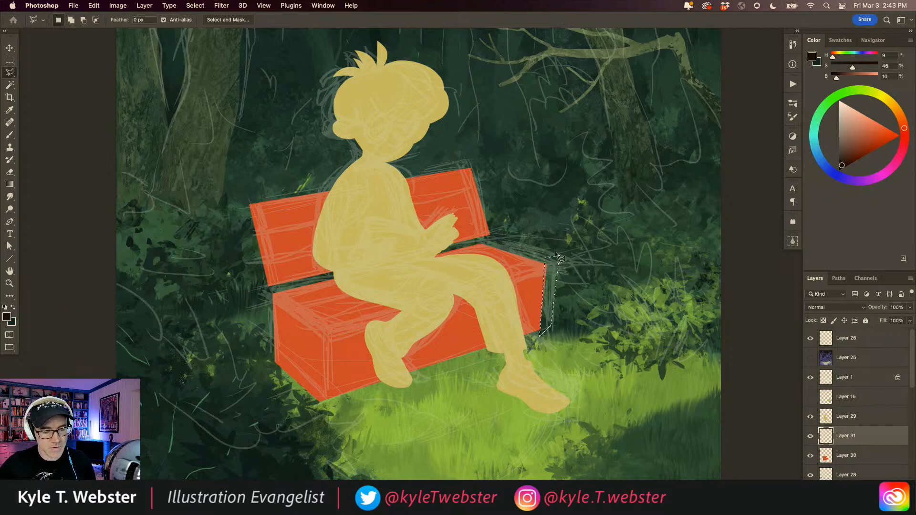
{"action": "left_click", "coordinate": [823, 452]}
{"action": "key", "text": "super+d"}
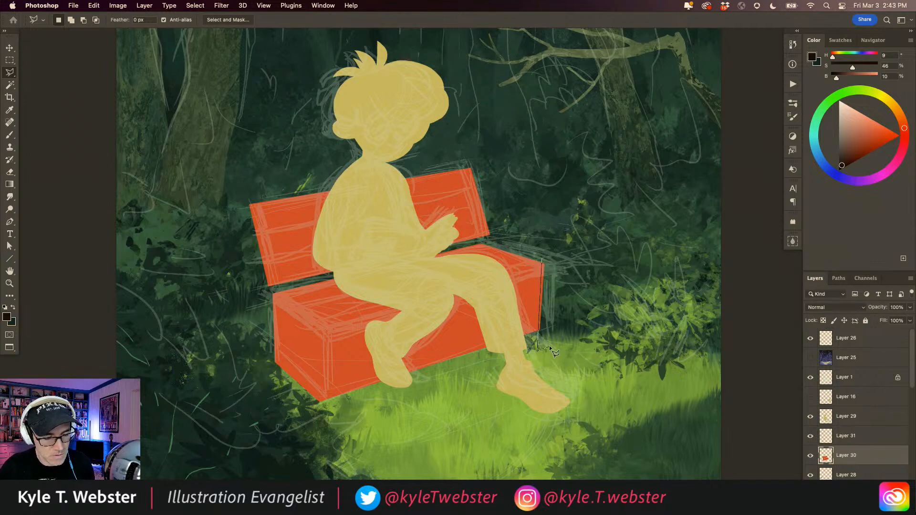
{"action": "double_click", "coordinate": [563, 257]}
{"action": "key", "text": "Delete"}
{"action": "key", "text": "super+d"}
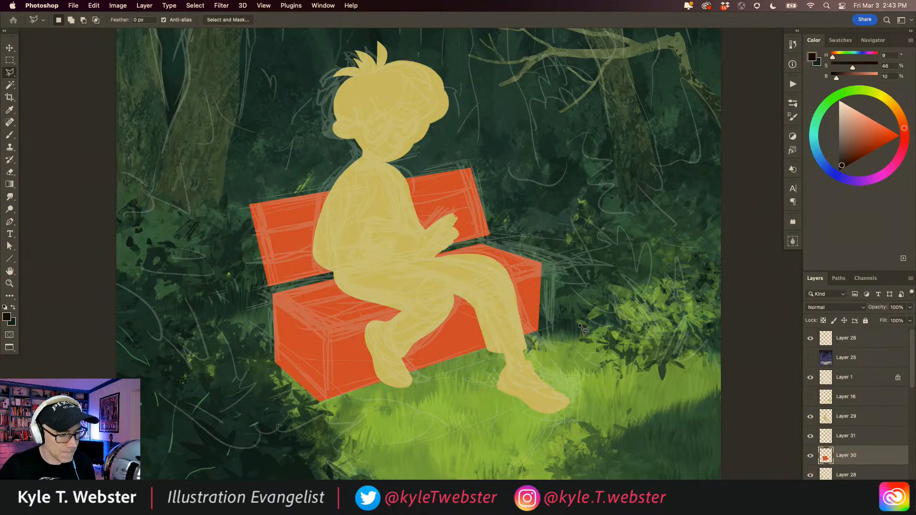
Select a narrow strip along the backrest's right edge with the polygonal lasso, delete it and deselect.
{"action": "left_click", "coordinate": [486, 238]}
{"action": "left_click", "coordinate": [464, 159]}
{"action": "left_click", "coordinate": [470, 155]}
{"action": "left_click", "coordinate": [499, 238]}
{"action": "left_click", "coordinate": [486, 237]}
{"action": "key", "text": "Delete"}
{"action": "key", "text": "super+d"}
Outline the opening between the two legs at the bench's left end with the polygonal lasso, clear it and deselect.
{"action": "mouse_move", "coordinate": [339, 388]}
{"action": "left_mouse_down"}
{"action": "mouse_move", "coordinate": [311, 398]}
{"action": "mouse_move", "coordinate": [335, 383]}
{"action": "left_mouse_up"}
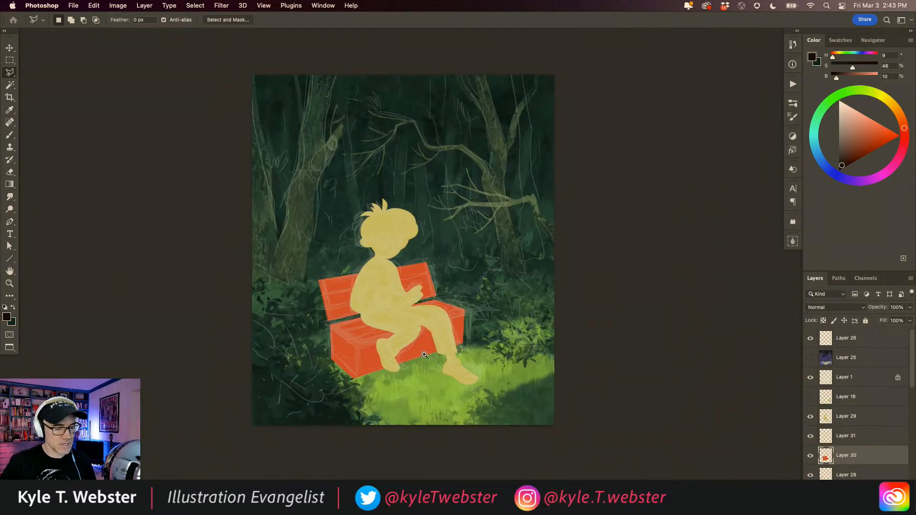
{"action": "left_click", "coordinate": [362, 388]}
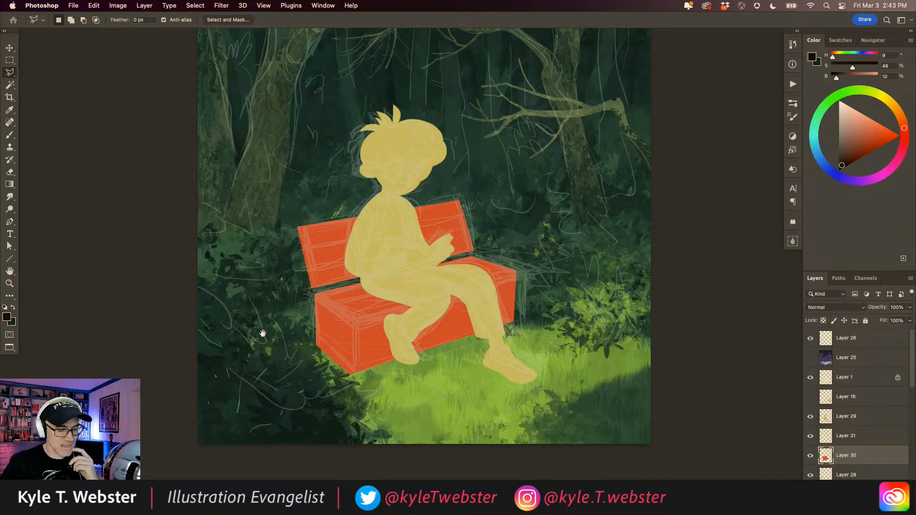
{"action": "left_click", "coordinate": [356, 358]}
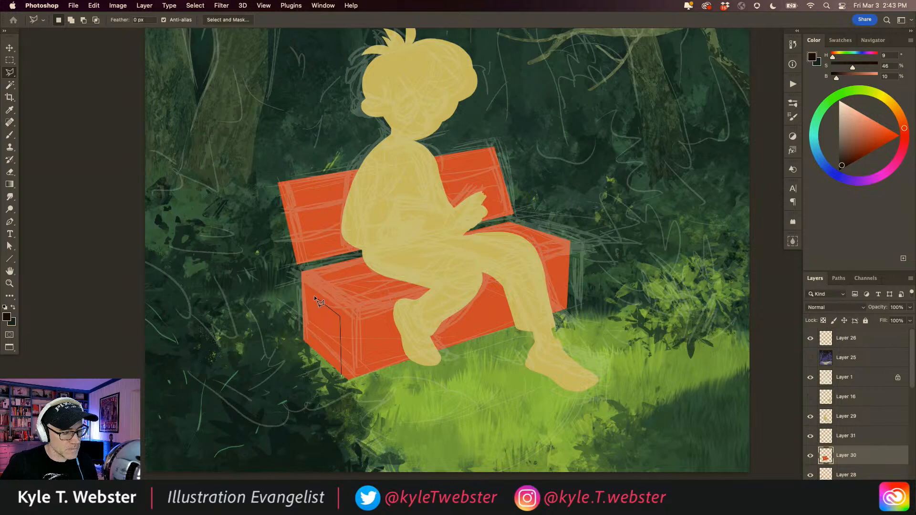
{"action": "left_click", "coordinate": [315, 340]}
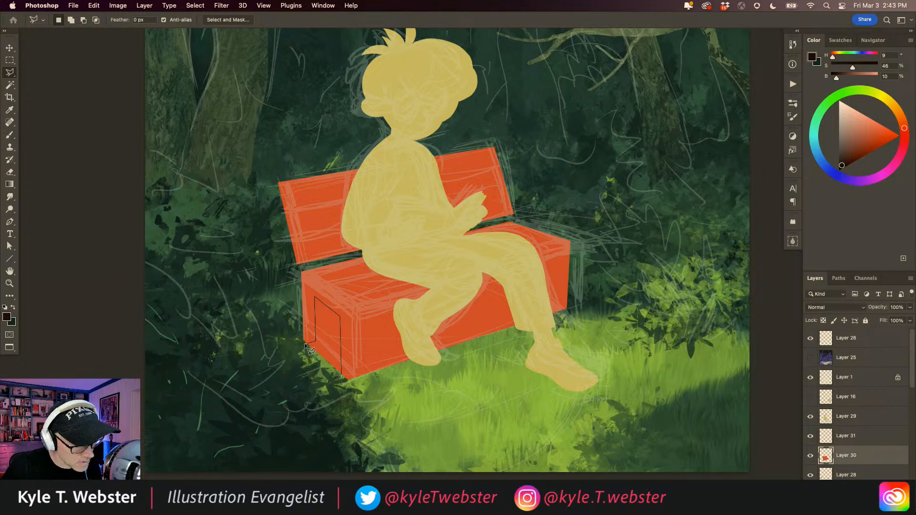
{"action": "left_click", "coordinate": [304, 344]}
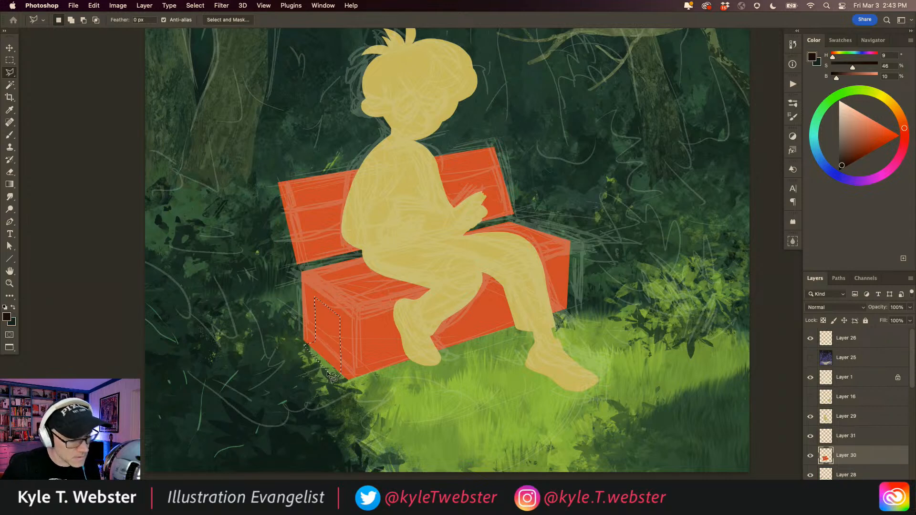
{"action": "left_click", "coordinate": [342, 377]}
{"action": "key", "text": "super+BackSpace"}
{"action": "key", "text": "super+d"}
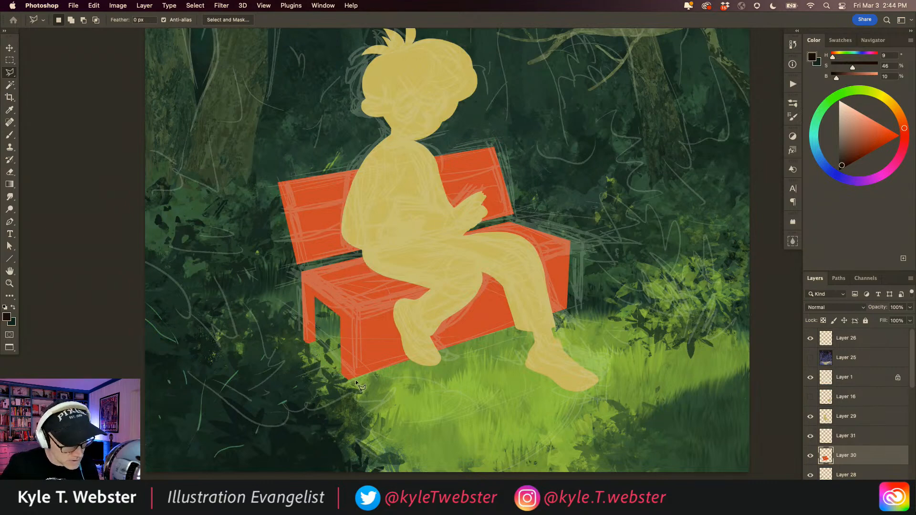
Cut out the area beneath the seat's front edge, between the near left leg and the right leg, and deselect.
{"action": "left_click", "coordinate": [357, 315]}
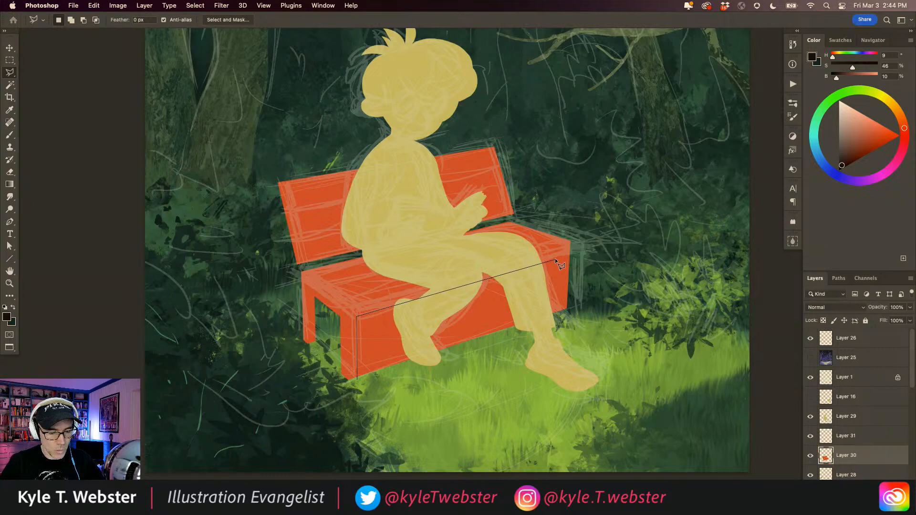
{"action": "left_click", "coordinate": [572, 316]}
{"action": "left_click", "coordinate": [557, 342]}
{"action": "left_click", "coordinate": [400, 399]}
{"action": "double_click", "coordinate": [357, 381]}
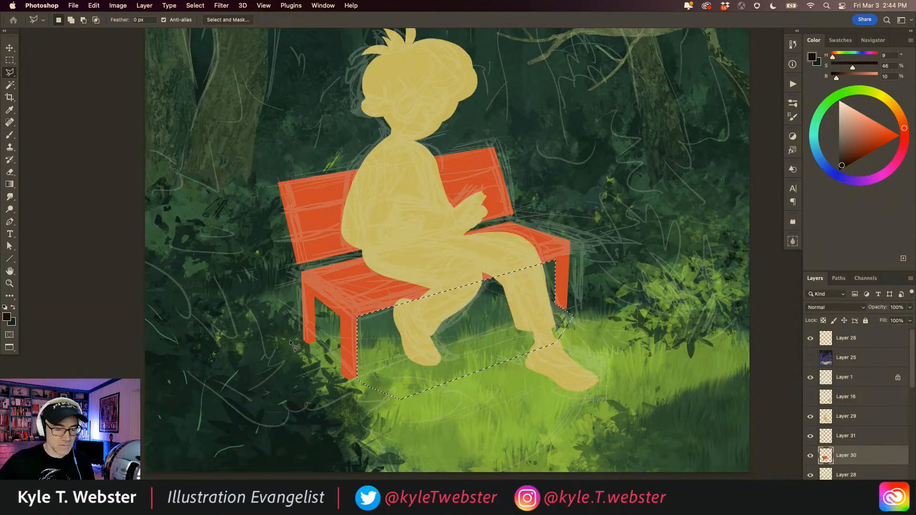
{"action": "key", "text": "super+d"}
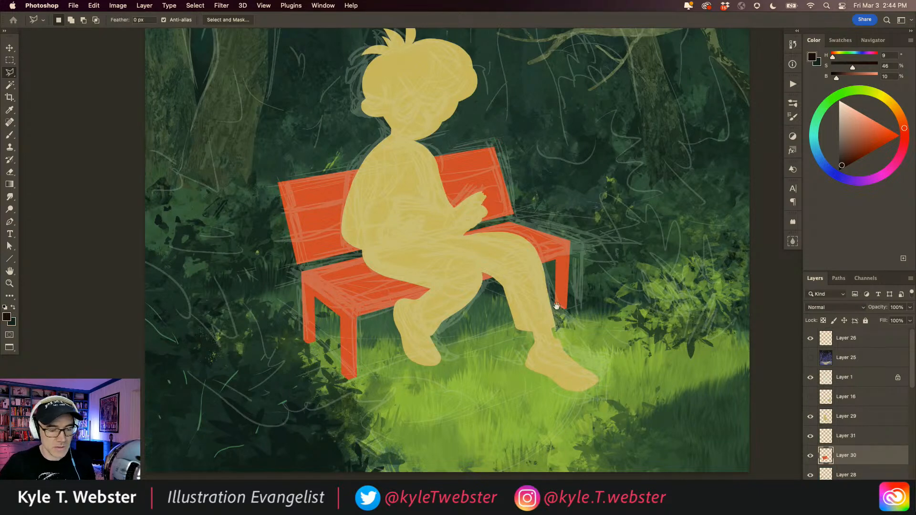
Select a thin strip along the seat's far-right edge and down the right leg with the polygonal lasso, subtracting a sliver from its outer side.
{"action": "left_click_drag", "start_coordinate": [556, 308], "coordinate": [592, 307]}
{"action": "left_click_drag", "start_coordinate": [536, 268], "coordinate": [472, 295]}
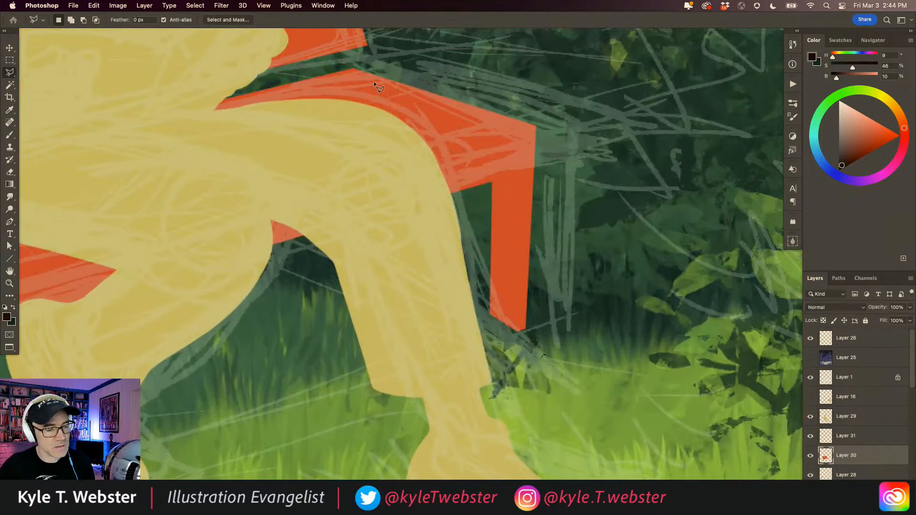
{"action": "left_click", "coordinate": [355, 69]}
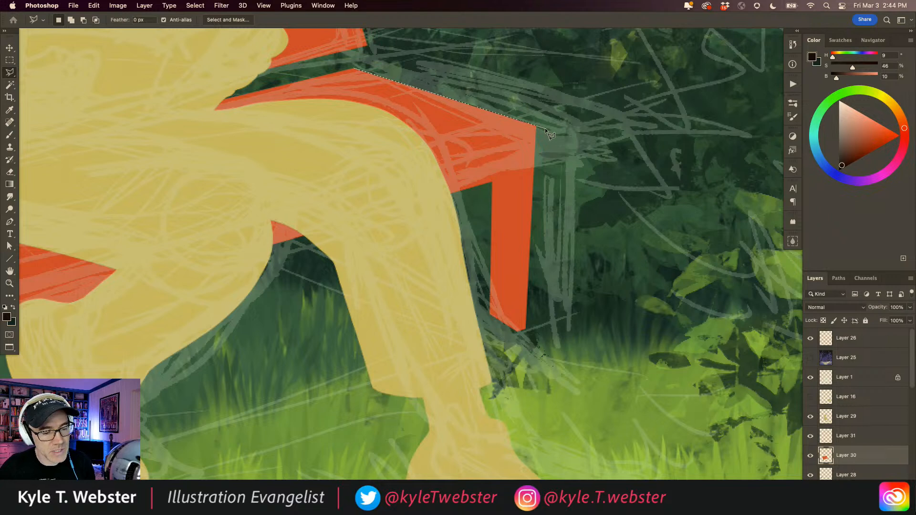
{"action": "left_click", "coordinate": [540, 126]}
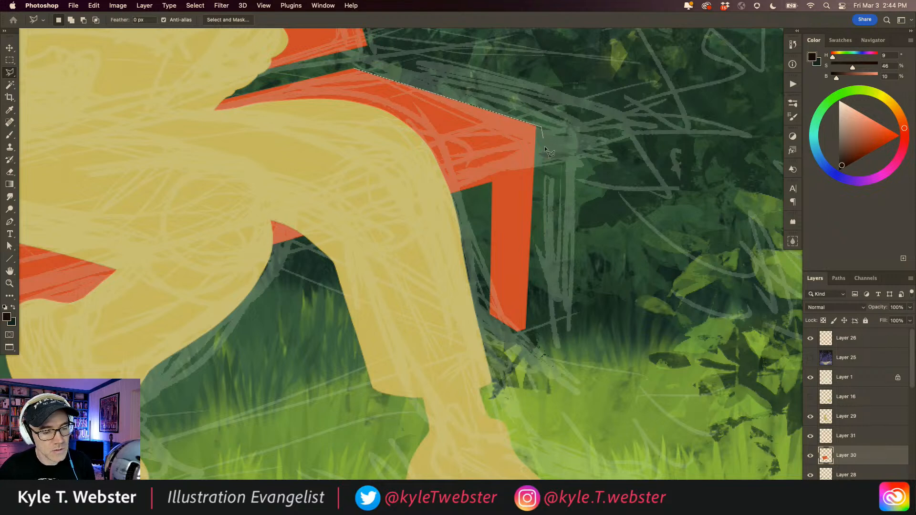
{"action": "left_click", "coordinate": [535, 327]}
{"action": "left_click", "coordinate": [518, 330]}
{"action": "double_click", "coordinate": [365, 80]}
{"action": "left_click", "coordinate": [542, 113]}
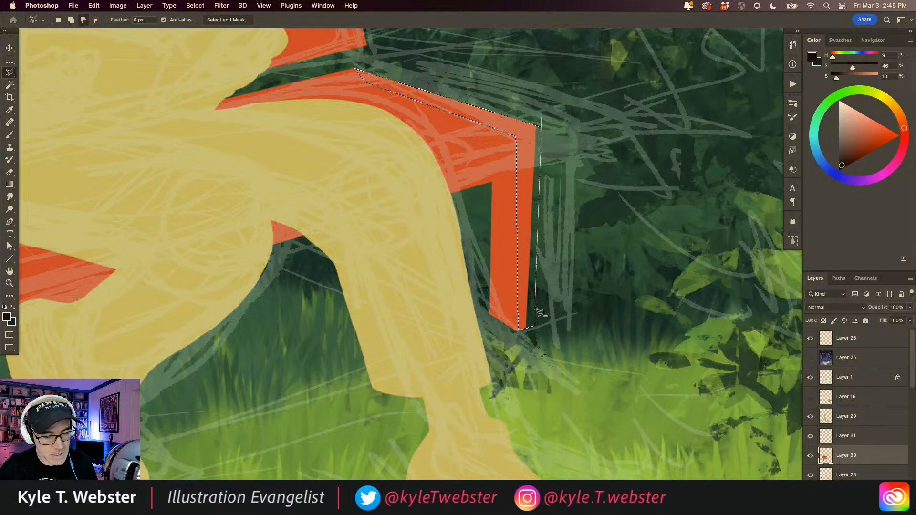
{"action": "left_click", "coordinate": [532, 336]}
{"action": "left_click", "coordinate": [551, 337]}
{"action": "double_click", "coordinate": [575, 118]}
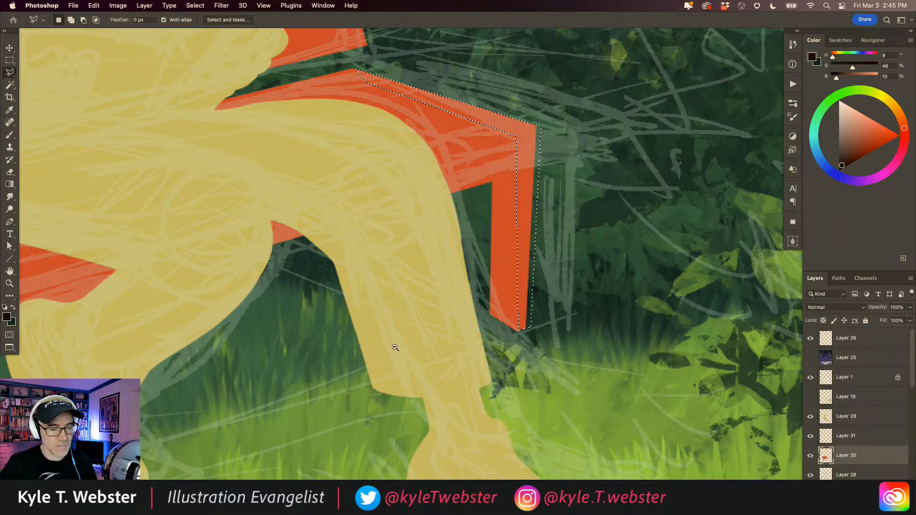
Sample the bench's orange-red (H 9, S 76, B 85), fill the strip along the seat edge and right leg with it, and deselect.
{"action": "key", "text": "super+0"}
{"action": "key", "text": "super+d"}
{"action": "key", "text": "super+z"}
{"action": "key", "text": "super+z"}
{"action": "key", "text": "i"}
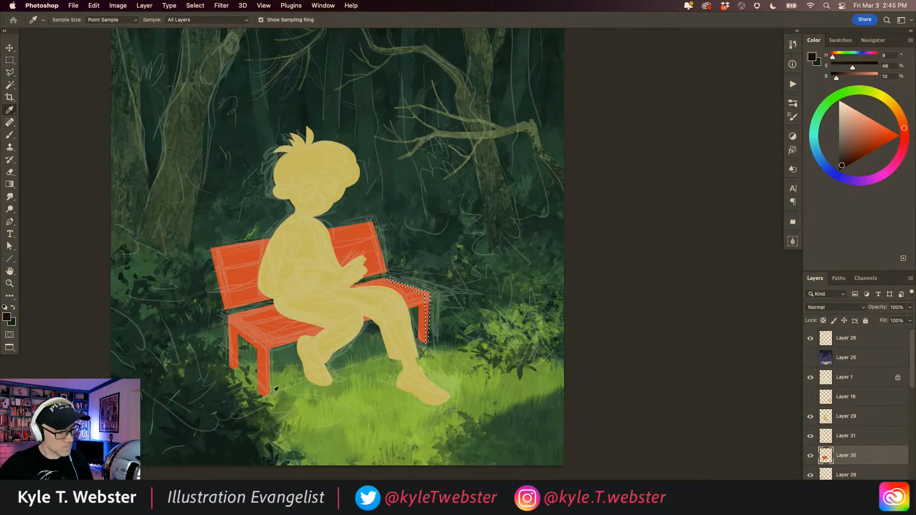
{"action": "left_click", "coordinate": [275, 319]}
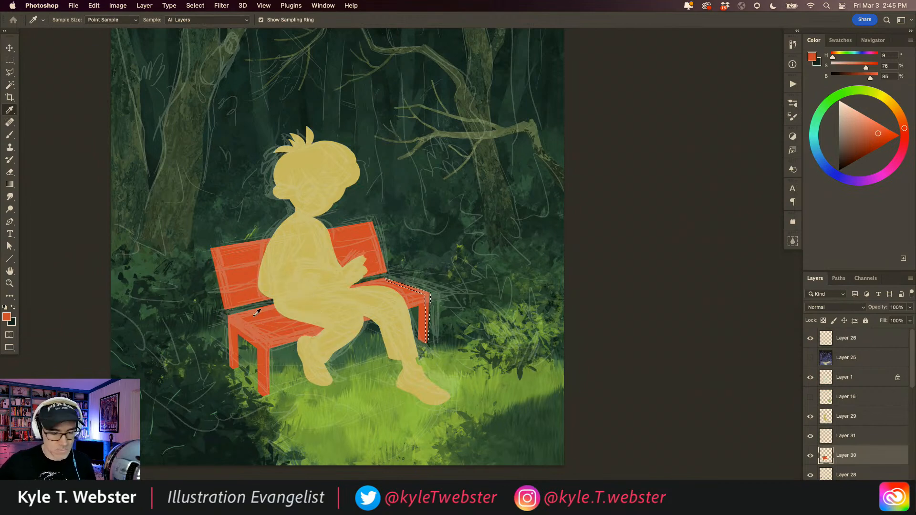
{"action": "key", "text": "super+d"}
Hide the sketch on Layer 1 and switch back to the polygonal lasso for the bench on Layer 30.
{"action": "left_click", "coordinate": [810, 417]}
{"action": "left_click", "coordinate": [810, 417]}
{"action": "left_click", "coordinate": [811, 398]}
{"action": "left_click", "coordinate": [810, 397]}
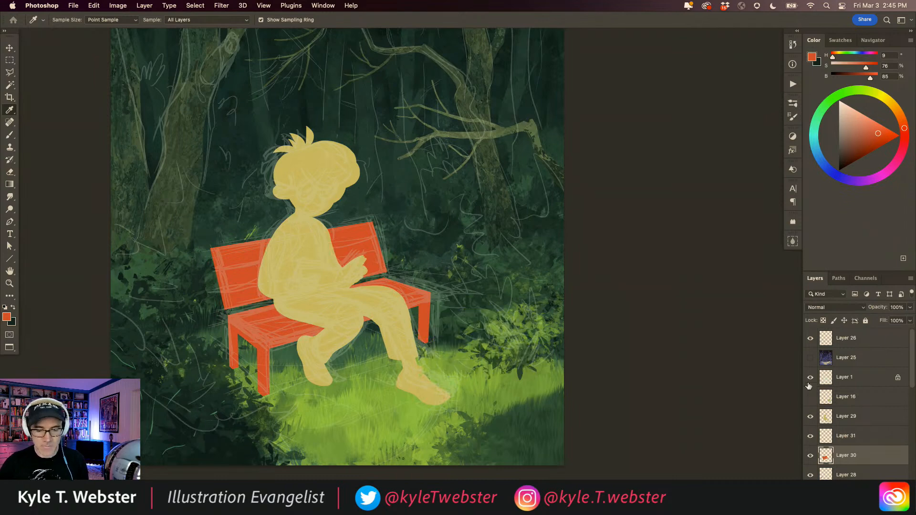
{"action": "left_click", "coordinate": [810, 377]}
{"action": "left_click", "coordinate": [273, 417], "text": "alt"}
{"action": "left_click_drag", "start_coordinate": [274, 417], "coordinate": [352, 363]}
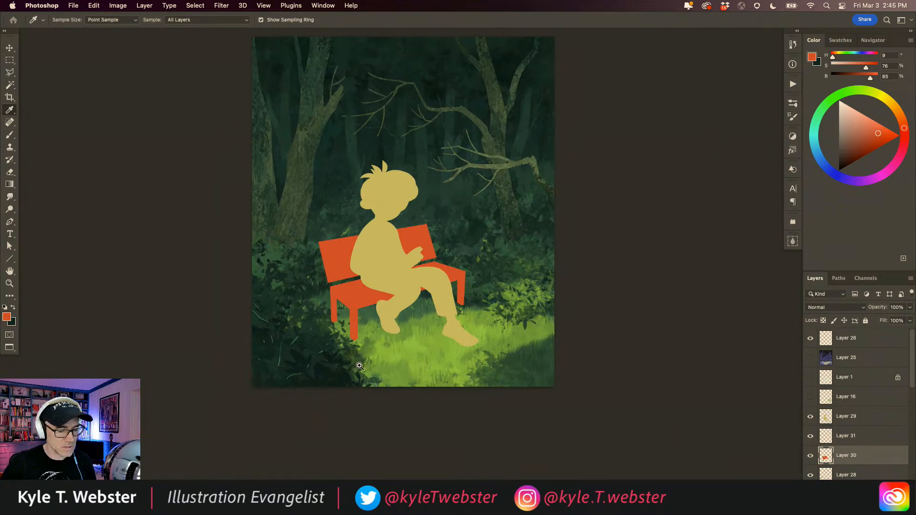
{"action": "left_click", "coordinate": [366, 355]}
{"action": "left_click", "coordinate": [318, 347]}
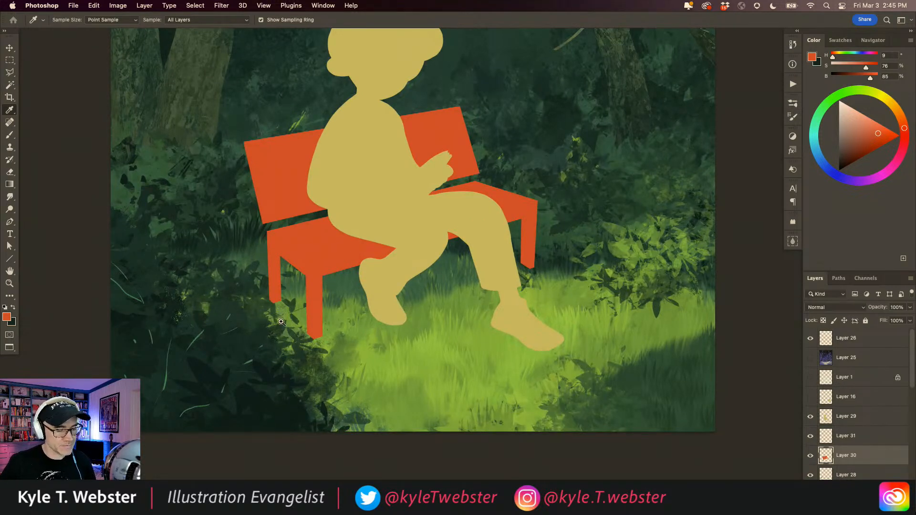
{"action": "key", "text": "l"}
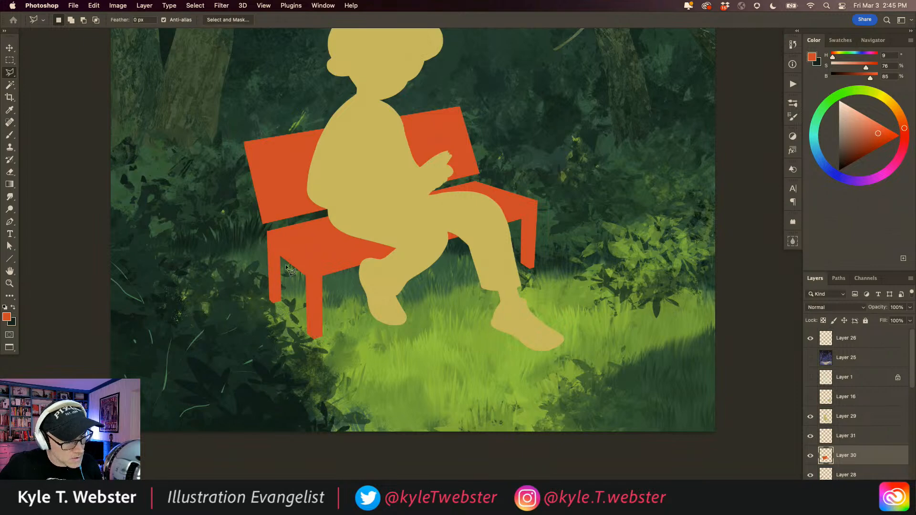
Trim a thin sliver off the inner side of the bench's far-right leg with a polygonal selection and deselect.
{"action": "left_click", "coordinate": [291, 283], "text": "super"}
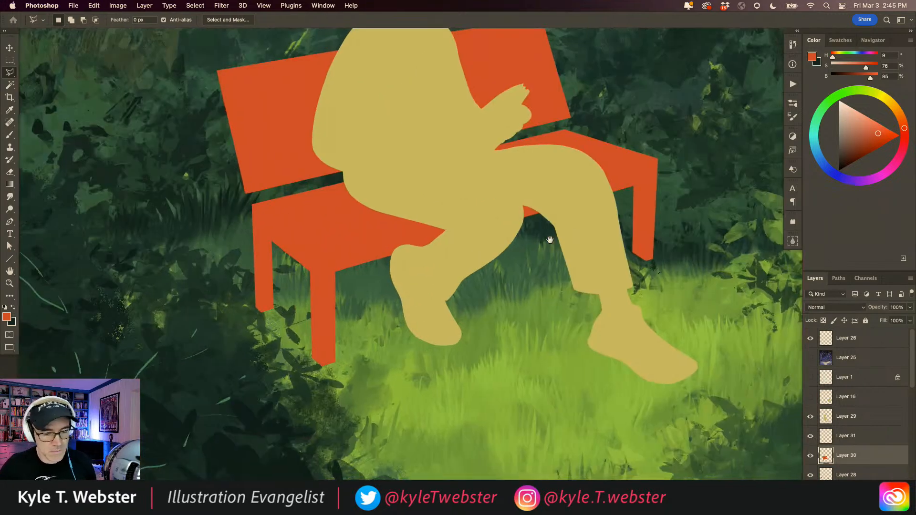
{"action": "left_click_drag", "start_coordinate": [670, 198], "coordinate": [479, 248]}
{"action": "left_click", "coordinate": [479, 248], "text": "super"}
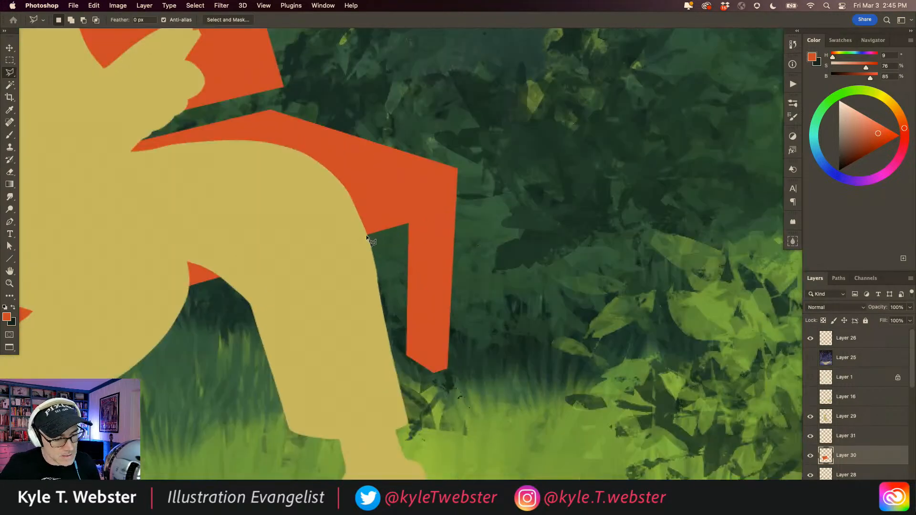
{"action": "left_click", "coordinate": [419, 220]}
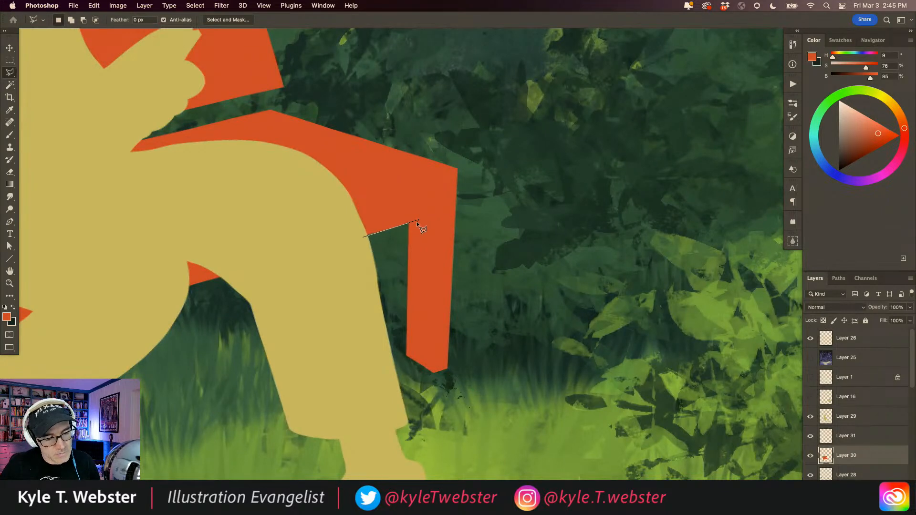
{"action": "left_click", "coordinate": [414, 374]}
{"action": "left_click", "coordinate": [386, 371]}
{"action": "double_click", "coordinate": [326, 304]}
{"action": "key", "text": "super+d"}
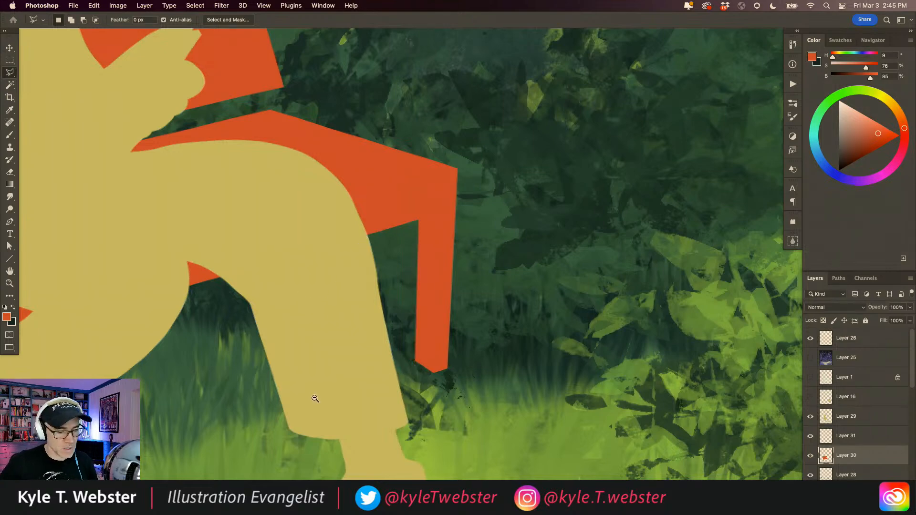
Nudge the bench on Layer 30 with the Move tool, ending slightly up and to the right behind the seated figure.
{"action": "scroll", "coordinate": [313, 399], "scroll_direction": "down", "scroll_amount": 5}
{"action": "left_click_drag", "start_coordinate": [284, 411], "coordinate": [383, 393]}
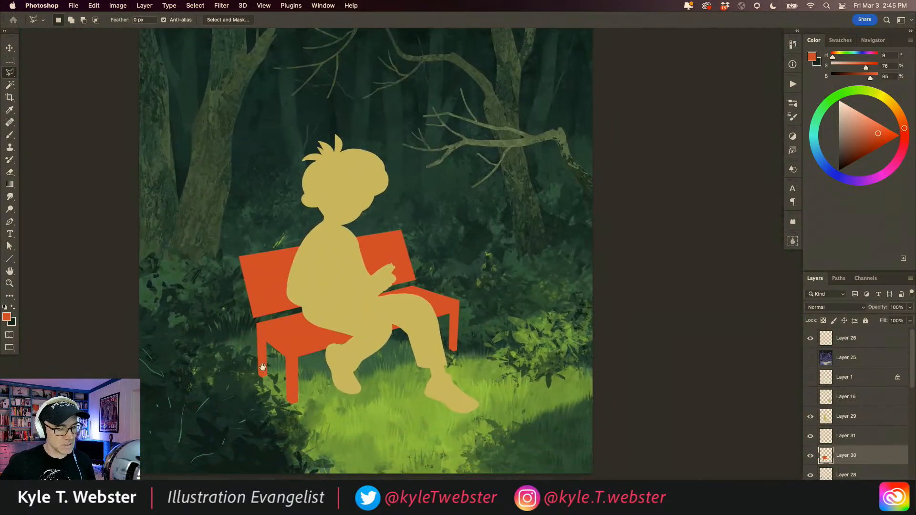
{"action": "left_click", "coordinate": [251, 401], "text": "super"}
{"action": "left_click", "coordinate": [265, 413], "text": "alt"}
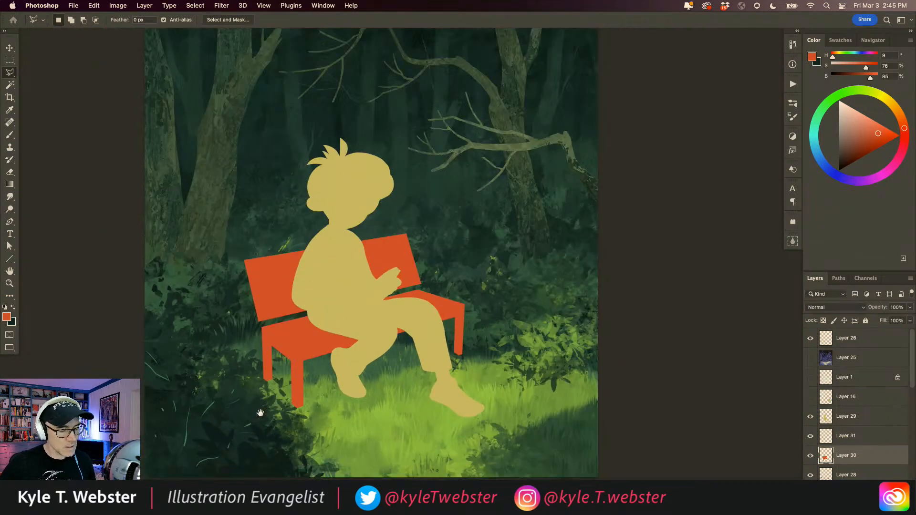
{"action": "left_click", "coordinate": [303, 405], "text": "alt"}
{"action": "left_click_drag", "start_coordinate": [275, 409], "coordinate": [305, 401]}
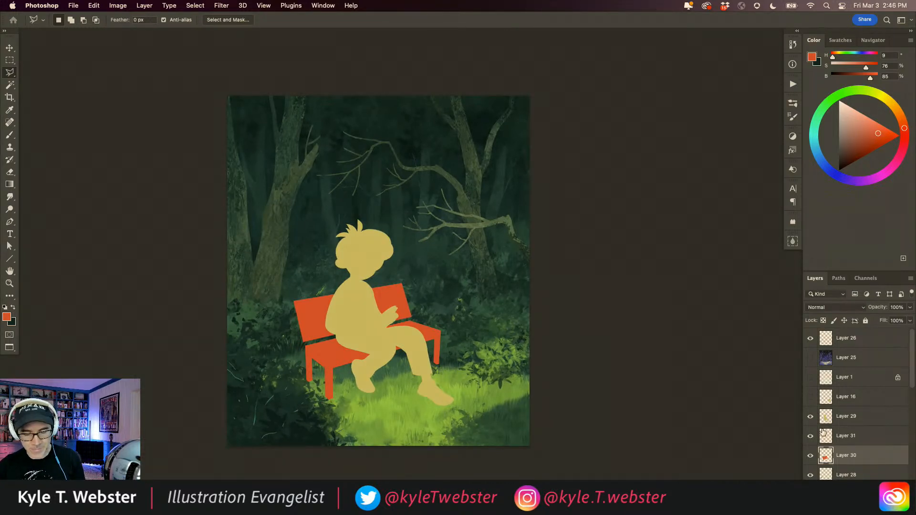
{"action": "key", "text": "v"}
{"action": "key", "text": "Right"}
{"action": "key", "text": "Right"}
{"action": "key", "text": "Right"}
{"action": "key", "text": "Right"}
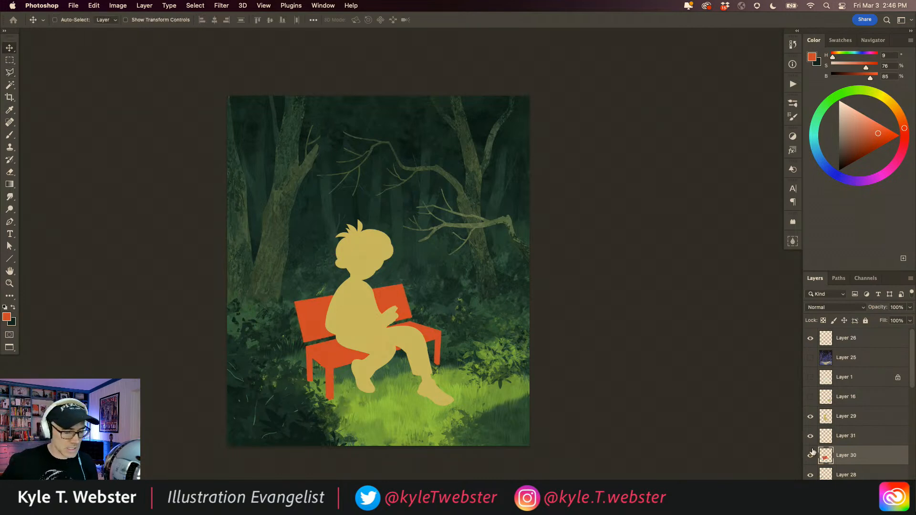
{"action": "key", "text": "Right"}
{"action": "key", "text": "Up"}
{"action": "key", "text": "Up"}
{"action": "key", "text": "Up"}
{"action": "key", "text": "Up"}
{"action": "key", "text": "Up"}
{"action": "key", "text": "Up"}
{"action": "key", "text": "Right"}
{"action": "key", "text": "Left"}
{"action": "key", "text": "Left"}
{"action": "key", "text": "Left"}
{"action": "key", "text": "Down"}
{"action": "key", "text": "Down"}
{"action": "key", "text": "Down"}
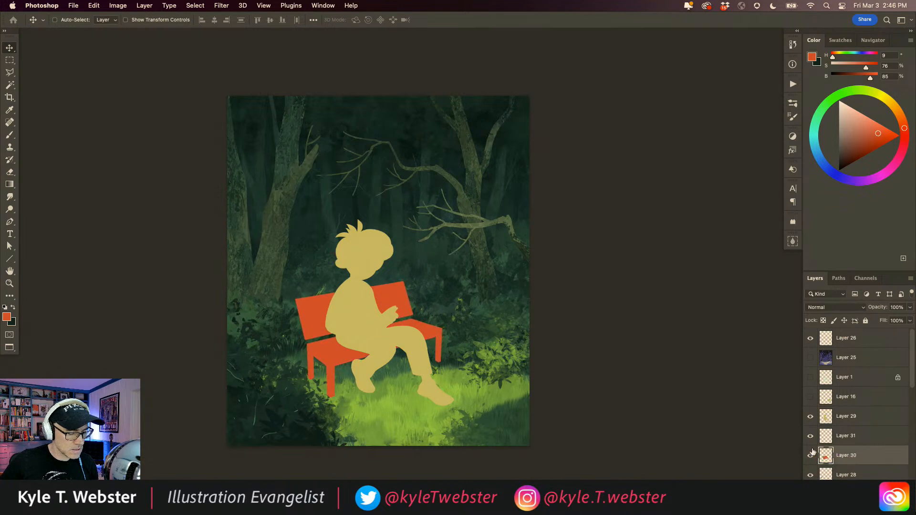
{"action": "key", "text": "Left"}
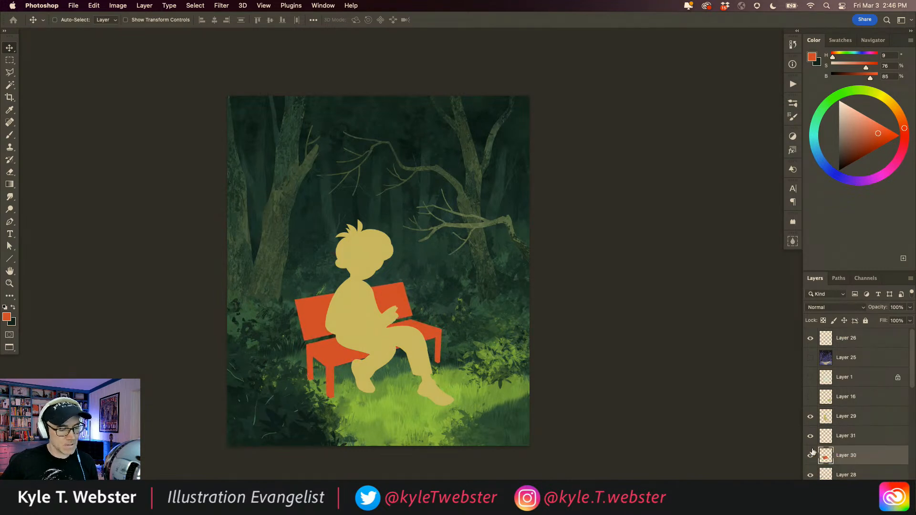
{"action": "key", "text": "Left"}
{"action": "key", "text": "Right"}
{"action": "key", "text": "Left"}
{"action": "key", "text": "Up"}
{"action": "key", "text": "Down"}
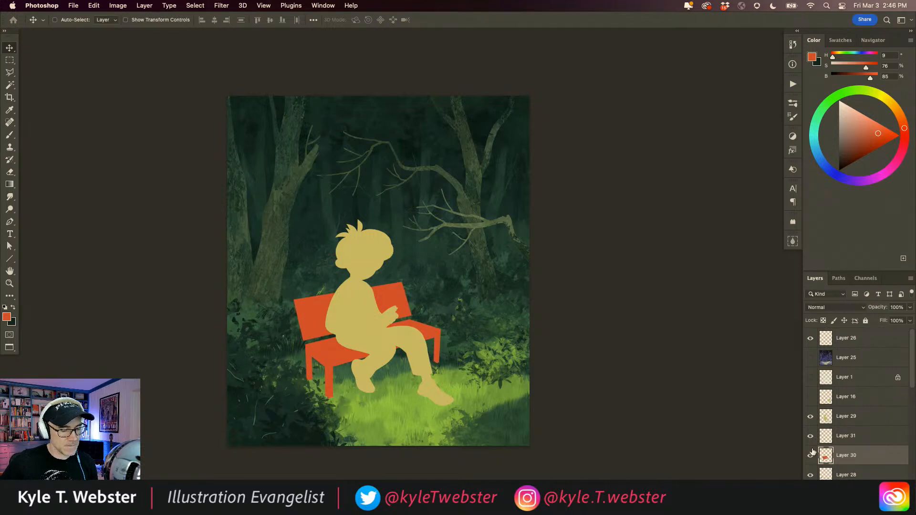
{"action": "key", "text": "Right"}
{"action": "key", "text": "Down"}
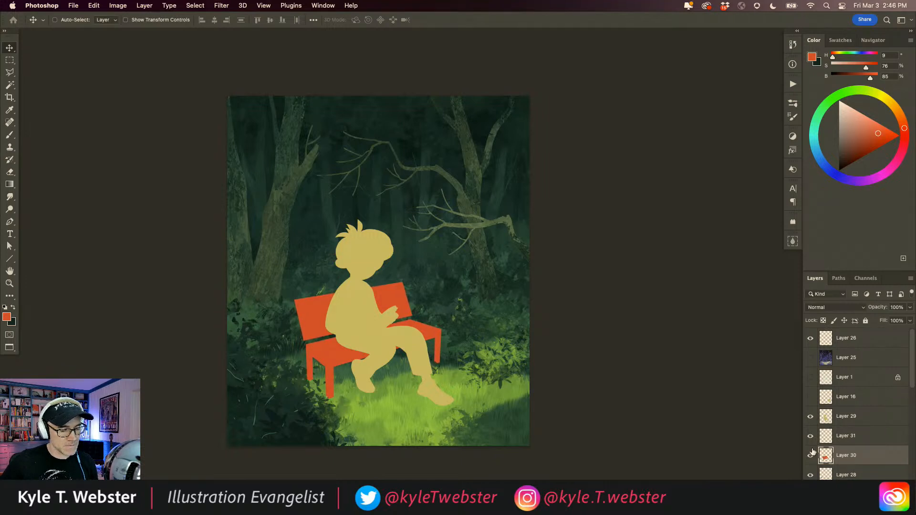
{"action": "key", "text": "Right"}
{"action": "key", "text": "Down"}
{"action": "key", "text": "Left"}
{"action": "key", "text": "Up"}
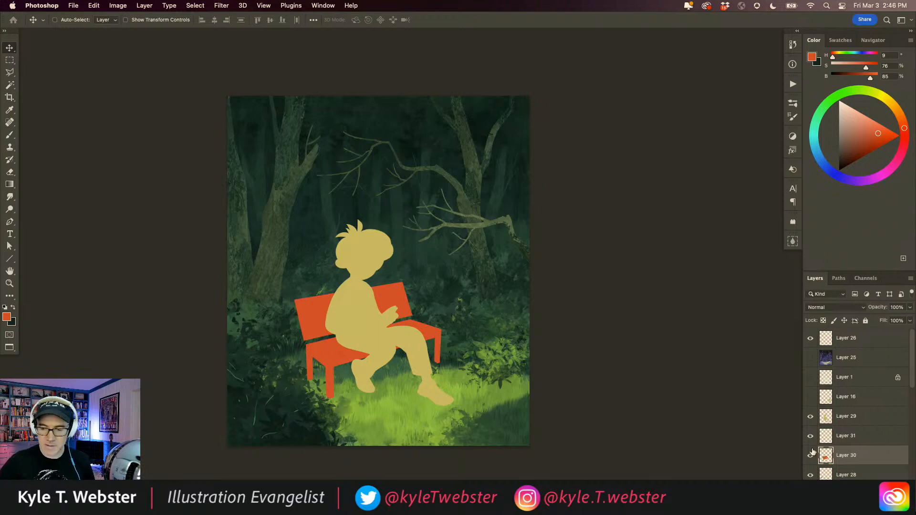
Load the bench silhouette as a selection, erase the figure's rear-leg bump overlapping the seat's front edge on Layer 29, and deselect.
{"action": "left_click", "coordinate": [825, 458], "text": "super"}
{"action": "left_click", "coordinate": [346, 382], "text": "super"}
{"action": "left_click", "coordinate": [345, 382], "text": "super"}
{"action": "left_click", "coordinate": [342, 385], "text": "super"}
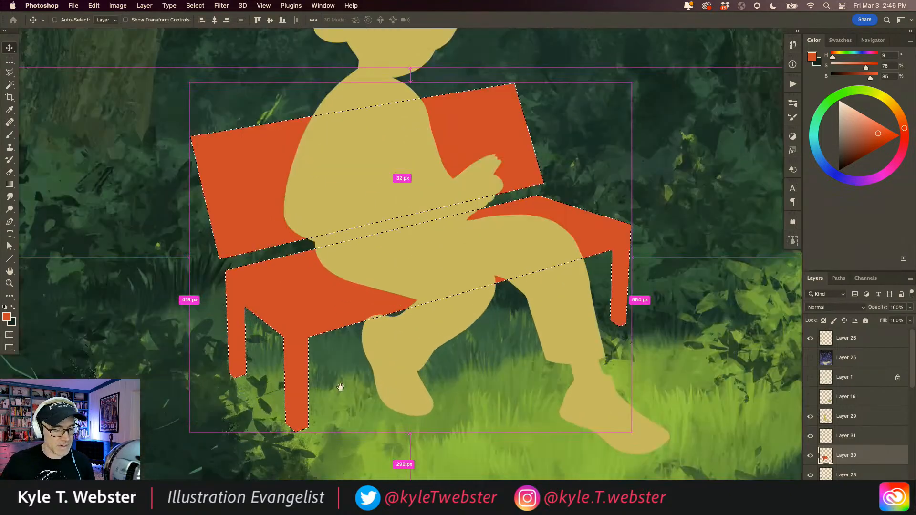
{"action": "left_click_drag", "start_coordinate": [339, 388], "coordinate": [318, 361]}
{"action": "left_click", "coordinate": [343, 356], "text": "super"}
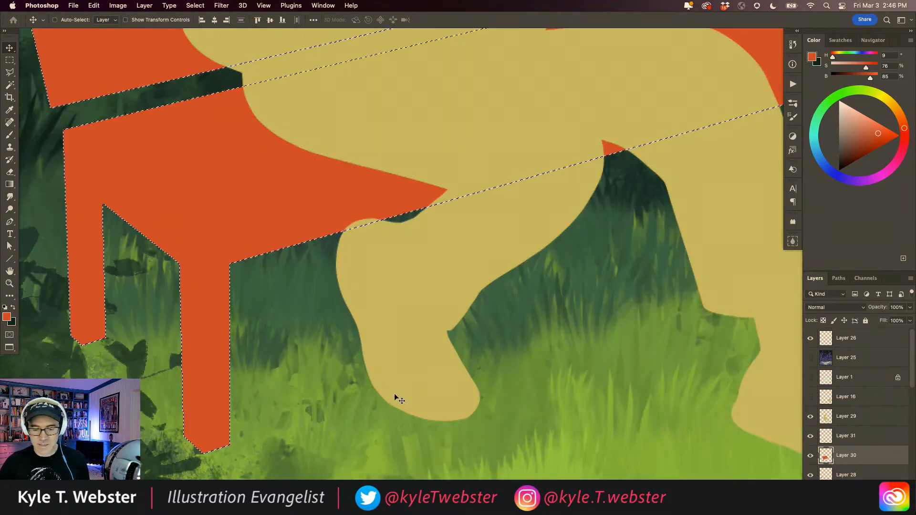
{"action": "left_click", "coordinate": [824, 418]}
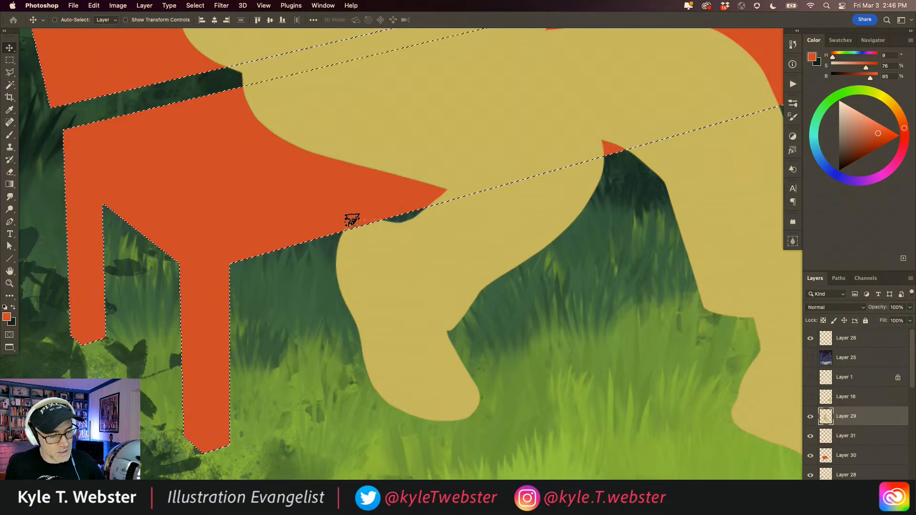
{"action": "key", "text": "super+d"}
Cut a narrow sliver off the backrest's left edge on Layer 30 using the polygonal lasso.
{"action": "left_click_drag", "start_coordinate": [410, 410], "coordinate": [378, 428]}
{"action": "left_click_drag", "start_coordinate": [379, 428], "coordinate": [383, 417]}
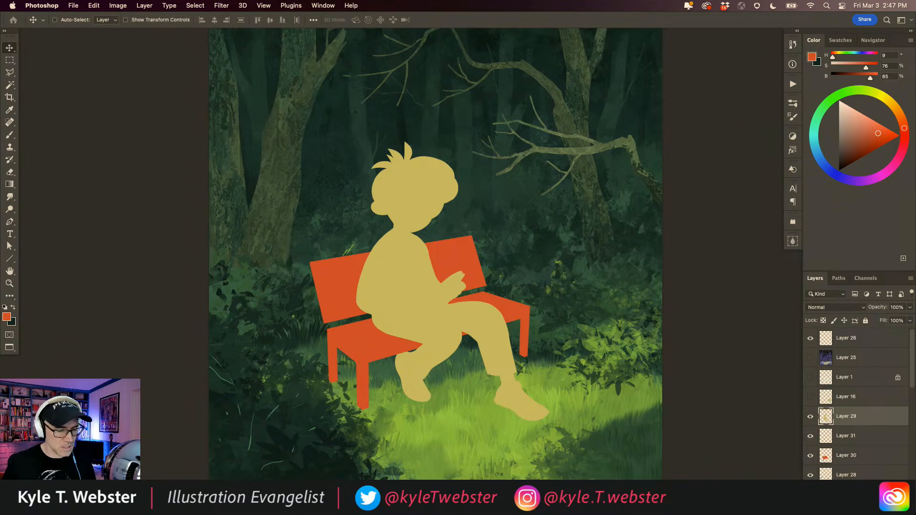
{"action": "key", "text": "l"}
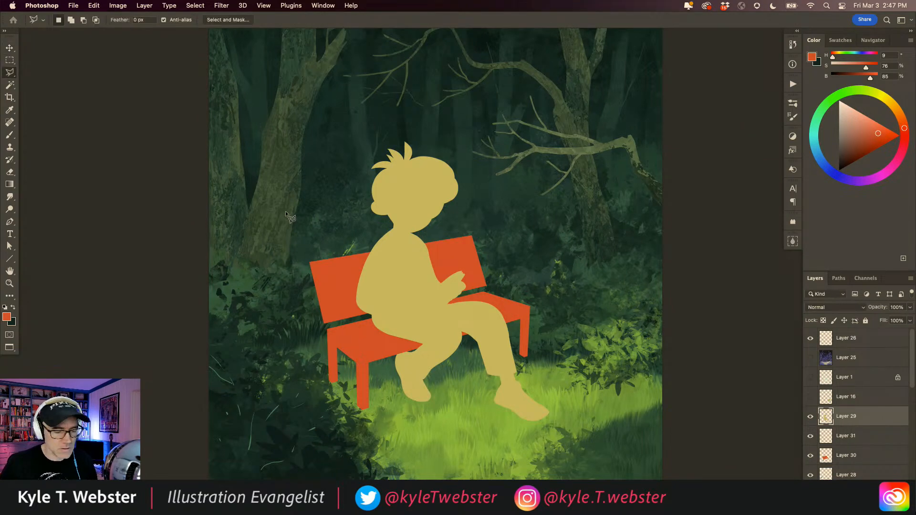
{"action": "left_click", "coordinate": [382, 341], "text": "super"}
{"action": "left_click", "coordinate": [825, 455]}
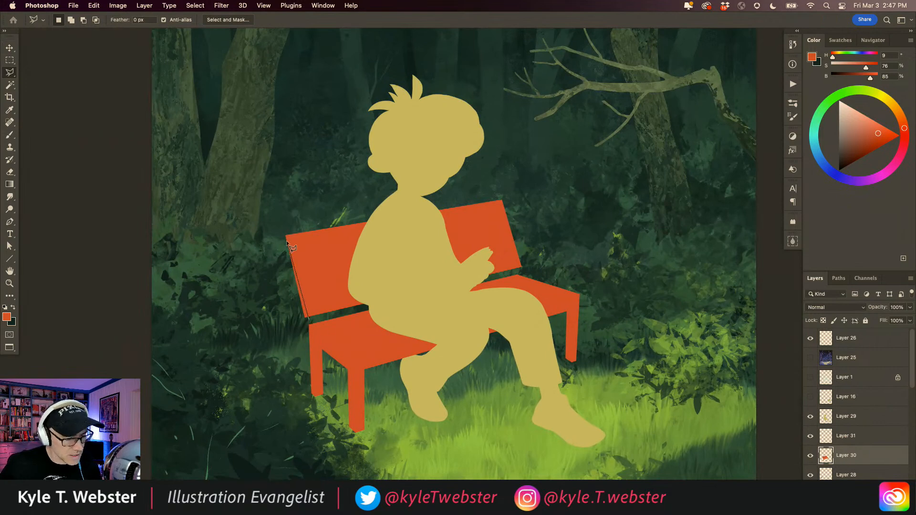
{"action": "left_click", "coordinate": [287, 226]}
{"action": "left_click", "coordinate": [279, 228]}
{"action": "left_click", "coordinate": [288, 323]}
{"action": "left_click", "coordinate": [308, 319]}
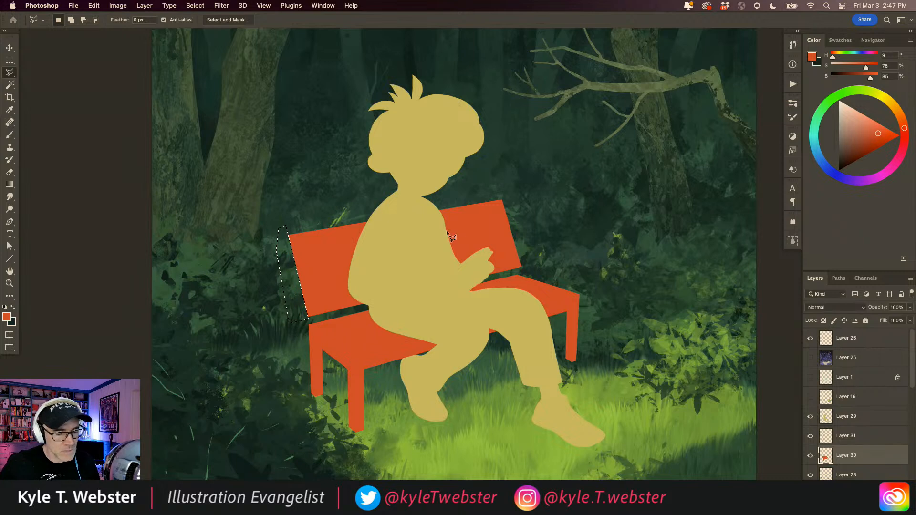
Cut a narrow strip off the backrest's right edge, following its slant, and deselect.
{"action": "left_click", "coordinate": [517, 269]}
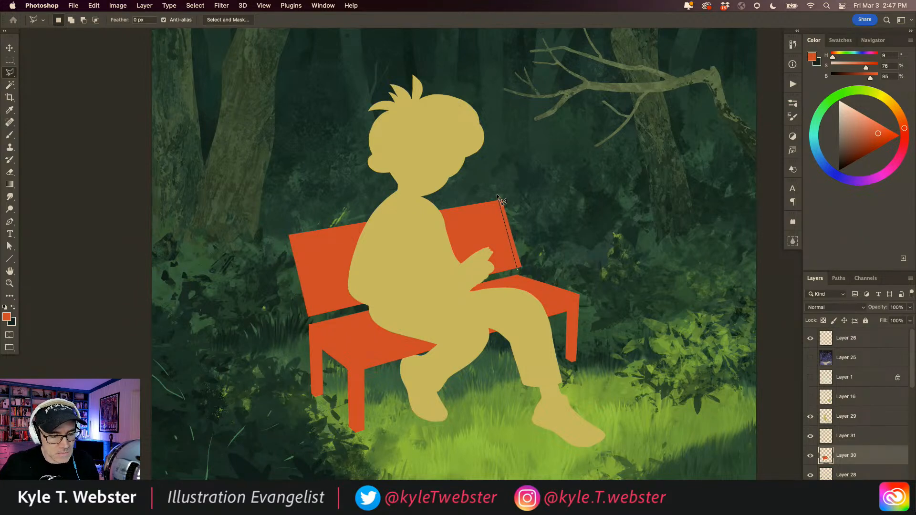
{"action": "left_click", "coordinate": [496, 194]}
{"action": "left_click", "coordinate": [509, 194]}
{"action": "double_click", "coordinate": [532, 268]}
{"action": "key", "text": "super+d"}
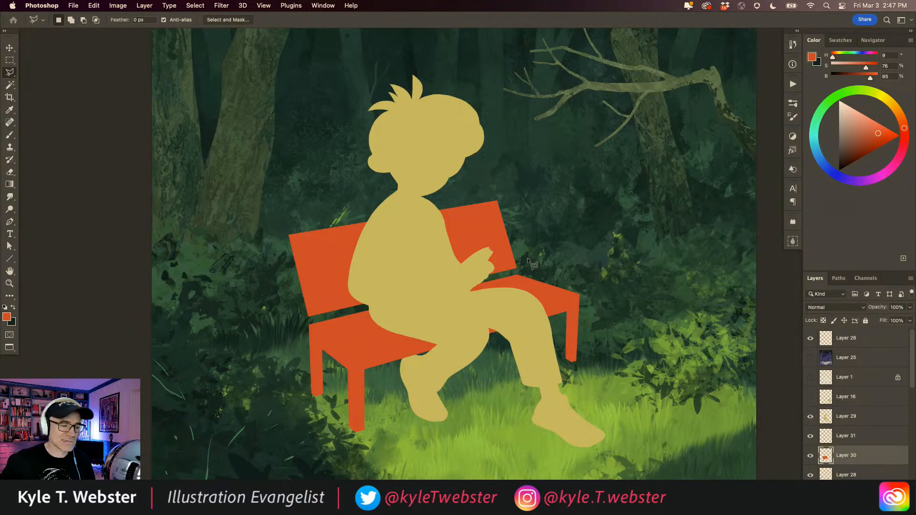
Trim the tip of the backrest's lower-left corner with two small polygonal selections, deselecting after each.
{"action": "scroll", "coordinate": [293, 279], "scroll_direction": "up", "scroll_amount": 3}
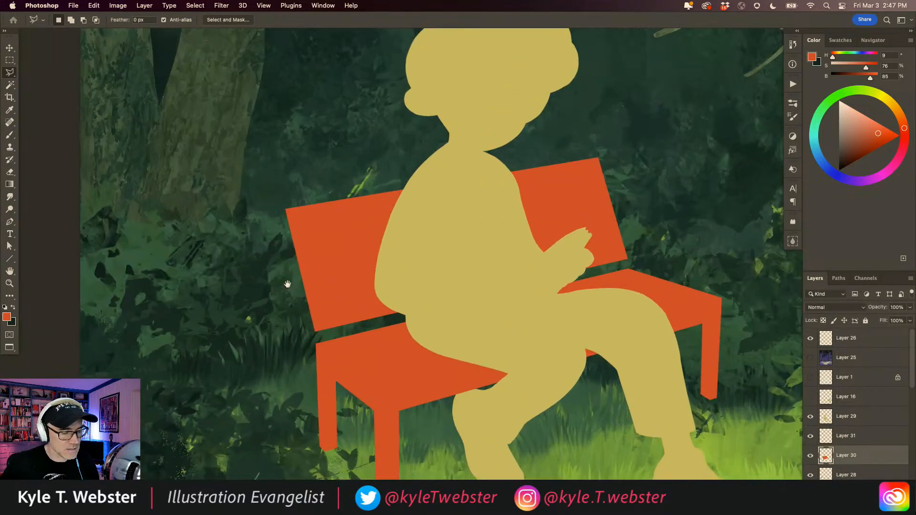
{"action": "left_click", "coordinate": [303, 330]}
{"action": "left_click", "coordinate": [305, 337]}
{"action": "double_click", "coordinate": [309, 341]}
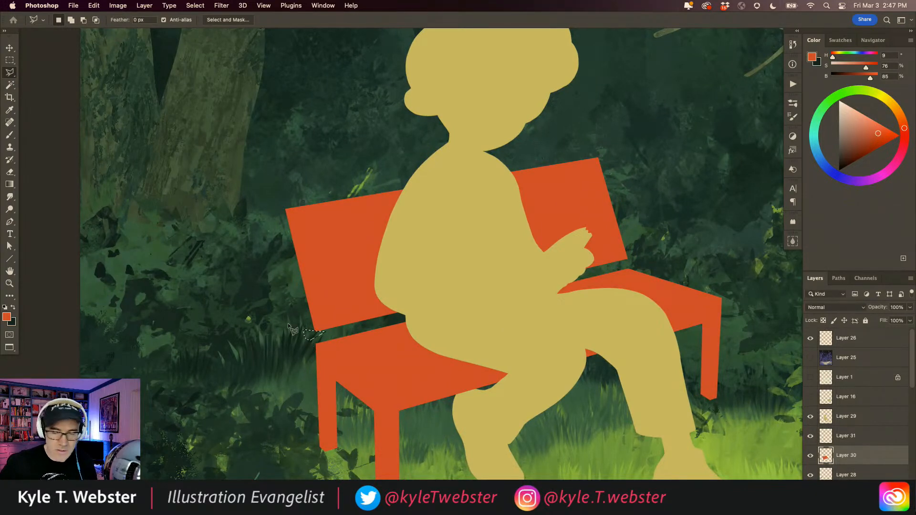
{"action": "key", "text": "super+d"}
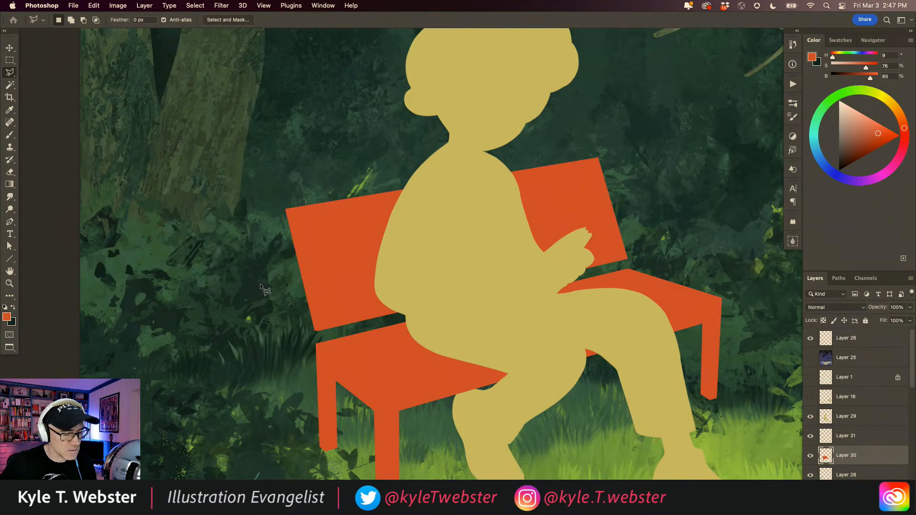
{"action": "scroll", "coordinate": [315, 331], "scroll_direction": "up", "scroll_amount": 3}
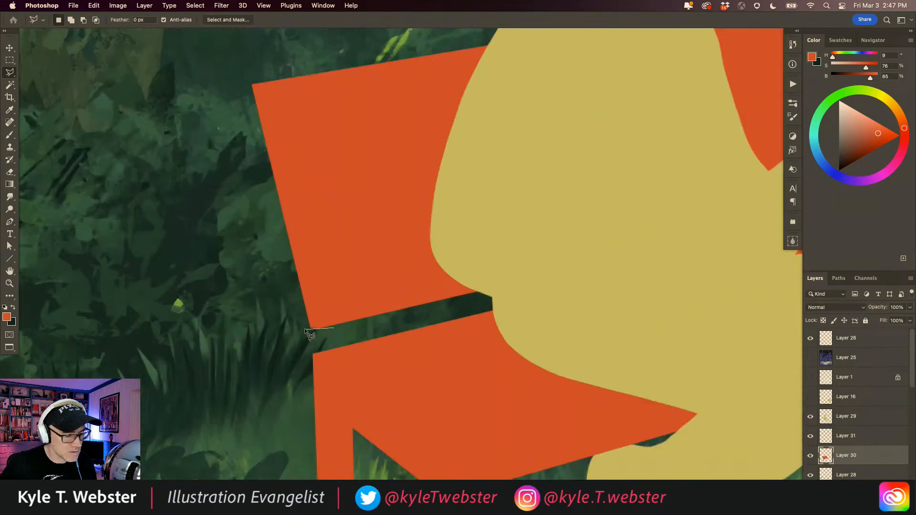
{"action": "left_click", "coordinate": [304, 342]}
{"action": "double_click", "coordinate": [312, 342]}
{"action": "key", "text": "super+d"}
Trim the tip of the backrest's upper-left corner with a small polygonal selection and deselect.
{"action": "scroll", "coordinate": [302, 342], "scroll_direction": "down", "scroll_amount": 4}
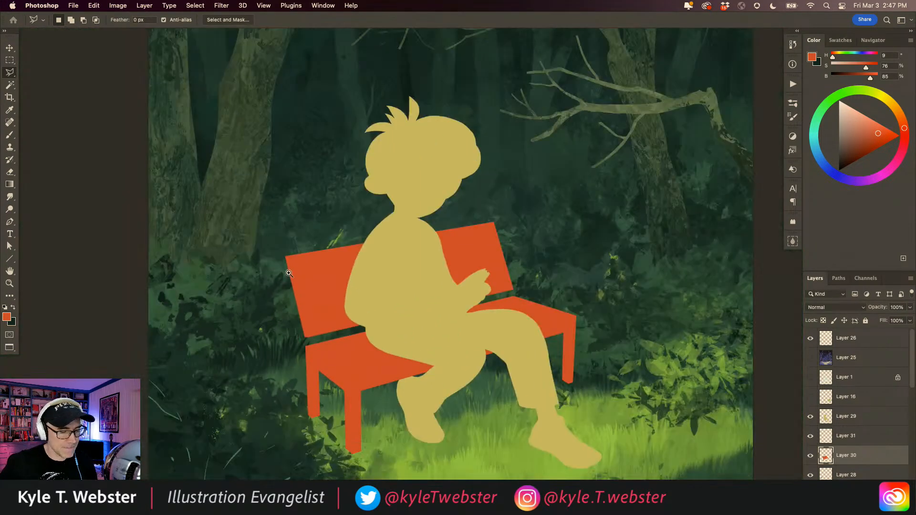
{"action": "scroll", "coordinate": [289, 289], "scroll_direction": "up", "scroll_amount": 4}
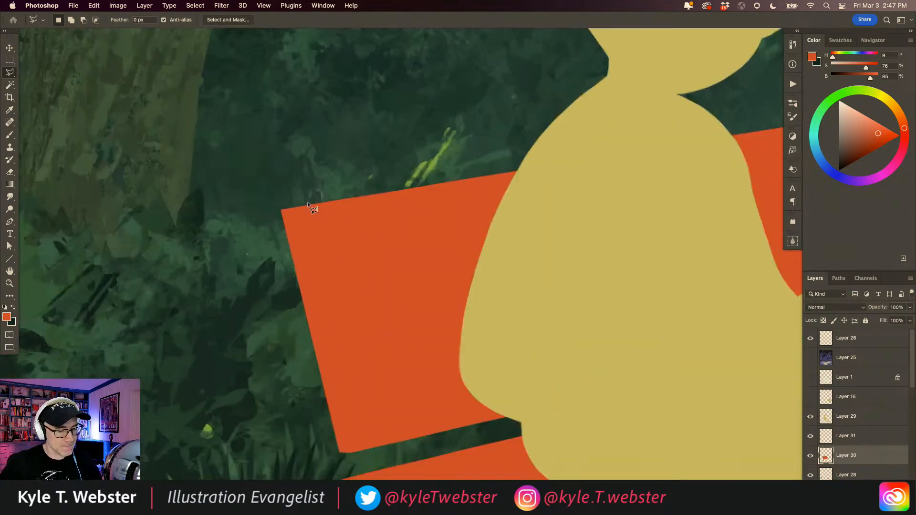
{"action": "left_click", "coordinate": [270, 221]}
{"action": "double_click", "coordinate": [269, 198]}
{"action": "key", "text": "super+d"}
Switch to the Brush tool, add a new layer above the figure on Layer 29, and clip it to the figure.
{"action": "scroll", "coordinate": [290, 382], "scroll_direction": "down", "scroll_amount": 4}
{"action": "left_click_drag", "start_coordinate": [272, 394], "coordinate": [254, 353]}
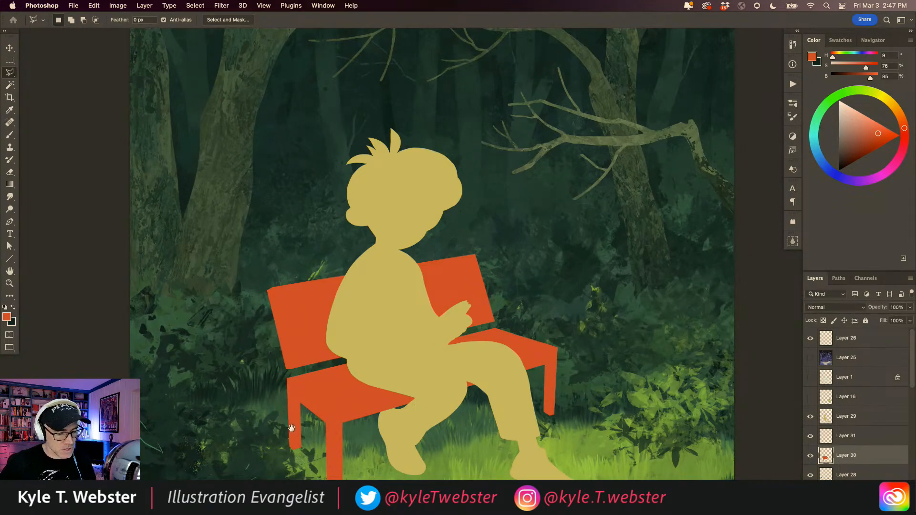
{"action": "left_click", "coordinate": [297, 422], "text": "alt"}
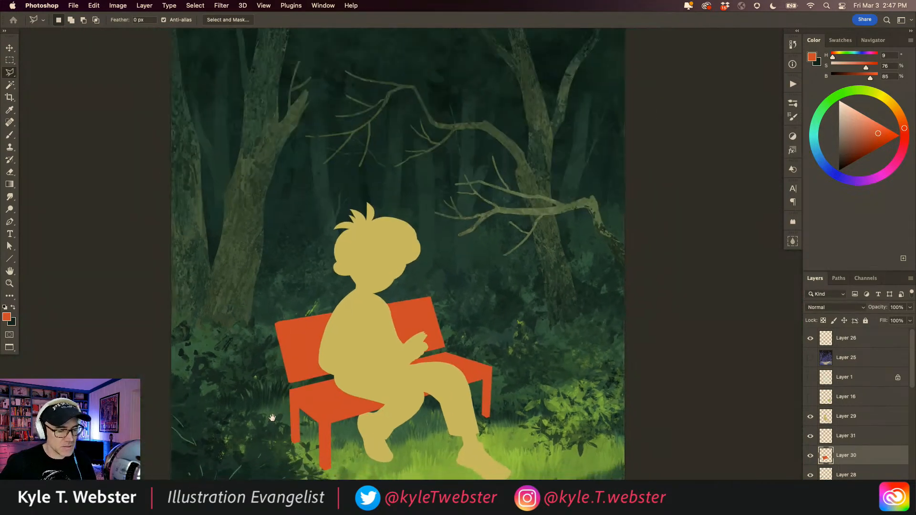
{"action": "left_click_drag", "start_coordinate": [268, 414], "coordinate": [276, 387]}
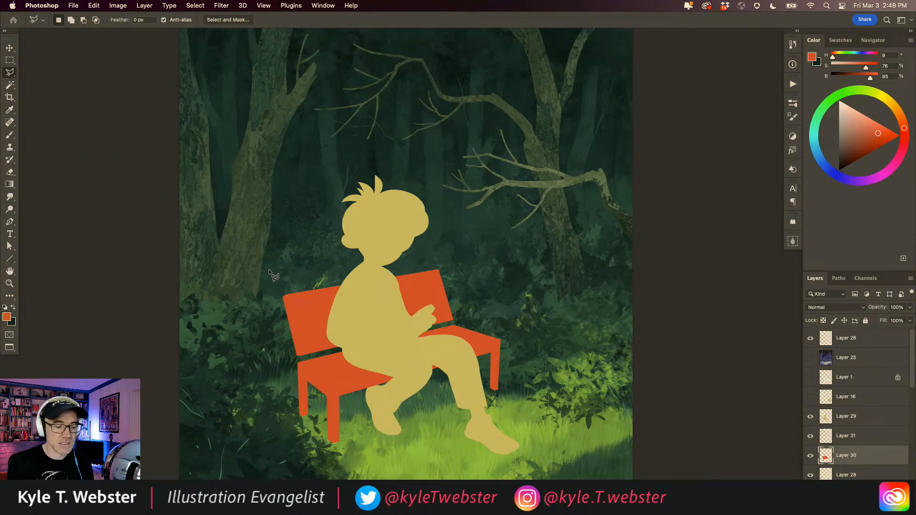
{"action": "key", "text": "b"}
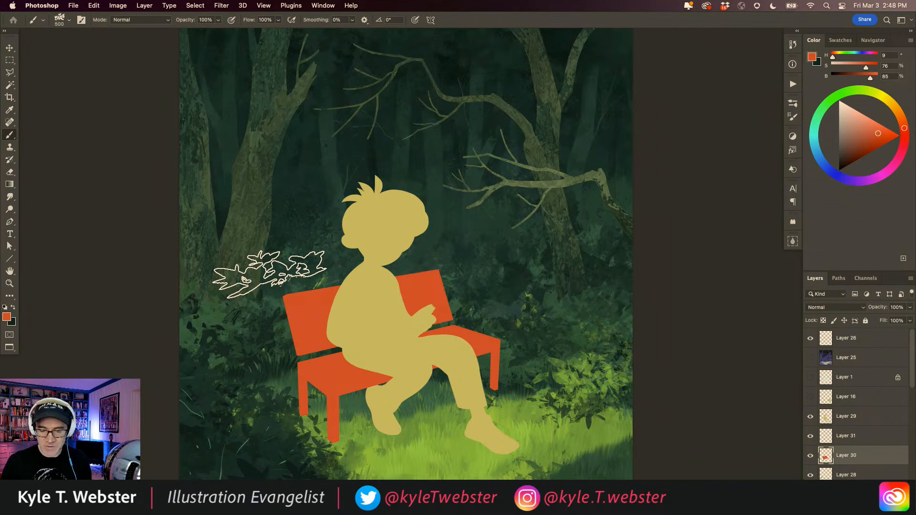
{"action": "left_click", "coordinate": [826, 420]}
{"action": "key", "text": "super+shift+alt+n"}
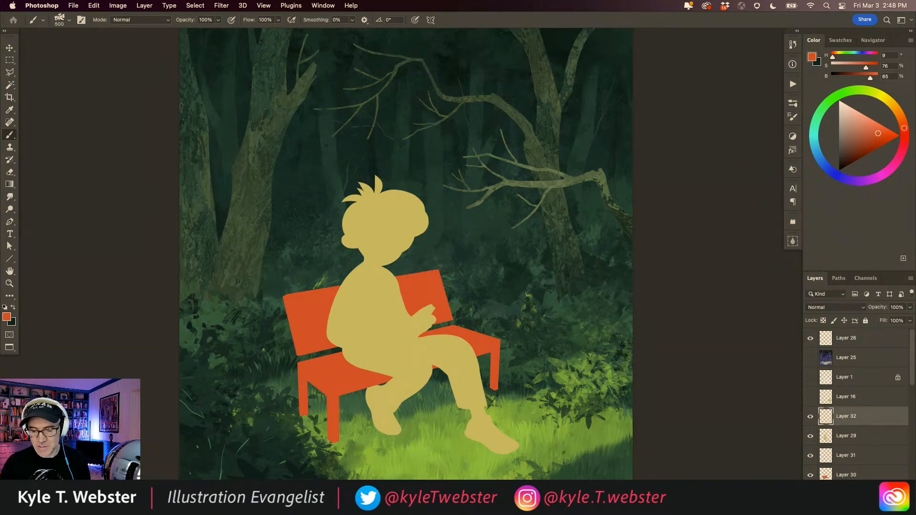
{"action": "left_click", "coordinate": [840, 423], "text": "alt"}
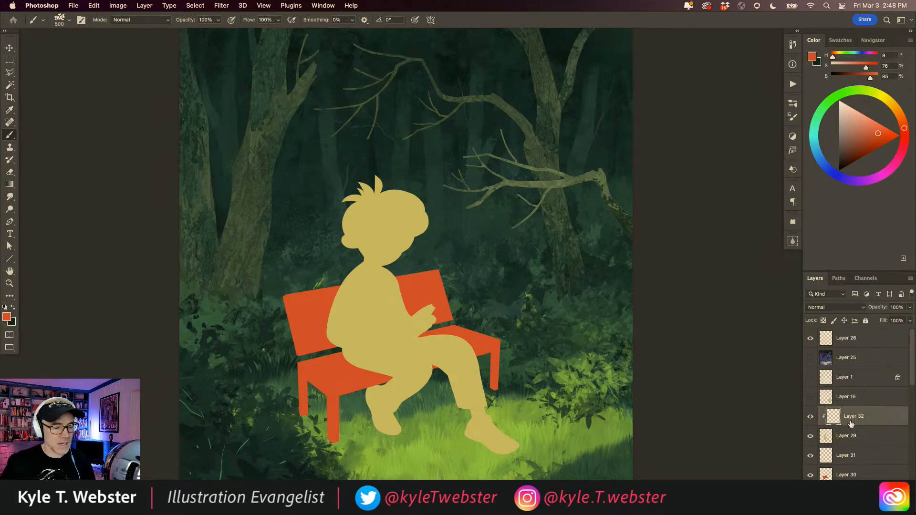
{"action": "scroll", "coordinate": [372, 279], "scroll_direction": "up", "scroll_amount": 1}
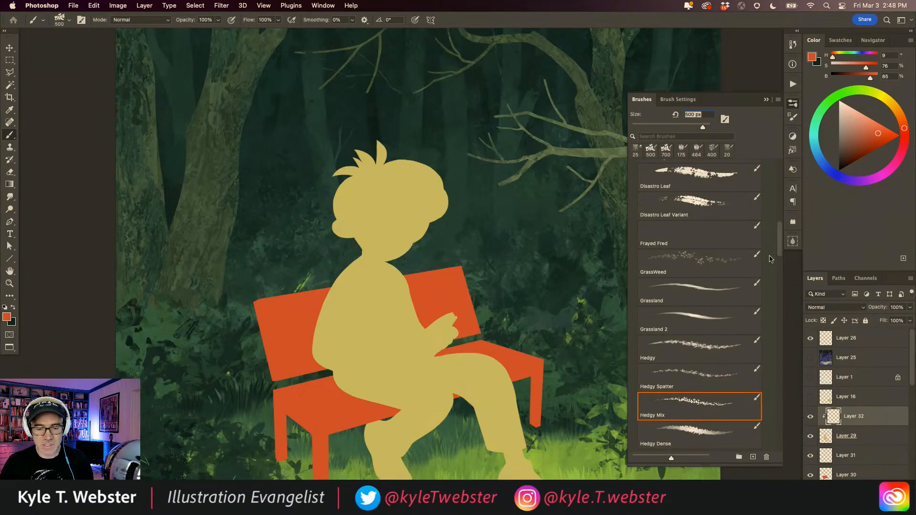
Choose the brush Kyle's Paintbox - Gouache Supreme Opaque from the Paintbox set in the megapack brushes.
{"action": "scroll", "coordinate": [768, 266], "scroll_direction": "up", "scroll_amount": 10}
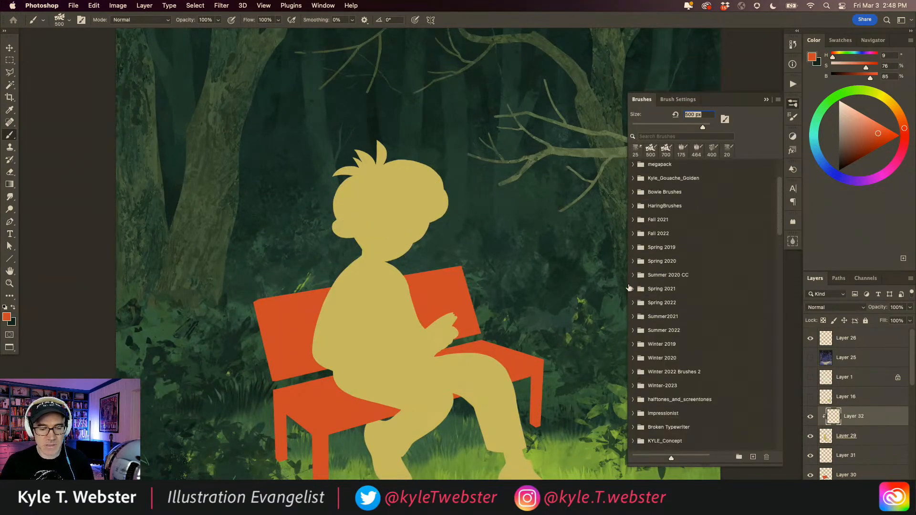
{"action": "scroll", "coordinate": [779, 190], "scroll_direction": "up", "scroll_amount": 5}
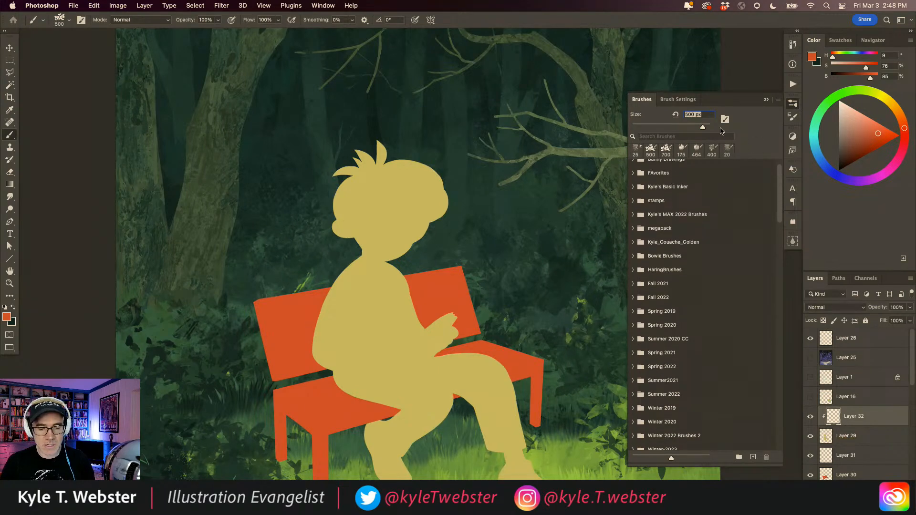
{"action": "left_click", "coordinate": [633, 229]}
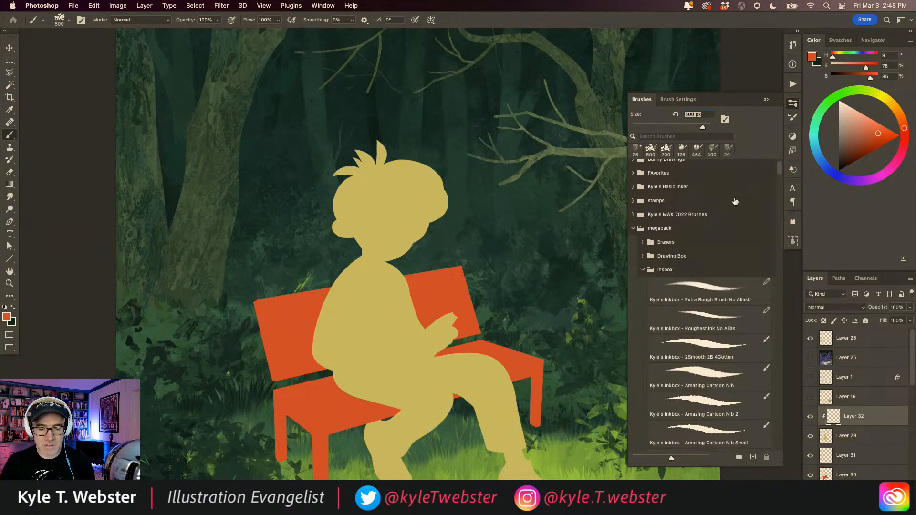
{"action": "left_click", "coordinate": [642, 271]}
{"action": "left_click", "coordinate": [644, 297]}
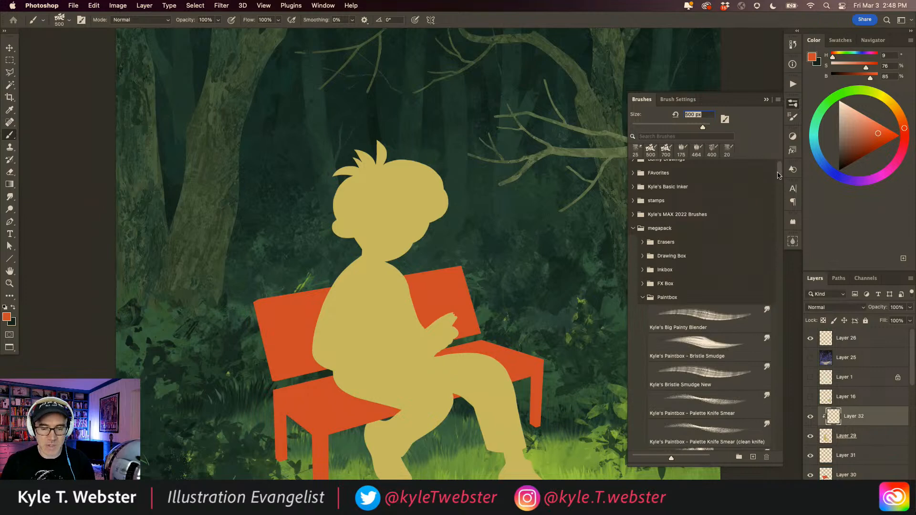
{"action": "scroll", "coordinate": [658, 252], "scroll_direction": "down", "scroll_amount": 15}
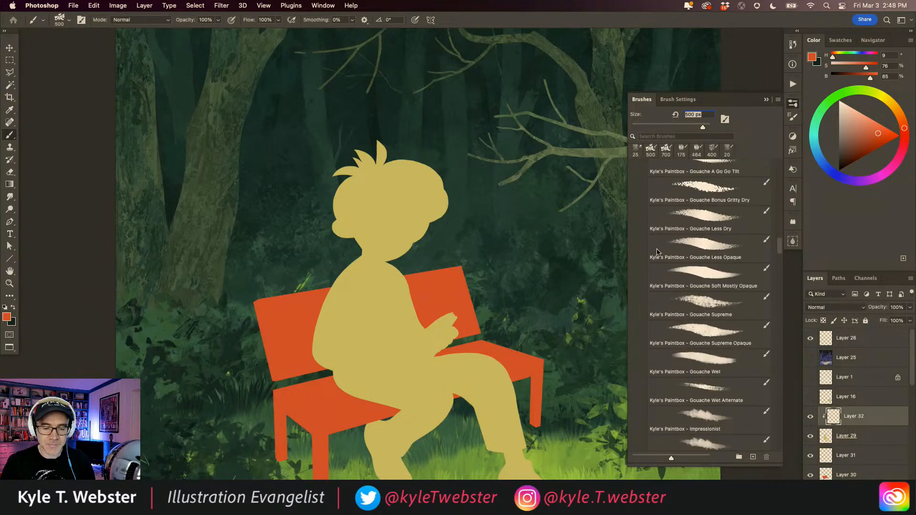
{"action": "scroll", "coordinate": [657, 252], "scroll_direction": "up", "scroll_amount": 5}
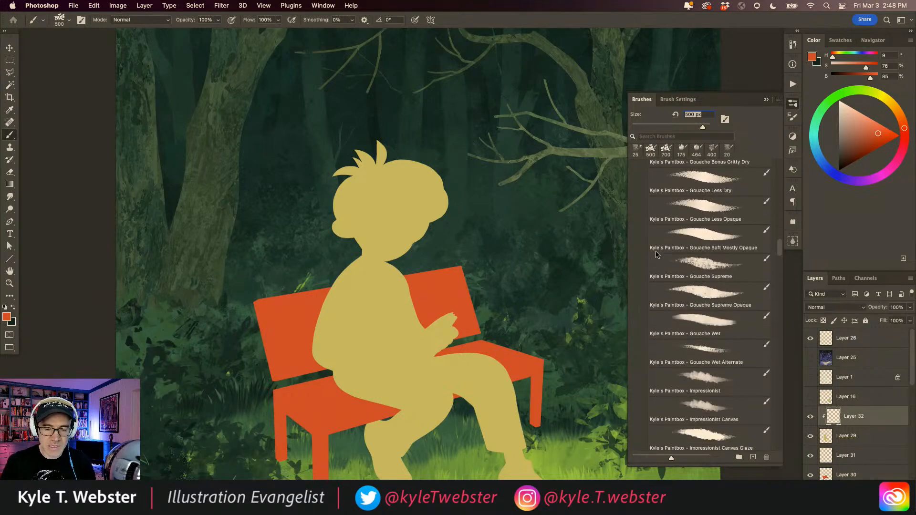
{"action": "scroll", "coordinate": [653, 242], "scroll_direction": "down", "scroll_amount": 1}
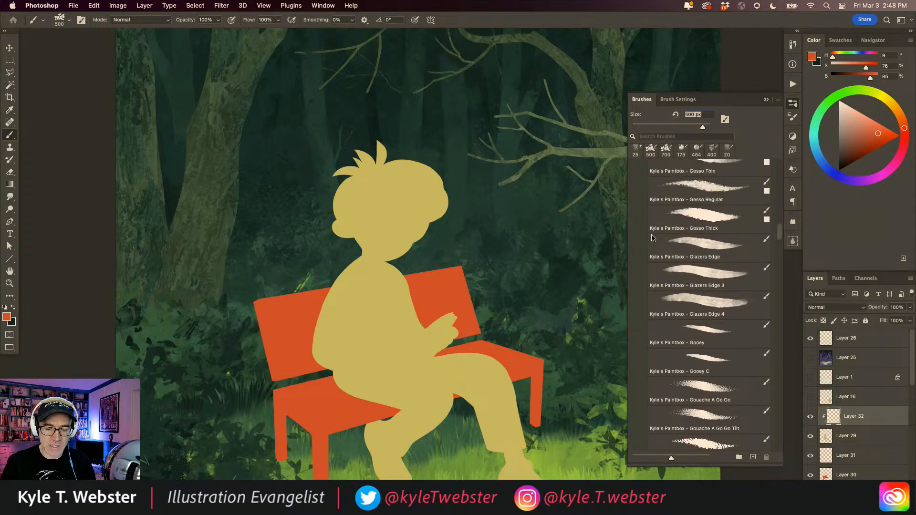
{"action": "scroll", "coordinate": [653, 245], "scroll_direction": "down", "scroll_amount": 10}
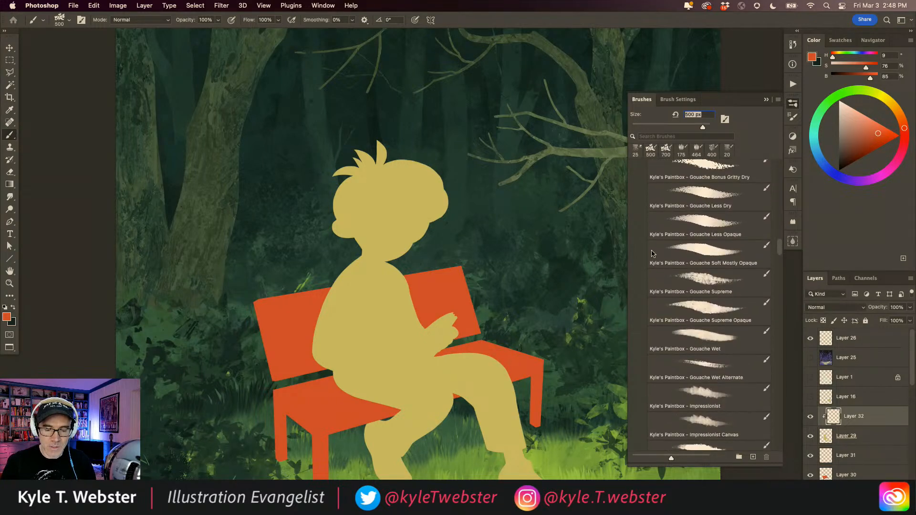
{"action": "scroll", "coordinate": [653, 256], "scroll_direction": "up", "scroll_amount": 1}
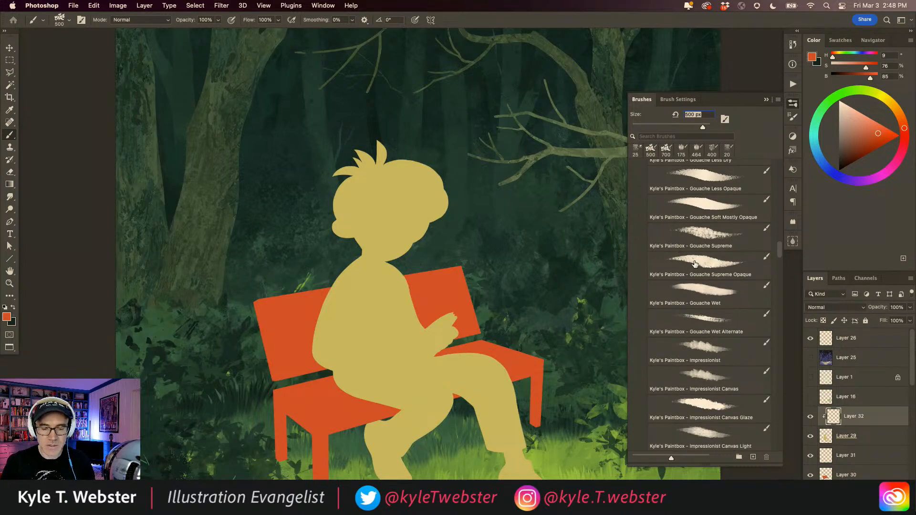
{"action": "left_click", "coordinate": [691, 264]}
{"action": "left_click", "coordinate": [767, 100]}
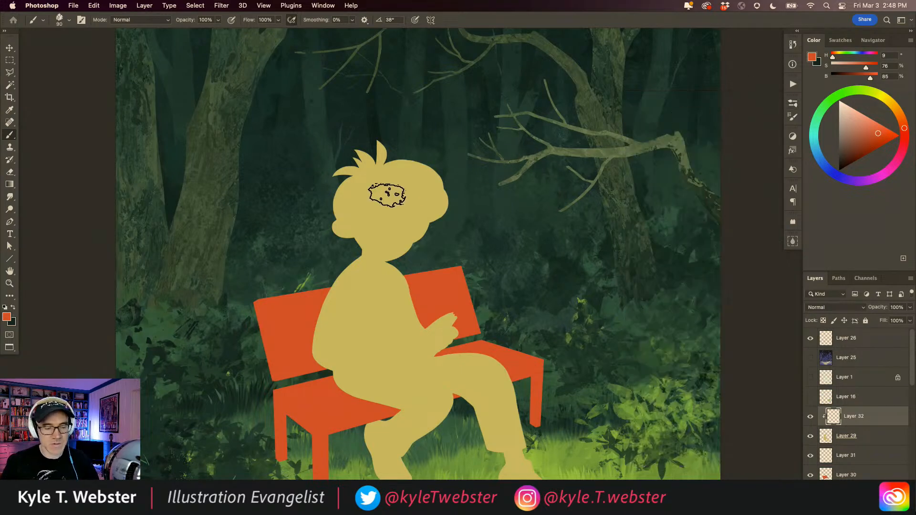
Reduce the brush size and paint the figure's hair solid orange-red on Layer 32, with a swept fringe above the face.
{"action": "key", "text": "bracketleft"}
{"action": "key", "text": "bracketleft"}
{"action": "key", "text": "bracketleft"}
{"action": "key", "text": "bracketleft"}
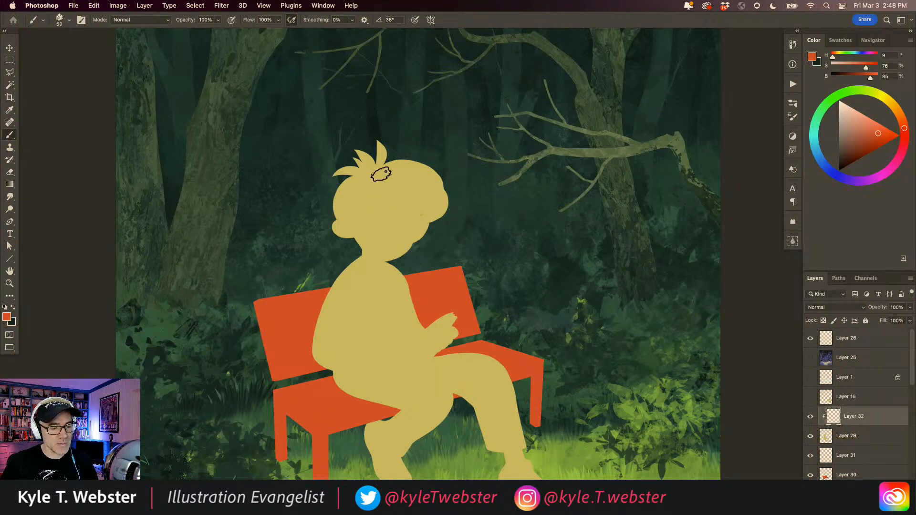
{"action": "mouse_move", "coordinate": [396, 202]}
{"action": "left_mouse_down"}
{"action": "mouse_move", "coordinate": [440, 198]}
{"action": "mouse_move", "coordinate": [415, 201]}
{"action": "mouse_move", "coordinate": [427, 174]}
{"action": "mouse_move", "coordinate": [396, 164]}
{"action": "mouse_move", "coordinate": [384, 177]}
{"action": "mouse_move", "coordinate": [382, 144]}
{"action": "mouse_move", "coordinate": [366, 143]}
{"action": "mouse_move", "coordinate": [337, 168]}
{"action": "mouse_move", "coordinate": [362, 170]}
{"action": "mouse_move", "coordinate": [386, 193]}
{"action": "mouse_move", "coordinate": [378, 183]}
{"action": "mouse_move", "coordinate": [436, 211]}
{"action": "mouse_move", "coordinate": [406, 203]}
{"action": "mouse_move", "coordinate": [439, 209]}
{"action": "mouse_move", "coordinate": [378, 193]}
{"action": "mouse_move", "coordinate": [441, 211]}
{"action": "mouse_move", "coordinate": [367, 185]}
{"action": "mouse_move", "coordinate": [364, 197]}
{"action": "mouse_move", "coordinate": [362, 184]}
{"action": "mouse_move", "coordinate": [354, 212]}
{"action": "mouse_move", "coordinate": [328, 209]}
{"action": "mouse_move", "coordinate": [364, 182]}
{"action": "mouse_move", "coordinate": [362, 207]}
{"action": "left_mouse_up"}
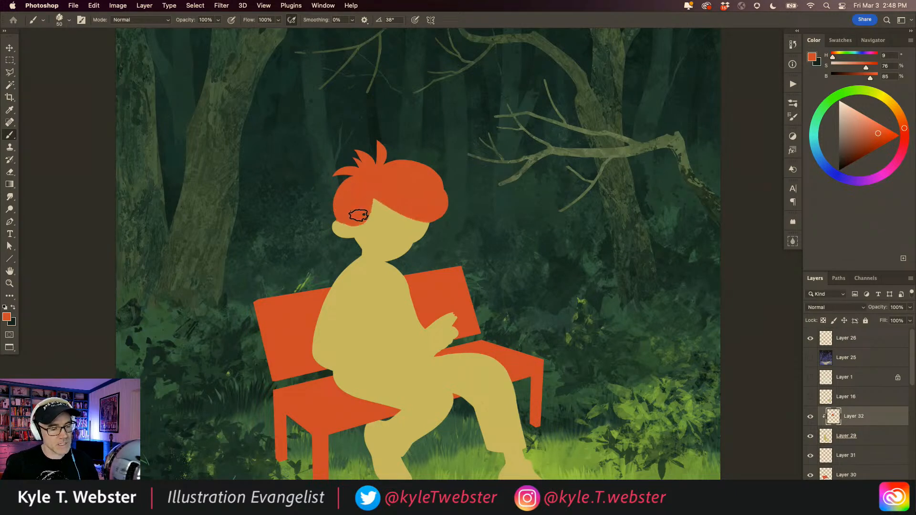
Sample the figure's yellow and shift it to a brown skin tone at hue 21°, saturation 51%, brightness 67%.
{"action": "left_click", "coordinate": [373, 218], "text": "alt"}
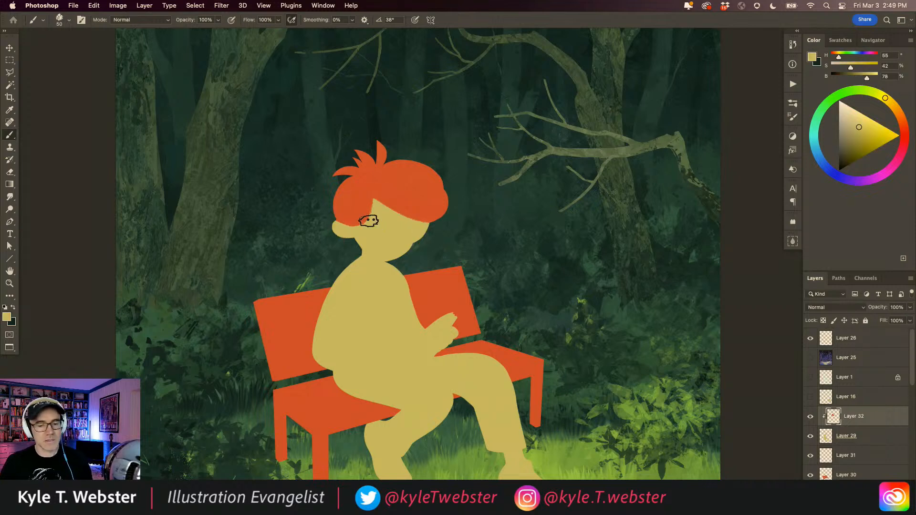
{"action": "mouse_move", "coordinate": [886, 101]}
{"action": "left_mouse_down"}
{"action": "mouse_move", "coordinate": [902, 119]}
{"action": "mouse_move", "coordinate": [862, 120]}
{"action": "mouse_move", "coordinate": [862, 128]}
{"action": "left_mouse_up"}
{"action": "left_click", "coordinate": [869, 129]}
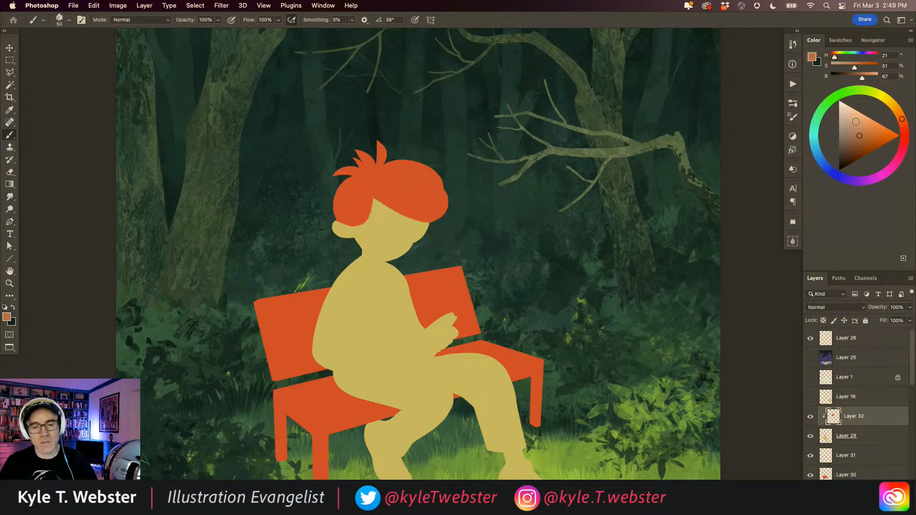
Add a new layer directly above Layer 29 and clip both it and the hair layer to the figure.
{"action": "left_click", "coordinate": [827, 436]}
{"action": "key", "text": "alt+shift+super+n"}
{"action": "left_click", "coordinate": [845, 442], "text": "alt"}
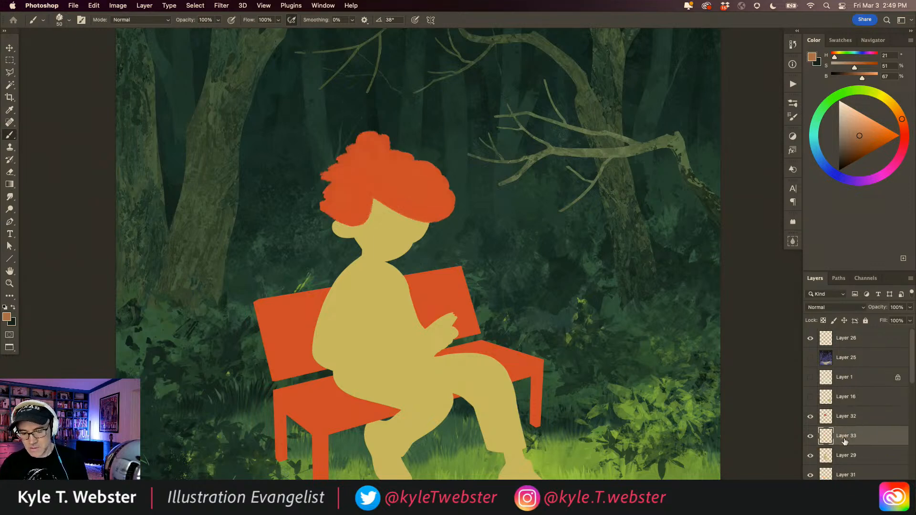
{"action": "left_click", "coordinate": [846, 413], "text": "alt"}
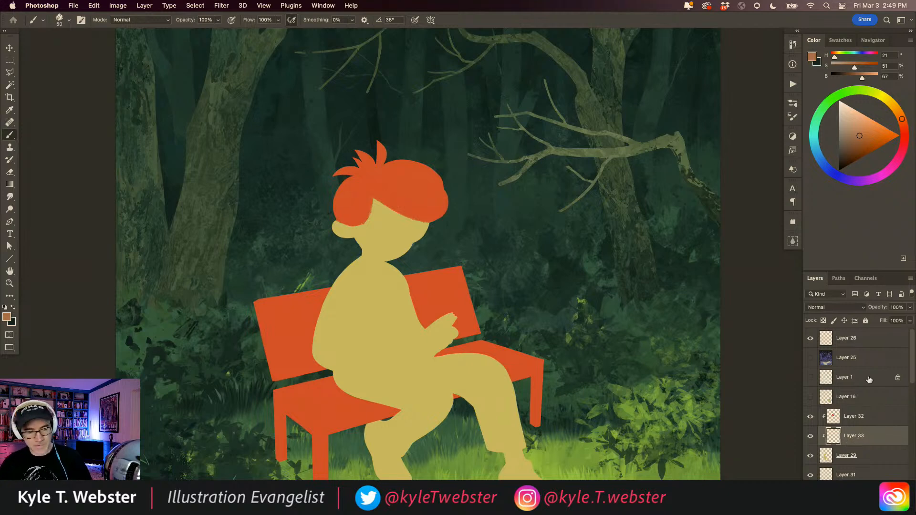
Paint the face, ear, neck and far hand in the brown skin tone, and add the near hand over the lap.
{"action": "mouse_move", "coordinate": [389, 221]}
{"action": "left_mouse_down"}
{"action": "mouse_move", "coordinate": [423, 219]}
{"action": "mouse_move", "coordinate": [409, 241]}
{"action": "mouse_move", "coordinate": [375, 202]}
{"action": "mouse_move", "coordinate": [364, 220]}
{"action": "mouse_move", "coordinate": [351, 216]}
{"action": "mouse_move", "coordinate": [333, 229]}
{"action": "mouse_move", "coordinate": [385, 247]}
{"action": "mouse_move", "coordinate": [374, 248]}
{"action": "mouse_move", "coordinate": [404, 238]}
{"action": "mouse_move", "coordinate": [368, 244]}
{"action": "mouse_move", "coordinate": [382, 257]}
{"action": "mouse_move", "coordinate": [365, 239]}
{"action": "mouse_move", "coordinate": [361, 153]}
{"action": "mouse_move", "coordinate": [381, 264]}
{"action": "mouse_move", "coordinate": [368, 251]}
{"action": "left_mouse_up"}
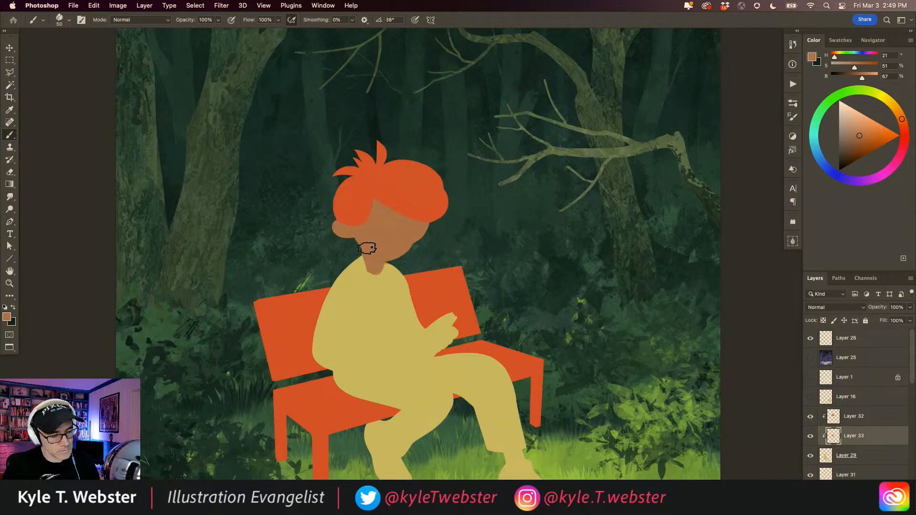
{"action": "left_click_drag", "start_coordinate": [451, 338], "coordinate": [441, 346]}
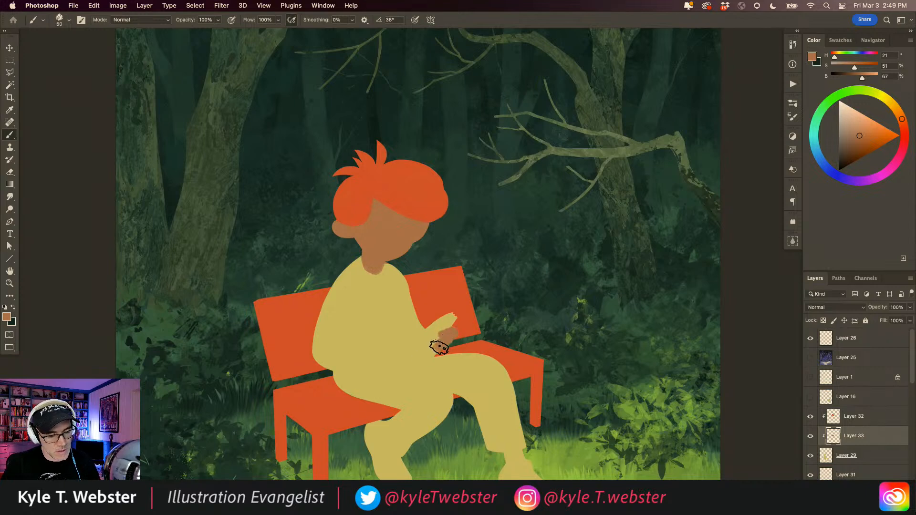
{"action": "mouse_move", "coordinate": [377, 345]}
{"action": "left_mouse_down"}
{"action": "mouse_move", "coordinate": [397, 353]}
{"action": "mouse_move", "coordinate": [379, 352]}
{"action": "mouse_move", "coordinate": [390, 350]}
{"action": "mouse_move", "coordinate": [381, 342]}
{"action": "mouse_move", "coordinate": [379, 352]}
{"action": "mouse_move", "coordinate": [355, 316]}
{"action": "left_mouse_up"}
Examine the figure's hair and skin colours against the bench and the forest, both close up and in the whole composition.
{"action": "left_click", "coordinate": [332, 382], "text": "alt"}
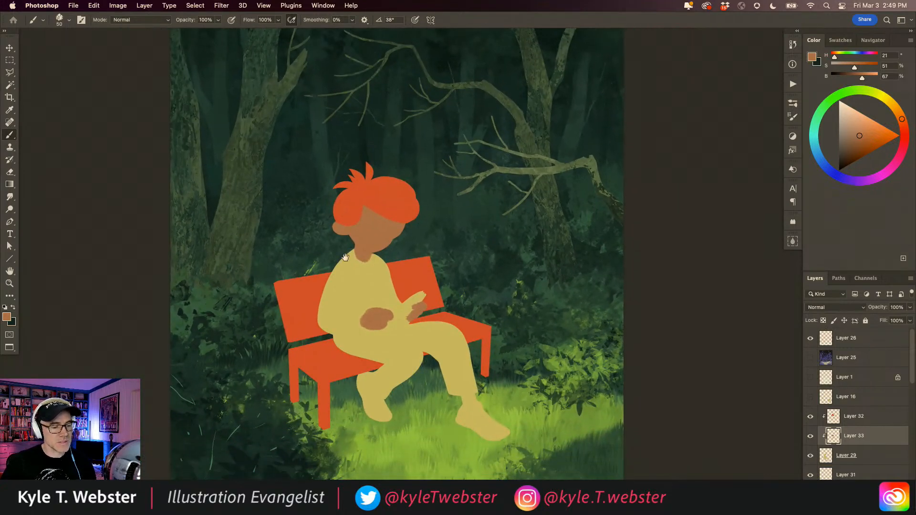
{"action": "left_click", "coordinate": [341, 290], "text": "super"}
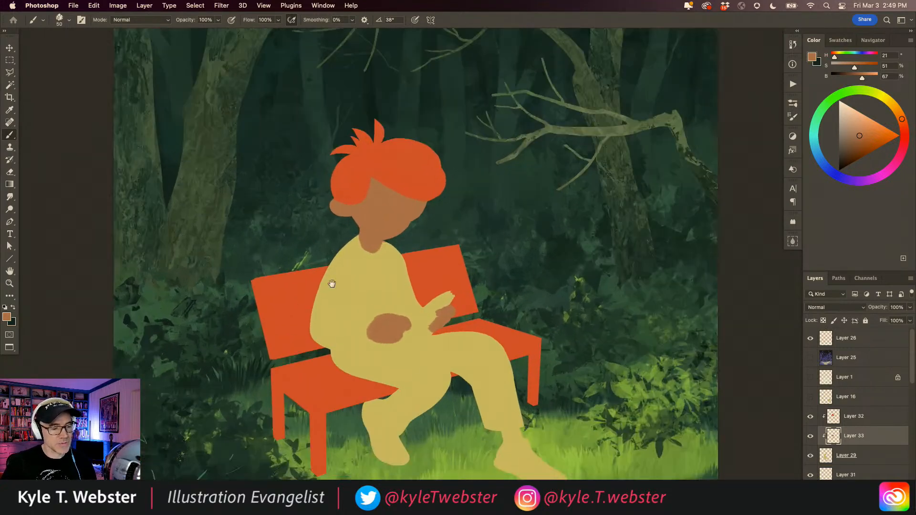
{"action": "left_click_drag", "start_coordinate": [357, 255], "coordinate": [343, 293]}
{"action": "left_click", "coordinate": [340, 309], "text": "alt"}
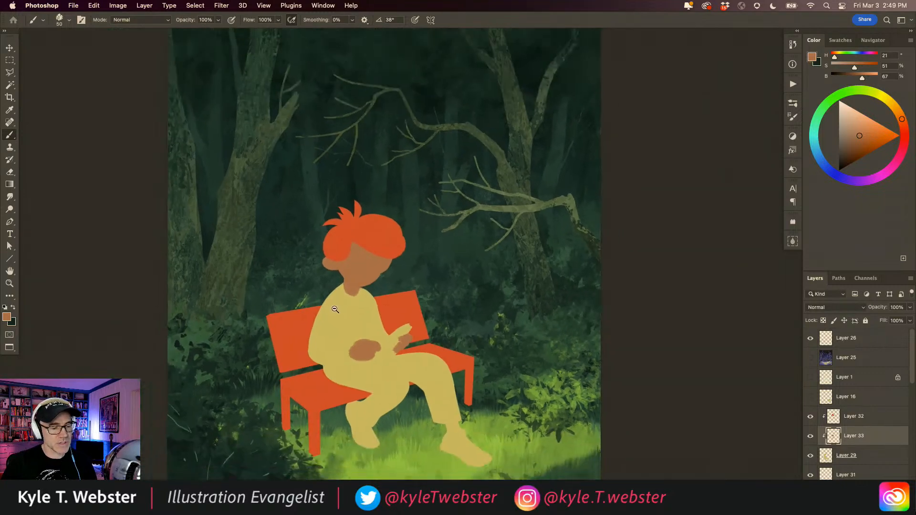
{"action": "left_click", "coordinate": [335, 314], "text": "alt"}
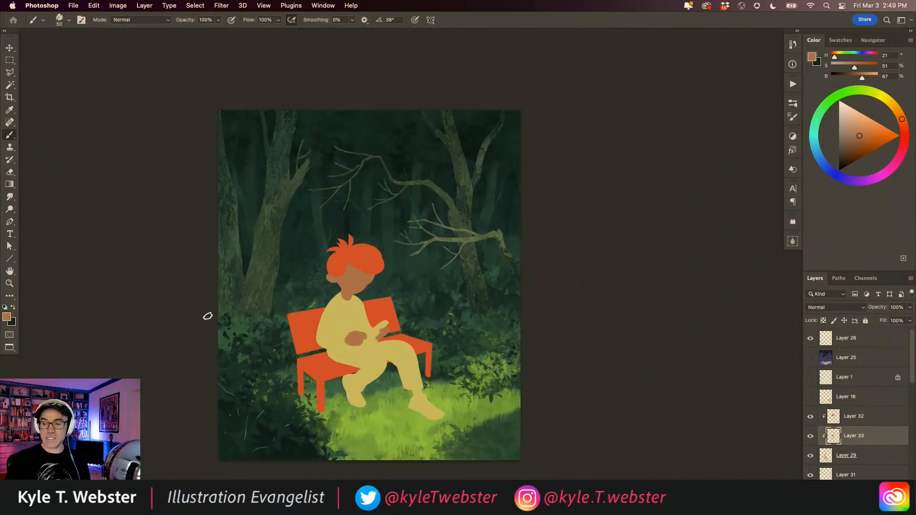
{"action": "left_click", "coordinate": [345, 305], "text": "super"}
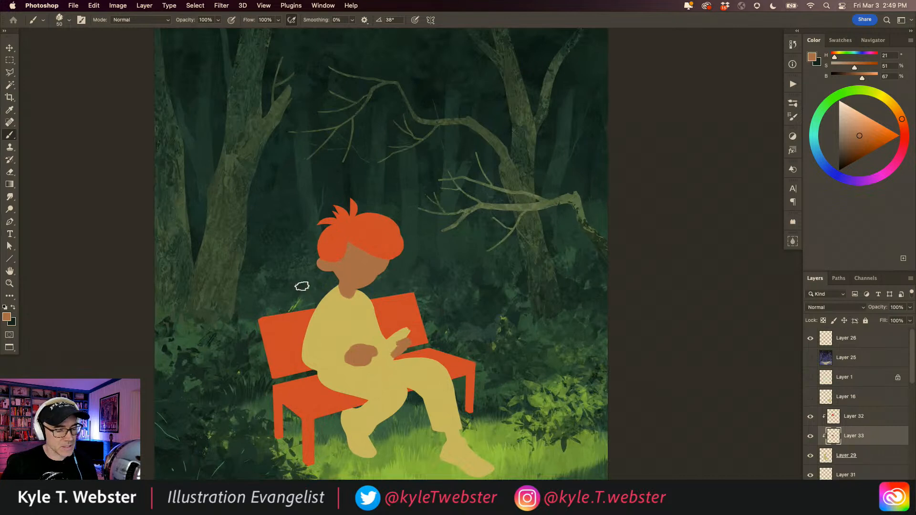
{"action": "left_click_drag", "start_coordinate": [369, 339], "coordinate": [403, 320]}
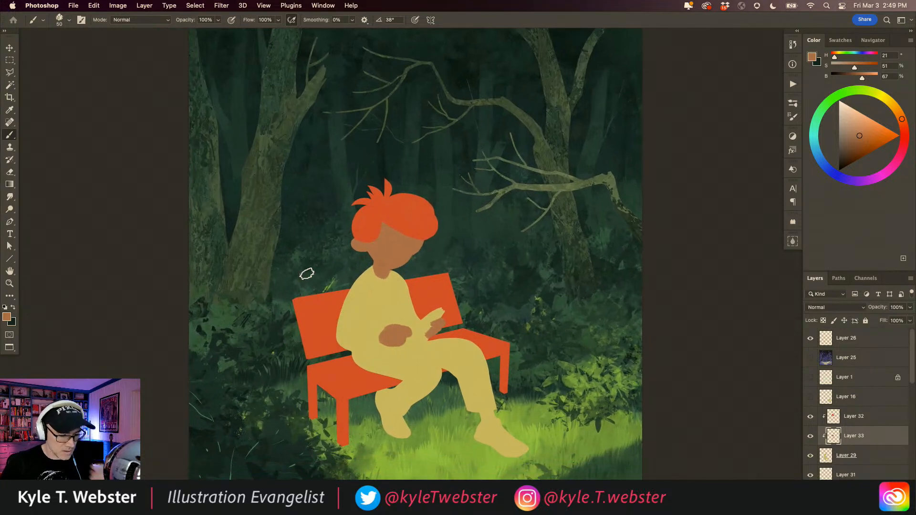
{"action": "left_click", "coordinate": [369, 342], "text": "super"}
{"action": "left_click_drag", "start_coordinate": [369, 343], "coordinate": [356, 303]}
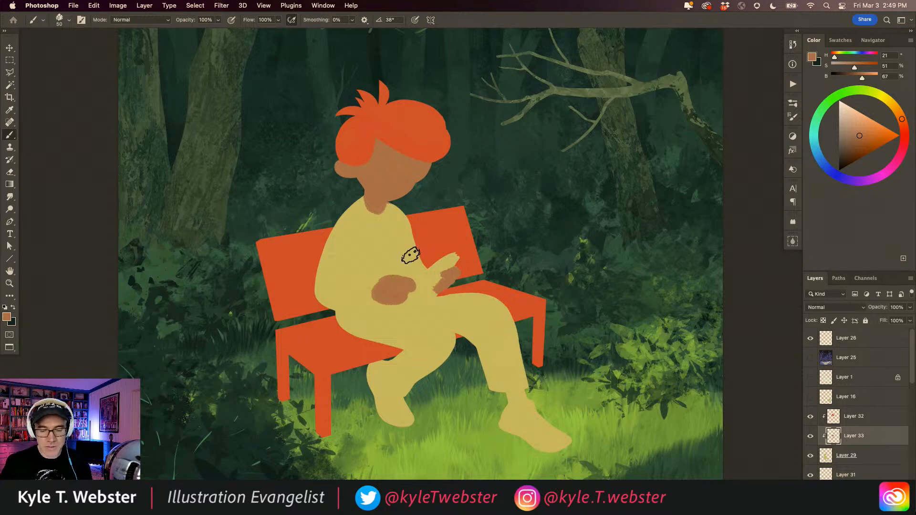
Select the bench's Layer 30, lock its transparent pixels, and check the bench within the whole composition.
{"action": "left_click_drag", "start_coordinate": [910, 348], "coordinate": [912, 363]}
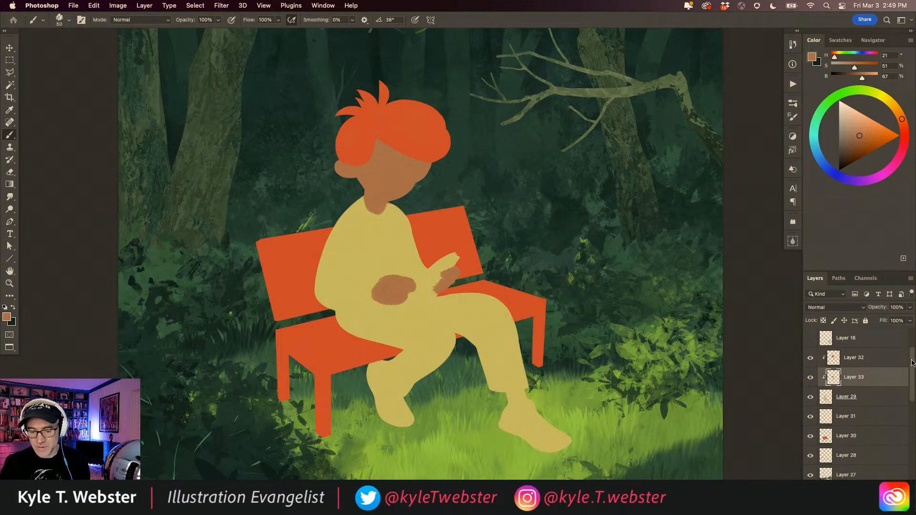
{"action": "left_click", "coordinate": [829, 436]}
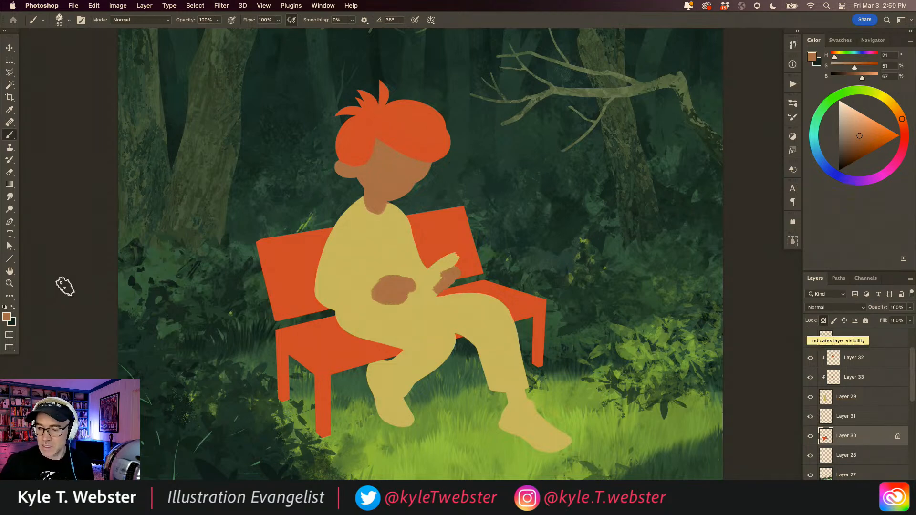
{"action": "left_click", "coordinate": [322, 329], "text": "alt+super"}
{"action": "left_click_drag", "start_coordinate": [322, 329], "coordinate": [354, 327]}
{"action": "left_click", "coordinate": [315, 348], "text": "alt+super"}
{"action": "left_click_drag", "start_coordinate": [314, 349], "coordinate": [320, 344]}
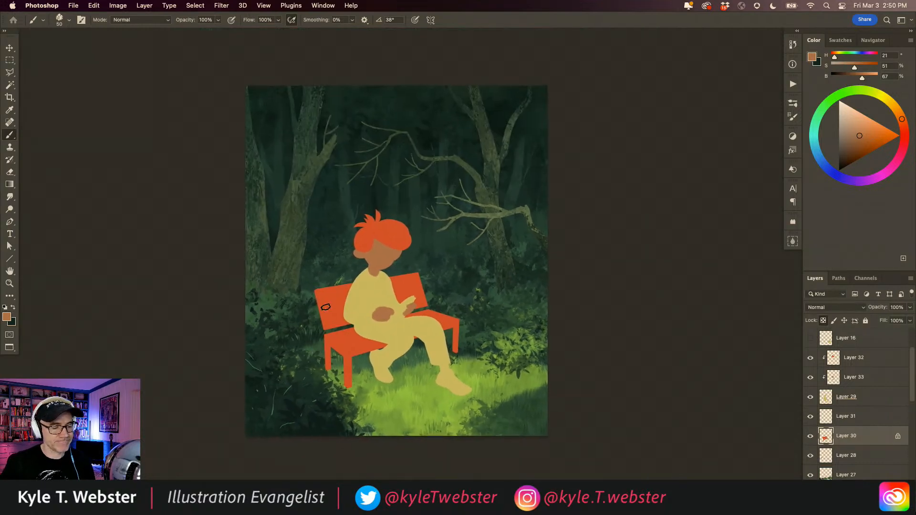
{"action": "left_click", "coordinate": [326, 340], "text": "super"}
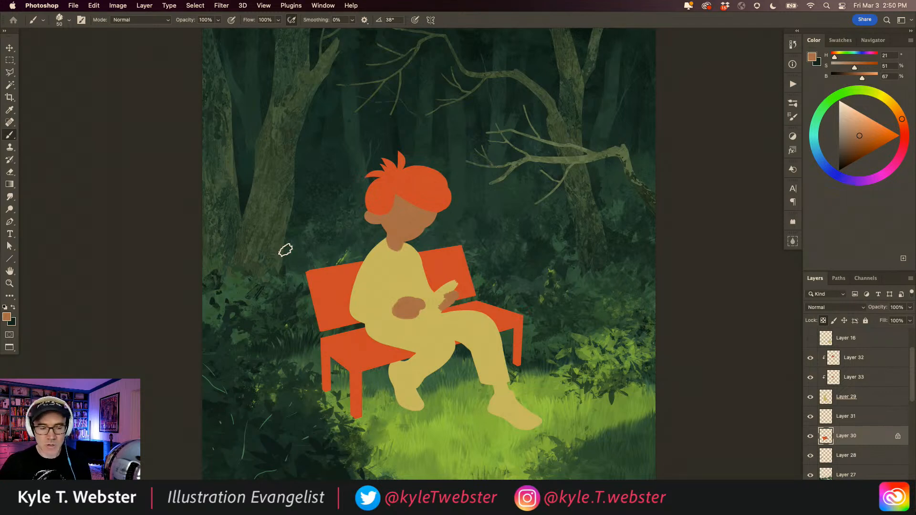
Sample the dark forest green, change it to teal at hue 182°, saturation 63%, brightness 42%, and fill the bench with it.
{"action": "left_click", "coordinate": [308, 258], "text": "alt"}
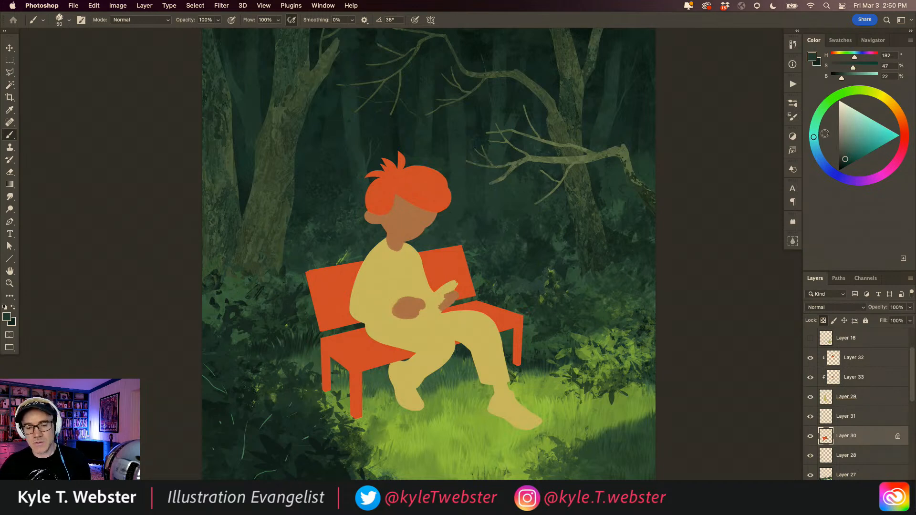
{"action": "left_click", "coordinate": [854, 150]}
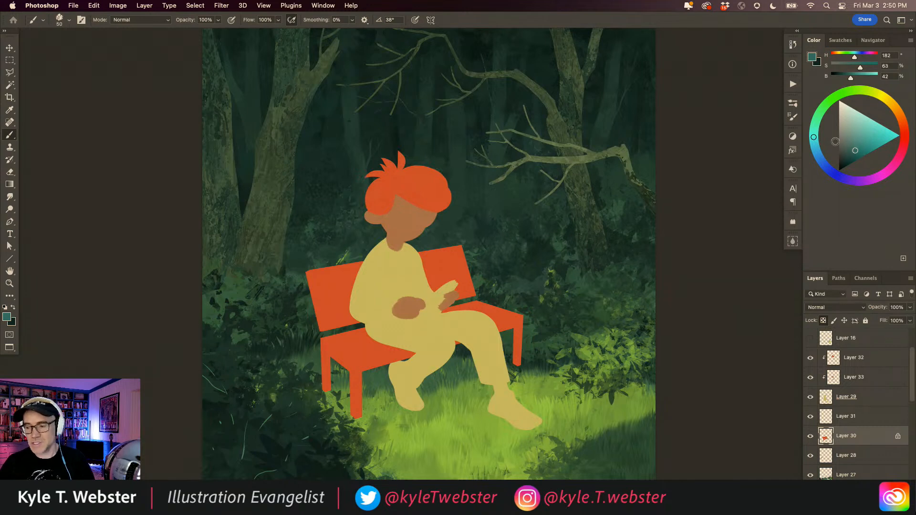
{"action": "key", "text": "alt+BackSpace"}
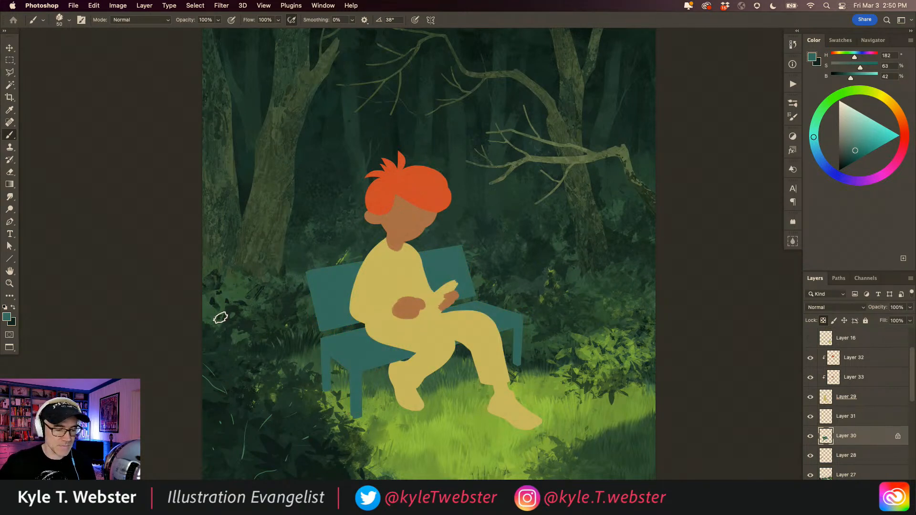
Mix a darker teal at hue 192°, saturation 71%, brightness 27%, and paint it on the shaded end faces of the bench's near legs and seat.
{"action": "left_click", "coordinate": [312, 382], "text": "alt+super"}
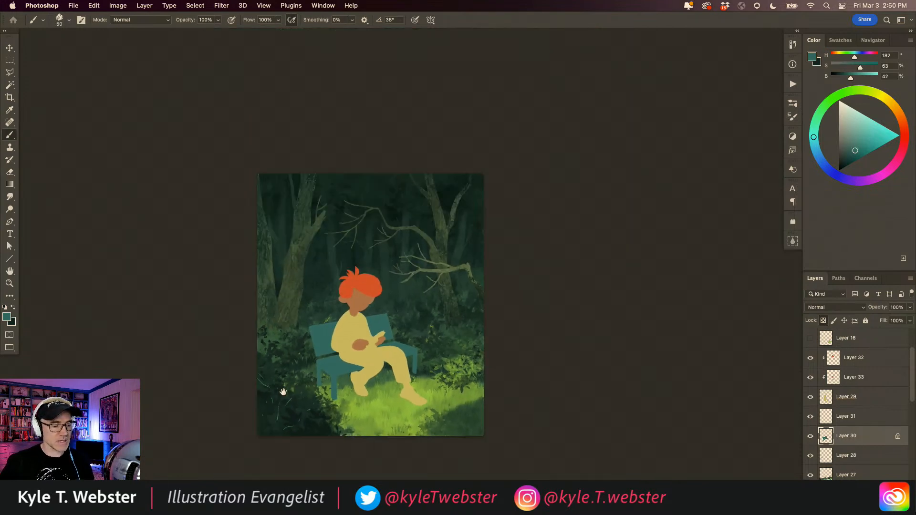
{"action": "left_click", "coordinate": [309, 396], "text": "super"}
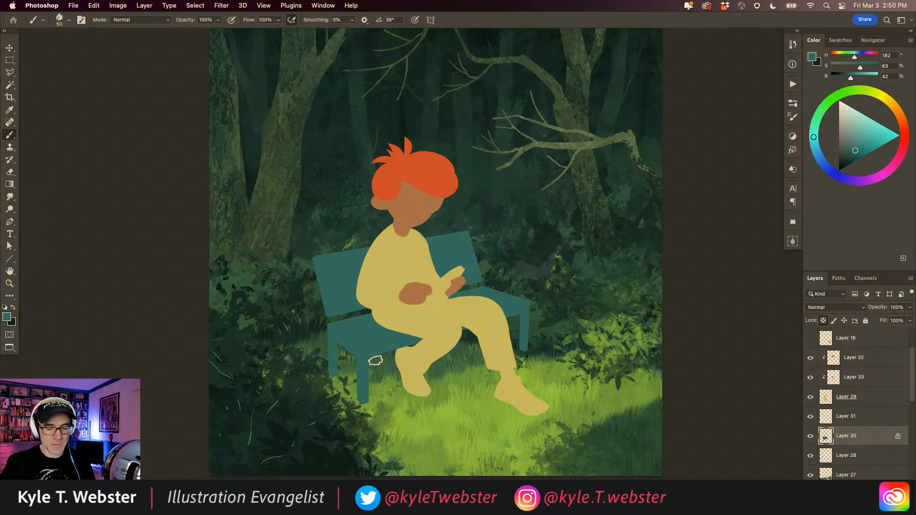
{"action": "left_click_drag", "start_coordinate": [816, 139], "coordinate": [851, 158]}
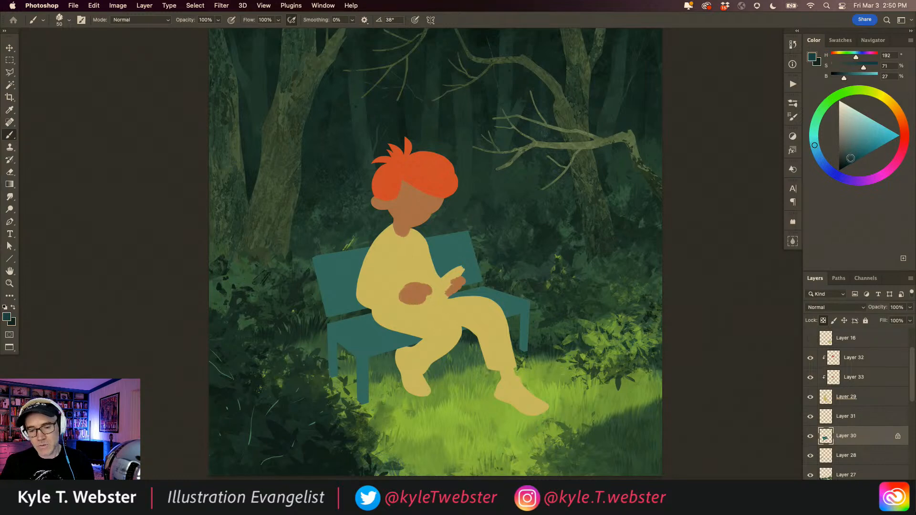
{"action": "scroll", "coordinate": [349, 330], "scroll_direction": "up", "scroll_amount": 1}
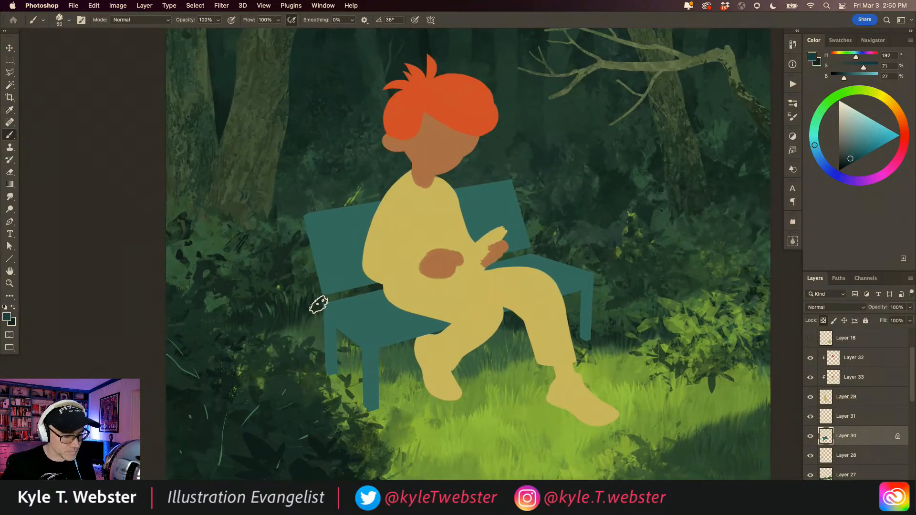
{"action": "left_click_drag", "start_coordinate": [338, 320], "coordinate": [382, 357]}
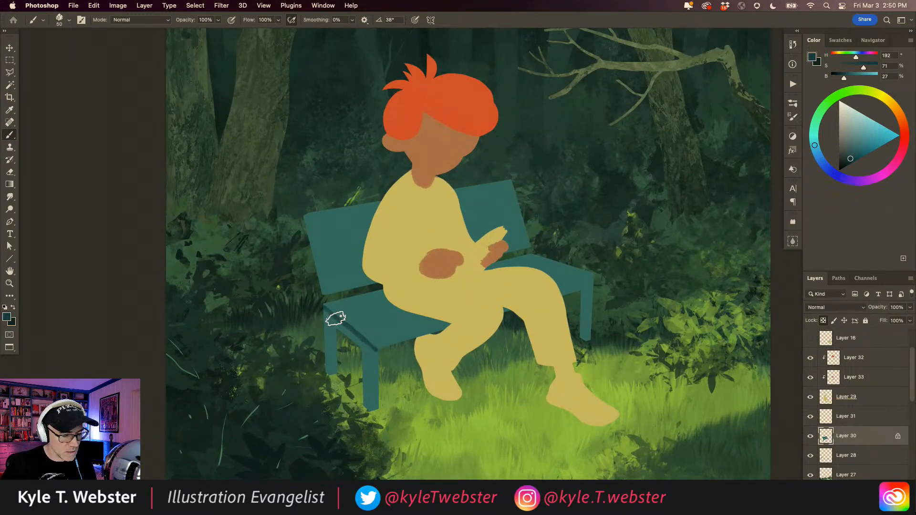
{"action": "key", "text": "super+z"}
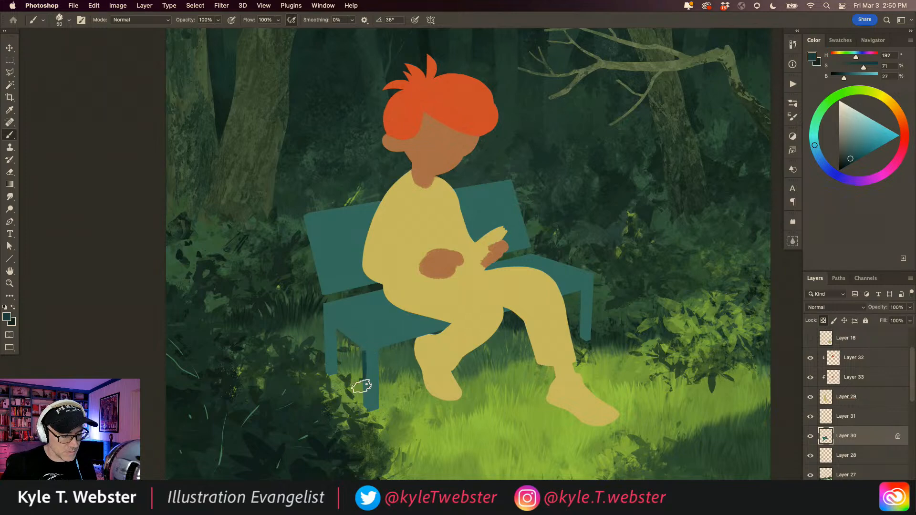
{"action": "scroll", "coordinate": [364, 396], "scroll_direction": "up", "scroll_amount": 1}
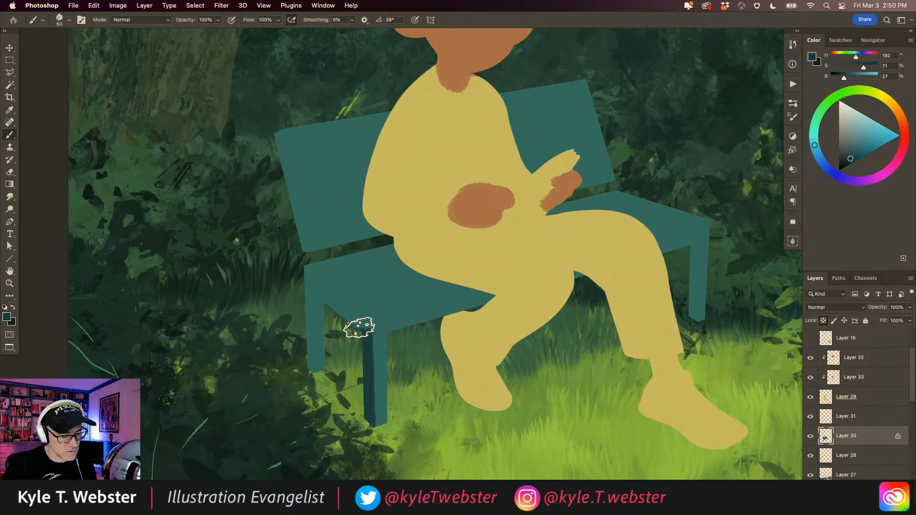
{"action": "left_click_drag", "start_coordinate": [368, 323], "coordinate": [337, 307]}
{"action": "left_click_drag", "start_coordinate": [296, 266], "coordinate": [364, 327]}
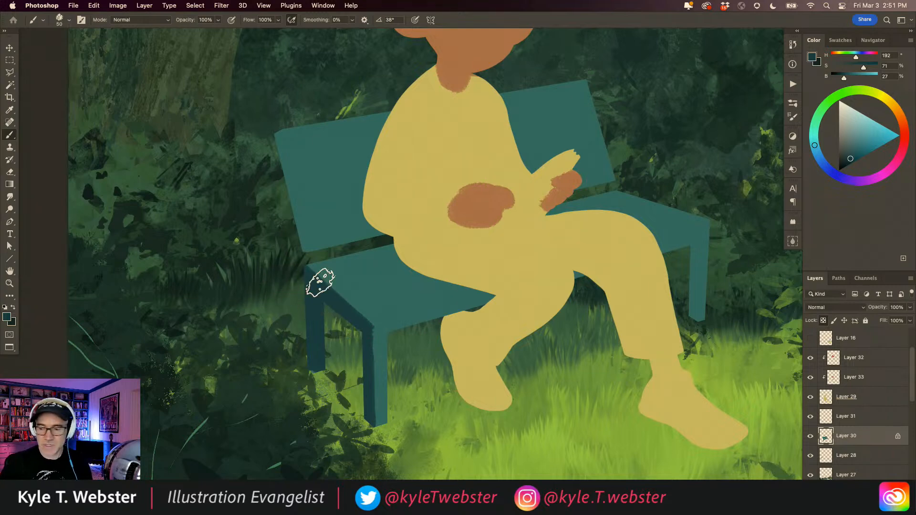
Refine the edges between the seat top, front leg and dark end faces, sampling the light and dark teals from the bench.
{"action": "key", "text": "l"}
{"action": "scroll", "coordinate": [314, 366], "scroll_direction": "up", "scroll_amount": 3}
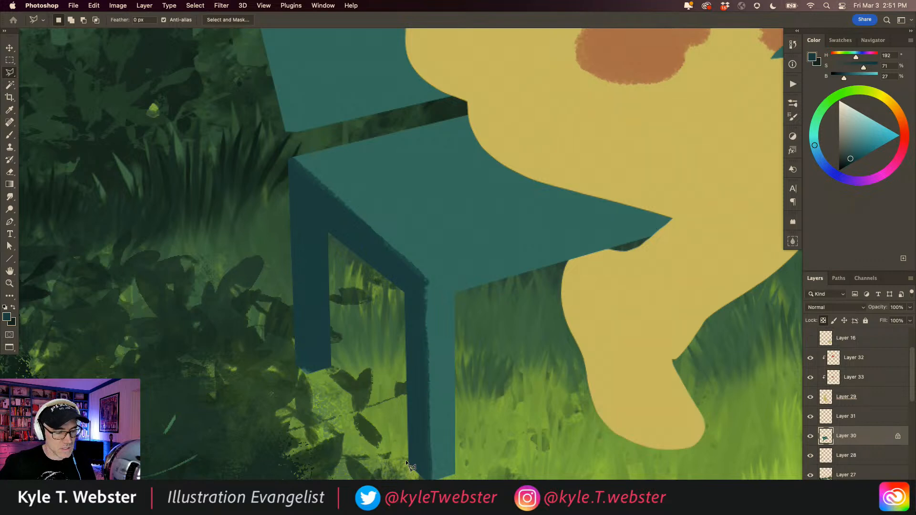
{"action": "key", "text": "b"}
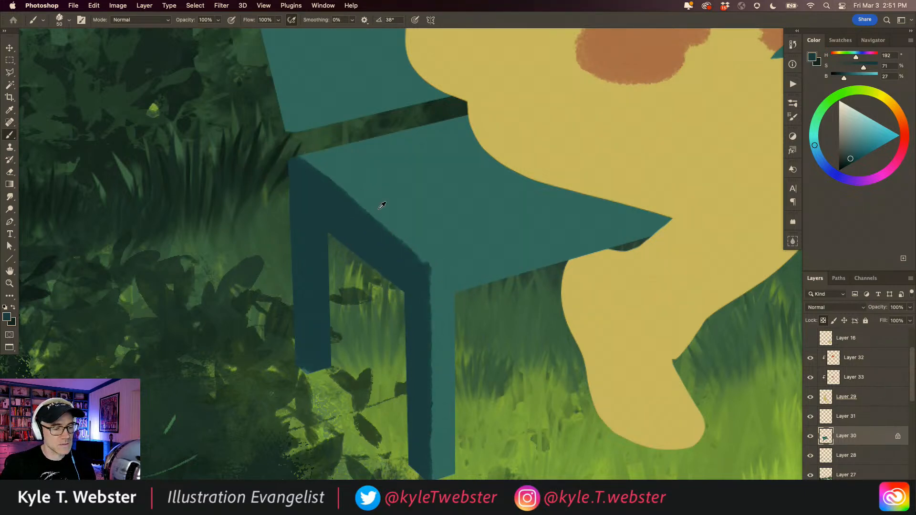
{"action": "left_click", "coordinate": [361, 199], "text": "alt"}
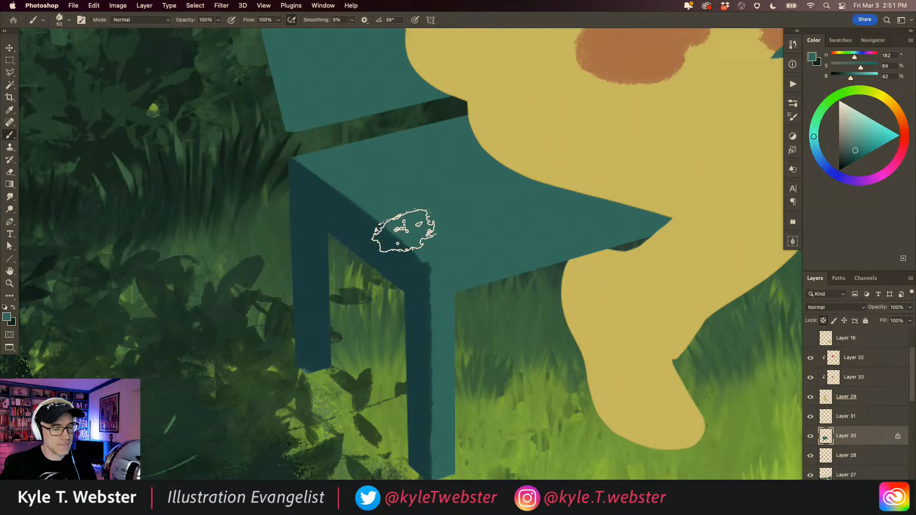
{"action": "left_click_drag", "start_coordinate": [379, 226], "coordinate": [299, 160]}
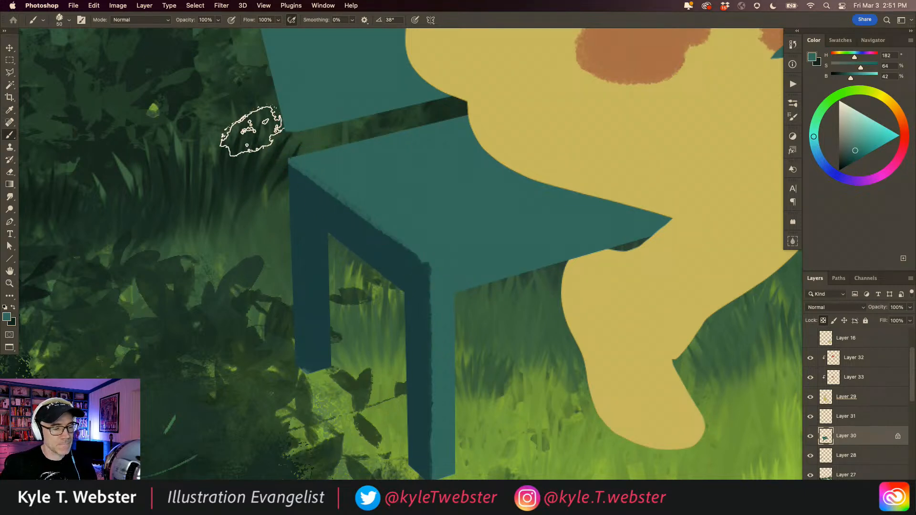
{"action": "left_click", "coordinate": [323, 205], "text": "alt"}
{"action": "left_click_drag", "start_coordinate": [285, 167], "coordinate": [412, 264]}
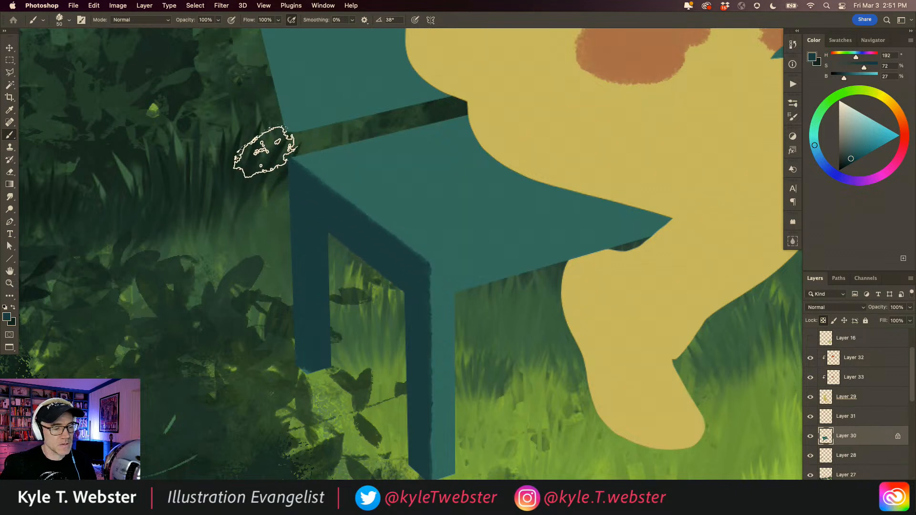
{"action": "left_click", "coordinate": [450, 297], "text": "alt"}
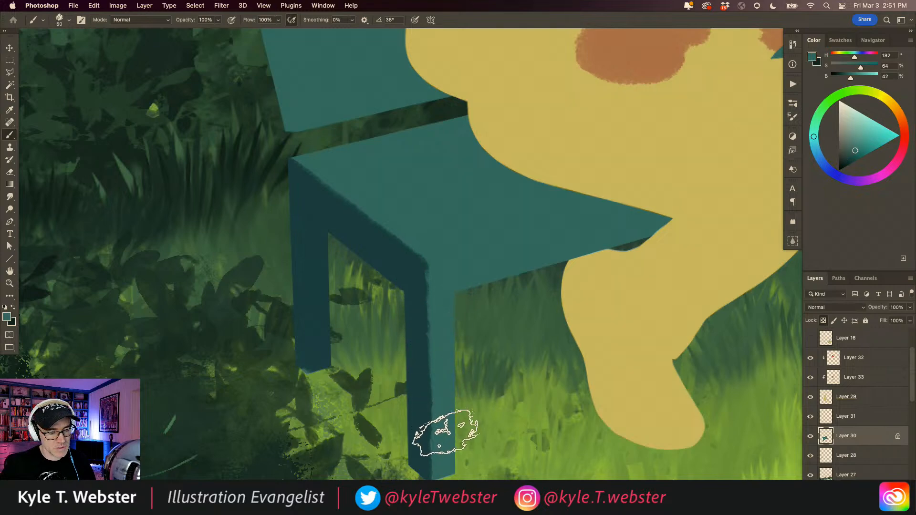
{"action": "left_click", "coordinate": [420, 327], "text": "alt"}
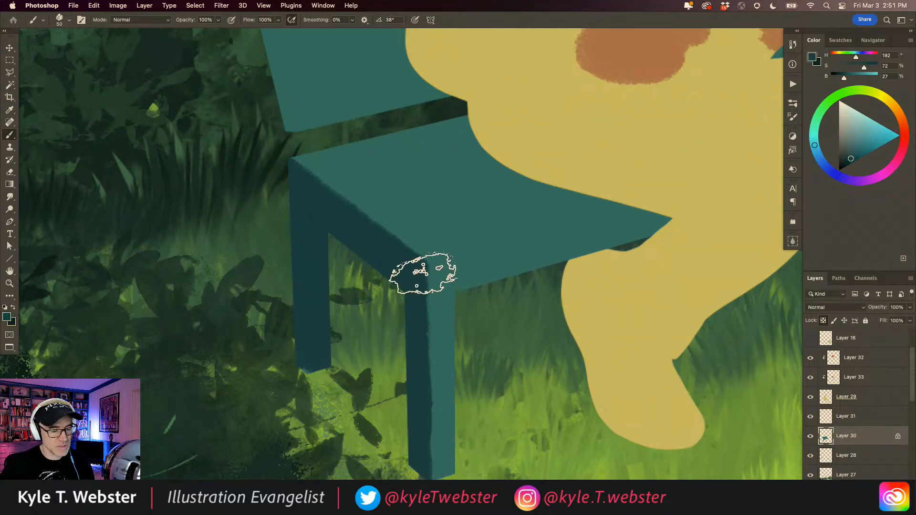
Paint the figure's dark teal shadow onto the bench seat and backrest, and darken the seat's front edge beside the near leg.
{"action": "key", "text": "super+minus"}
{"action": "key", "text": "super+minus"}
{"action": "left_click_drag", "start_coordinate": [287, 257], "coordinate": [278, 351]}
{"action": "left_click", "coordinate": [389, 393], "text": "super"}
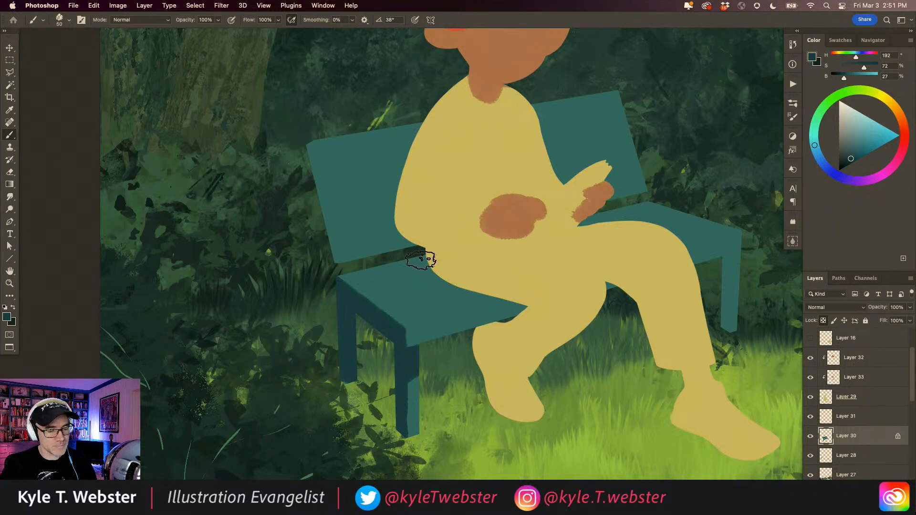
{"action": "key", "text": "super+0"}
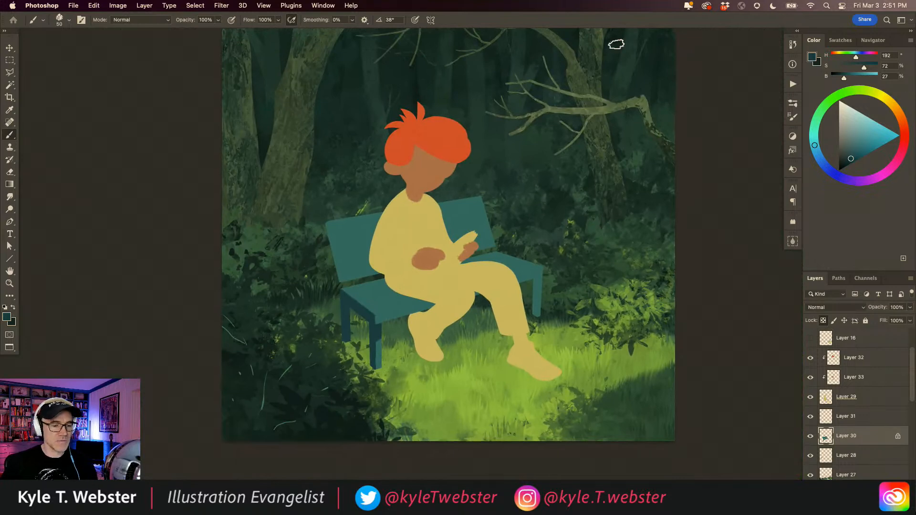
{"action": "left_click", "coordinate": [402, 297], "text": "super"}
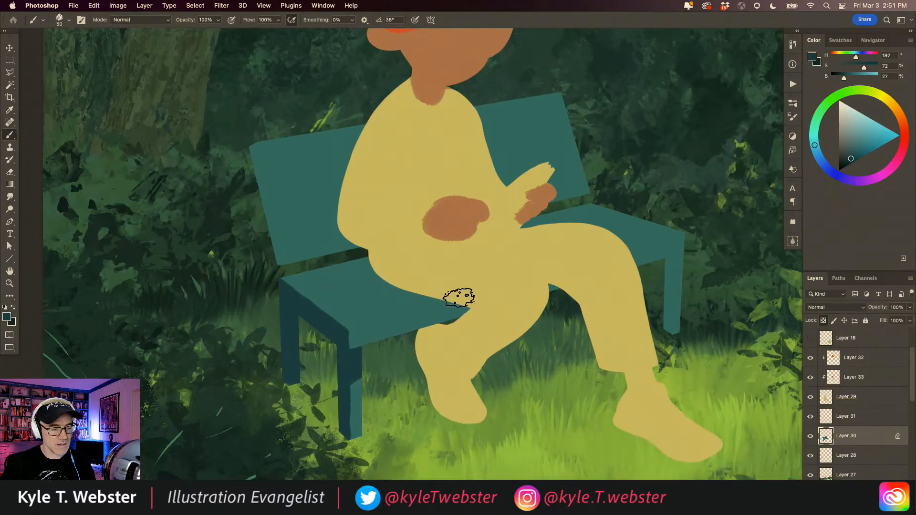
{"action": "left_click_drag", "start_coordinate": [385, 285], "coordinate": [367, 266]}
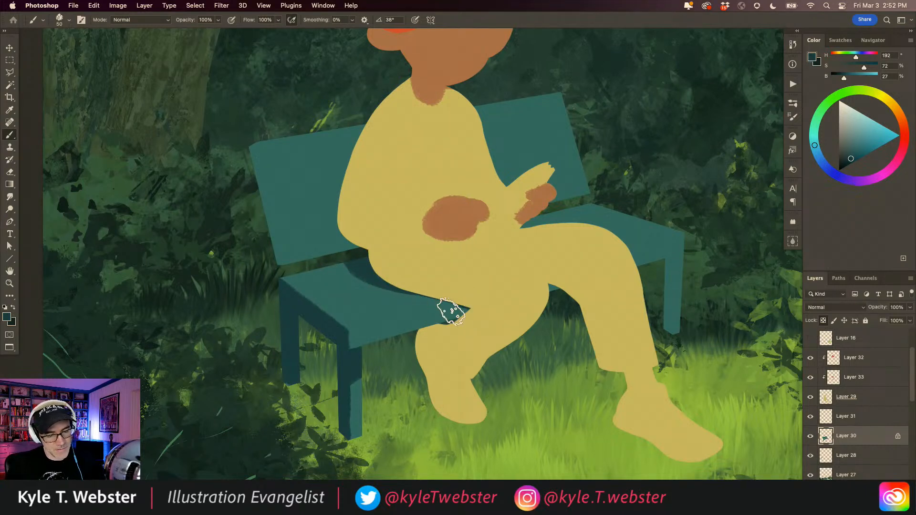
{"action": "mouse_move", "coordinate": [352, 245]}
{"action": "left_mouse_down"}
{"action": "mouse_move", "coordinate": [333, 231]}
{"action": "mouse_move", "coordinate": [311, 159]}
{"action": "mouse_move", "coordinate": [319, 137]}
{"action": "mouse_move", "coordinate": [339, 135]}
{"action": "left_mouse_up"}
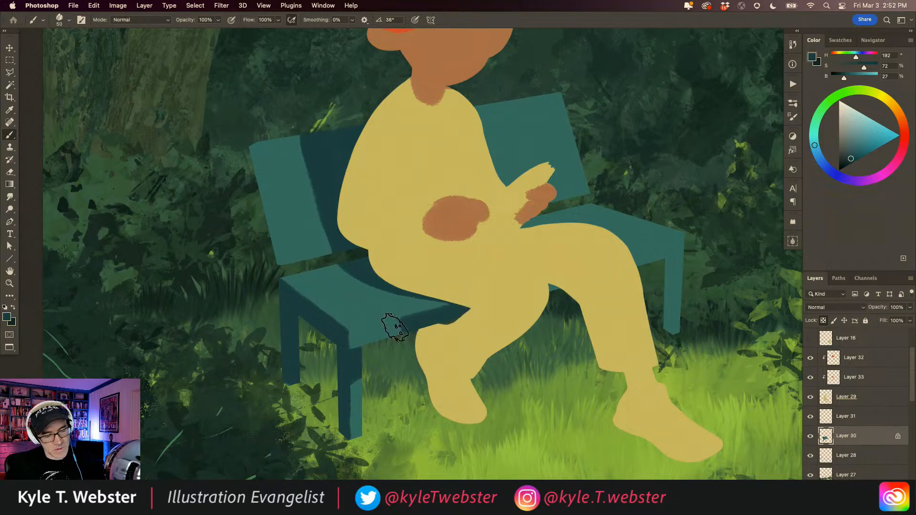
Paint the seat edge and leg at the bench's far end in the dark teal.
{"action": "left_click_drag", "start_coordinate": [306, 385], "coordinate": [241, 369]}
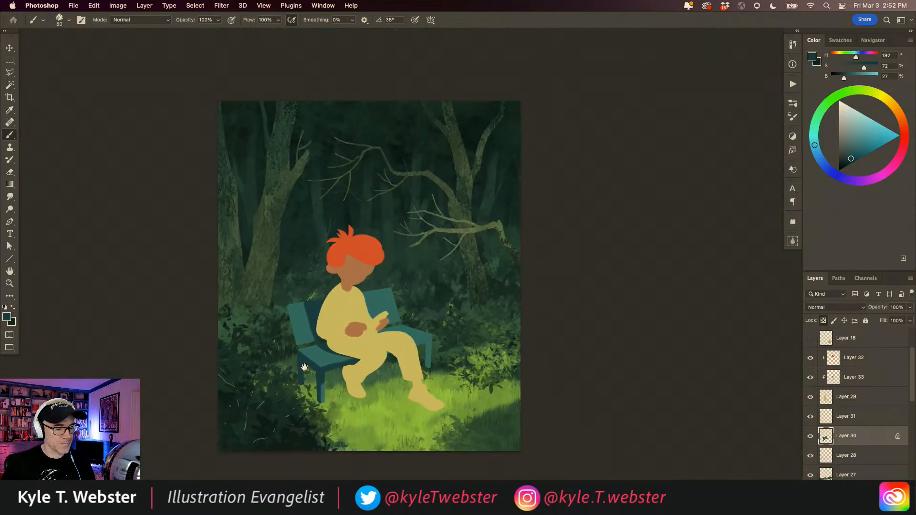
{"action": "mouse_move", "coordinate": [332, 386]}
{"action": "left_mouse_down"}
{"action": "mouse_move", "coordinate": [444, 288]}
{"action": "mouse_move", "coordinate": [592, 275]}
{"action": "mouse_move", "coordinate": [549, 287]}
{"action": "mouse_move", "coordinate": [606, 264]}
{"action": "mouse_move", "coordinate": [546, 285]}
{"action": "mouse_move", "coordinate": [604, 265]}
{"action": "mouse_move", "coordinate": [562, 282]}
{"action": "mouse_move", "coordinate": [595, 288]}
{"action": "mouse_move", "coordinate": [595, 272]}
{"action": "mouse_move", "coordinate": [590, 334]}
{"action": "left_mouse_up"}
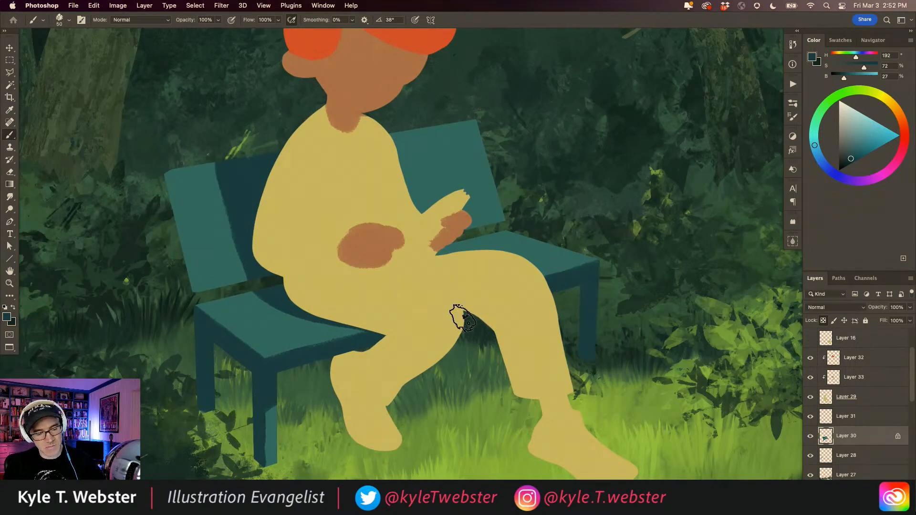
{"action": "left_click_drag", "start_coordinate": [276, 329], "coordinate": [217, 308]}
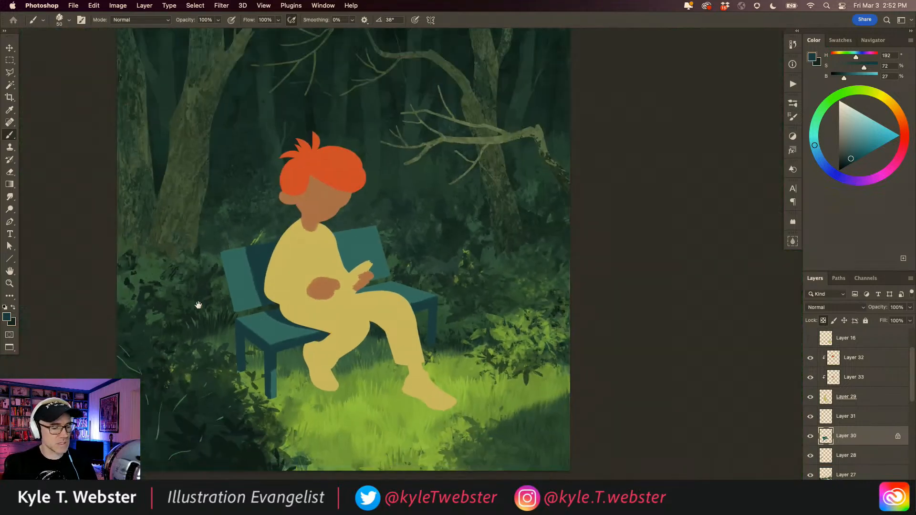
Reduce the brush to size 35 and paint dark gaps dividing the backrest and seat into slats, darkening the backrest's near end edge too.
{"action": "left_click", "coordinate": [287, 335]}
{"action": "left_click_drag", "start_coordinate": [254, 341], "coordinate": [278, 343]}
{"action": "left_click", "coordinate": [261, 325]}
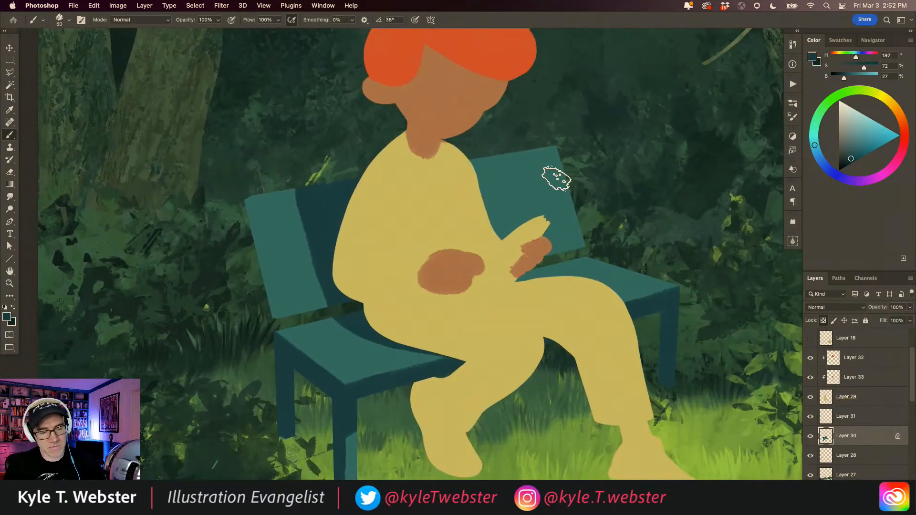
{"action": "left_click_drag", "start_coordinate": [538, 179], "coordinate": [477, 190]}
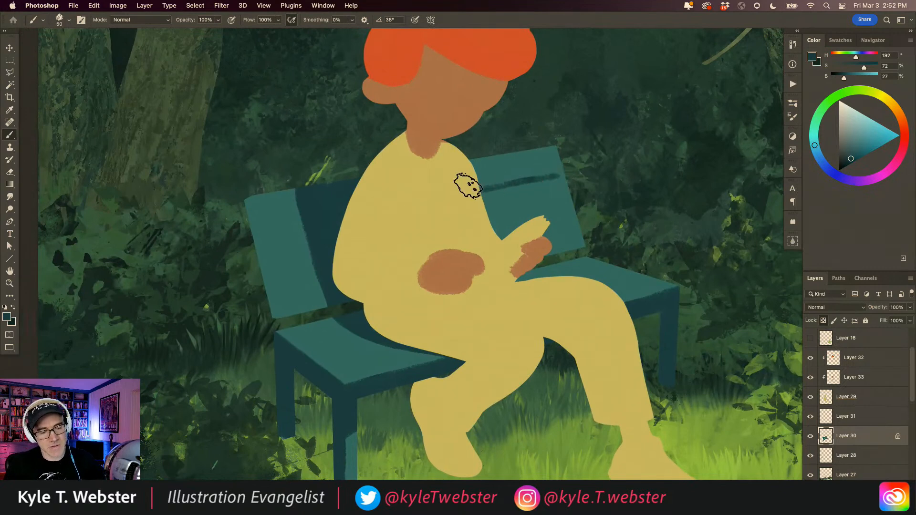
{"action": "key", "text": "super+z"}
{"action": "key", "text": "bracketleft"}
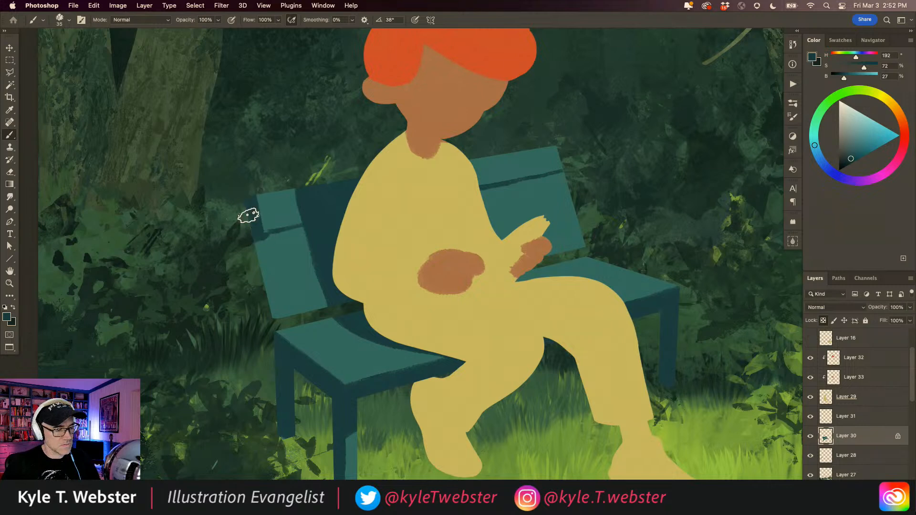
{"action": "mouse_move", "coordinate": [259, 230]}
{"action": "left_mouse_down"}
{"action": "mouse_move", "coordinate": [282, 319]}
{"action": "mouse_move", "coordinate": [269, 315]}
{"action": "left_mouse_up"}
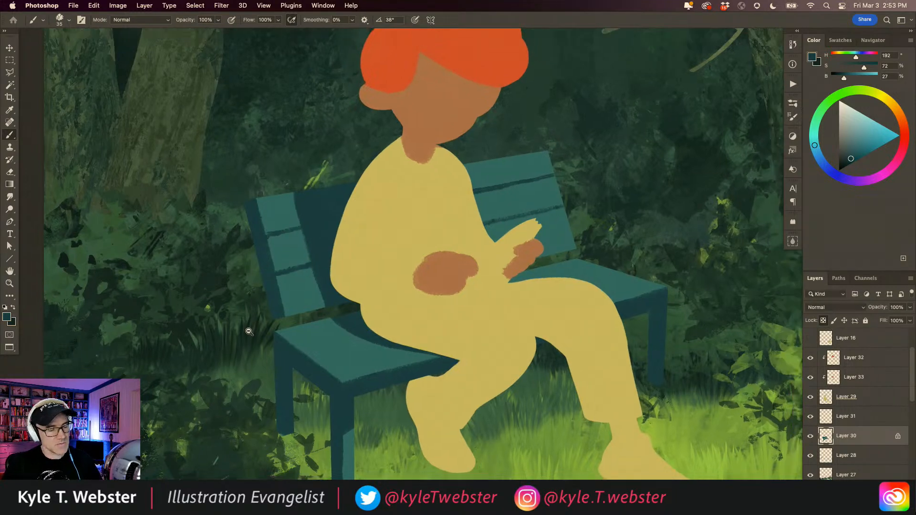
{"action": "key", "text": "super+0"}
{"action": "left_click", "coordinate": [287, 369]}
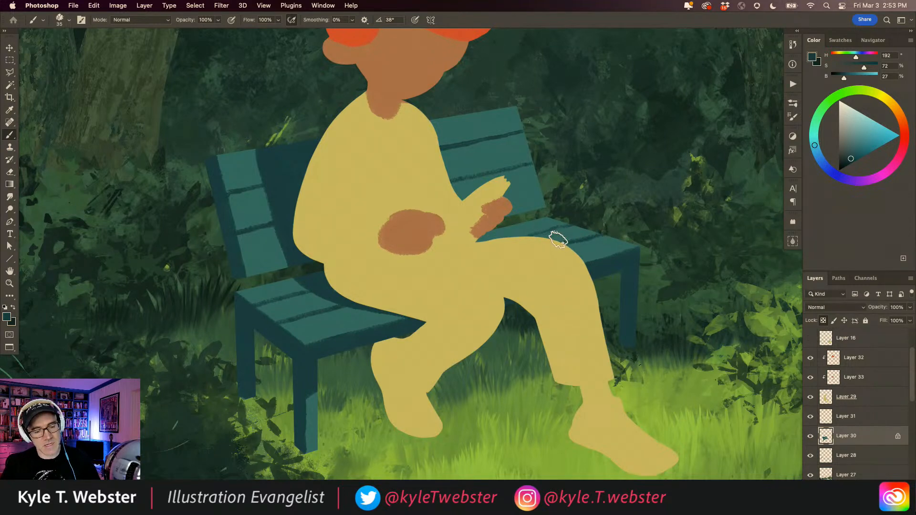
Touch up the lit patch on the bench's near front leg with the sampled light and dark teals, and check the whole composition.
{"action": "left_click", "coordinate": [269, 355], "text": "alt"}
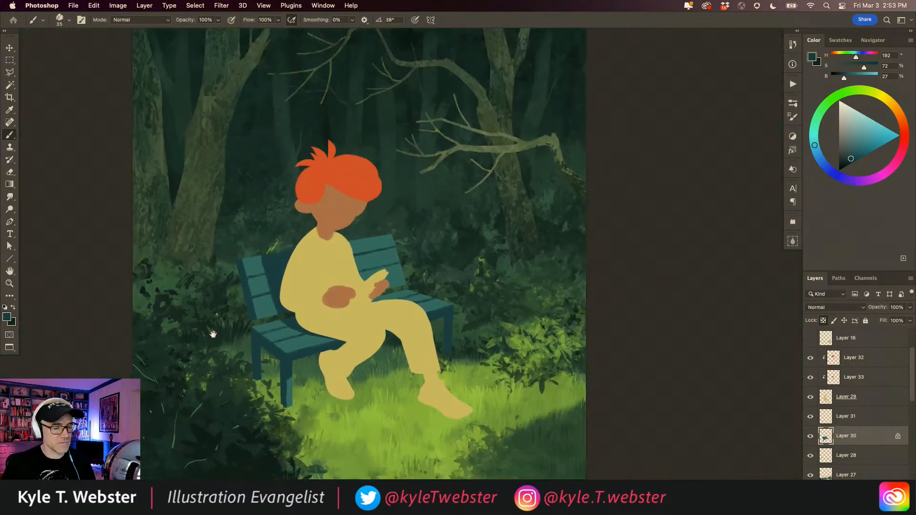
{"action": "left_click", "coordinate": [268, 381], "text": "super"}
{"action": "left_click_drag", "start_coordinate": [248, 355], "coordinate": [282, 346]}
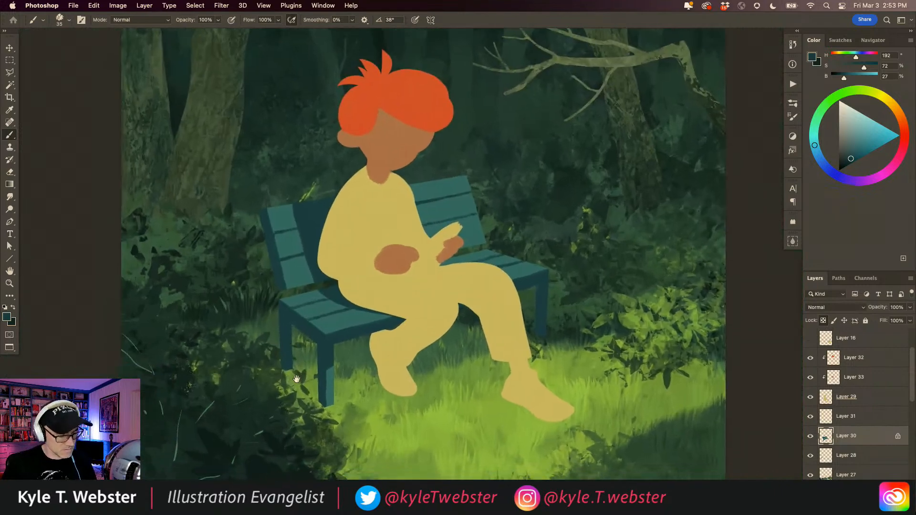
{"action": "left_click", "coordinate": [304, 380], "text": "super"}
{"action": "left_click", "coordinate": [338, 376], "text": "alt"}
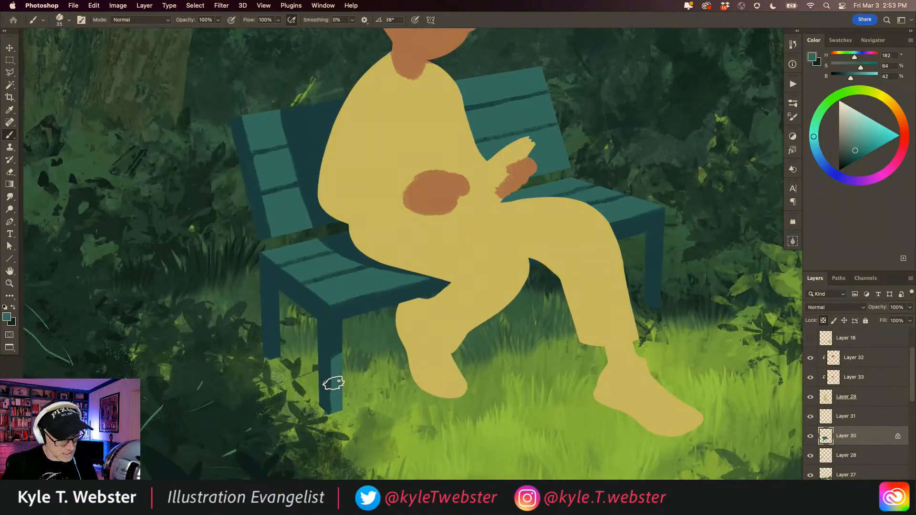
{"action": "left_click", "coordinate": [327, 357], "text": "alt"}
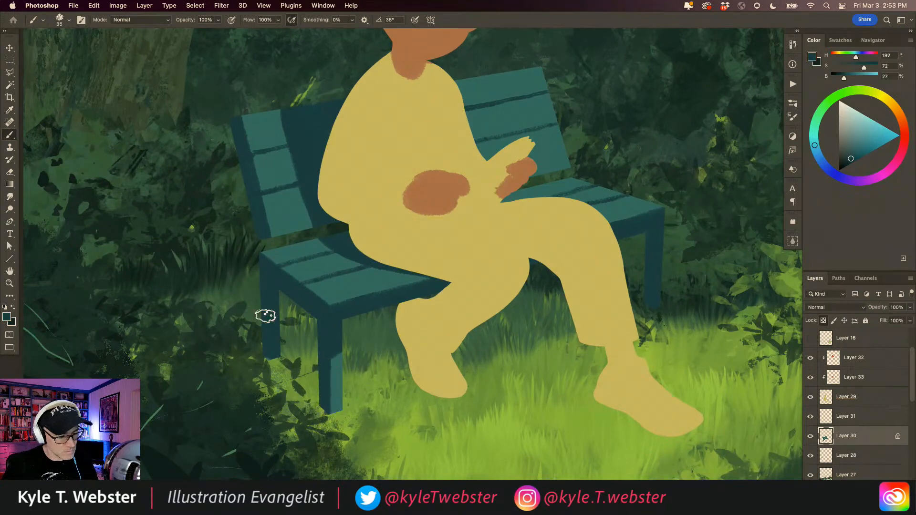
{"action": "left_click", "coordinate": [280, 403], "text": "alt+super"}
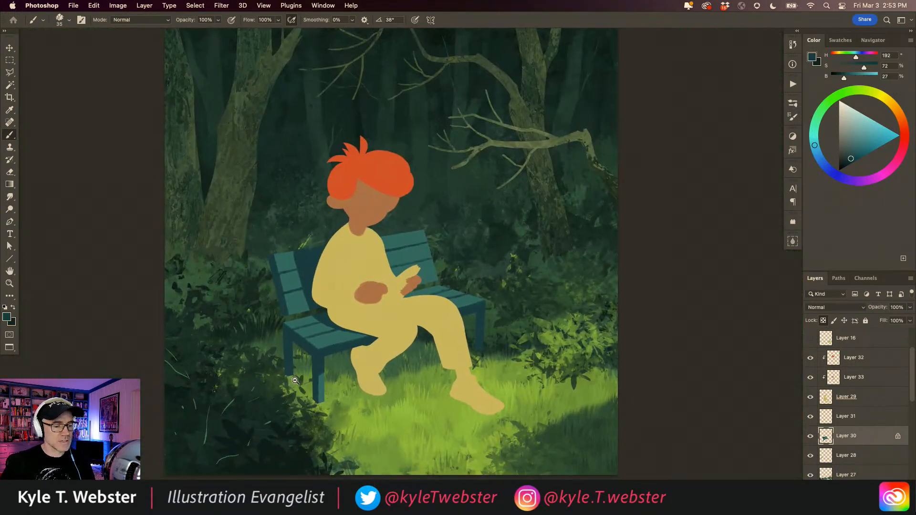
{"action": "left_click", "coordinate": [300, 384], "text": "alt+super"}
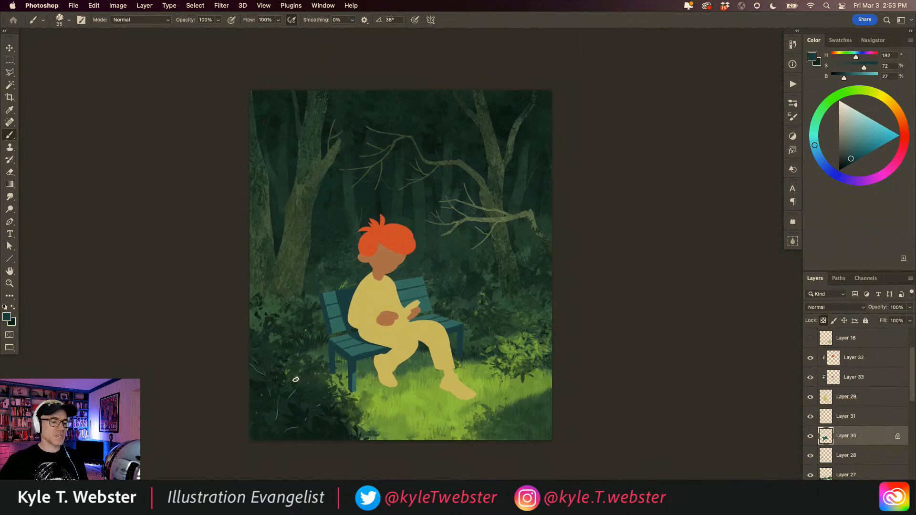
{"action": "left_click", "coordinate": [335, 369], "text": "super"}
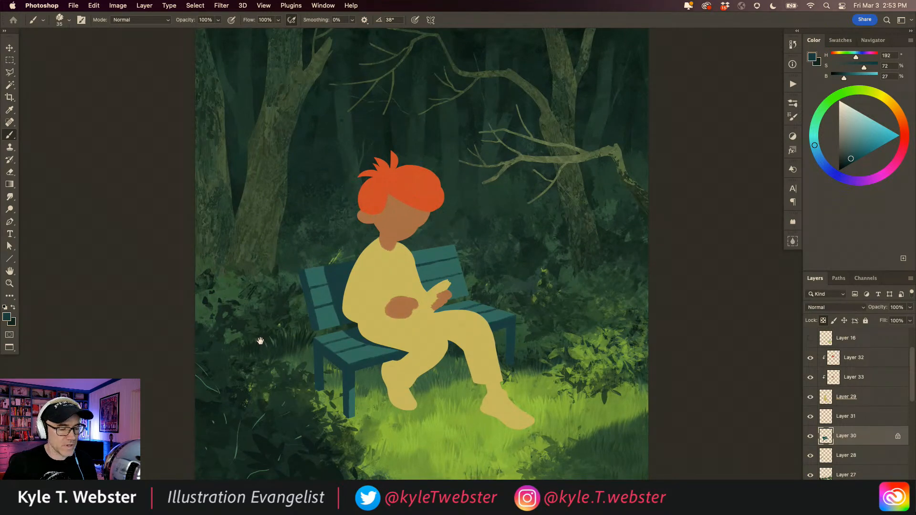
Create a new layer beneath the bench and paint grass shadow under the seat in sampled dark greens with the 464-pixel grass brush.
{"action": "left_click", "coordinate": [298, 340], "text": "alt+super"}
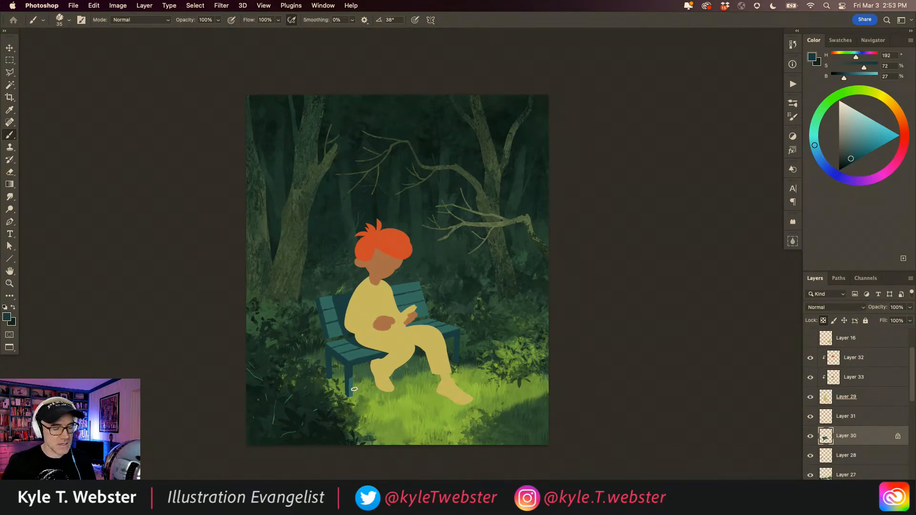
{"action": "left_click", "coordinate": [357, 407], "text": "super"}
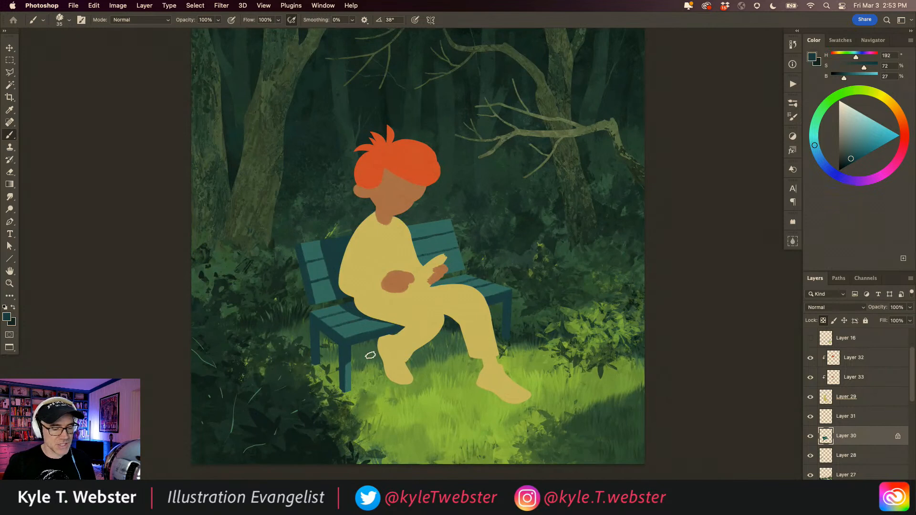
{"action": "left_click", "coordinate": [826, 459]}
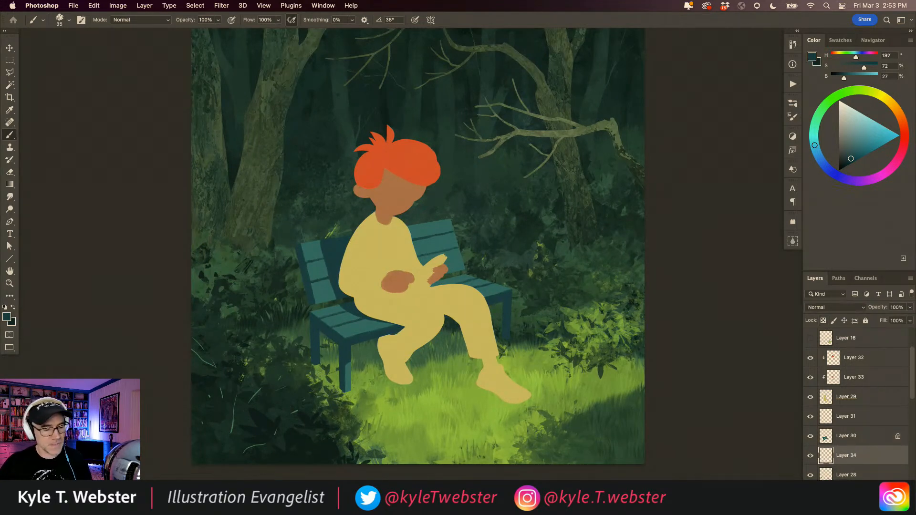
{"action": "left_click", "coordinate": [366, 351], "text": "alt"}
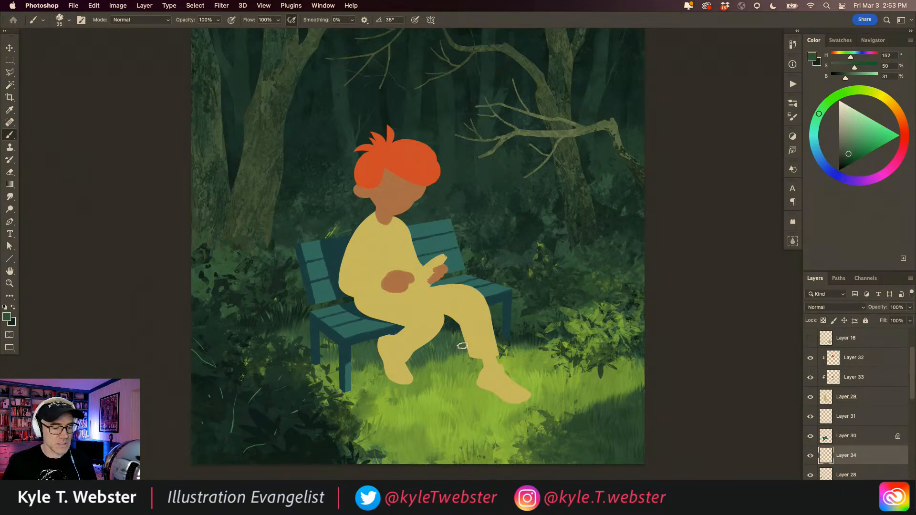
{"action": "left_click", "coordinate": [793, 104]}
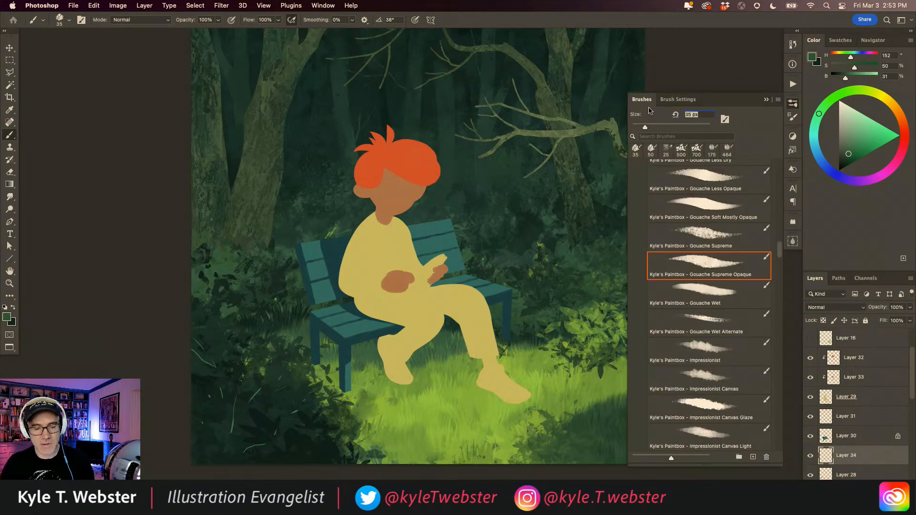
{"action": "left_click", "coordinate": [727, 149]}
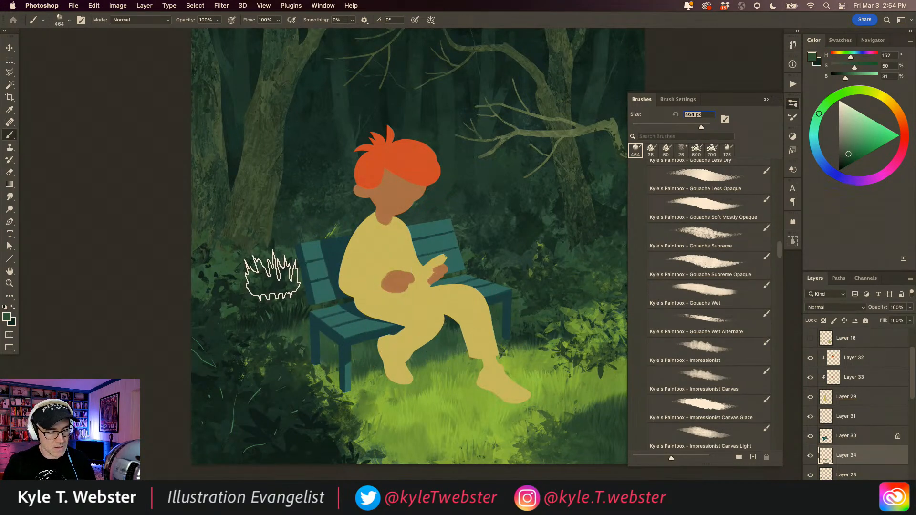
{"action": "left_click", "coordinate": [517, 333], "text": "alt"}
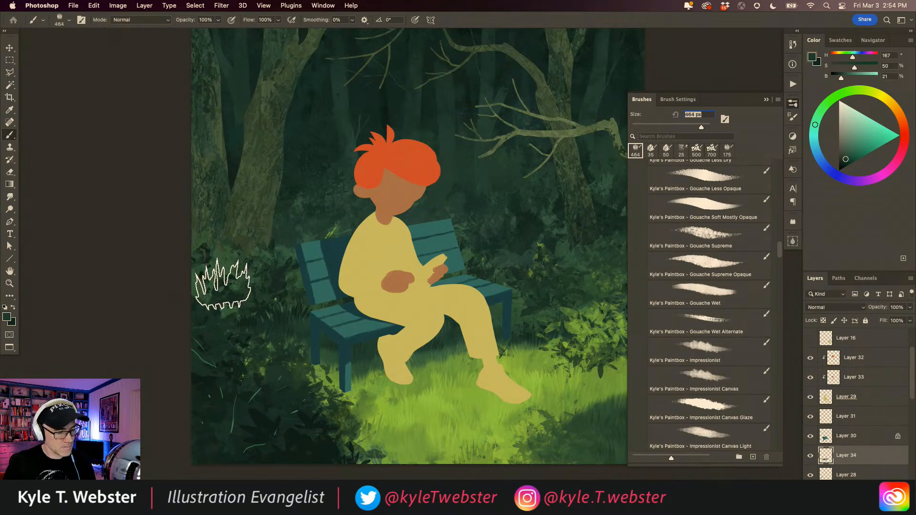
Reduce the grass brush to 200 px and blend sampled green blades around the bench legs and feet, checking the whole picture.
{"action": "left_click", "coordinate": [300, 381], "text": "alt"}
{"action": "left_click", "coordinate": [300, 381], "text": "alt"}
{"action": "left_click", "coordinate": [308, 394], "text": "super"}
{"action": "left_click", "coordinate": [306, 392], "text": "super"}
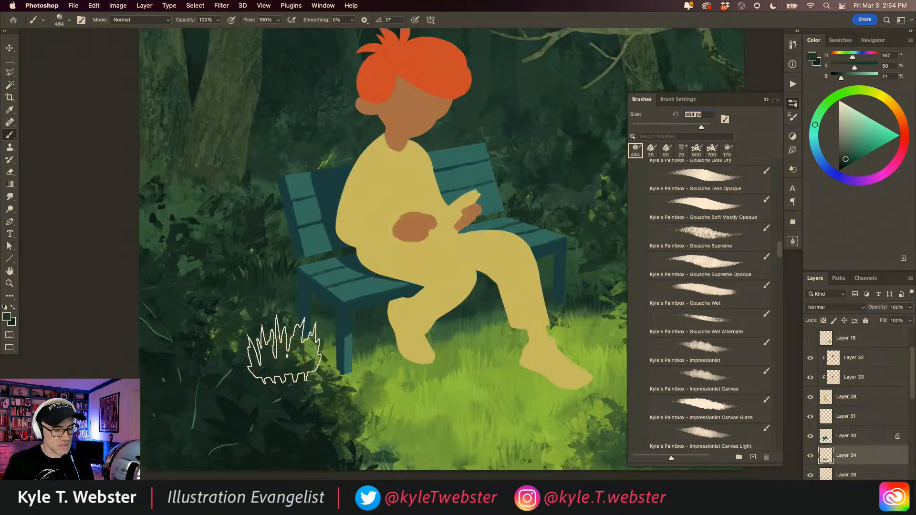
{"action": "key", "text": "bracketleft"}
{"action": "key", "text": "bracketleft"}
{"action": "key", "text": "bracketleft"}
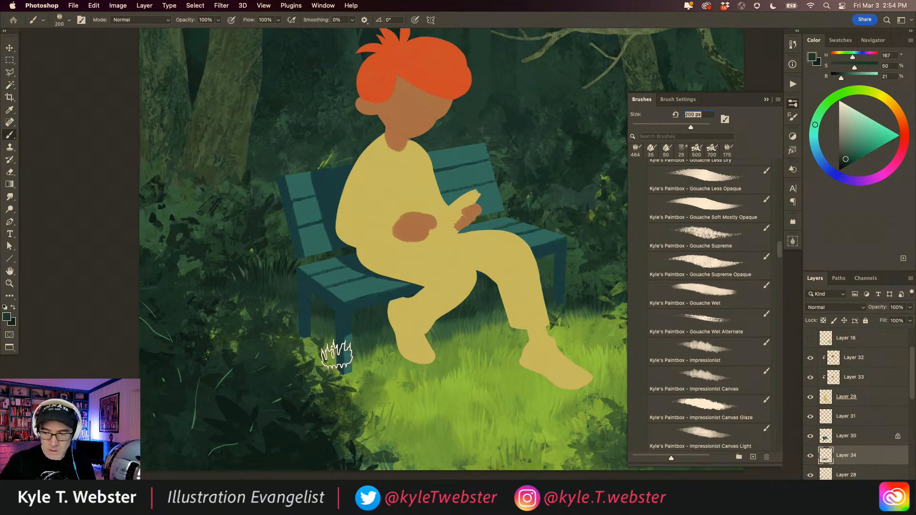
{"action": "left_click", "coordinate": [368, 342], "text": "alt"}
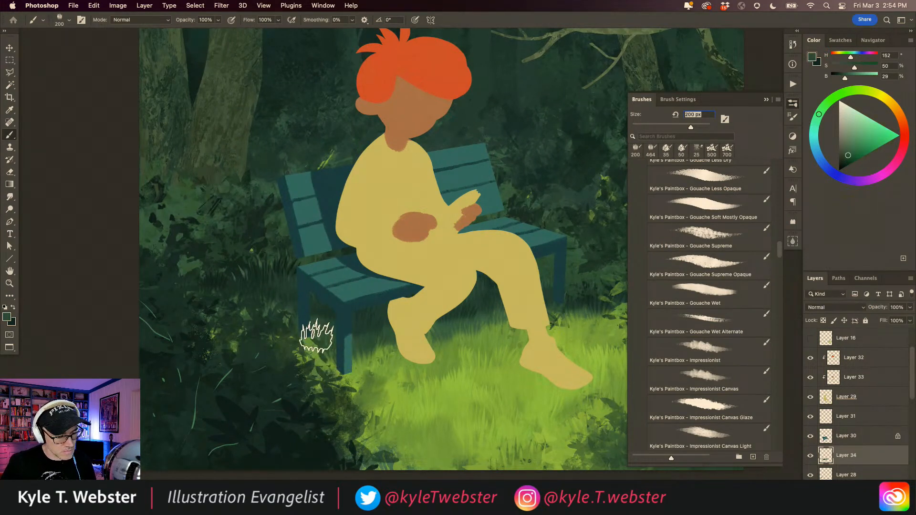
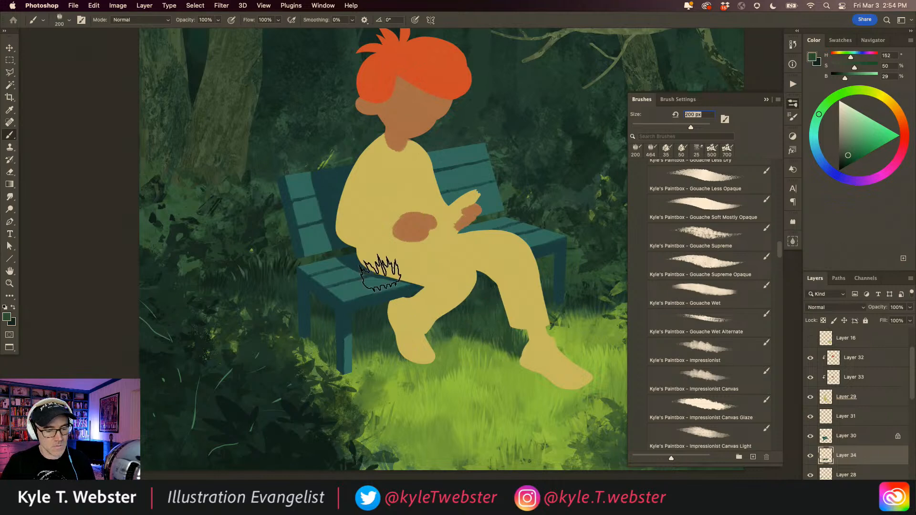
{"action": "left_click", "coordinate": [330, 367], "text": "alt"}
{"action": "left_click", "coordinate": [329, 367], "text": "alt"}
{"action": "left_click", "coordinate": [413, 362]}
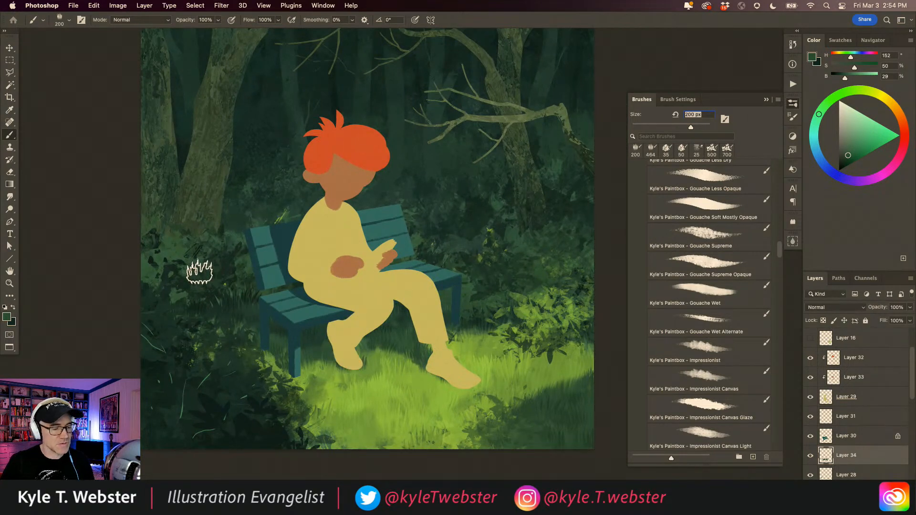
{"action": "left_click", "coordinate": [319, 360], "text": "alt"}
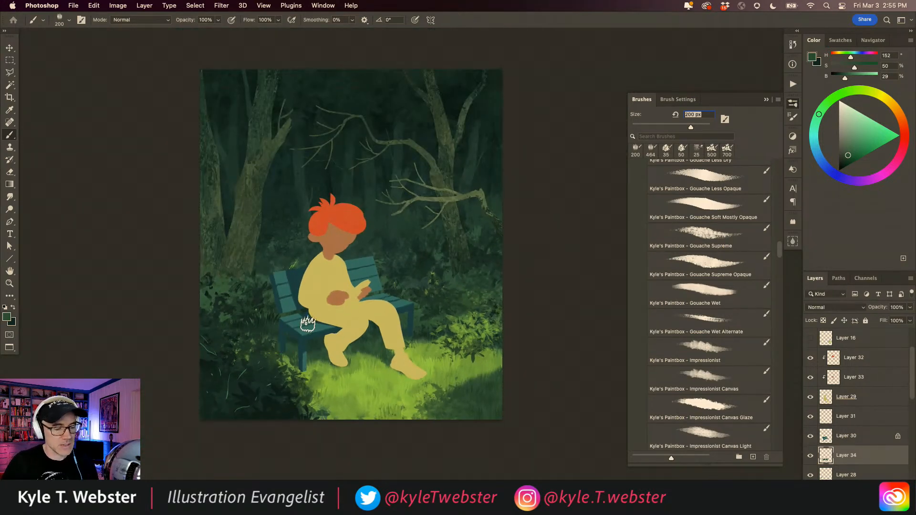
Lock transparency on the hair layer (Layer 32) and paint dark red shadows on the fringe and back hair with the 35-pixel gouache brush.
{"action": "left_click_drag", "start_coordinate": [778, 247], "coordinate": [778, 246]}
{"action": "scroll", "coordinate": [676, 244], "scroll_direction": "up", "scroll_amount": 5}
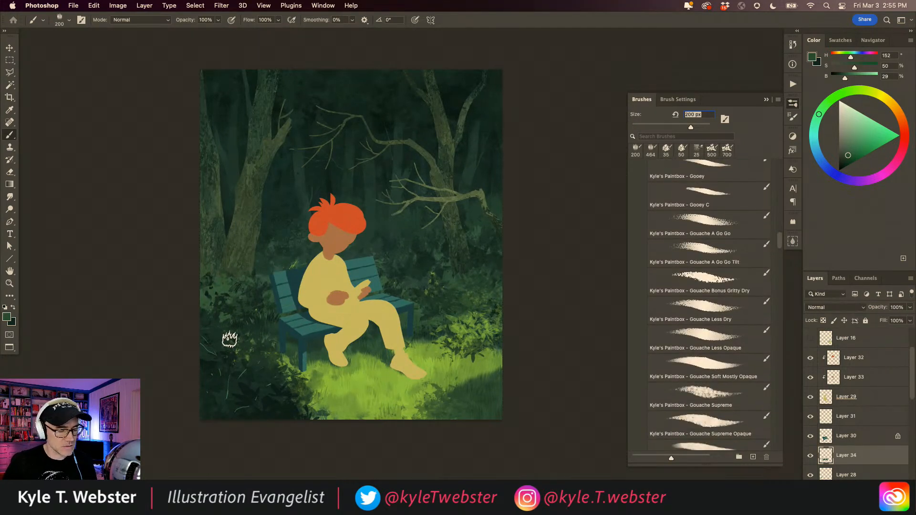
{"action": "scroll", "coordinate": [228, 339], "scroll_direction": "up", "scroll_amount": 3}
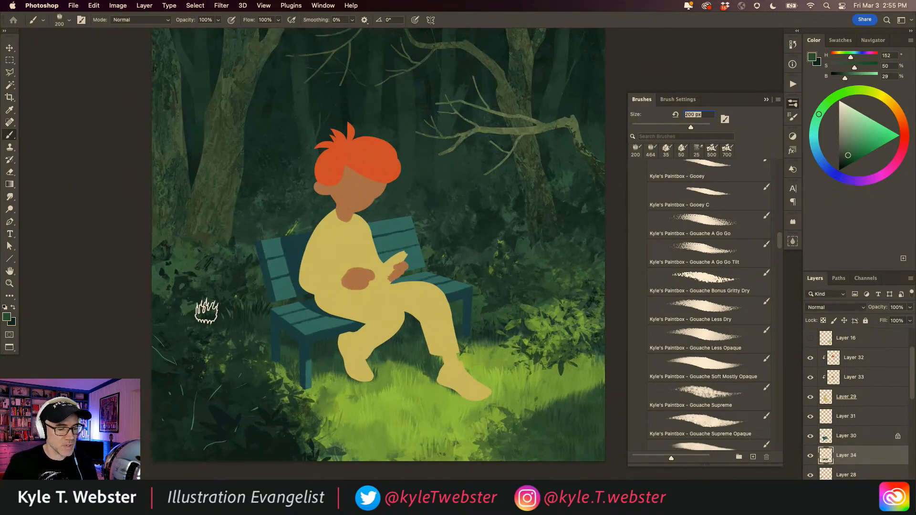
{"action": "left_click", "coordinate": [832, 360]}
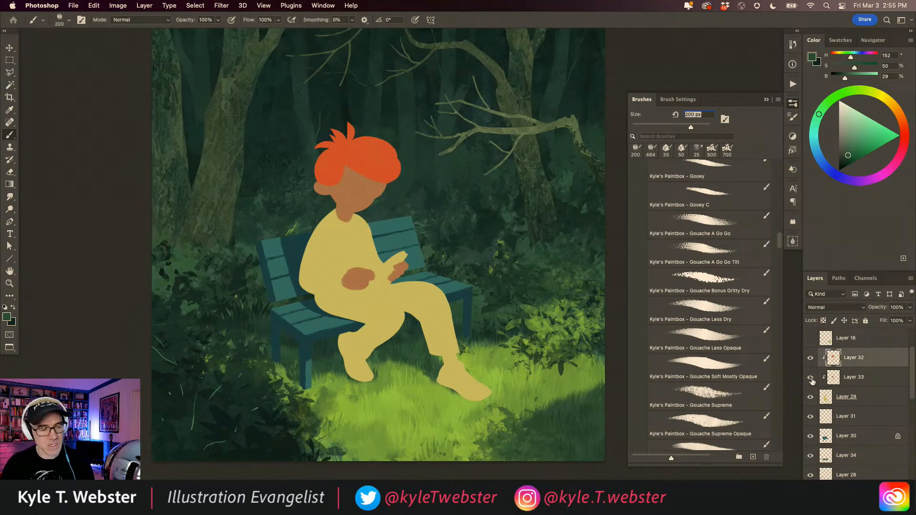
{"action": "scroll", "coordinate": [325, 171], "scroll_direction": "up", "scroll_amount": 2}
{"action": "left_click_drag", "start_coordinate": [324, 172], "coordinate": [402, 218]}
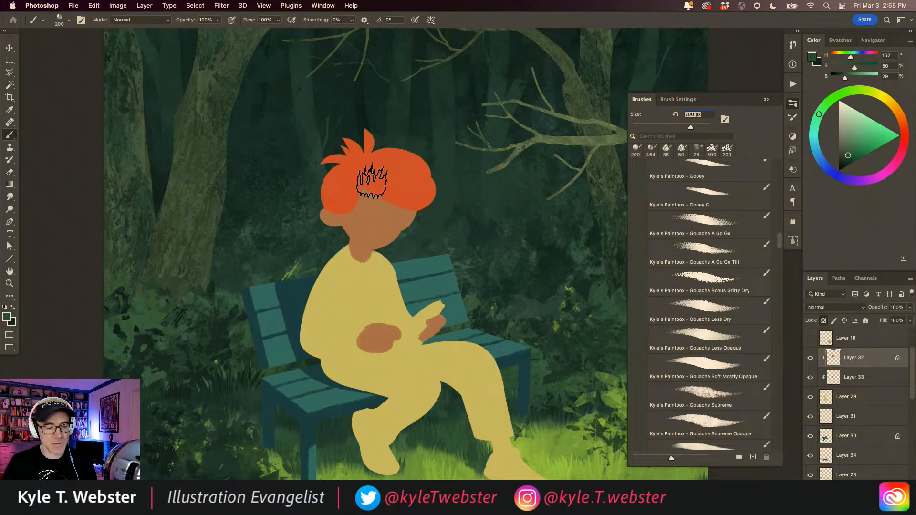
{"action": "left_click", "coordinate": [388, 179], "text": "alt"}
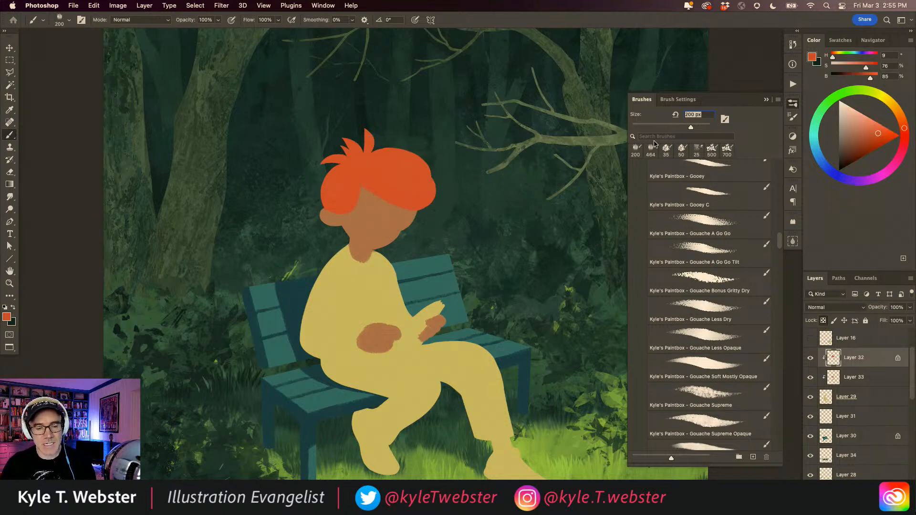
{"action": "left_click", "coordinate": [666, 150]}
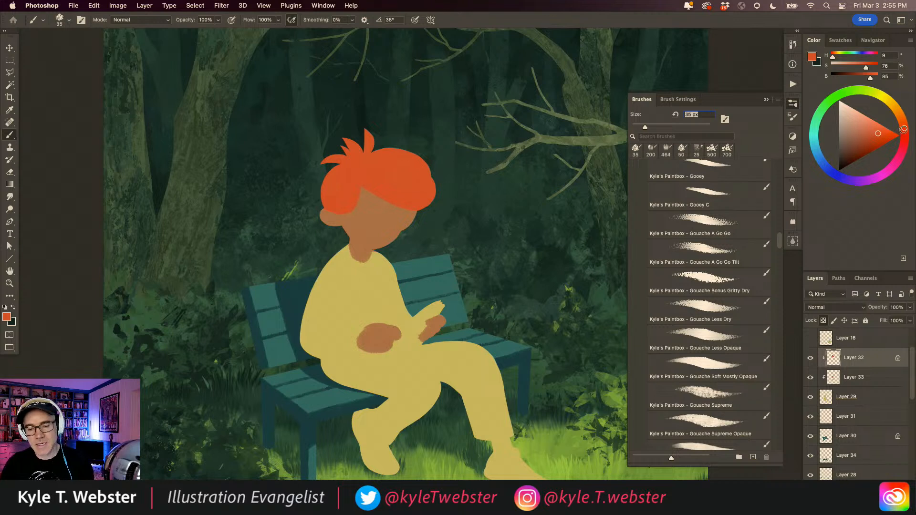
{"action": "left_click", "coordinate": [864, 145]}
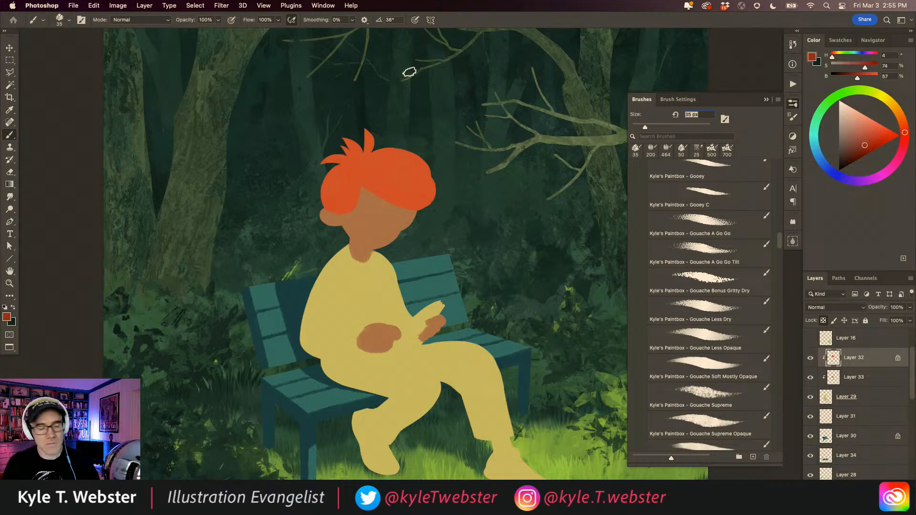
{"action": "mouse_move", "coordinate": [426, 192]}
{"action": "left_mouse_down"}
{"action": "mouse_move", "coordinate": [392, 198]}
{"action": "mouse_move", "coordinate": [363, 184]}
{"action": "mouse_move", "coordinate": [423, 178]}
{"action": "mouse_move", "coordinate": [375, 178]}
{"action": "mouse_move", "coordinate": [412, 207]}
{"action": "left_mouse_up"}
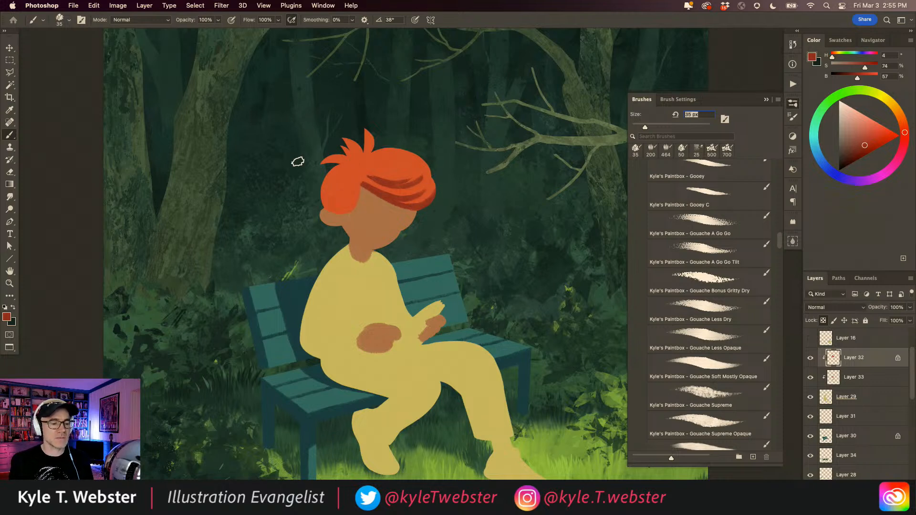
{"action": "mouse_move", "coordinate": [328, 172]}
{"action": "left_mouse_down"}
{"action": "mouse_move", "coordinate": [346, 199]}
{"action": "mouse_move", "coordinate": [358, 192]}
{"action": "mouse_move", "coordinate": [334, 211]}
{"action": "mouse_move", "coordinate": [324, 190]}
{"action": "mouse_move", "coordinate": [345, 198]}
{"action": "mouse_move", "coordinate": [354, 191]}
{"action": "mouse_move", "coordinate": [331, 194]}
{"action": "mouse_move", "coordinate": [341, 182]}
{"action": "mouse_move", "coordinate": [354, 188]}
{"action": "mouse_move", "coordinate": [337, 164]}
{"action": "left_mouse_up"}
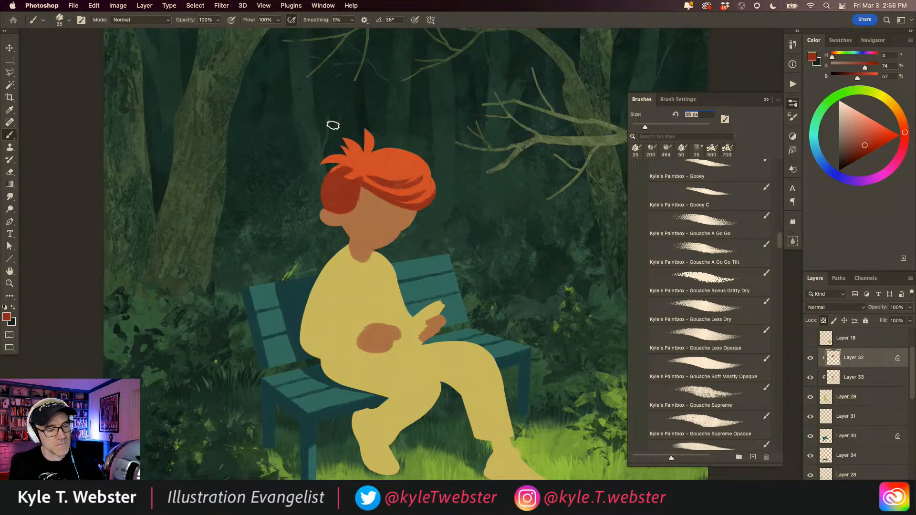
Shape the spiky tufts on the crown with strokes of sampled orange and dark red.
{"action": "left_click", "coordinate": [343, 159], "text": "super"}
{"action": "left_click", "coordinate": [352, 163], "text": "alt"}
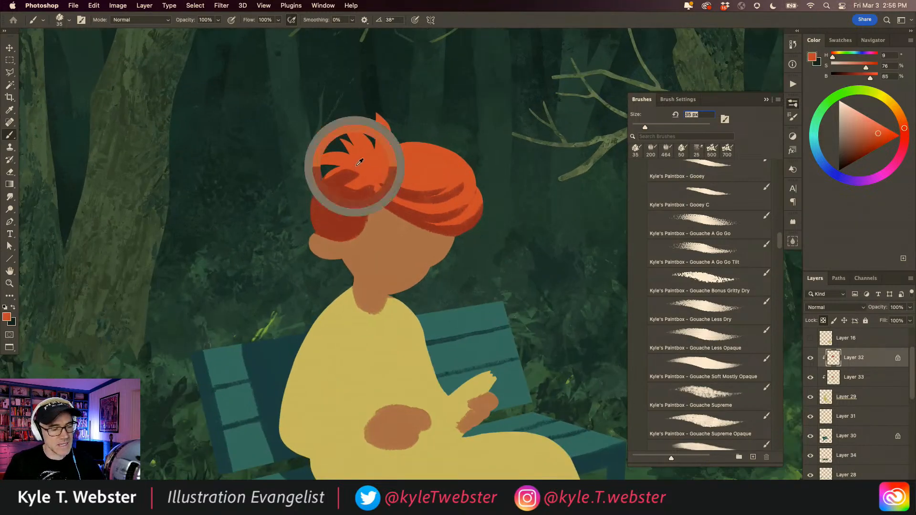
{"action": "left_click", "coordinate": [364, 194], "text": "alt"}
{"action": "mouse_move", "coordinate": [383, 180]}
{"action": "left_mouse_down"}
{"action": "mouse_move", "coordinate": [377, 164]}
{"action": "mouse_move", "coordinate": [367, 167]}
{"action": "mouse_move", "coordinate": [365, 150]}
{"action": "left_mouse_up"}
{"action": "mouse_move", "coordinate": [377, 110]}
{"action": "left_mouse_down"}
{"action": "mouse_move", "coordinate": [401, 162]}
{"action": "mouse_move", "coordinate": [378, 173]}
{"action": "mouse_move", "coordinate": [343, 143]}
{"action": "mouse_move", "coordinate": [356, 147]}
{"action": "mouse_move", "coordinate": [371, 178]}
{"action": "mouse_move", "coordinate": [352, 157]}
{"action": "mouse_move", "coordinate": [373, 167]}
{"action": "left_mouse_up"}
{"action": "left_click", "coordinate": [390, 137], "text": "alt"}
{"action": "left_click", "coordinate": [367, 154], "text": "alt"}
{"action": "mouse_move", "coordinate": [338, 133]}
{"action": "left_mouse_down"}
{"action": "mouse_move", "coordinate": [363, 139]}
{"action": "mouse_move", "coordinate": [315, 164]}
{"action": "mouse_move", "coordinate": [346, 166]}
{"action": "left_mouse_up"}
{"action": "left_click", "coordinate": [361, 146], "text": "alt"}
{"action": "left_click", "coordinate": [351, 147], "text": "alt"}
{"action": "left_click", "coordinate": [333, 198], "text": "alt"}
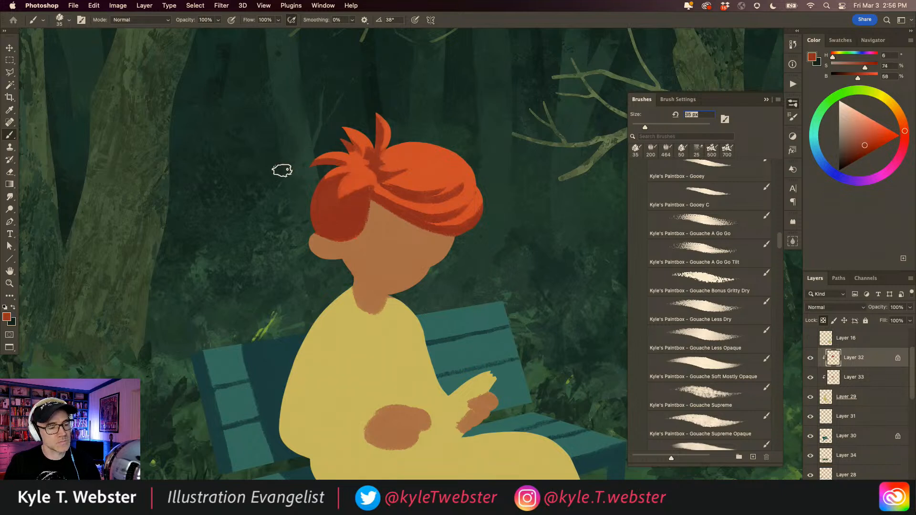
Paint sampled orange and dark red strands over the back of the head and beside the face.
{"action": "left_click", "coordinate": [322, 172], "text": "alt"}
{"action": "left_click", "coordinate": [333, 185], "text": "alt"}
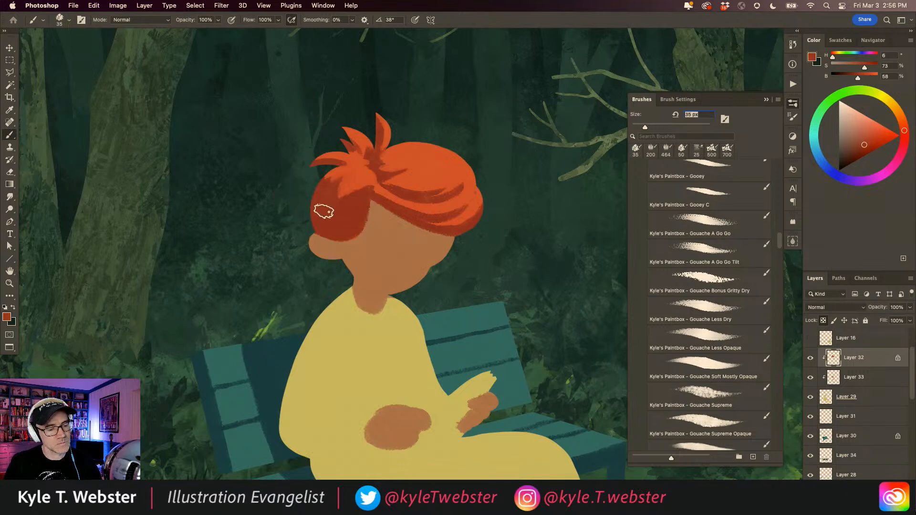
{"action": "left_click", "coordinate": [355, 195], "text": "alt"}
{"action": "left_click_drag", "start_coordinate": [369, 182], "coordinate": [359, 221]}
{"action": "left_click", "coordinate": [376, 200], "text": "alt"}
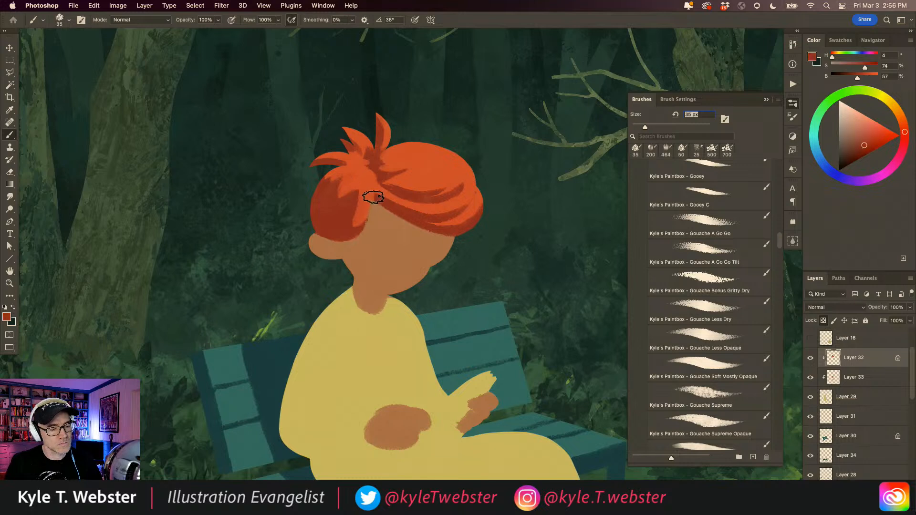
{"action": "left_click", "coordinate": [363, 204], "text": "alt"}
{"action": "mouse_move", "coordinate": [366, 210]}
{"action": "left_mouse_down"}
{"action": "mouse_move", "coordinate": [358, 229]}
{"action": "mouse_move", "coordinate": [335, 226]}
{"action": "mouse_move", "coordinate": [338, 235]}
{"action": "mouse_move", "coordinate": [351, 213]}
{"action": "mouse_move", "coordinate": [343, 226]}
{"action": "mouse_move", "coordinate": [363, 221]}
{"action": "mouse_move", "coordinate": [333, 239]}
{"action": "mouse_move", "coordinate": [351, 237]}
{"action": "left_mouse_up"}
{"action": "left_click", "coordinate": [334, 224], "text": "alt"}
Shift the brush colour to a brownish orange with hue 27 and paint a thin rim along the hair's back edge.
{"action": "left_click_drag", "start_coordinate": [317, 300], "coordinate": [304, 305], "text": "super"}
{"action": "left_click_drag", "start_coordinate": [291, 339], "coordinate": [303, 326]}
{"action": "left_click", "coordinate": [334, 287], "text": "super"}
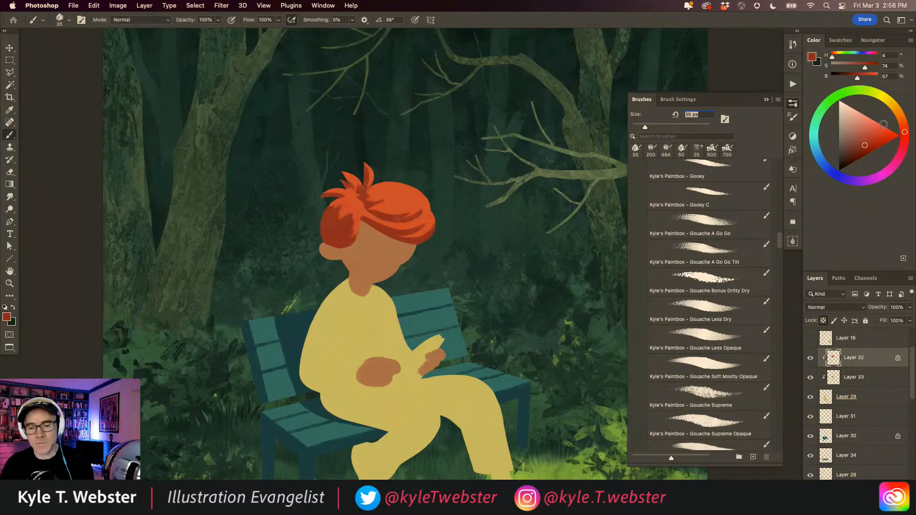
{"action": "left_click", "coordinate": [901, 115]}
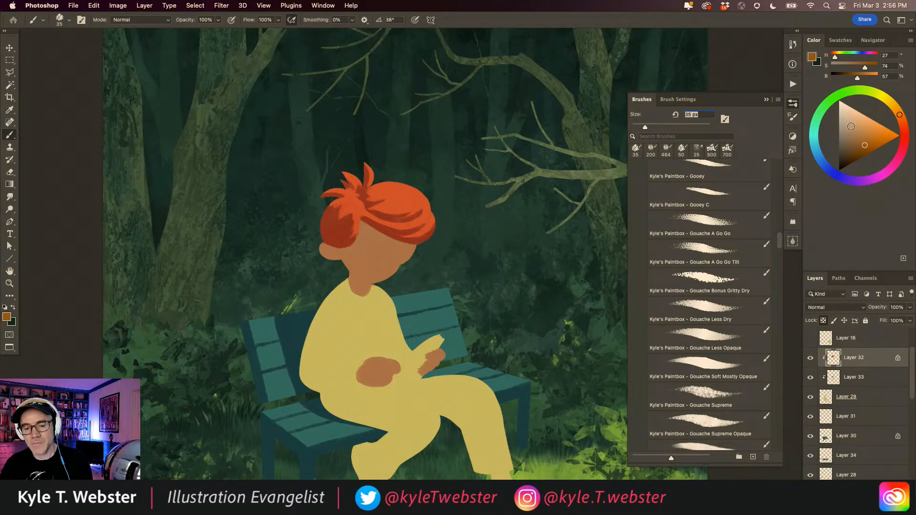
{"action": "left_click", "coordinate": [303, 237]}
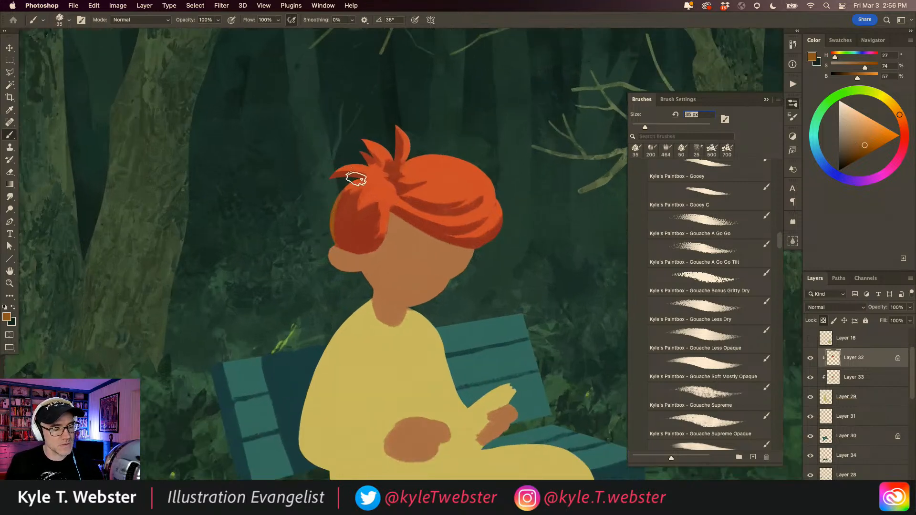
Examine how the shaded hair reads within the whole composition at several zoom levels.
{"action": "left_click", "coordinate": [304, 302], "text": "alt"}
{"action": "left_click", "coordinate": [304, 302], "text": "alt"}
{"action": "left_click", "coordinate": [304, 303], "text": "alt"}
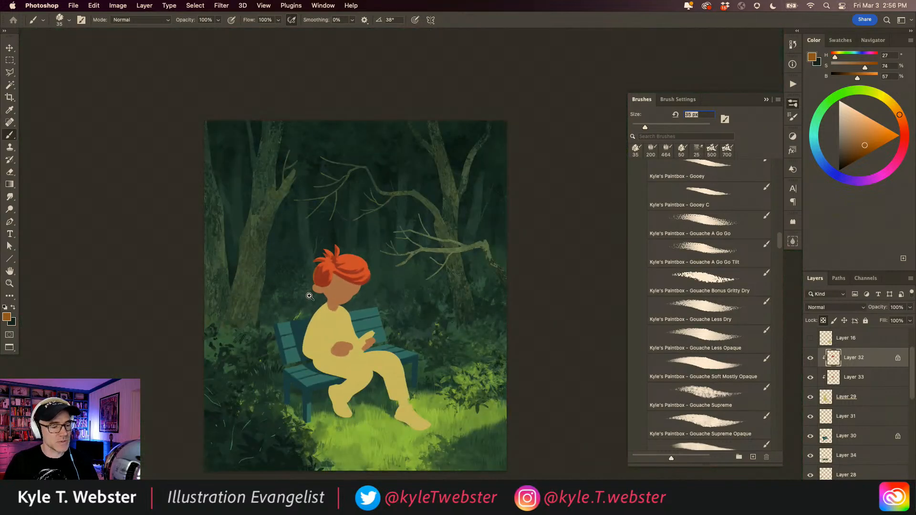
{"action": "left_click", "coordinate": [309, 296]}
{"action": "left_click", "coordinate": [310, 297]}
{"action": "left_click", "coordinate": [307, 313], "text": "alt"}
{"action": "left_click", "coordinate": [307, 313], "text": "alt"}
{"action": "left_click", "coordinate": [307, 313], "text": "alt"}
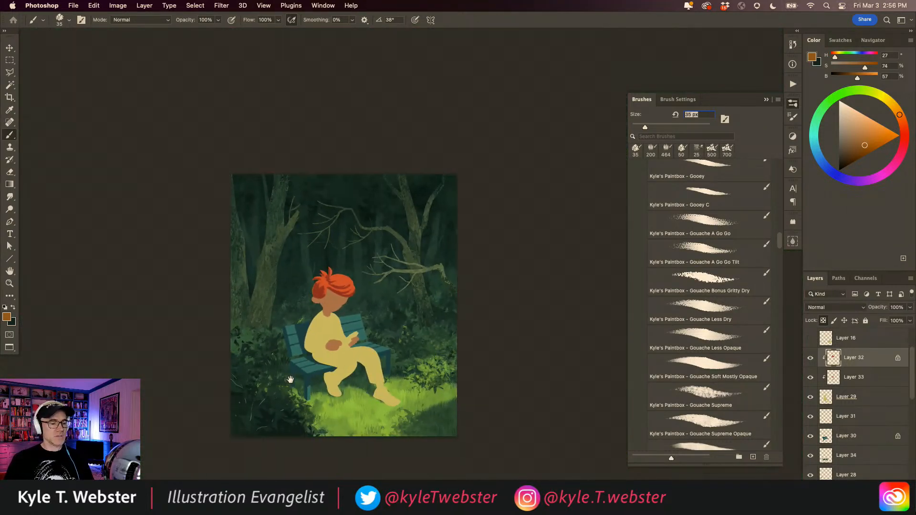
{"action": "left_click_drag", "start_coordinate": [285, 384], "coordinate": [303, 344]}
{"action": "left_click", "coordinate": [361, 293]}
{"action": "left_click", "coordinate": [361, 294]}
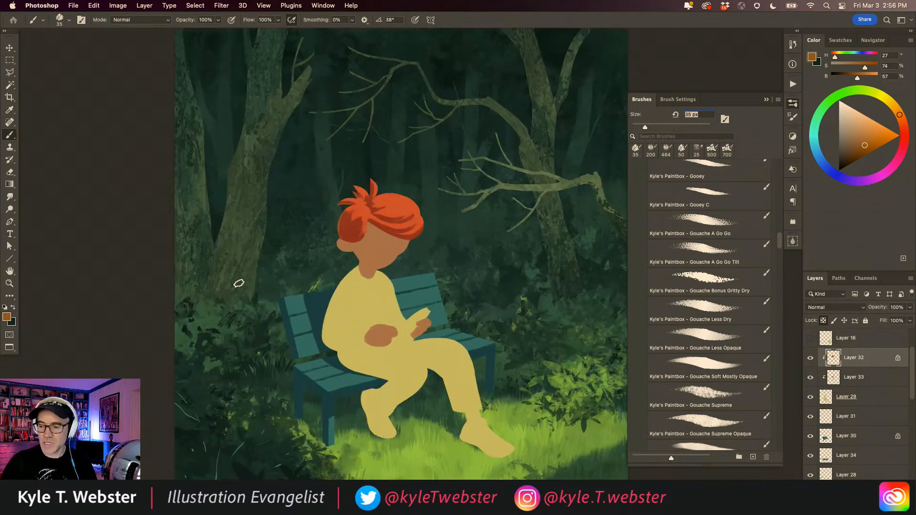
Darken Layer 32 with a Curves adjustment, lowering the shadows and mapping input 184 to output 172, and review the full illustration.
{"action": "key", "text": "super+m"}
{"action": "left_click_drag", "start_coordinate": [120, 200], "coordinate": [119, 211]}
{"action": "left_click_drag", "start_coordinate": [152, 175], "coordinate": [153, 172]}
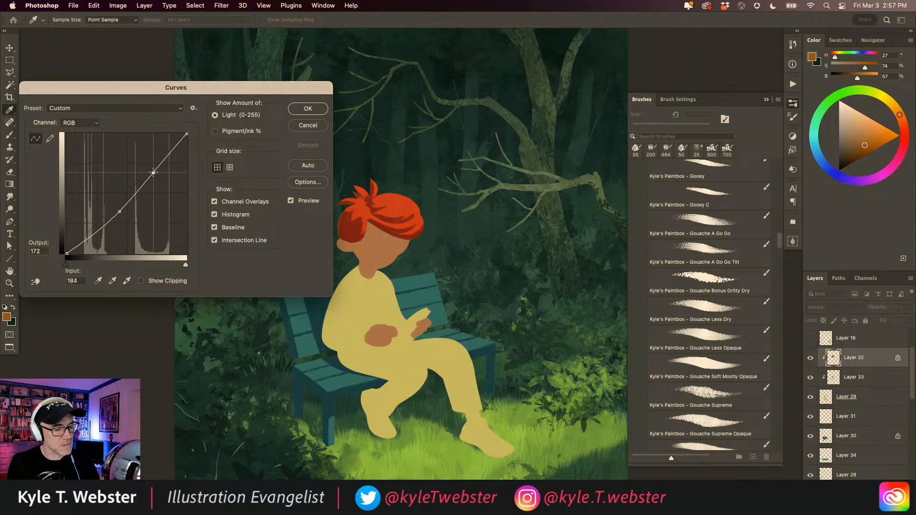
{"action": "left_click", "coordinate": [308, 109]}
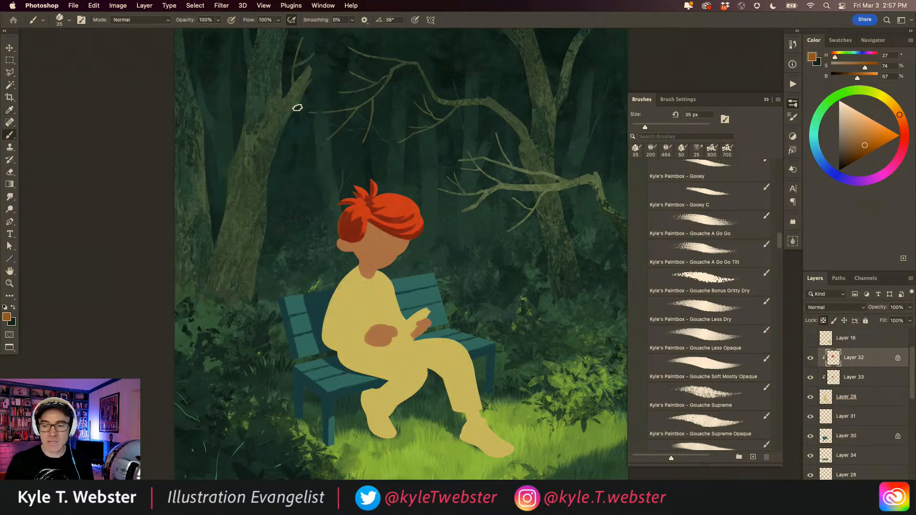
{"action": "left_click", "coordinate": [336, 329], "text": "alt"}
{"action": "left_click_drag", "start_coordinate": [288, 336], "coordinate": [328, 334]}
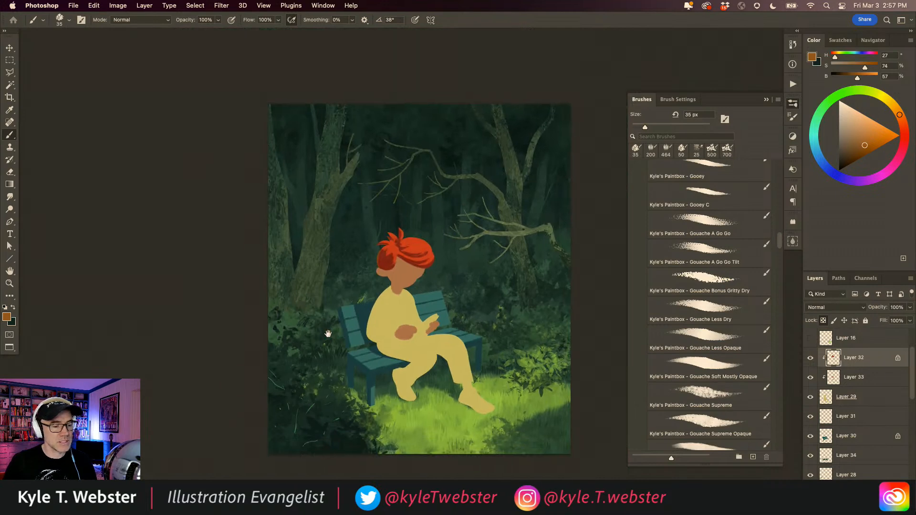
Add a new layer above Layer 32, clip it to the figure layers and set its blend mode to Multiply.
{"action": "left_click", "coordinate": [384, 320], "text": "super"}
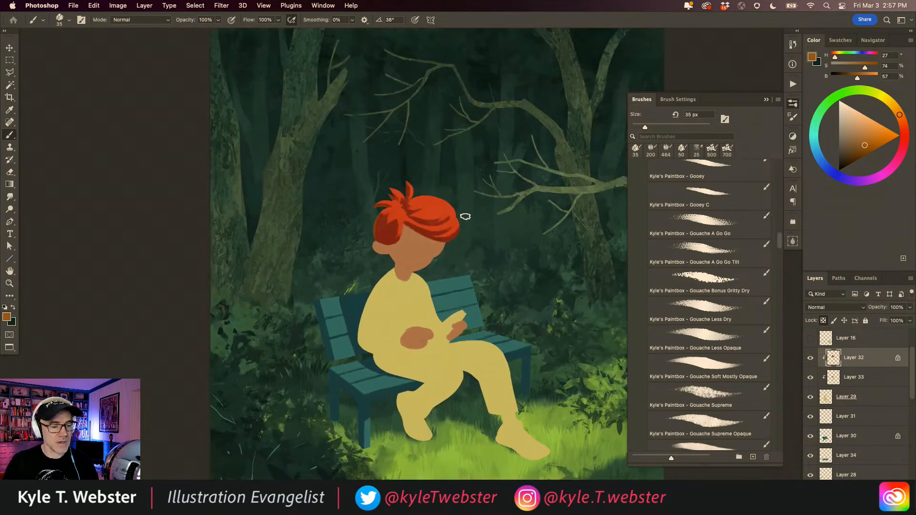
{"action": "left_click", "coordinate": [368, 243], "text": "super"}
{"action": "left_click_drag", "start_coordinate": [362, 246], "coordinate": [315, 257]}
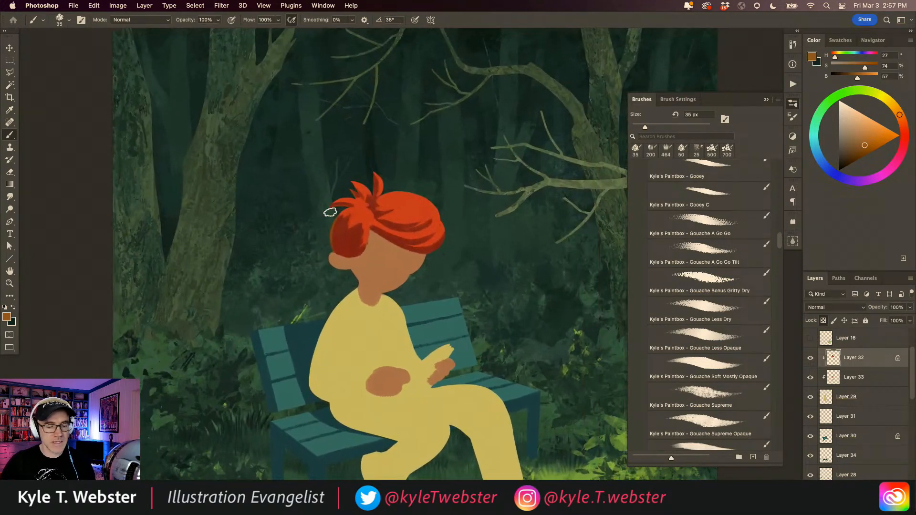
{"action": "left_click", "coordinate": [833, 358], "text": "super"}
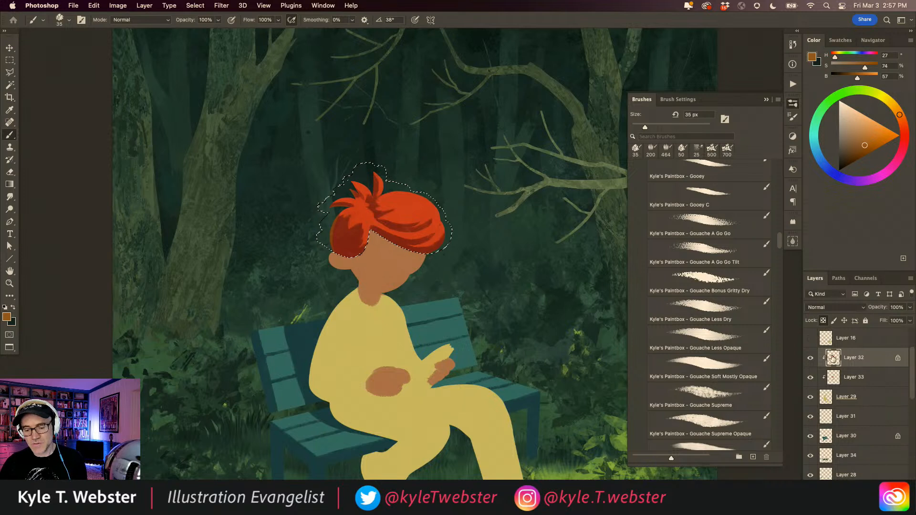
{"action": "key", "text": "super+d"}
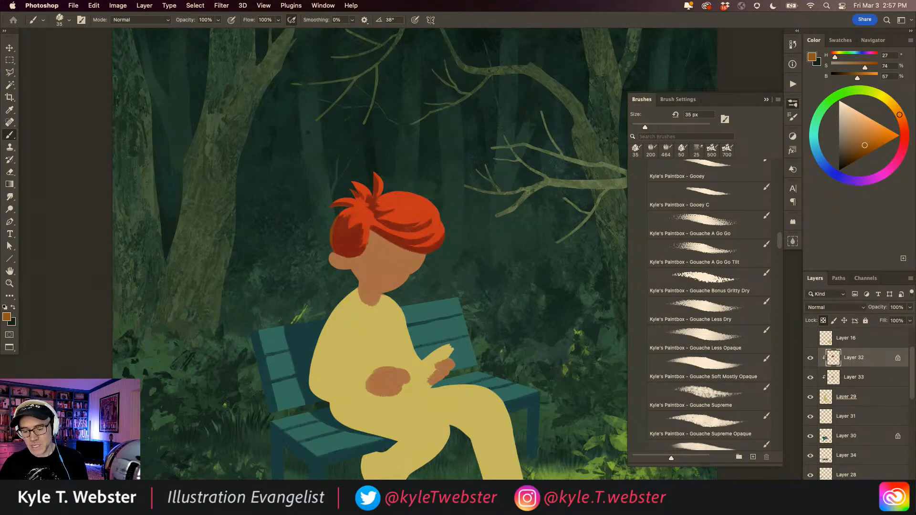
{"action": "key", "text": "super+shift+alt+n"}
{"action": "left_click", "coordinate": [840, 365], "text": "alt"}
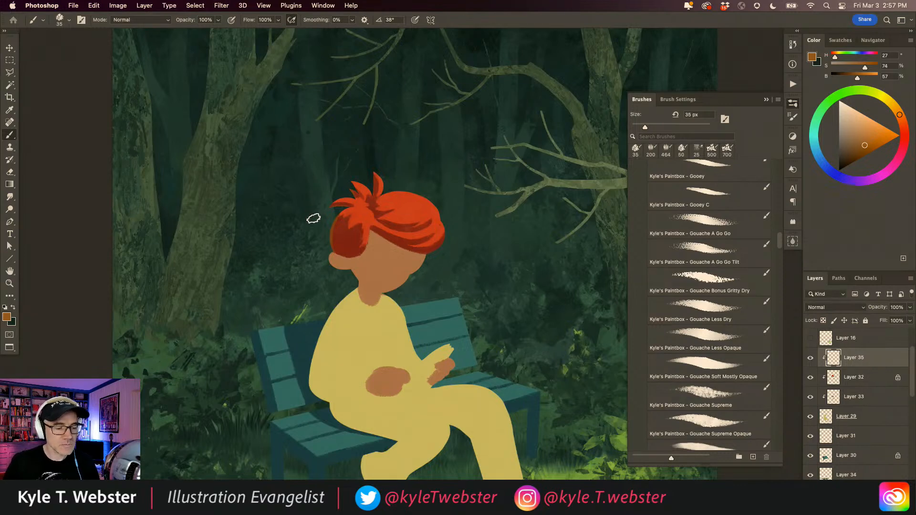
{"action": "left_click", "coordinate": [830, 308]}
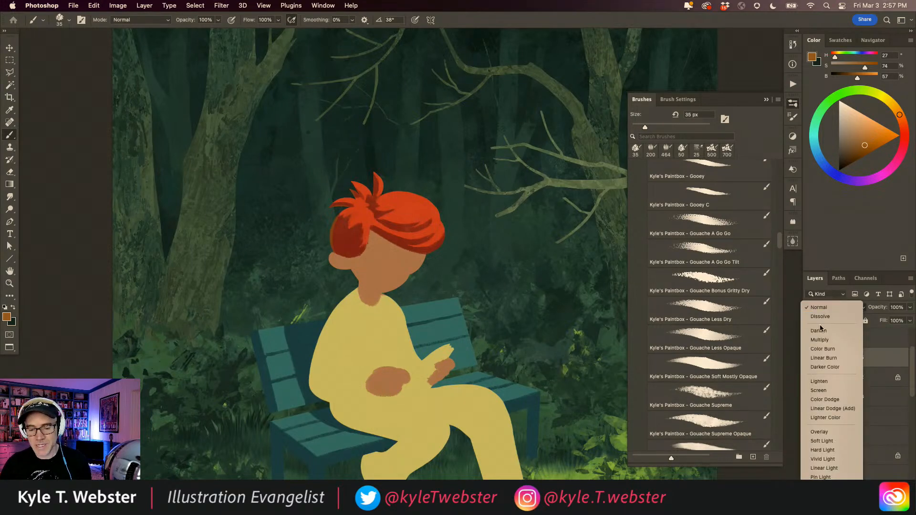
{"action": "left_click", "coordinate": [820, 340]}
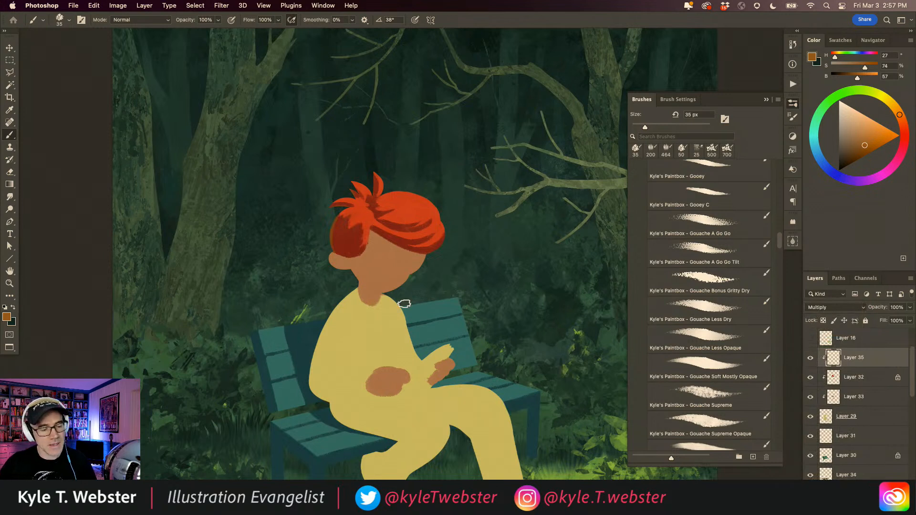
Sample teal from the bench, set the Multiply layer's opacity to 40% and try a broad shadow over the top of the hair.
{"action": "left_click", "coordinate": [422, 306], "text": "alt"}
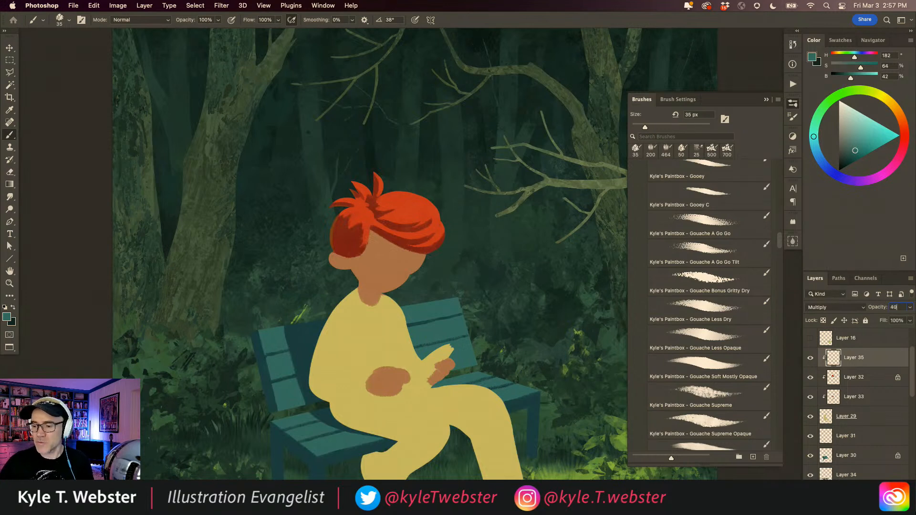
{"action": "mouse_move", "coordinate": [455, 209]}
{"action": "left_mouse_down"}
{"action": "mouse_move", "coordinate": [347, 226]}
{"action": "mouse_move", "coordinate": [399, 199]}
{"action": "mouse_move", "coordinate": [399, 188]}
{"action": "mouse_move", "coordinate": [379, 183]}
{"action": "left_mouse_up"}
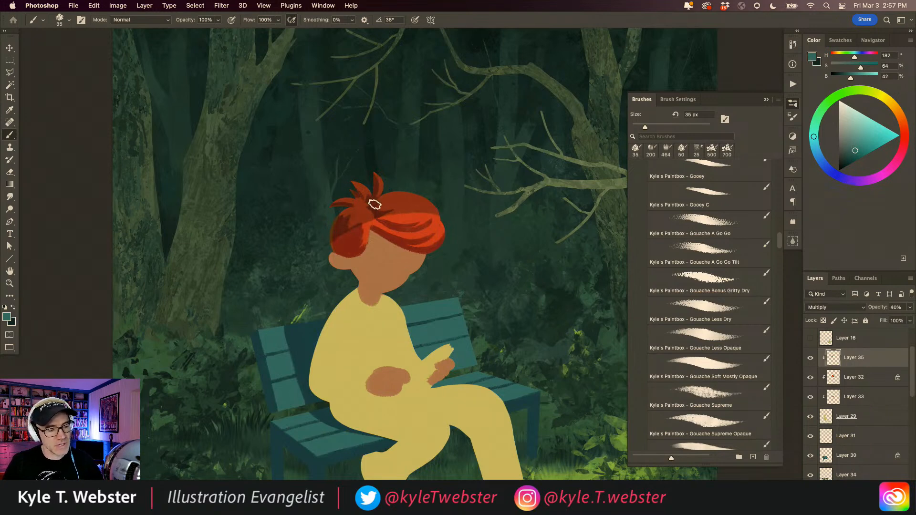
{"action": "left_click", "coordinate": [307, 311], "text": "alt"}
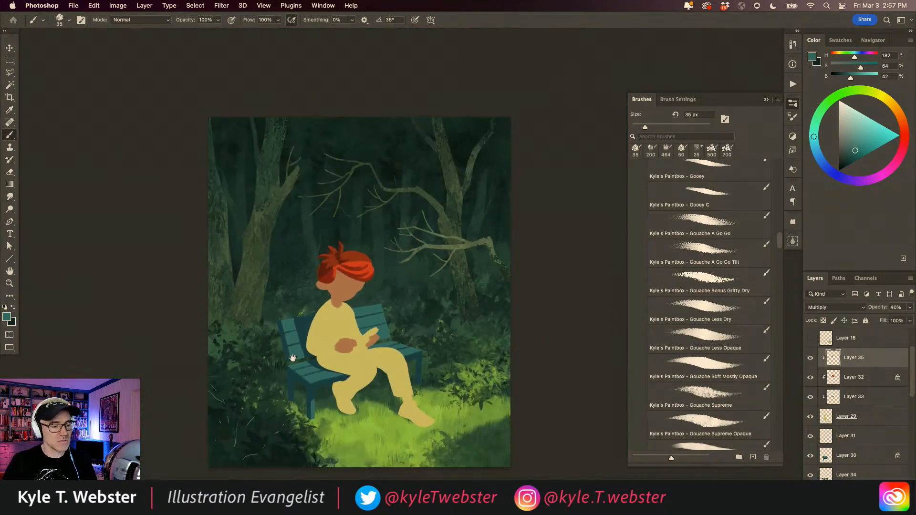
{"action": "left_click", "coordinate": [300, 358], "text": "super"}
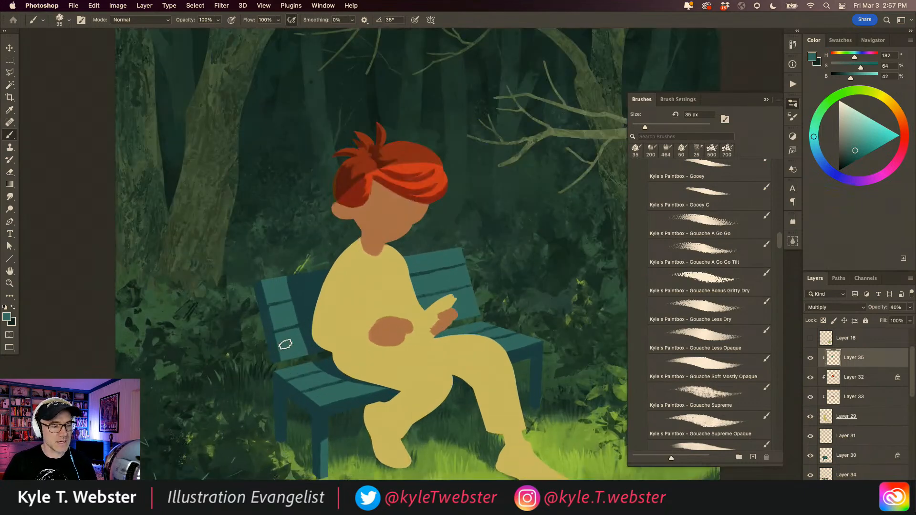
{"action": "left_click", "coordinate": [283, 345], "text": "alt"}
{"action": "left_click", "coordinate": [282, 346], "text": "alt"}
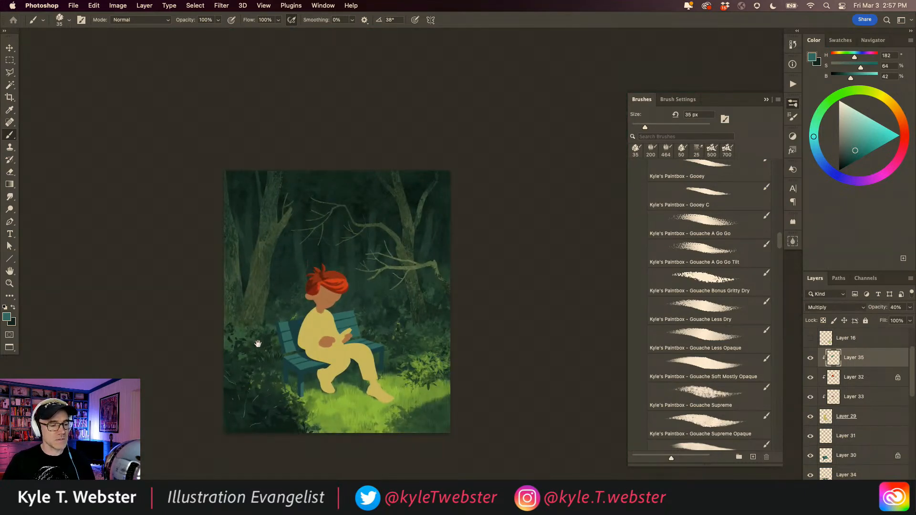
Try teal shadow strokes over the crown, tuft and back of the hair, and undo them.
{"action": "left_click", "coordinate": [298, 322], "text": "super"}
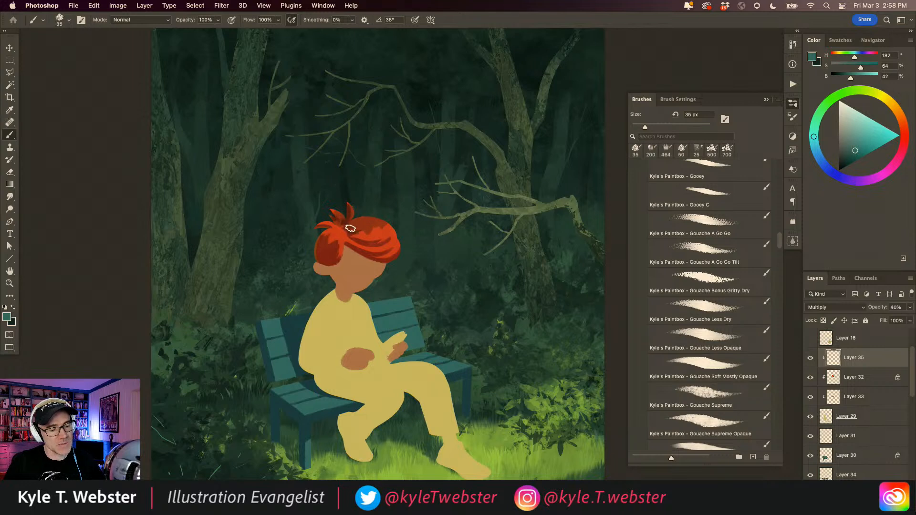
{"action": "mouse_move", "coordinate": [360, 227]}
{"action": "left_mouse_down"}
{"action": "mouse_move", "coordinate": [313, 231]}
{"action": "mouse_move", "coordinate": [327, 215]}
{"action": "left_mouse_up"}
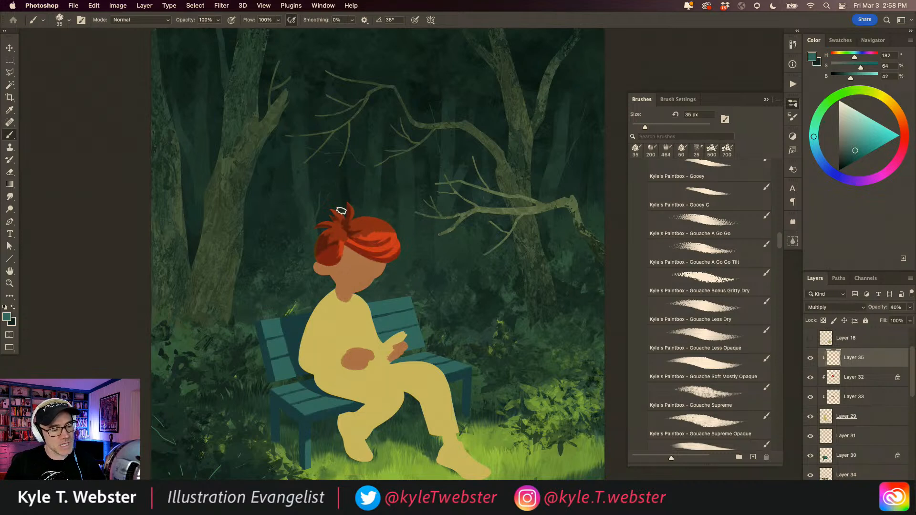
{"action": "left_click_drag", "start_coordinate": [326, 247], "coordinate": [325, 247]}
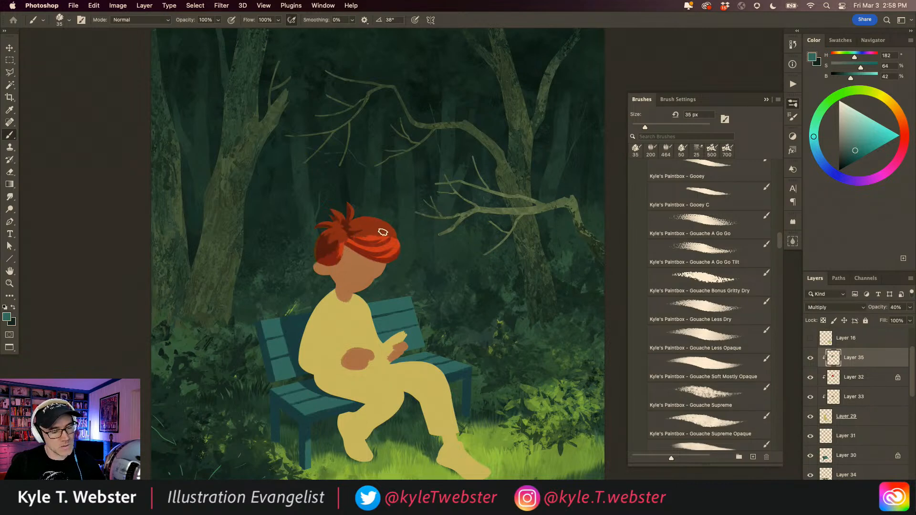
{"action": "mouse_move", "coordinate": [299, 296]}
{"action": "left_mouse_down"}
{"action": "mouse_move", "coordinate": [277, 299]}
{"action": "mouse_move", "coordinate": [339, 310]}
{"action": "left_mouse_up"}
{"action": "key", "text": "super+z"}
{"action": "key", "text": "super+z"}
{"action": "key", "text": "super+z"}
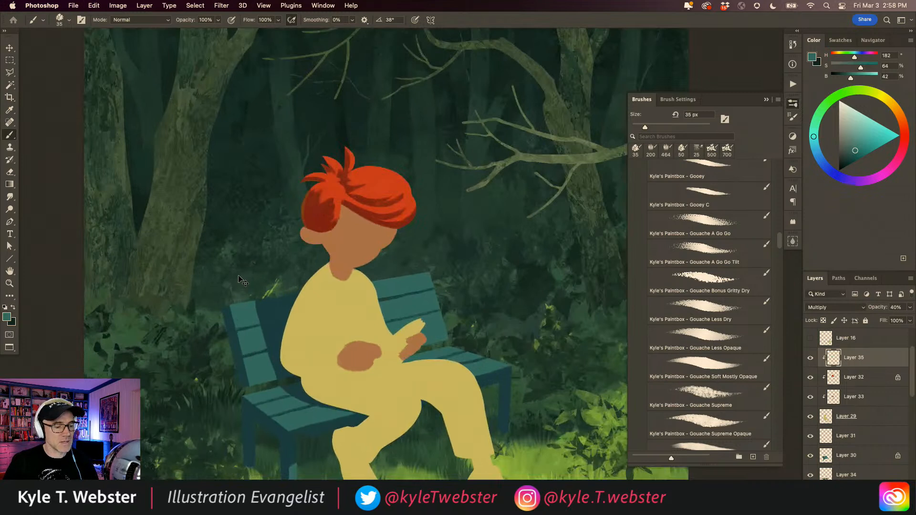
Shift the brush colour to a bluer teal with hue 193 and paint shadows over the hair's crown, tuft and back edge.
{"action": "left_click_drag", "start_coordinate": [295, 274], "coordinate": [298, 280]}
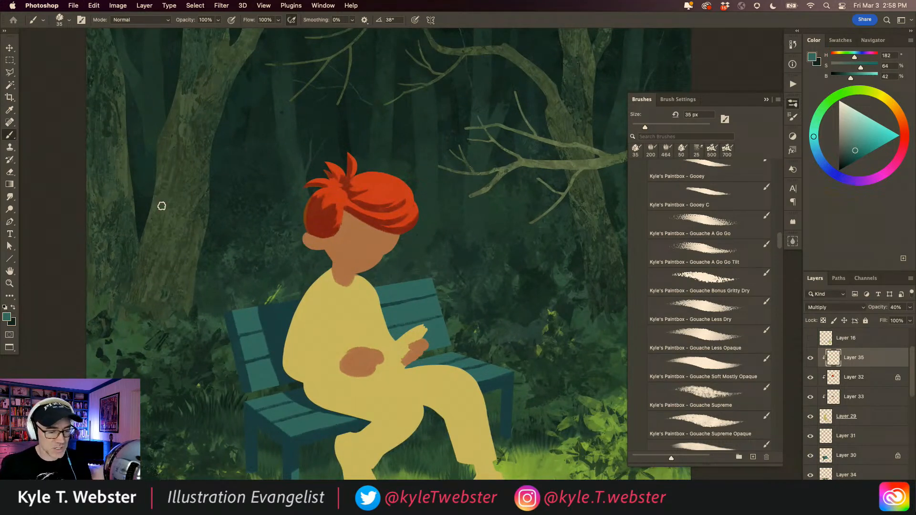
{"action": "left_click_drag", "start_coordinate": [816, 142], "coordinate": [815, 145]}
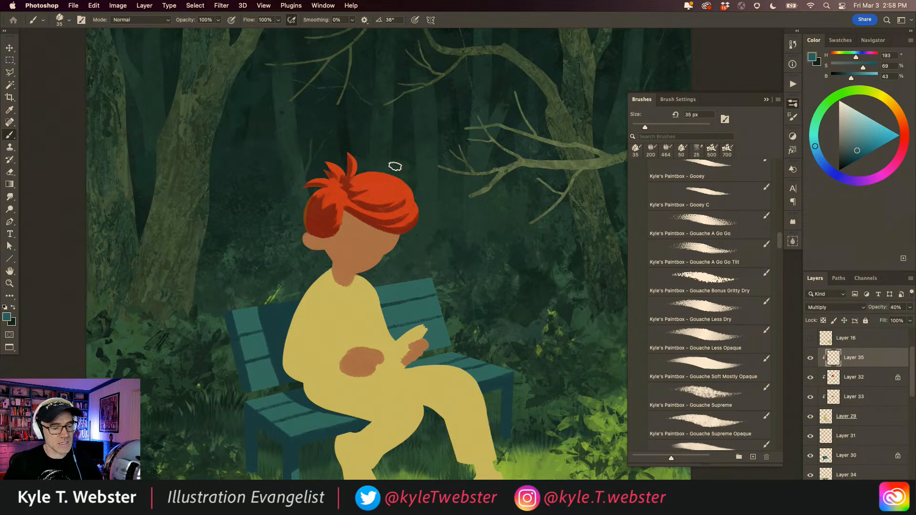
{"action": "mouse_move", "coordinate": [415, 191]}
{"action": "left_mouse_down"}
{"action": "mouse_move", "coordinate": [384, 178]}
{"action": "mouse_move", "coordinate": [345, 193]}
{"action": "mouse_move", "coordinate": [366, 172]}
{"action": "mouse_move", "coordinate": [356, 159]}
{"action": "mouse_move", "coordinate": [343, 163]}
{"action": "mouse_move", "coordinate": [322, 180]}
{"action": "mouse_move", "coordinate": [331, 185]}
{"action": "mouse_move", "coordinate": [320, 177]}
{"action": "mouse_move", "coordinate": [343, 194]}
{"action": "mouse_move", "coordinate": [298, 229]}
{"action": "left_mouse_up"}
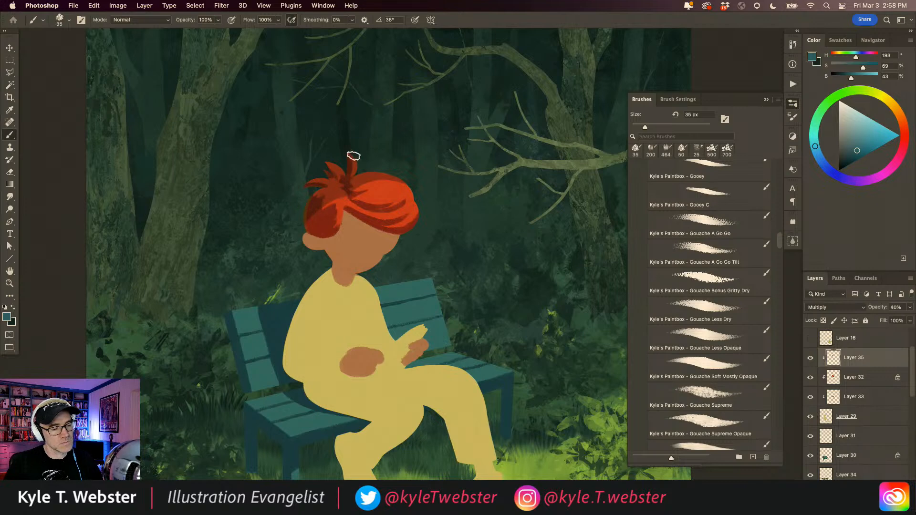
Smudge the shadow on top of the hair with a 100 px Smudge tool at 90% strength.
{"action": "left_click", "coordinate": [293, 306], "text": "alt"}
{"action": "left_click", "coordinate": [292, 306], "text": "alt"}
{"action": "left_click", "coordinate": [291, 306], "text": "alt"}
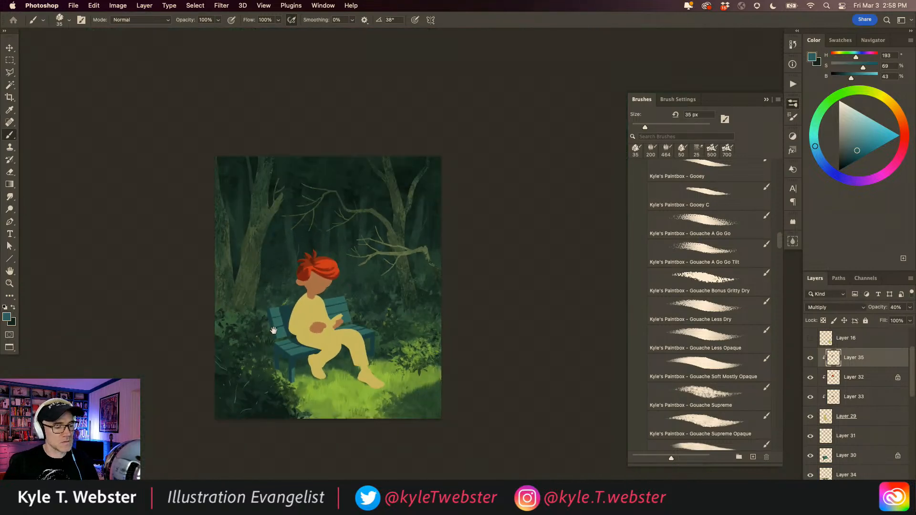
{"action": "left_click", "coordinate": [308, 323], "text": "super"}
{"action": "left_click", "coordinate": [309, 323], "text": "super"}
{"action": "left_click", "coordinate": [305, 320], "text": "super"}
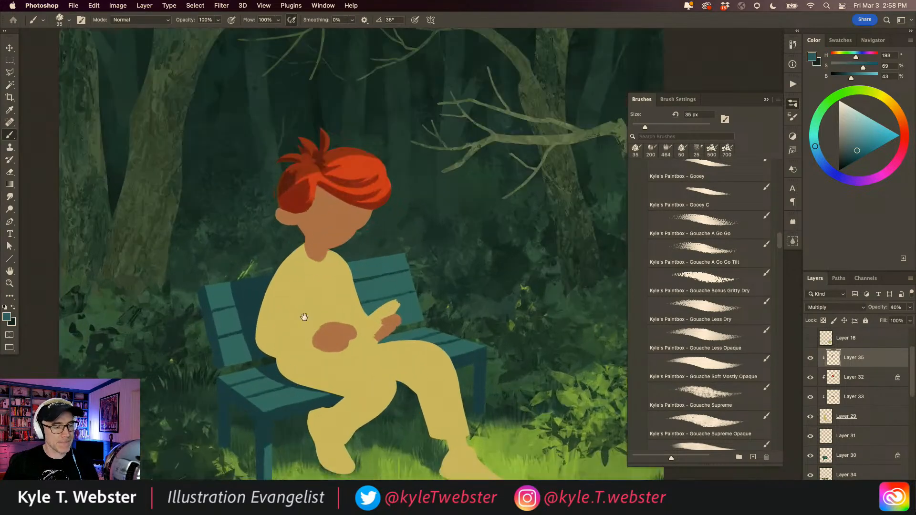
{"action": "key", "text": "s"}
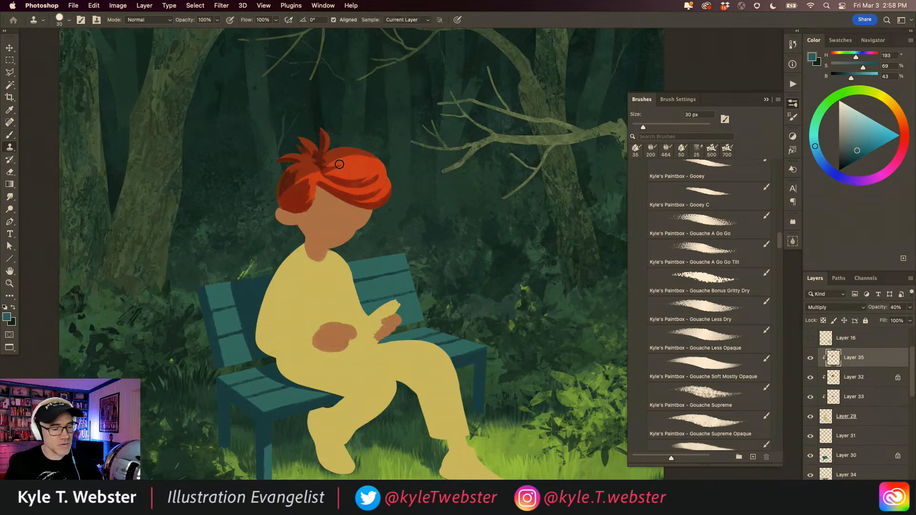
{"action": "left_click", "coordinate": [9, 197]}
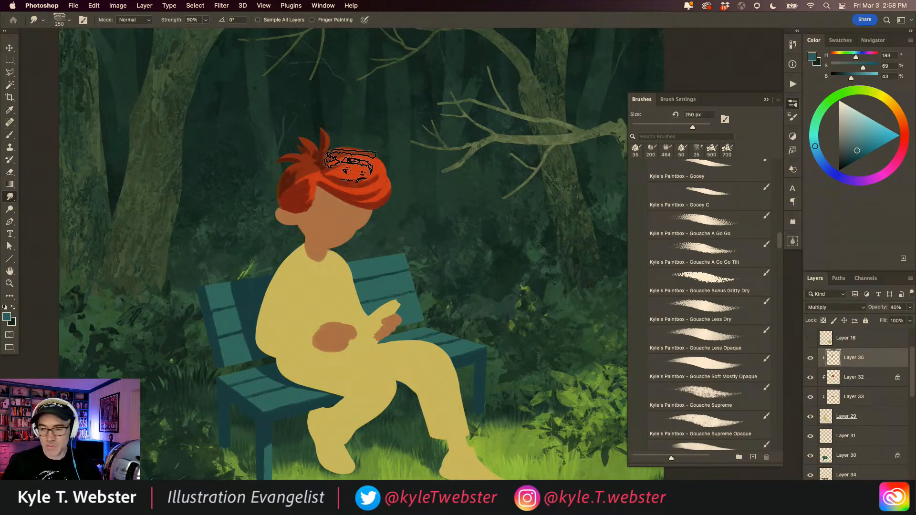
{"action": "mouse_move", "coordinate": [339, 162]}
{"action": "left_mouse_down"}
{"action": "mouse_move", "coordinate": [369, 147]}
{"action": "mouse_move", "coordinate": [361, 154]}
{"action": "mouse_move", "coordinate": [378, 159]}
{"action": "mouse_move", "coordinate": [335, 155]}
{"action": "mouse_move", "coordinate": [331, 165]}
{"action": "mouse_move", "coordinate": [345, 159]}
{"action": "mouse_move", "coordinate": [340, 139]}
{"action": "mouse_move", "coordinate": [294, 170]}
{"action": "mouse_move", "coordinate": [314, 175]}
{"action": "mouse_move", "coordinate": [284, 202]}
{"action": "mouse_move", "coordinate": [332, 156]}
{"action": "mouse_move", "coordinate": [378, 163]}
{"action": "left_mouse_up"}
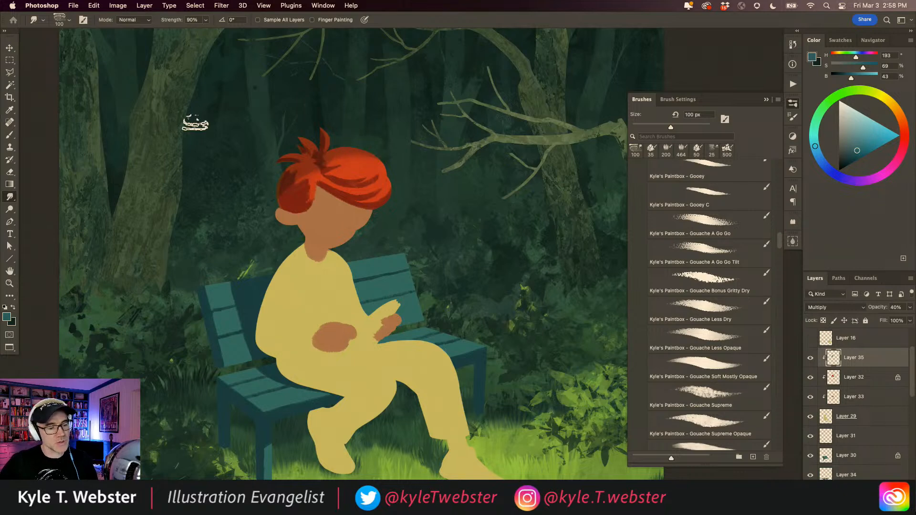
Return to the Brush tool and compare the hair shadow layer at 60% opacity before settling on 50%.
{"action": "key", "text": "b"}
{"action": "mouse_move", "coordinate": [308, 371]}
{"action": "left_mouse_down"}
{"action": "mouse_move", "coordinate": [282, 386]}
{"action": "mouse_move", "coordinate": [301, 378]}
{"action": "left_mouse_up"}
{"action": "scroll", "coordinate": [324, 310], "scroll_direction": "up", "scroll_amount": 3}
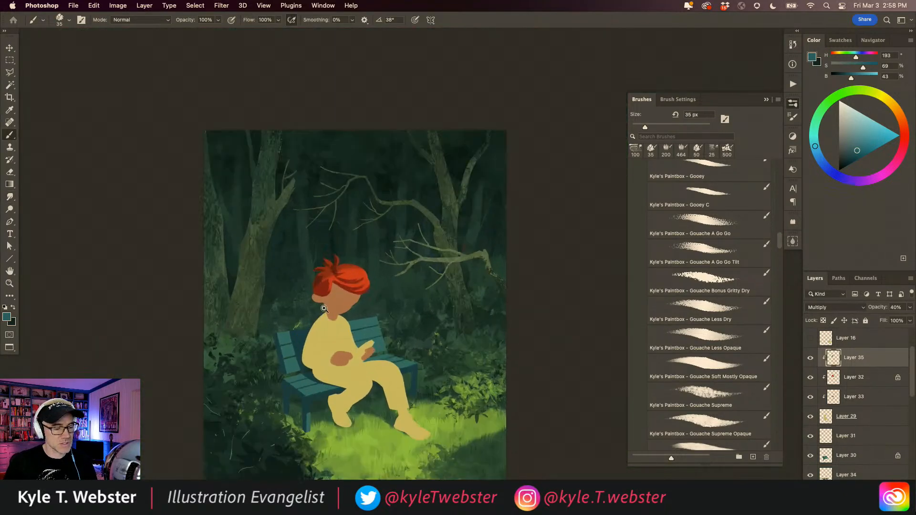
{"action": "scroll", "coordinate": [299, 259], "scroll_direction": "down", "scroll_amount": 3}
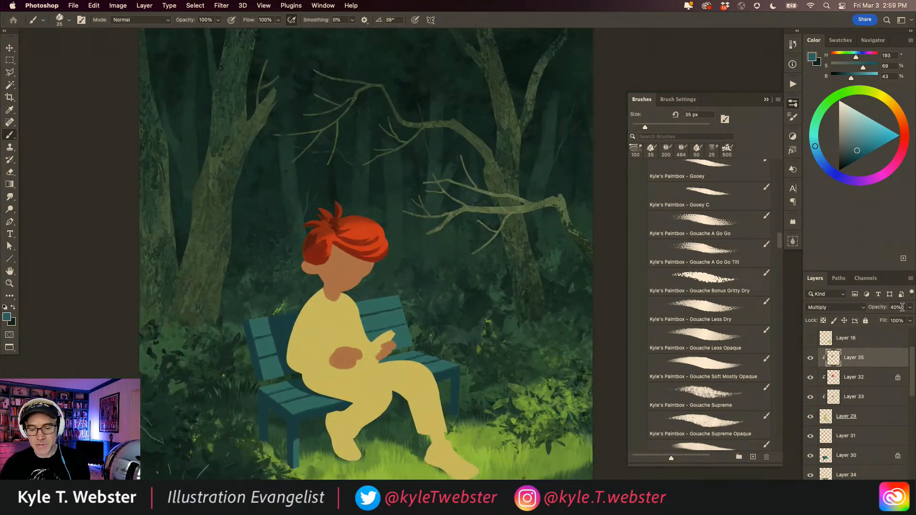
{"action": "left_click", "coordinate": [902, 308]}
{"action": "type", "text": "60"}
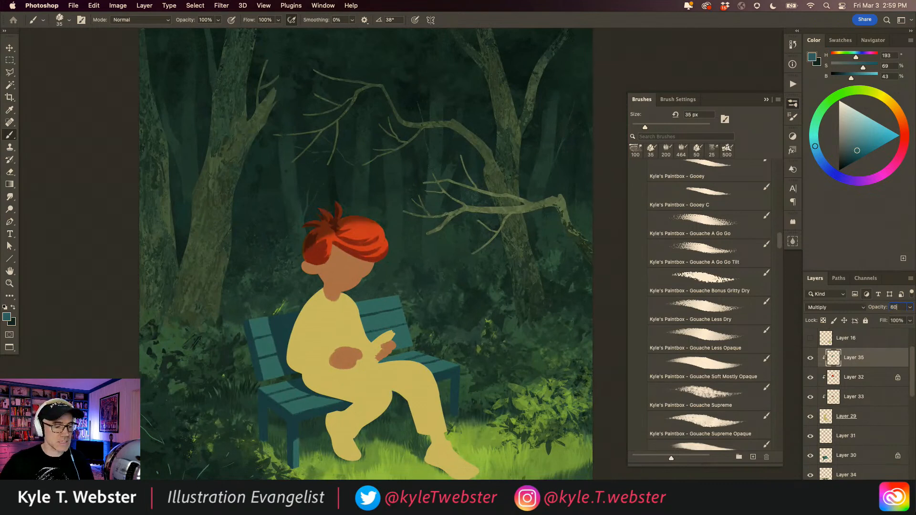
{"action": "key", "text": "super+space"}
{"action": "left_click_drag", "start_coordinate": [311, 345], "coordinate": [291, 347]}
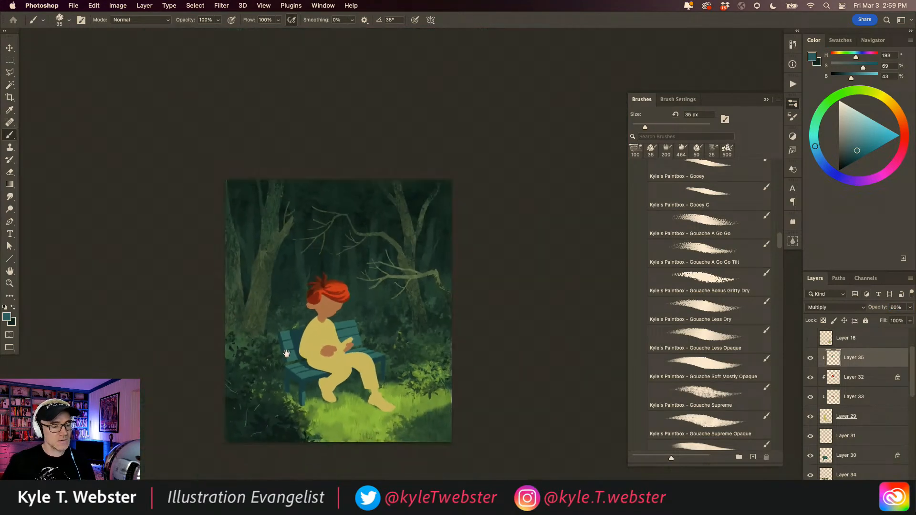
{"action": "left_click", "coordinate": [306, 359]}
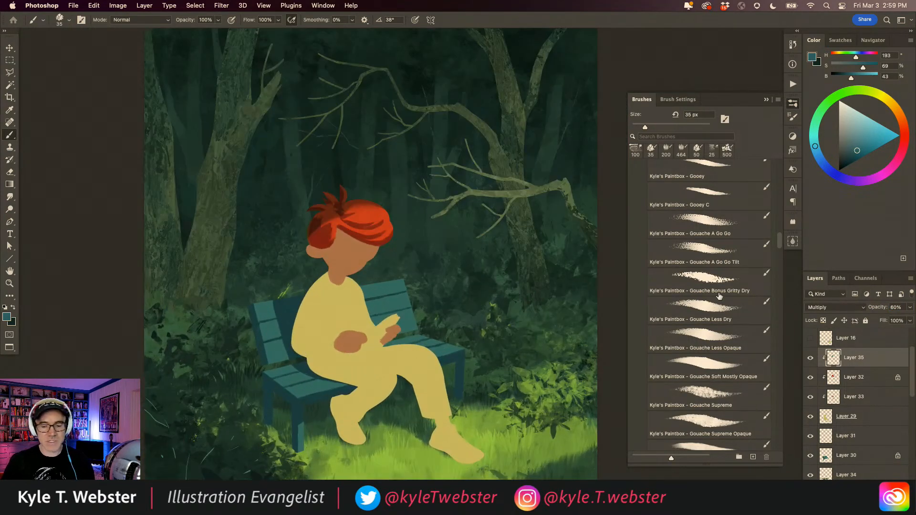
{"action": "type", "text": "50"}
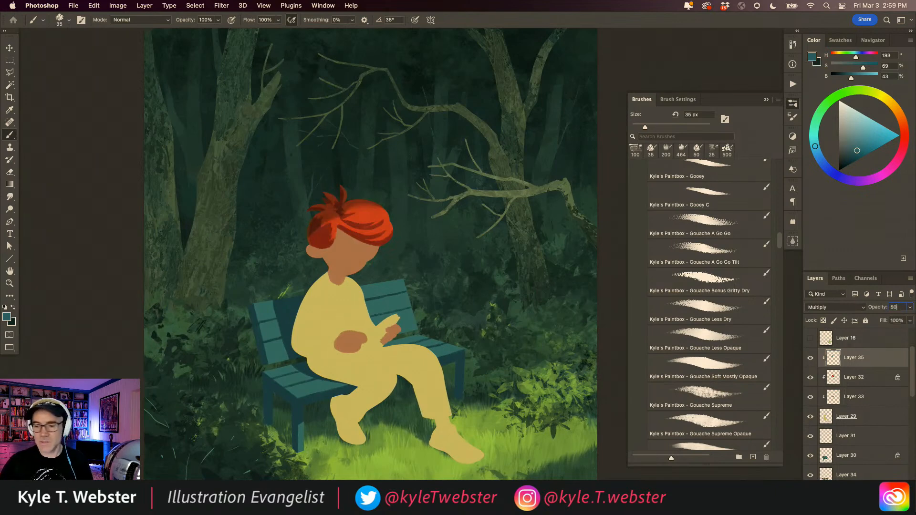
{"action": "left_click", "coordinate": [320, 356], "text": "alt+super"}
{"action": "left_click_drag", "start_coordinate": [303, 367], "coordinate": [325, 337]}
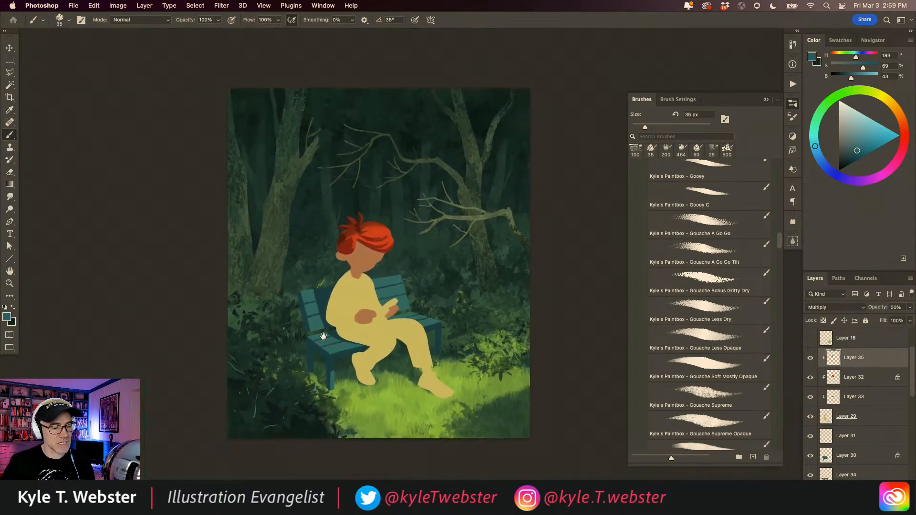
Sample the red from the hair beside the face as the brush colour.
{"action": "left_click", "coordinate": [351, 283], "text": "super"}
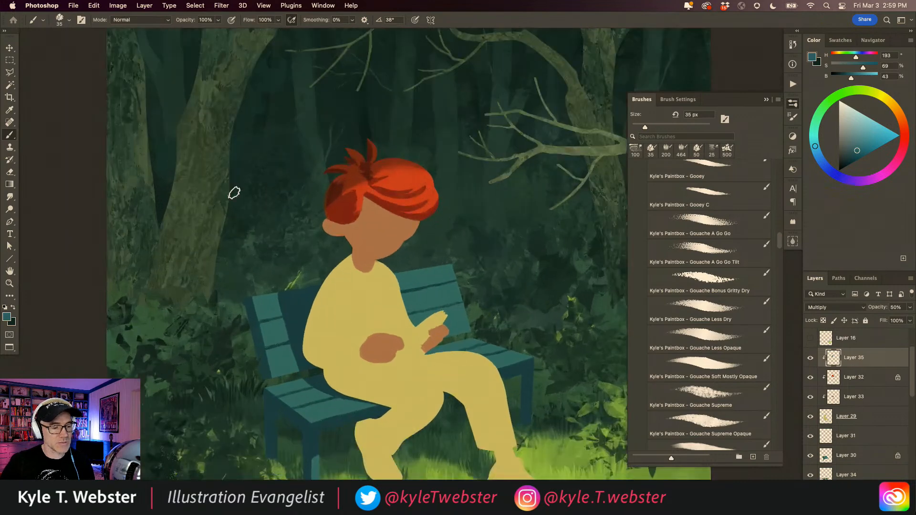
{"action": "left_click", "coordinate": [364, 186], "text": "alt"}
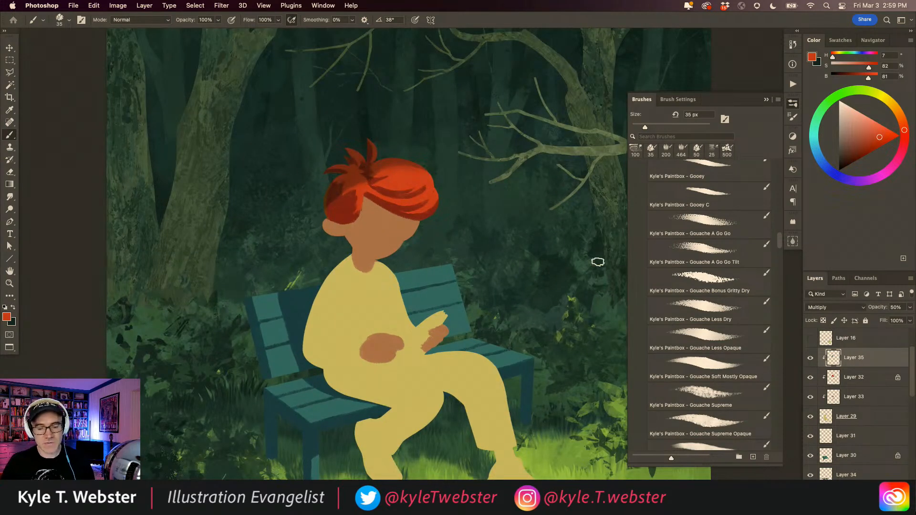
On Layer 32, paint bright and dark red strands into the hair, sampling both tones from the existing hair.
{"action": "left_click", "coordinate": [832, 378]}
{"action": "left_click_drag", "start_coordinate": [349, 206], "coordinate": [356, 204]}
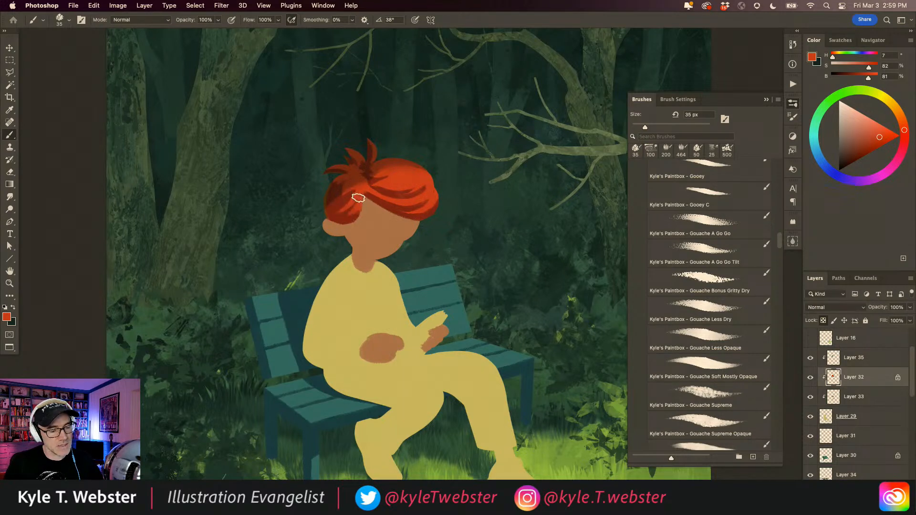
{"action": "left_click", "coordinate": [342, 218], "text": "alt"}
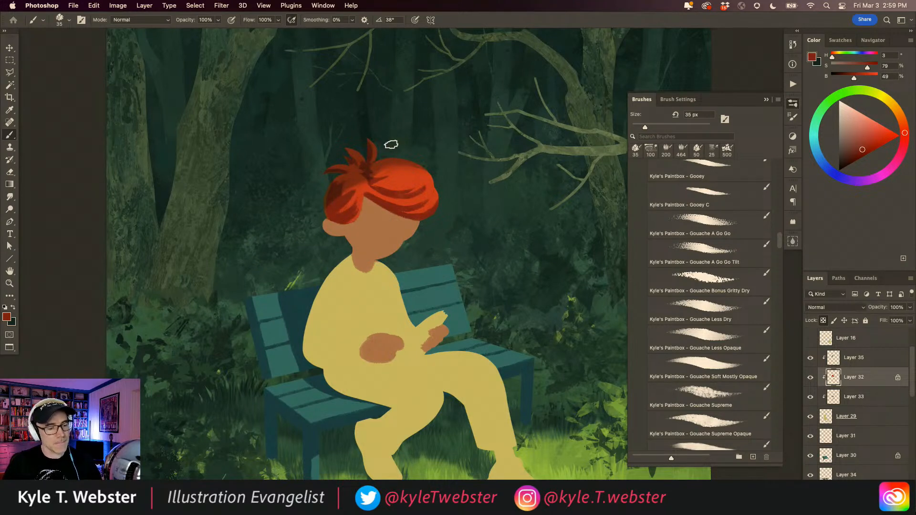
{"action": "left_click", "coordinate": [364, 187], "text": "alt"}
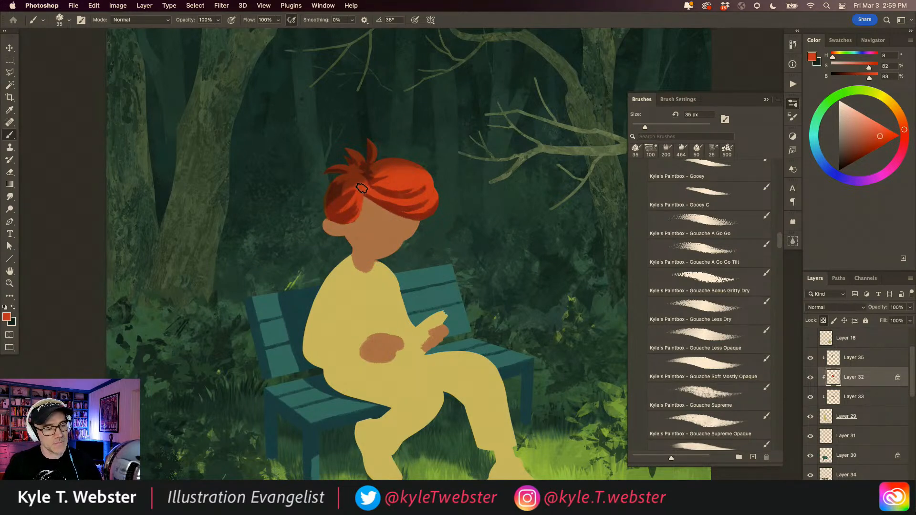
{"action": "left_click", "coordinate": [379, 197], "text": "alt"}
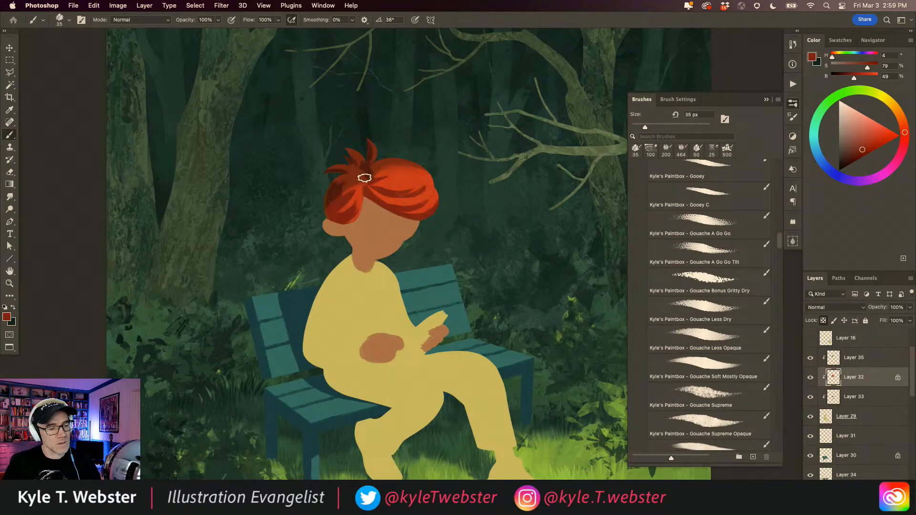
{"action": "left_click", "coordinate": [357, 167], "text": "alt"}
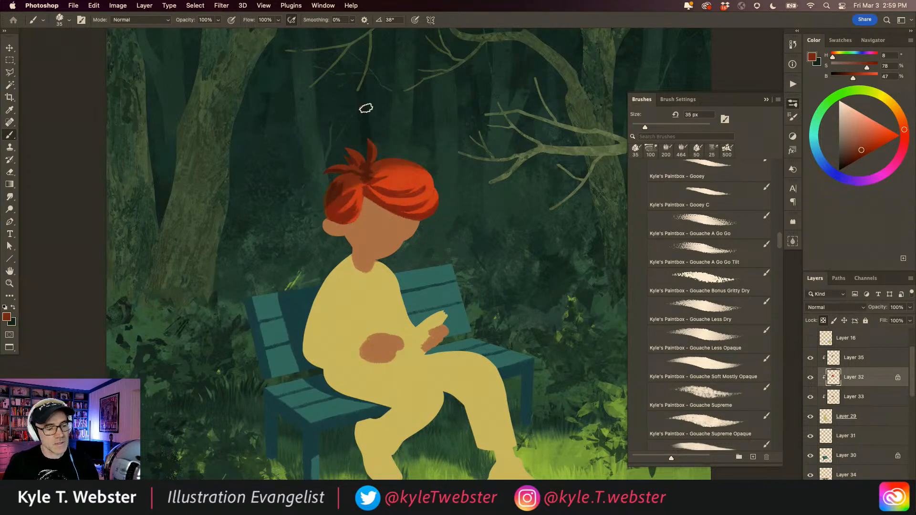
{"action": "left_click", "coordinate": [395, 168], "text": "alt"}
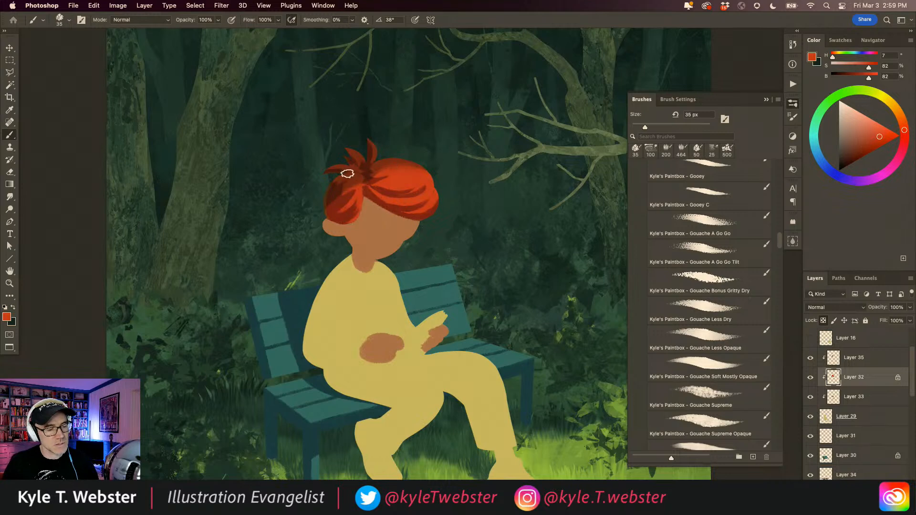
Examine the painted hair against the whole forest scene, including a view without the interface panels.
{"action": "left_click", "coordinate": [344, 369], "text": "alt"}
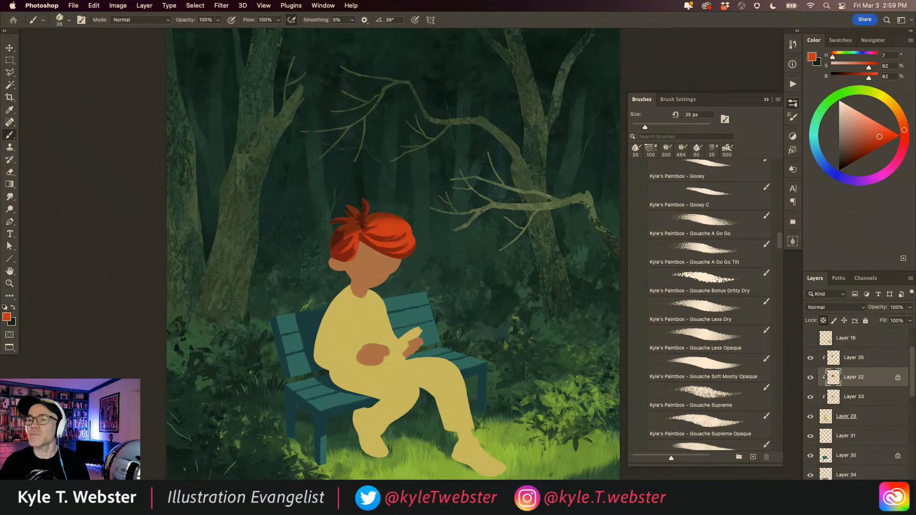
{"action": "key", "text": "Tab"}
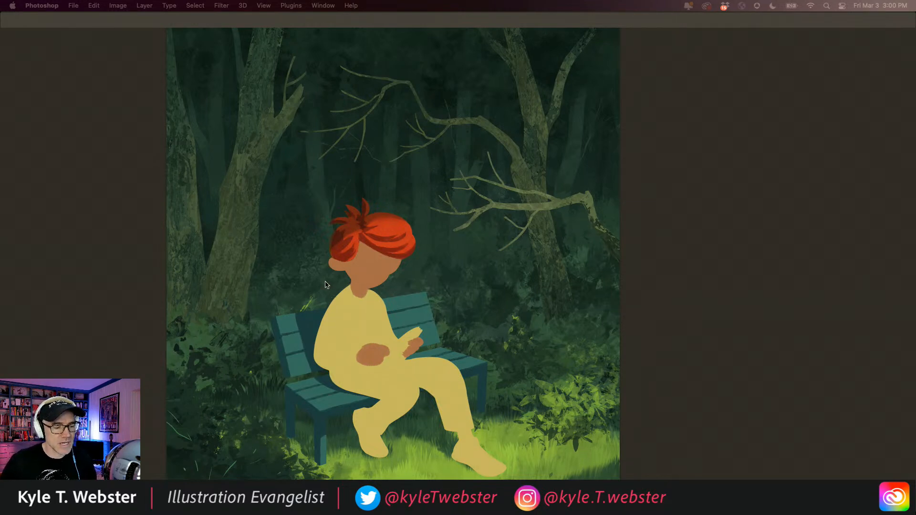
{"action": "key", "text": "Tab"}
{"action": "scroll", "coordinate": [333, 281], "scroll_direction": "up", "scroll_amount": 2}
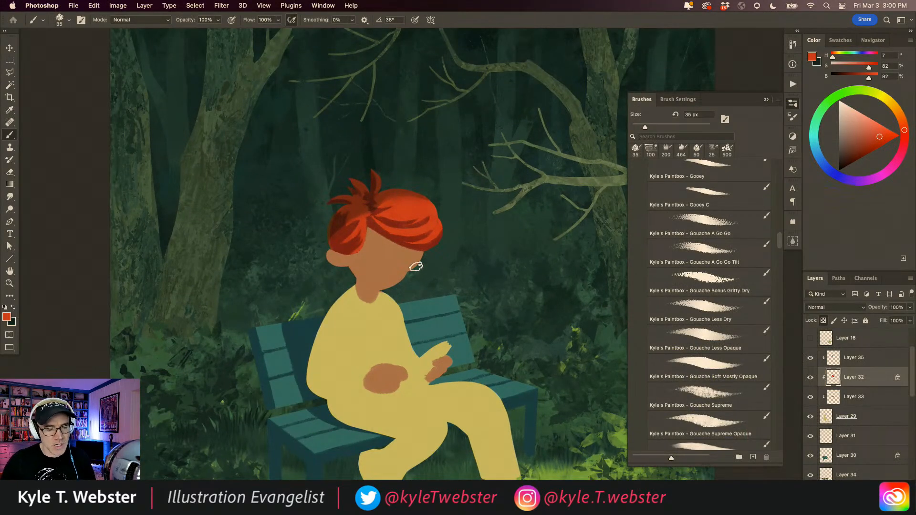
{"action": "scroll", "coordinate": [299, 351], "scroll_direction": "down", "scroll_amount": 5}
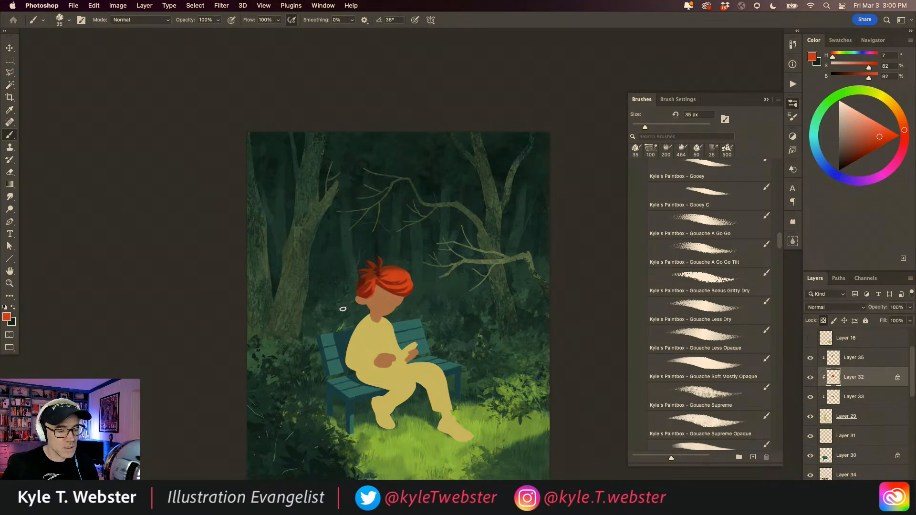
{"action": "scroll", "coordinate": [338, 315], "scroll_direction": "up", "scroll_amount": 6}
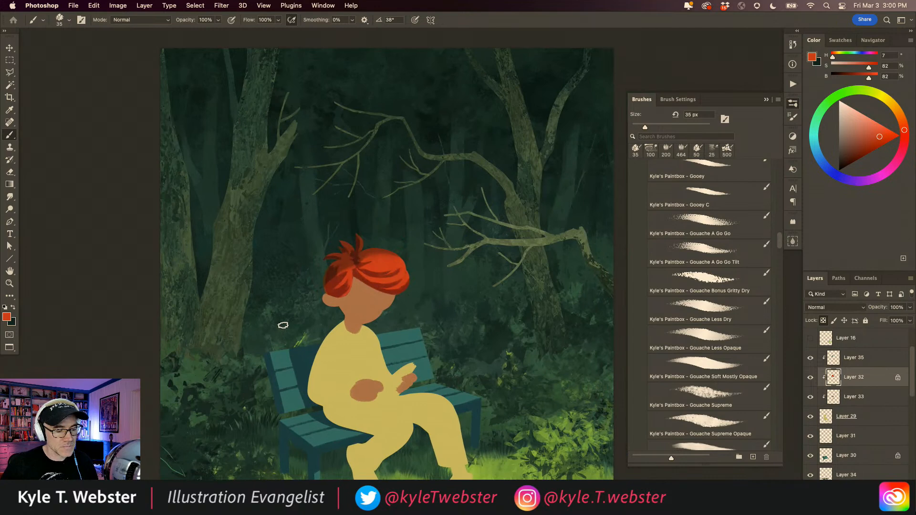
{"action": "scroll", "coordinate": [353, 265], "scroll_direction": "up", "scroll_amount": 3}
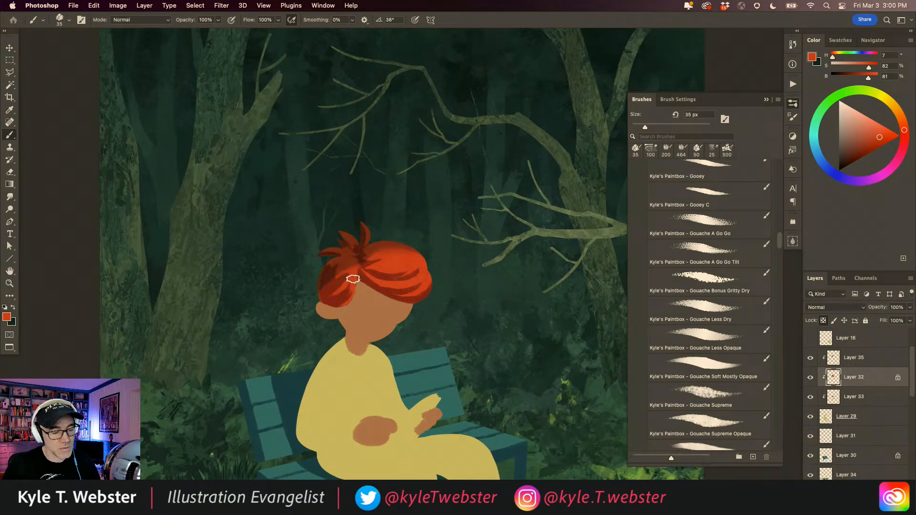
{"action": "scroll", "coordinate": [354, 274], "scroll_direction": "down", "scroll_amount": 3}
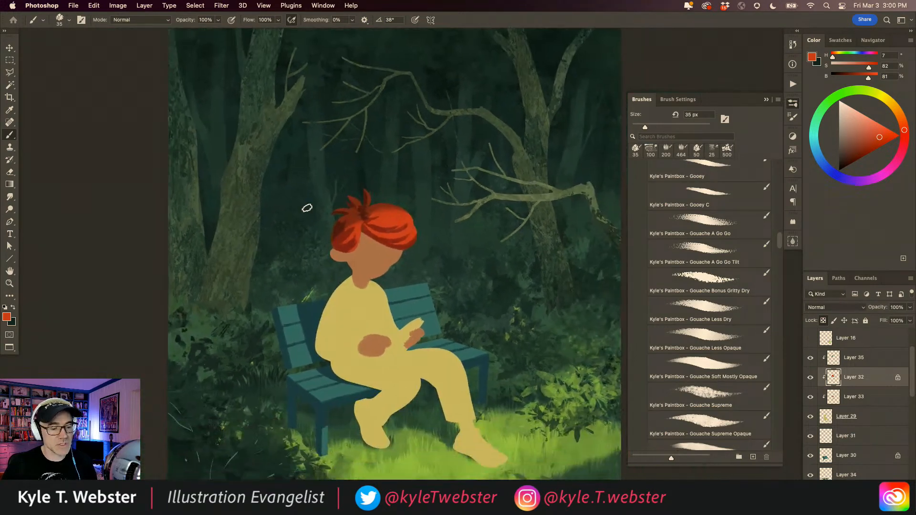
{"action": "scroll", "coordinate": [272, 306], "scroll_direction": "up", "scroll_amount": 2}
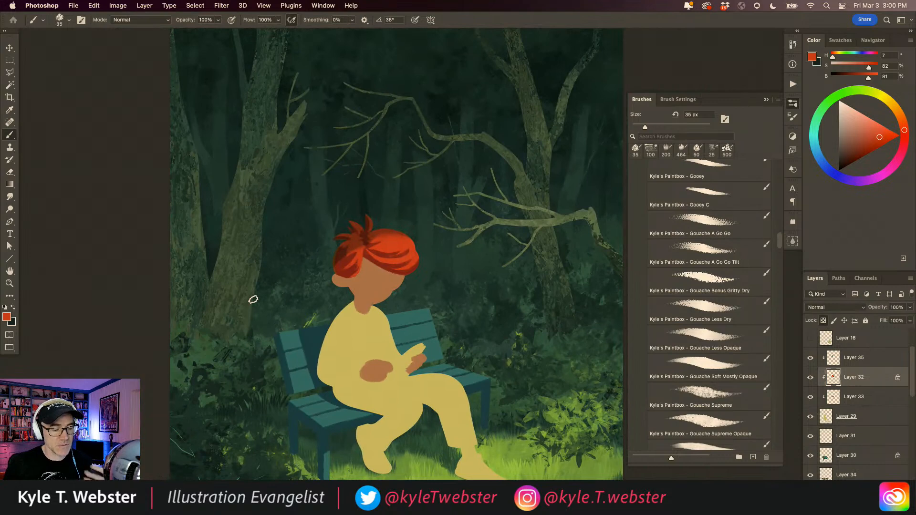
{"action": "scroll", "coordinate": [353, 317], "scroll_direction": "up", "scroll_amount": 2}
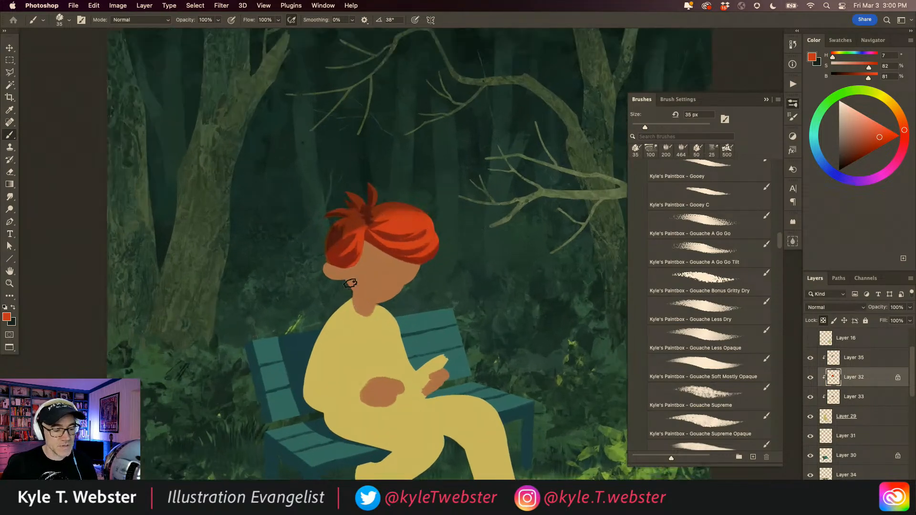
On Layer 33, paint a brown shadow on the ear and along the jaw with hue 37°, saturation 56% and brightness 49%.
{"action": "left_click", "coordinate": [389, 269], "text": "alt"}
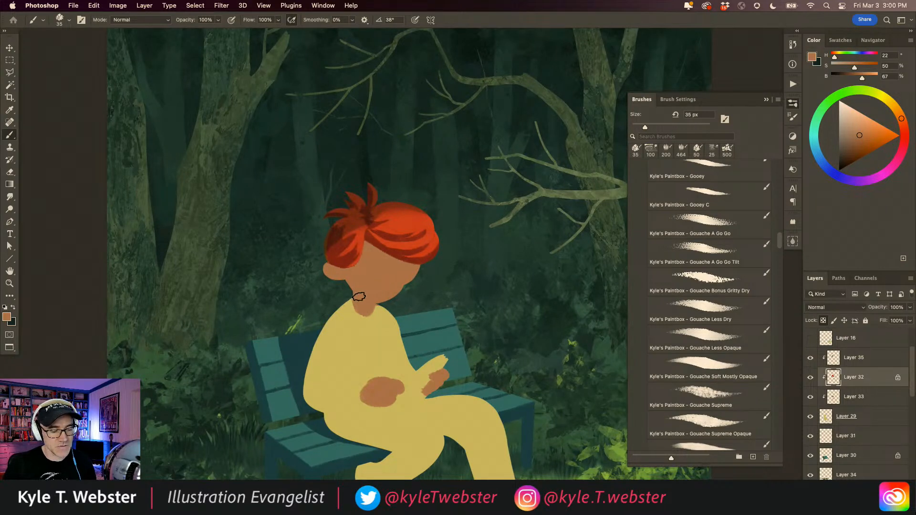
{"action": "left_click", "coordinate": [372, 285], "text": "alt"}
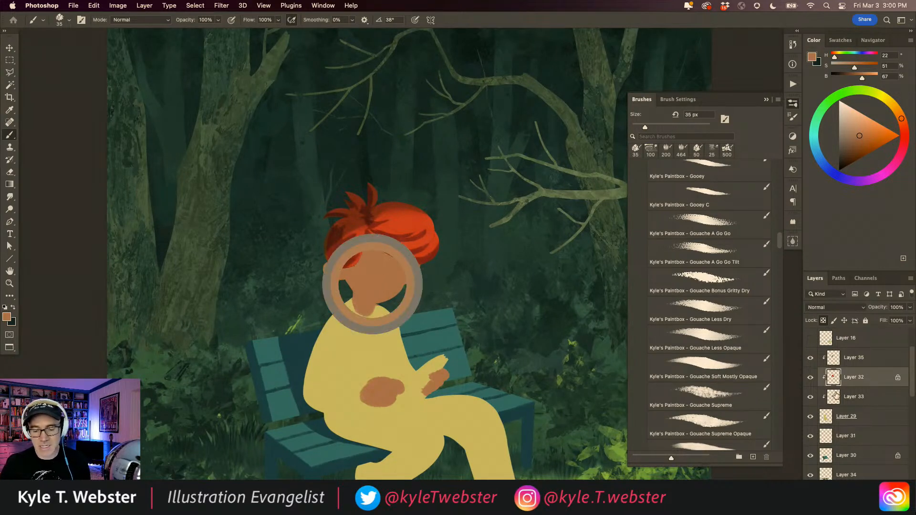
{"action": "left_click", "coordinate": [831, 396]}
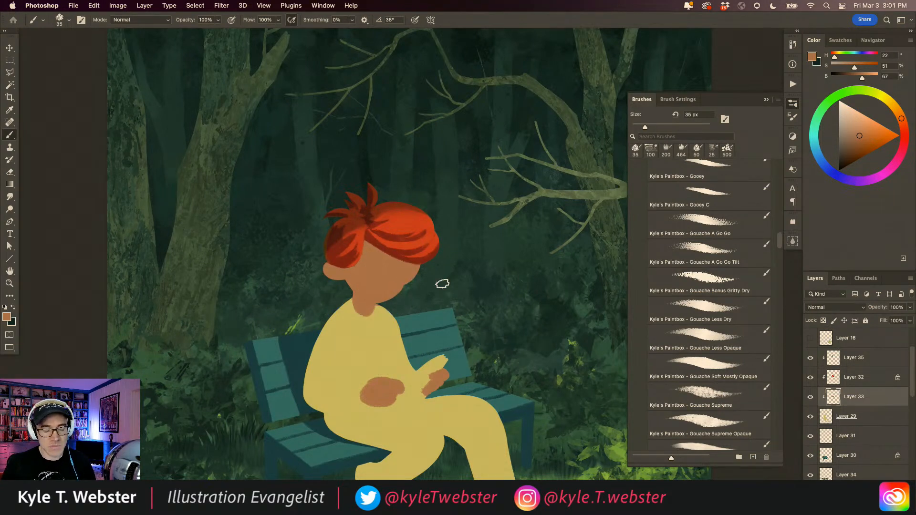
{"action": "left_click", "coordinate": [367, 282], "text": "alt"}
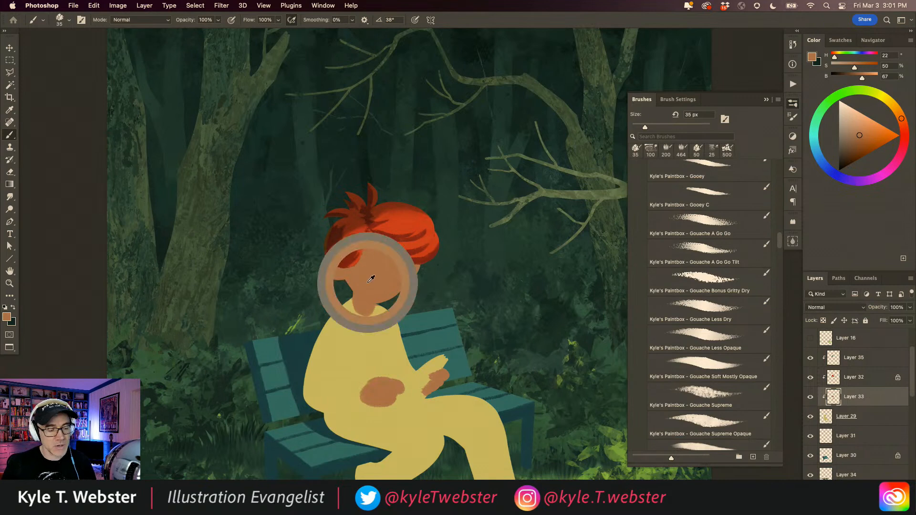
{"action": "left_click", "coordinate": [896, 108]}
{"action": "left_click", "coordinate": [854, 144]}
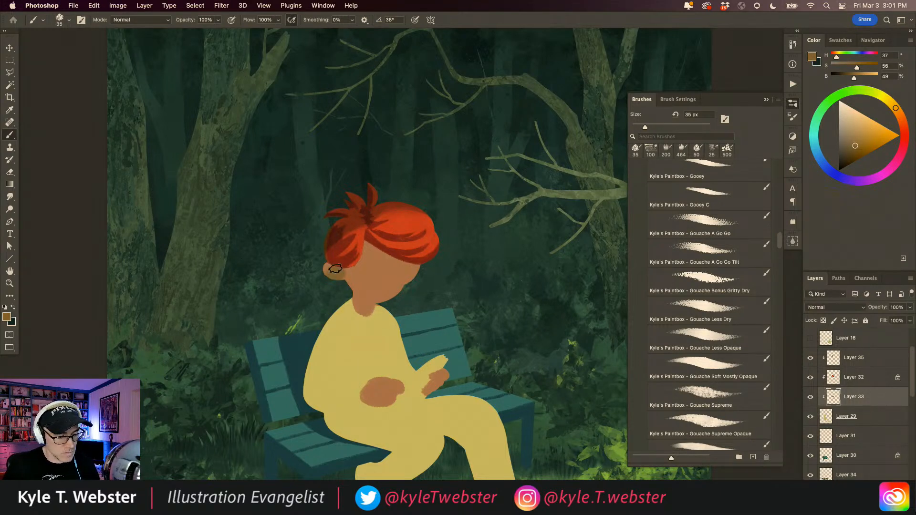
{"action": "left_click_drag", "start_coordinate": [344, 261], "coordinate": [380, 302]}
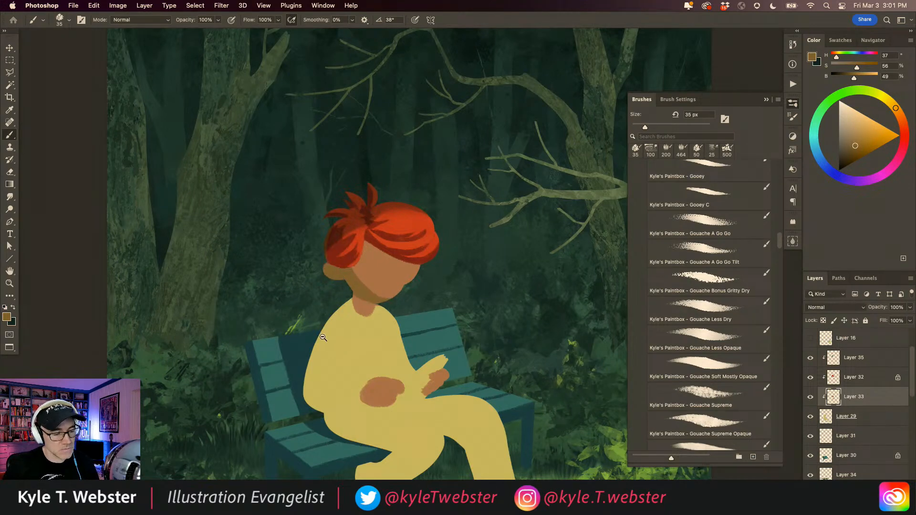
{"action": "left_click_drag", "start_coordinate": [321, 338], "coordinate": [304, 371]}
{"action": "left_click", "coordinate": [337, 341], "text": "super"}
{"action": "left_click", "coordinate": [337, 342], "text": "super"}
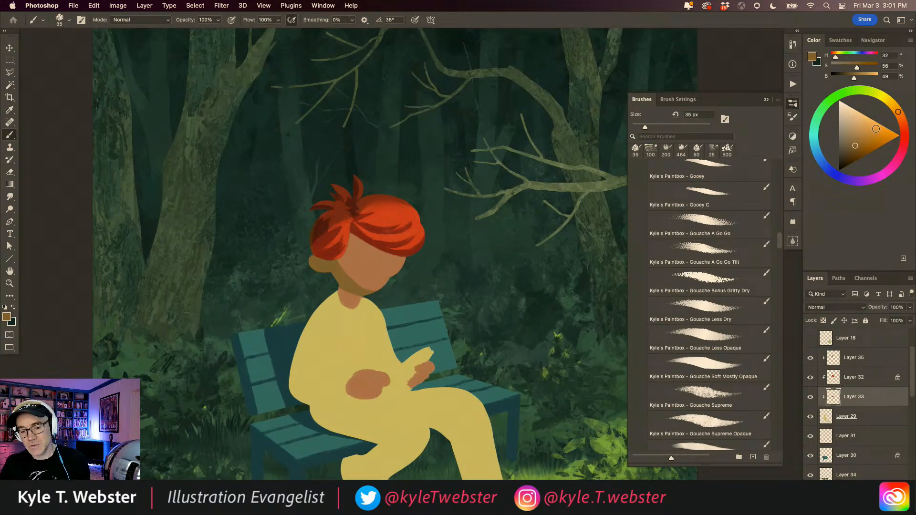
Repaint the jaw and neck shadow in darker brown at hue 32°, saturation 56%, brightness 44%, and add a small mouth in that color.
{"action": "left_click", "coordinate": [854, 148]}
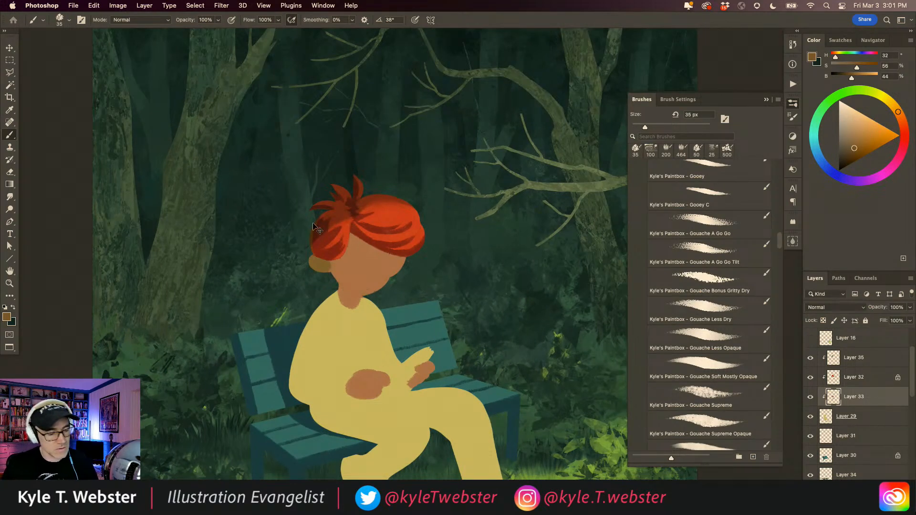
{"action": "mouse_move", "coordinate": [333, 261]}
{"action": "left_mouse_down"}
{"action": "mouse_move", "coordinate": [352, 286]}
{"action": "mouse_move", "coordinate": [374, 292]}
{"action": "mouse_move", "coordinate": [349, 289]}
{"action": "left_mouse_up"}
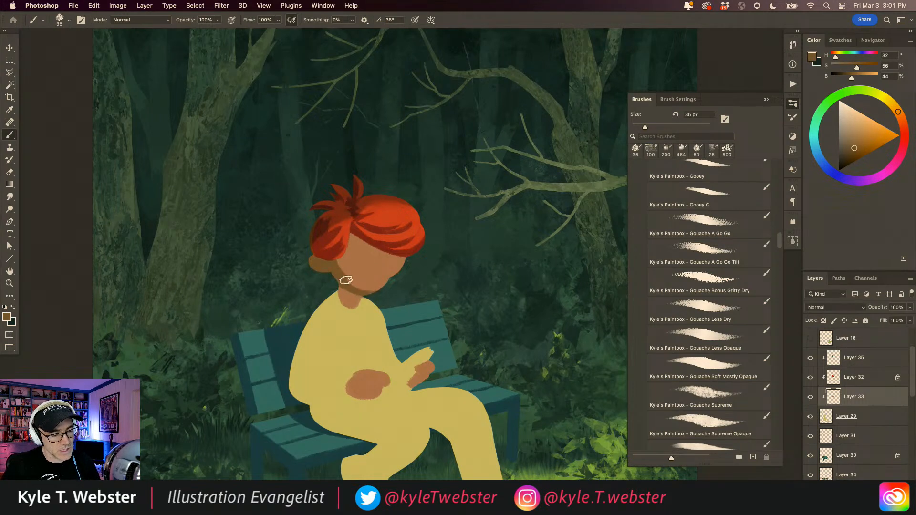
{"action": "mouse_move", "coordinate": [358, 295]}
{"action": "left_mouse_down"}
{"action": "mouse_move", "coordinate": [335, 299]}
{"action": "mouse_move", "coordinate": [349, 289]}
{"action": "mouse_move", "coordinate": [335, 294]}
{"action": "mouse_move", "coordinate": [325, 260]}
{"action": "mouse_move", "coordinate": [337, 303]}
{"action": "left_mouse_up"}
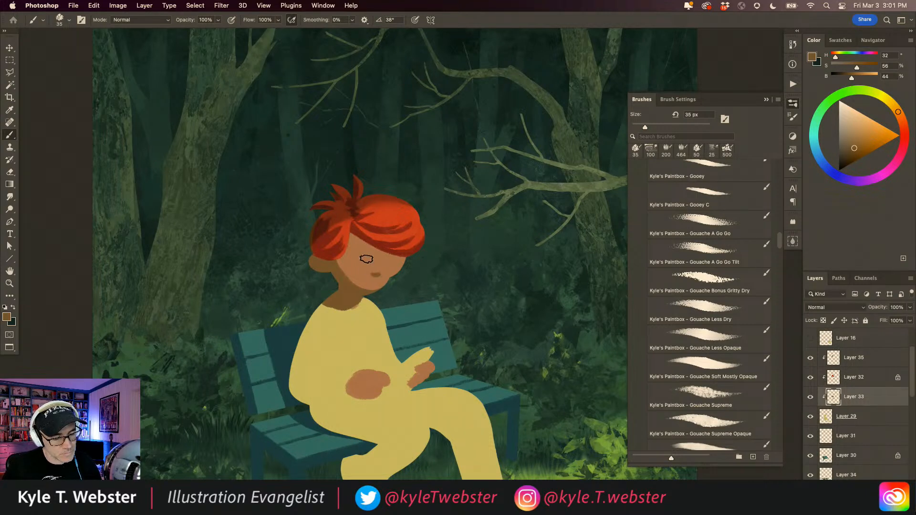
{"action": "key", "text": "super+z"}
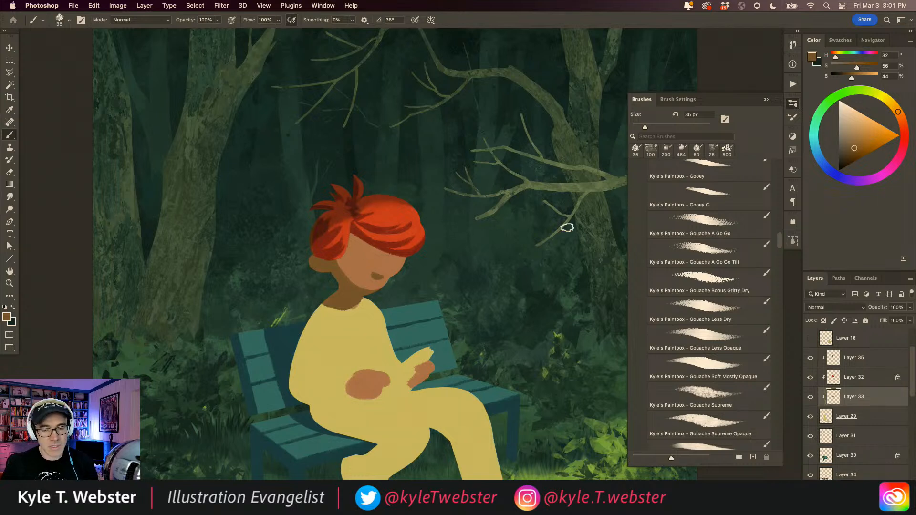
Paint two large pale eyes at hue 32°, saturation 17%, brightness 89%, and refine the mouth with sampled skin and shadow tones.
{"action": "left_click", "coordinate": [848, 113]}
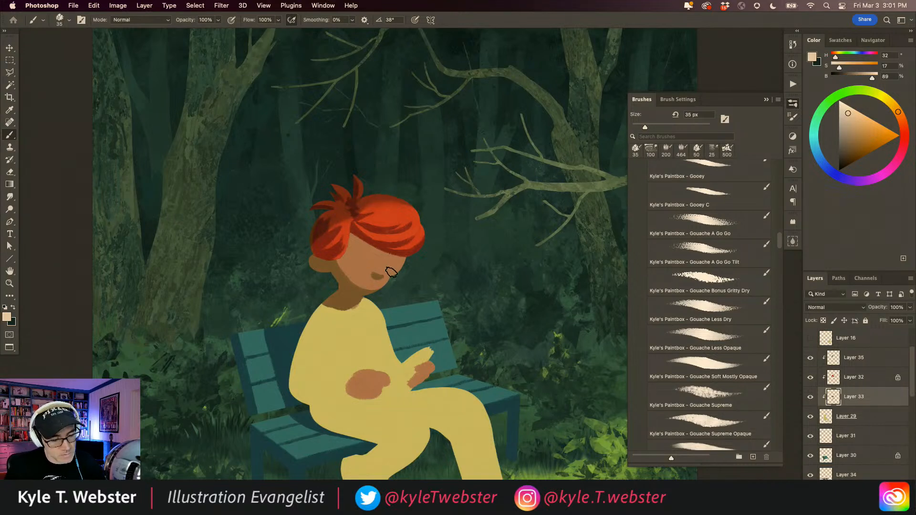
{"action": "mouse_move", "coordinate": [390, 275]}
{"action": "left_mouse_down"}
{"action": "mouse_move", "coordinate": [399, 260]}
{"action": "mouse_move", "coordinate": [393, 269]}
{"action": "mouse_move", "coordinate": [364, 262]}
{"action": "mouse_move", "coordinate": [371, 256]}
{"action": "left_mouse_up"}
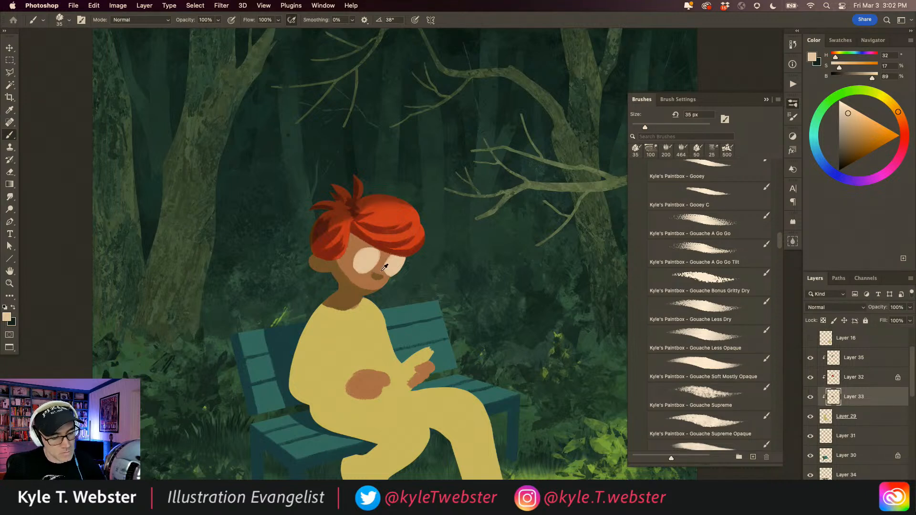
{"action": "left_click", "coordinate": [382, 270], "text": "alt"}
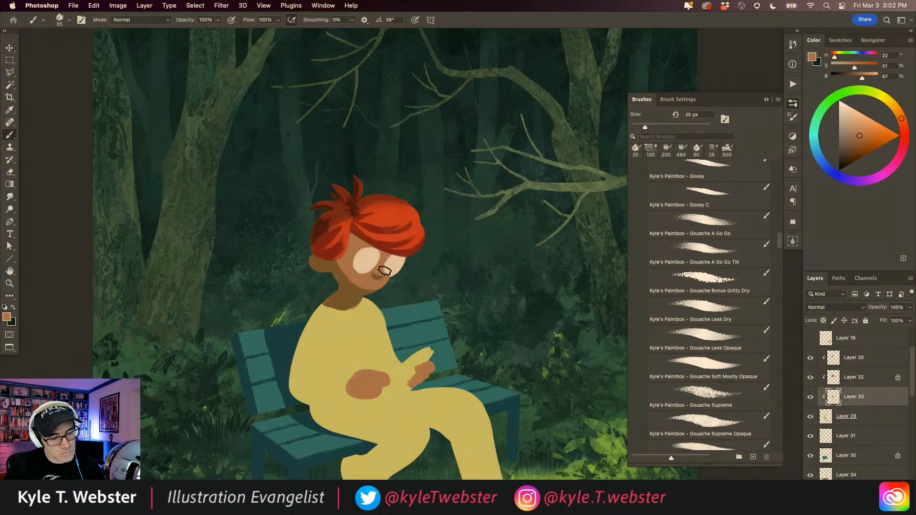
{"action": "left_click", "coordinate": [377, 280], "text": "alt"}
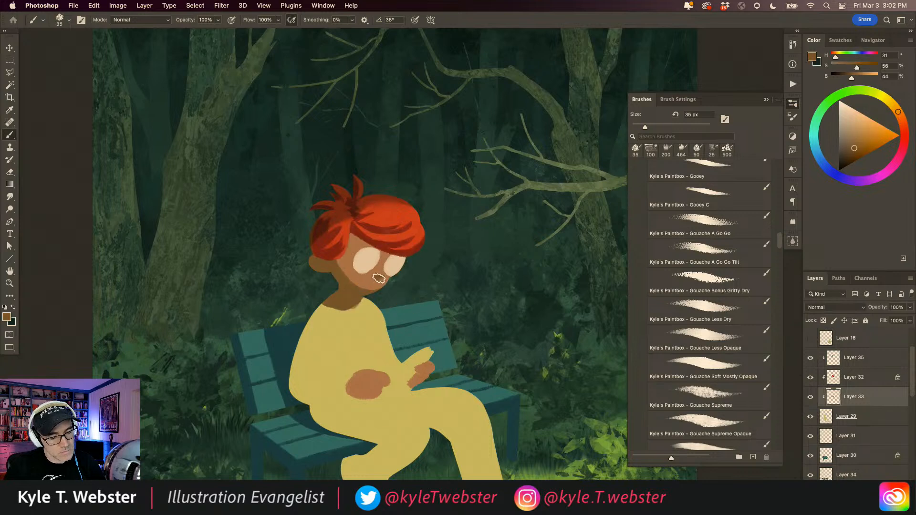
{"action": "left_click", "coordinate": [380, 269], "text": "alt"}
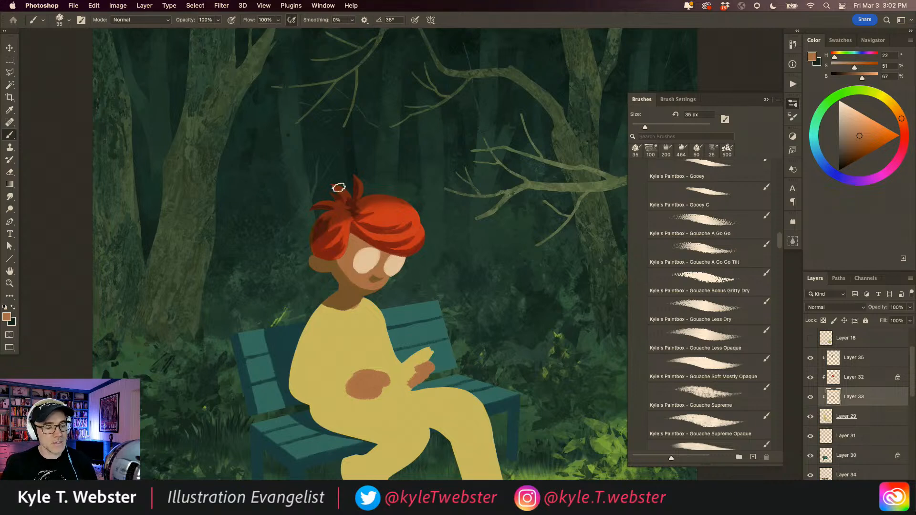
Paint a small orange nose at hue 22°, saturation 55%, brightness 93%, and refine the pale eye shapes with sampled skin and eye tones.
{"action": "left_click", "coordinate": [372, 250], "text": "alt"}
{"action": "left_click", "coordinate": [870, 124]}
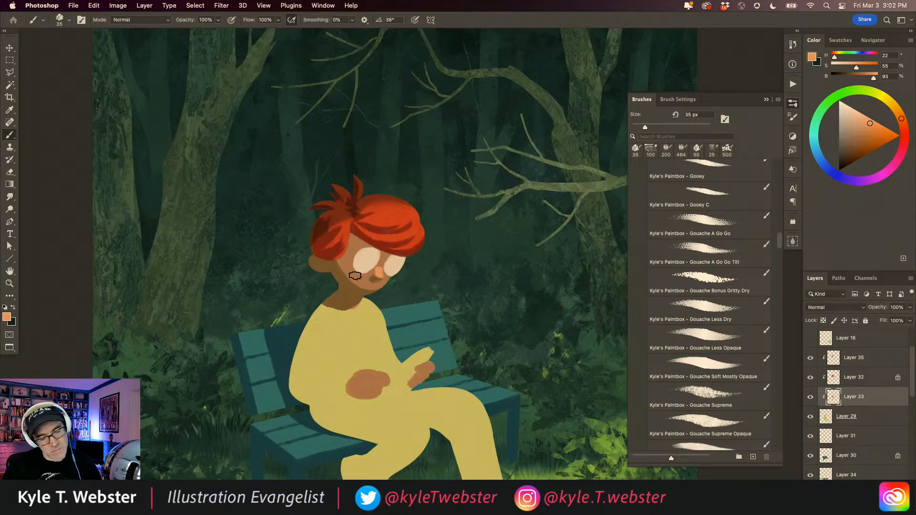
{"action": "left_click", "coordinate": [370, 256], "text": "alt"}
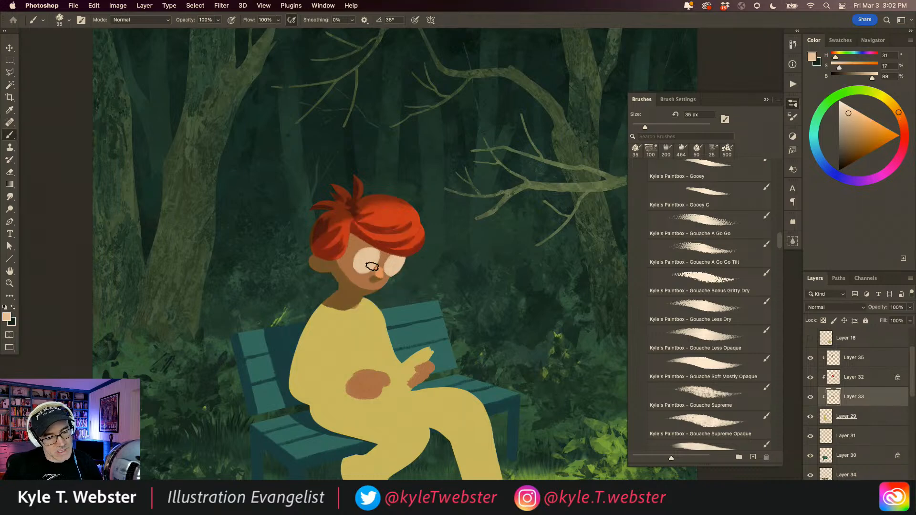
{"action": "left_click", "coordinate": [357, 249]}
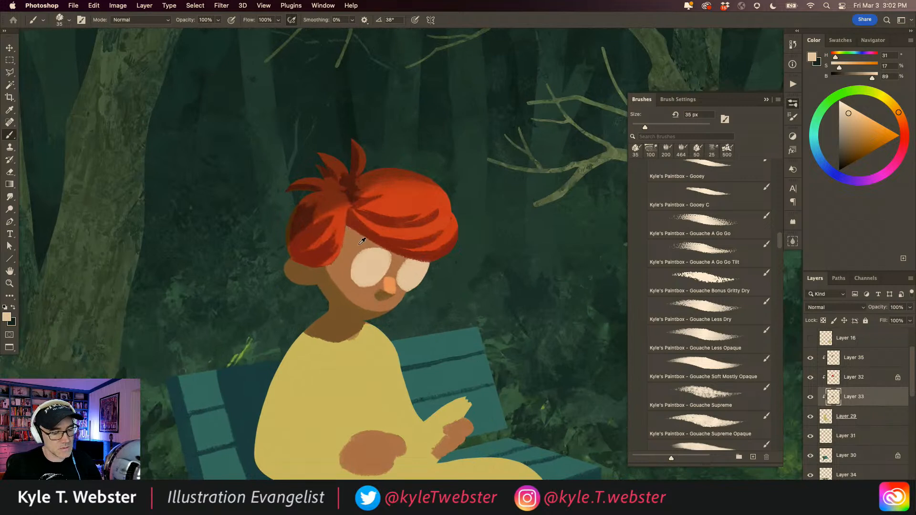
{"action": "left_click", "coordinate": [365, 245], "text": "alt"}
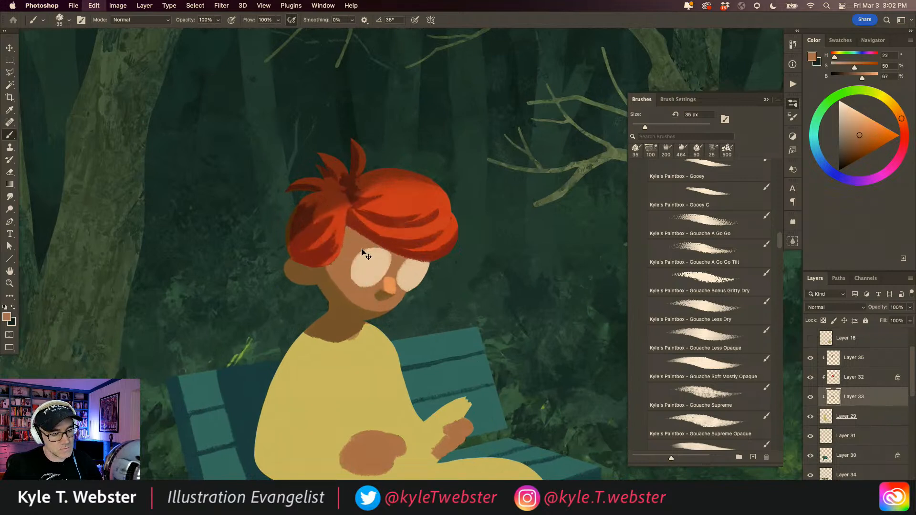
{"action": "left_click", "coordinate": [399, 273], "text": "alt"}
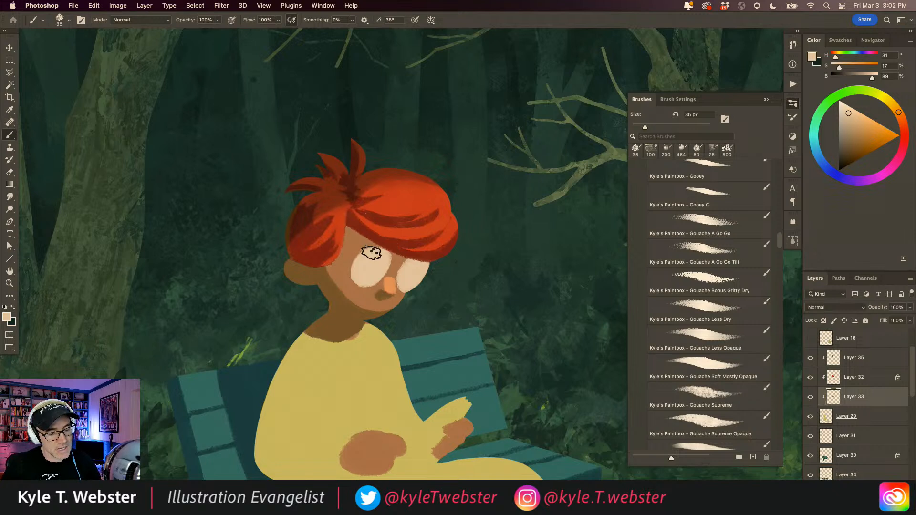
Shade the forehead beneath the fringe in sampled brown shadow at hue 31°, saturation 55%, brightness 45%, and tidy the far lens's upper edge.
{"action": "left_click", "coordinate": [354, 214], "text": "alt"}
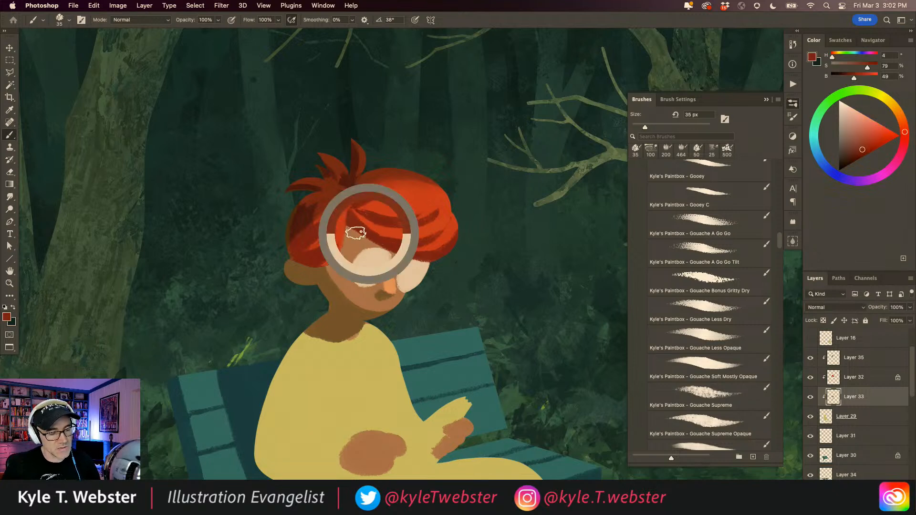
{"action": "left_click", "coordinate": [342, 293], "text": "alt"}
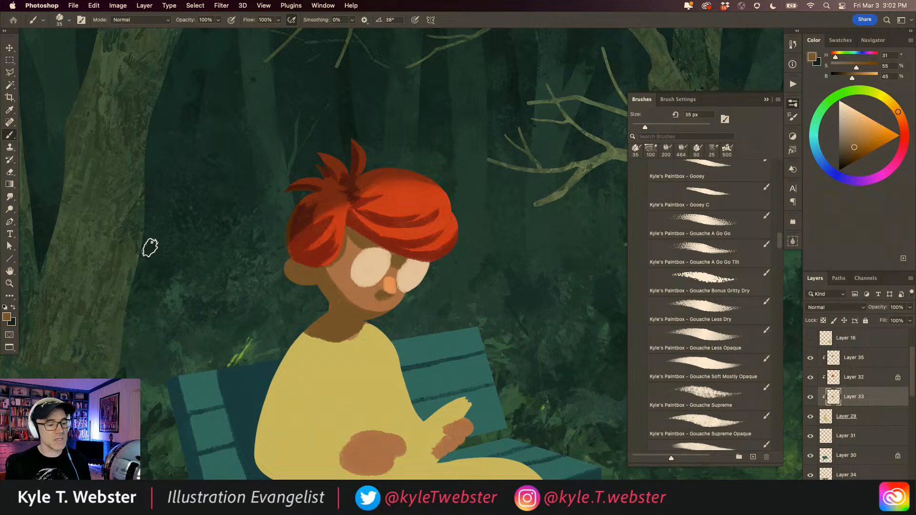
{"action": "left_click", "coordinate": [404, 267], "text": "alt"}
{"action": "left_click", "coordinate": [400, 260], "text": "alt"}
{"action": "left_click_drag", "start_coordinate": [401, 263], "coordinate": [407, 260]}
{"action": "left_click", "coordinate": [405, 270], "text": "alt"}
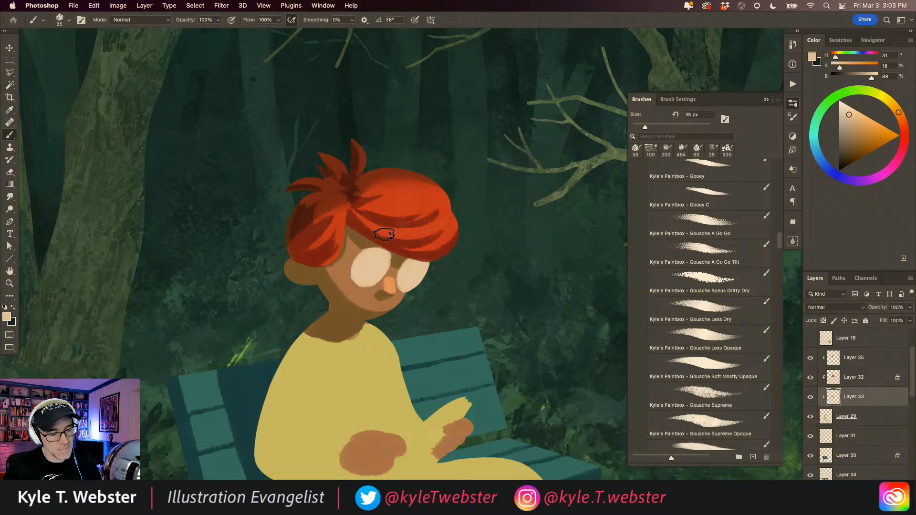
Darken the skin around the near lens and paint a thin pale glasses arm from it to the hair with the sampled lens color.
{"action": "left_click_drag", "start_coordinate": [330, 325], "coordinate": [271, 284]}
{"action": "left_click", "coordinate": [351, 334]}
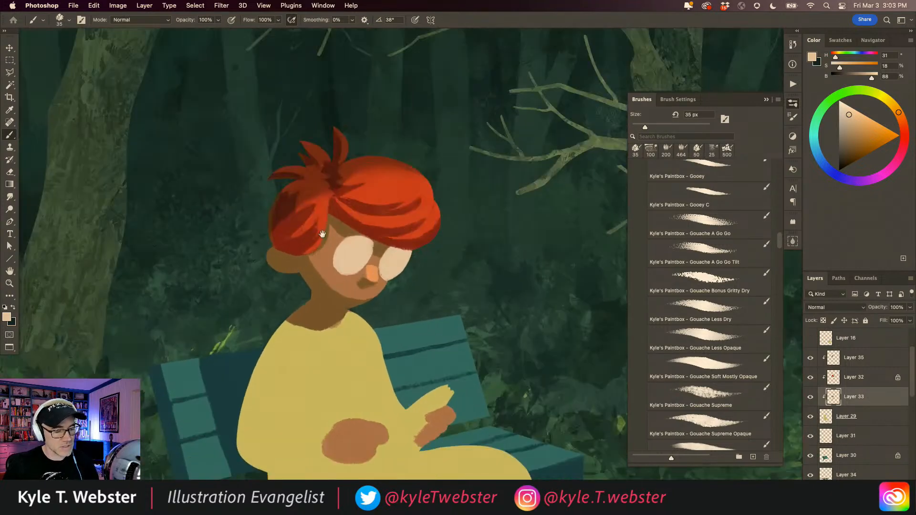
{"action": "mouse_move", "coordinate": [343, 228]}
{"action": "left_mouse_down"}
{"action": "mouse_move", "coordinate": [328, 257]}
{"action": "mouse_move", "coordinate": [340, 276]}
{"action": "mouse_move", "coordinate": [385, 281]}
{"action": "mouse_move", "coordinate": [348, 199]}
{"action": "mouse_move", "coordinate": [336, 229]}
{"action": "mouse_move", "coordinate": [342, 273]}
{"action": "mouse_move", "coordinate": [353, 273]}
{"action": "mouse_move", "coordinate": [330, 268]}
{"action": "mouse_move", "coordinate": [329, 247]}
{"action": "mouse_move", "coordinate": [305, 218]}
{"action": "mouse_move", "coordinate": [346, 248]}
{"action": "mouse_move", "coordinate": [307, 228]}
{"action": "mouse_move", "coordinate": [336, 246]}
{"action": "left_mouse_up"}
{"action": "left_click", "coordinate": [337, 248], "text": "alt"}
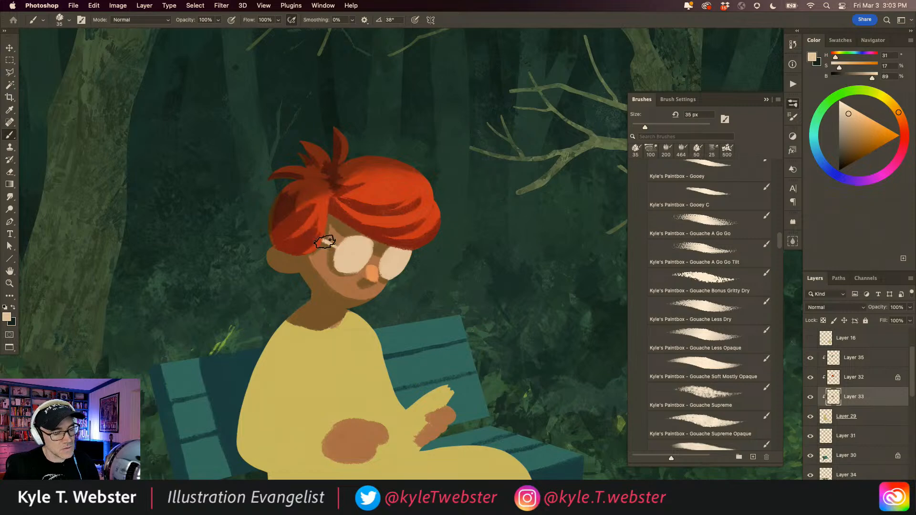
Touch up the near lens's edge and the skin beside the nose with sampled skin and pale lens tones, checking the face against the scene.
{"action": "left_click", "coordinate": [307, 357], "text": "alt+super"}
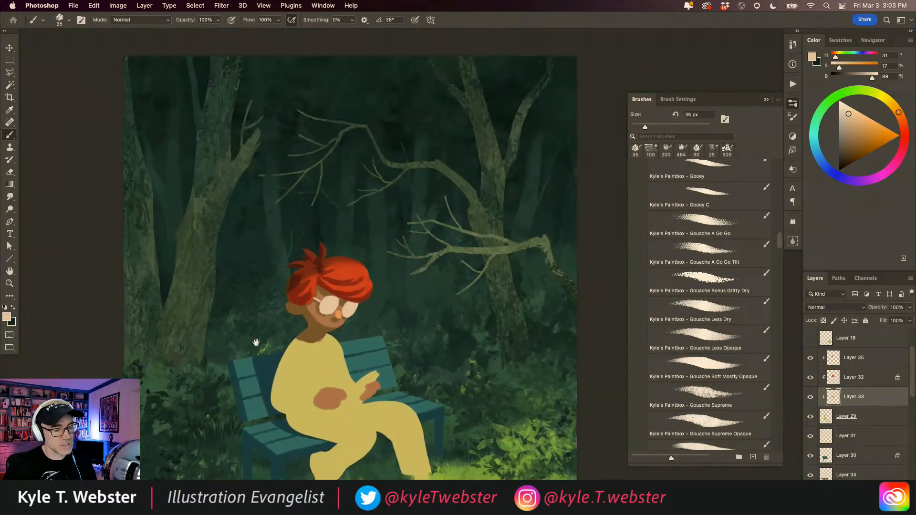
{"action": "left_click", "coordinate": [317, 350], "text": "super"}
{"action": "left_click", "coordinate": [356, 280], "text": "alt"}
{"action": "left_click_drag", "start_coordinate": [356, 280], "coordinate": [356, 270]}
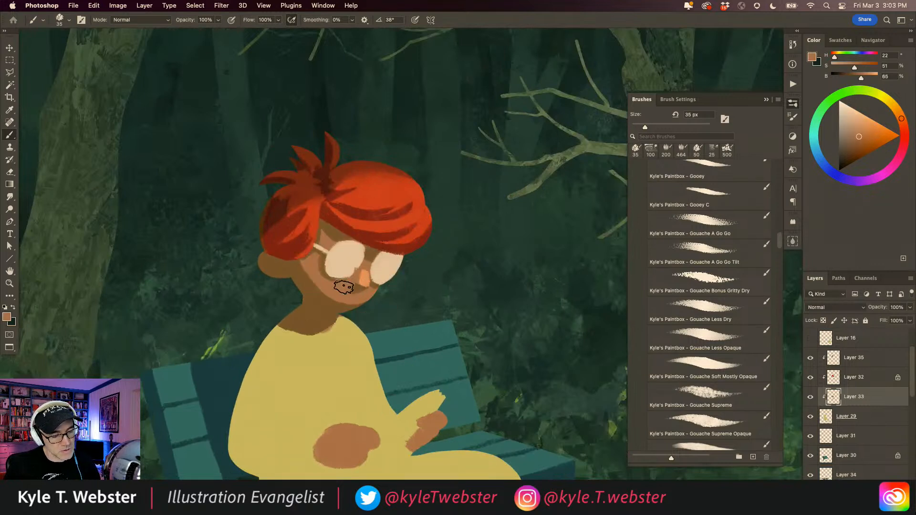
{"action": "left_click", "coordinate": [346, 264], "text": "alt"}
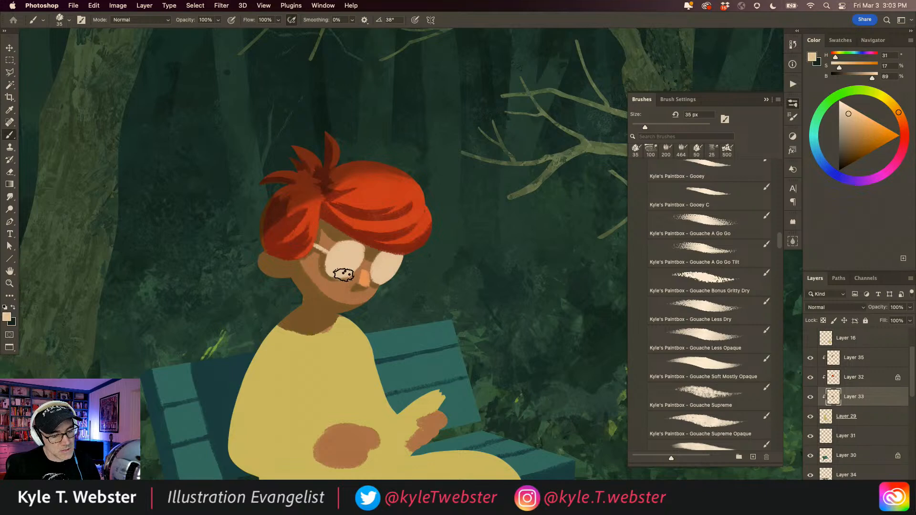
{"action": "left_click", "coordinate": [308, 318], "text": "alt+super"}
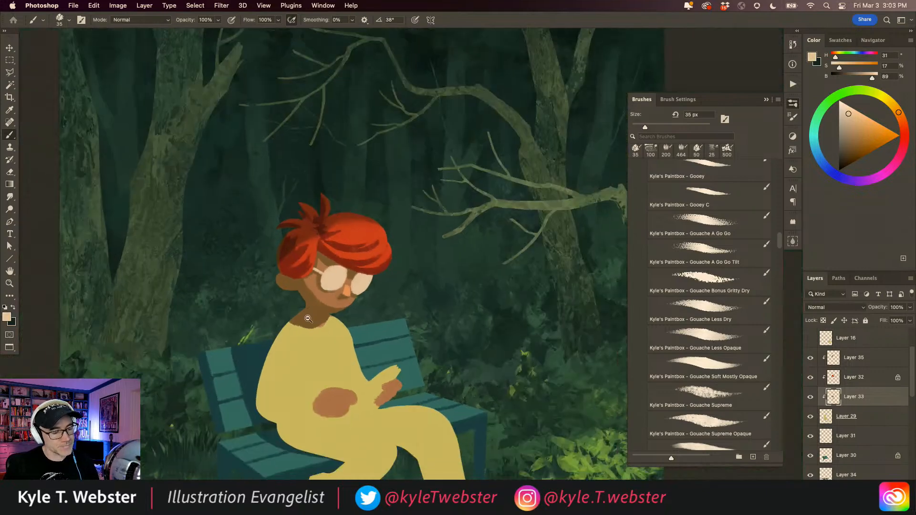
{"action": "left_click", "coordinate": [308, 318], "text": "alt+super"}
{"action": "left_click", "coordinate": [309, 288], "text": "super"}
{"action": "left_click", "coordinate": [311, 291], "text": "super"}
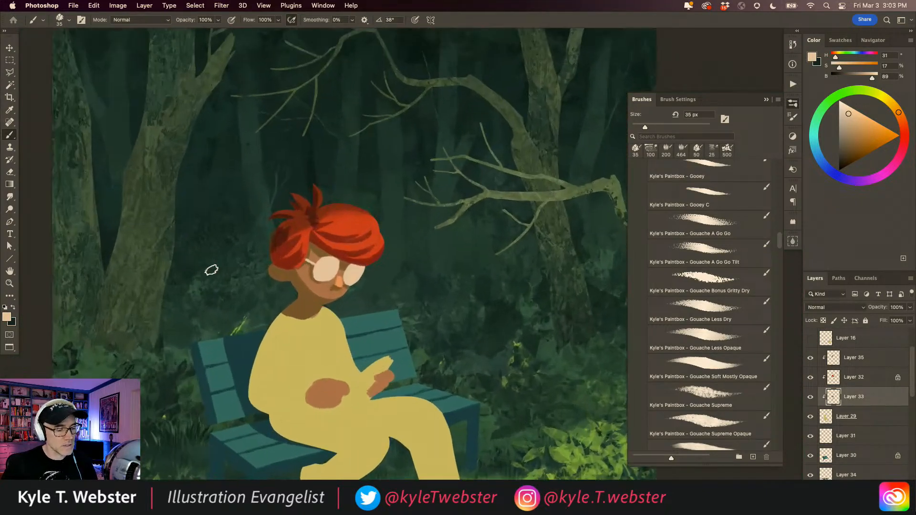
{"action": "left_click", "coordinate": [315, 278], "text": "super"}
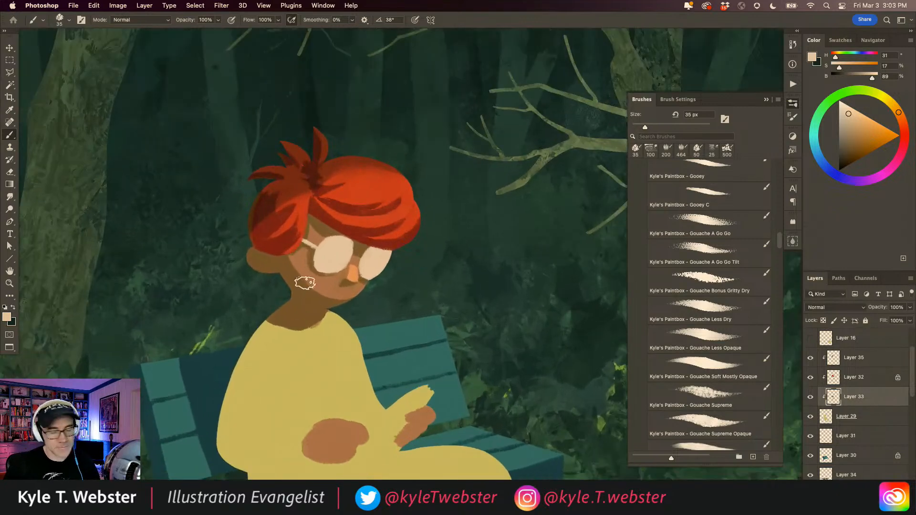
Draw an elliptical selection around the near lens of the glasses with no feather.
{"action": "key", "text": "l"}
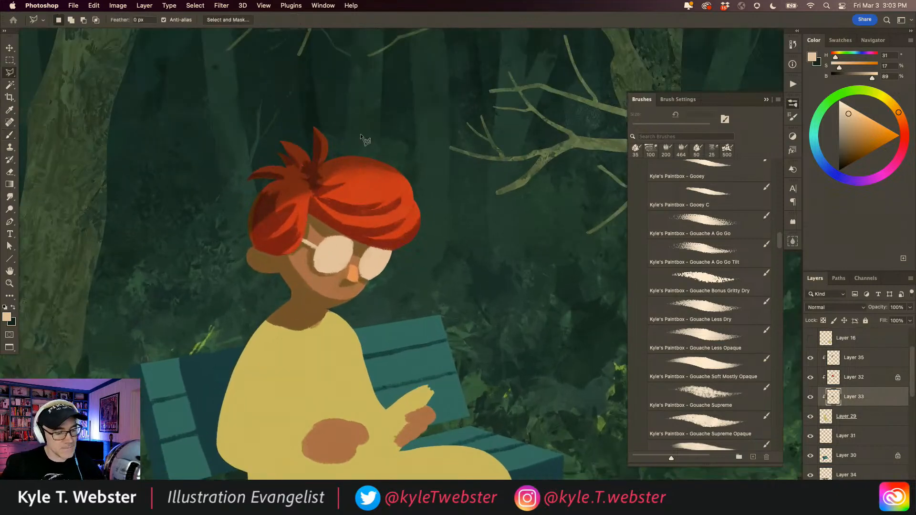
{"action": "key", "text": "shift+l"}
{"action": "key", "text": "shift+l"}
{"action": "type", "text": "mm"}
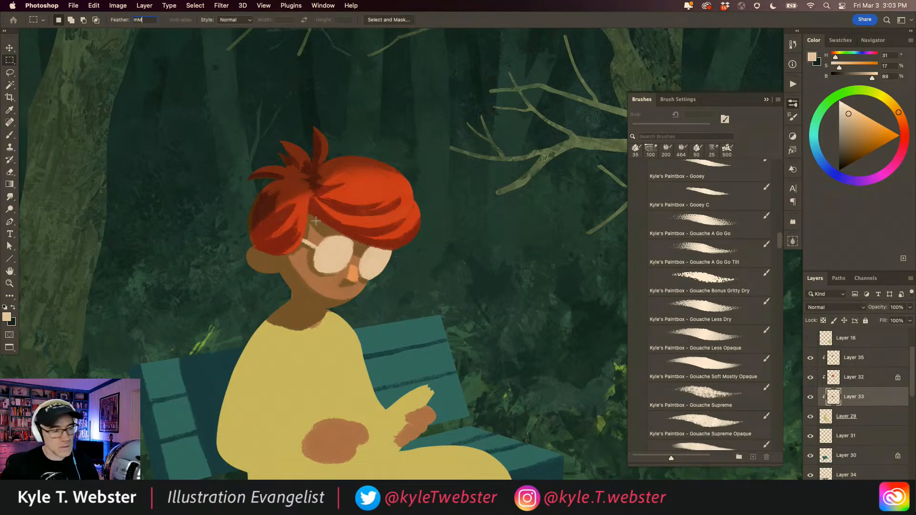
{"action": "left_click", "coordinate": [313, 228]}
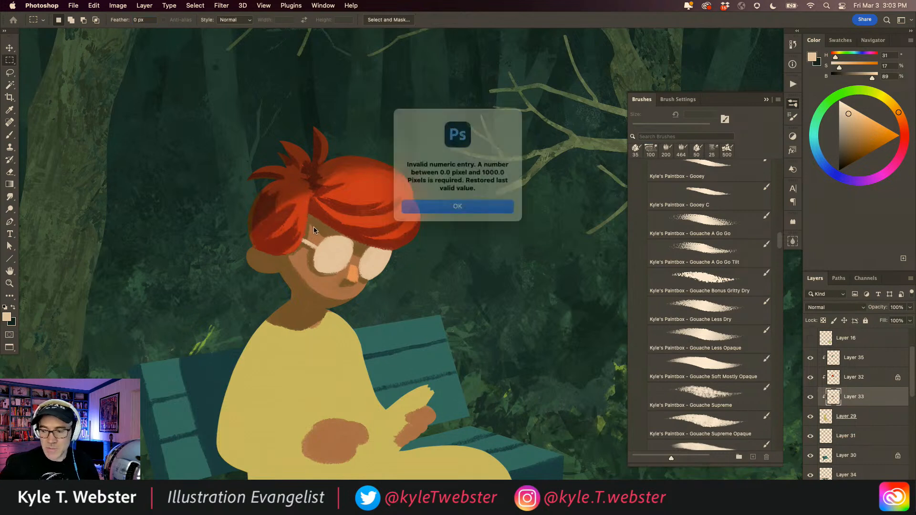
{"action": "key", "text": "Return"}
{"action": "key", "text": "shift+m"}
{"action": "left_click_drag", "start_coordinate": [314, 220], "coordinate": [353, 266]}
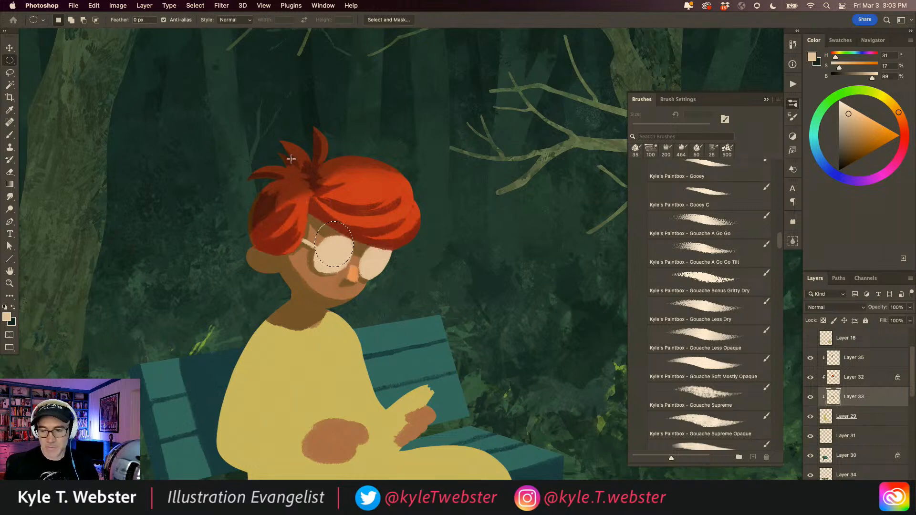
{"action": "key", "text": "super+t"}
{"action": "left_click_drag", "start_coordinate": [296, 216], "coordinate": [308, 213]}
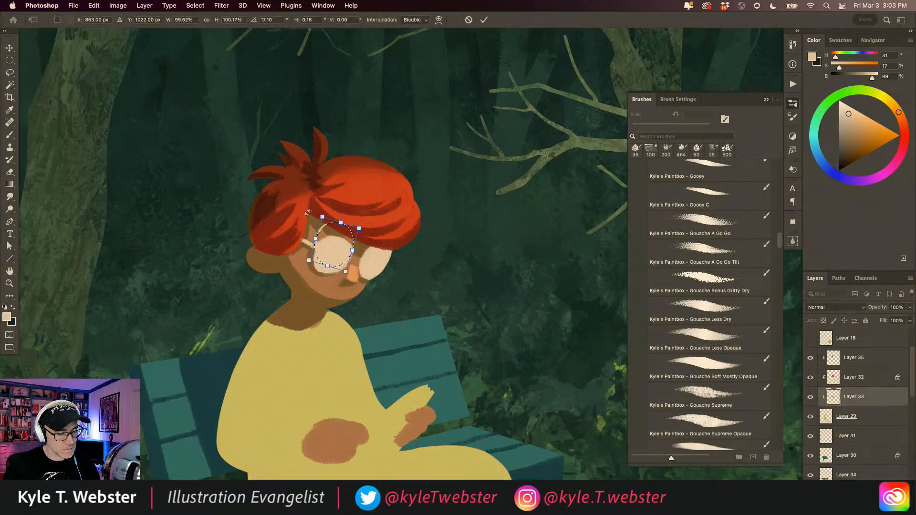
{"action": "key", "text": "Return"}
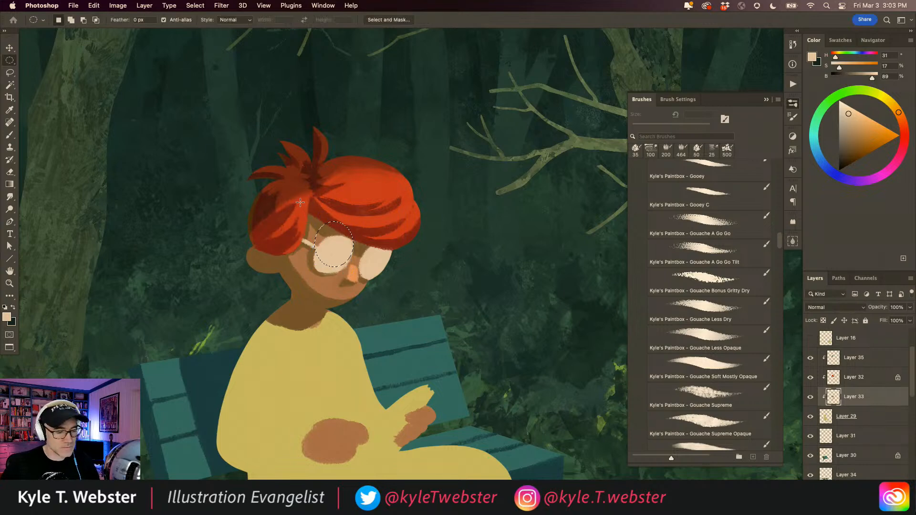
Transform only the selection outline, rotating it about 19° and moving it over the near lens.
{"action": "left_click", "coordinate": [195, 5]}
{"action": "left_click", "coordinate": [196, 182]}
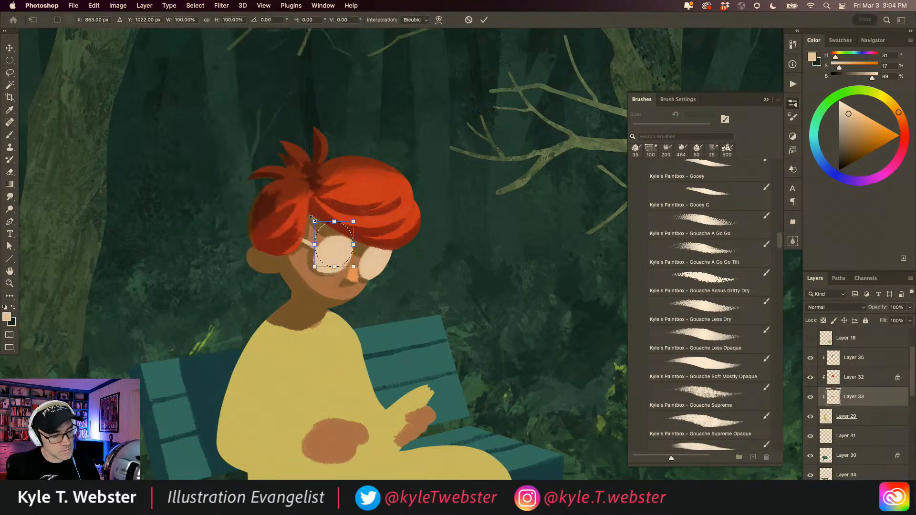
{"action": "left_click_drag", "start_coordinate": [312, 212], "coordinate": [325, 208]}
{"action": "left_click_drag", "start_coordinate": [326, 242], "coordinate": [328, 255]}
{"action": "key", "text": "Left"}
{"action": "key", "text": "Left"}
{"action": "key", "text": "Up"}
{"action": "key", "text": "Up"}
{"action": "key", "text": "Up"}
{"action": "key", "text": "Up"}
{"action": "key", "text": "Up"}
{"action": "key", "text": "Up"}
{"action": "key", "text": "Up"}
{"action": "key", "text": "Up"}
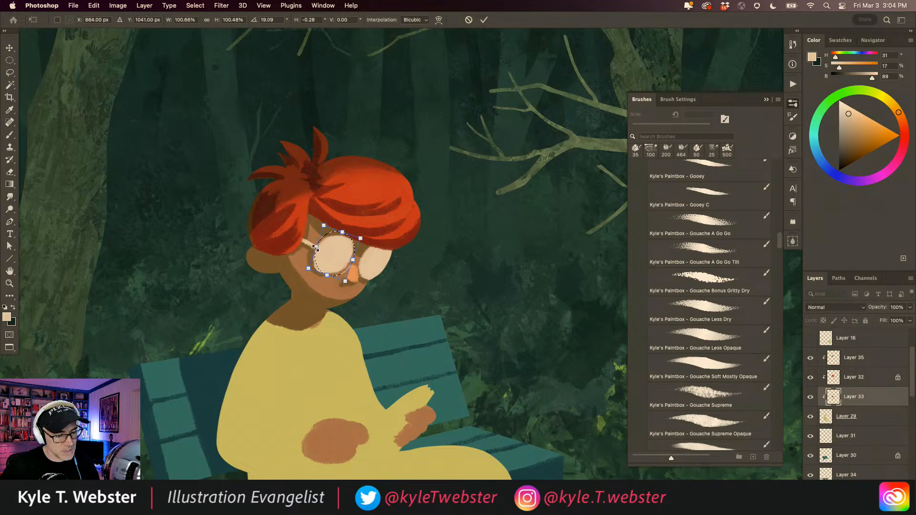
Fit the outline to the near lens at 103.49% width, 113.29% height and 21.43° rotation, and apply the transformation.
{"action": "left_click_drag", "start_coordinate": [315, 248], "coordinate": [320, 248]}
{"action": "key", "text": "Left"}
{"action": "key", "text": "Left"}
{"action": "left_click_drag", "start_coordinate": [320, 212], "coordinate": [324, 212]}
{"action": "key", "text": "Down"}
{"action": "key", "text": "Down"}
{"action": "key", "text": "Left"}
{"action": "key", "text": "Left"}
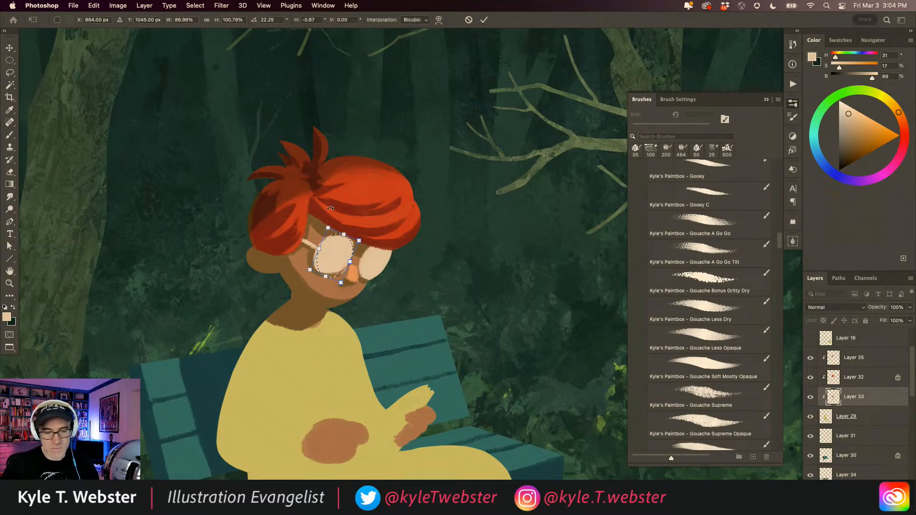
{"action": "left_click_drag", "start_coordinate": [327, 226], "coordinate": [326, 221]}
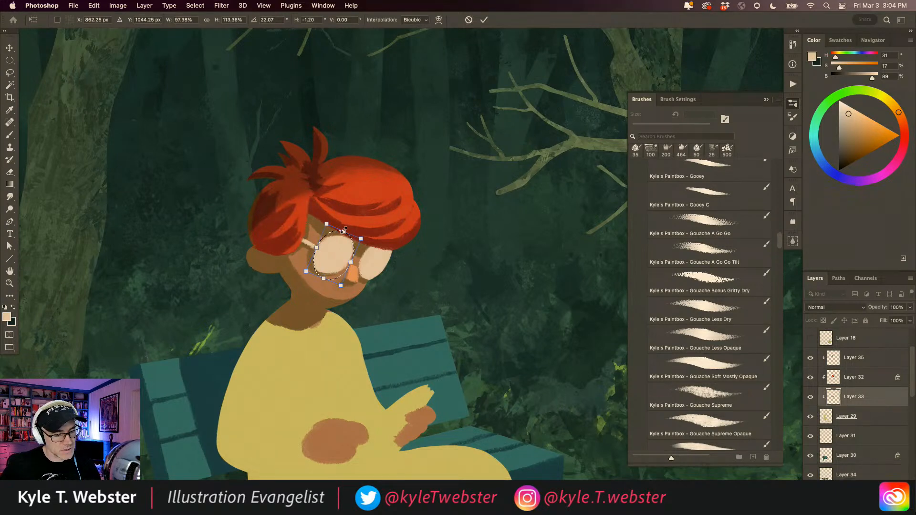
{"action": "left_click_drag", "start_coordinate": [344, 232], "coordinate": [365, 240]}
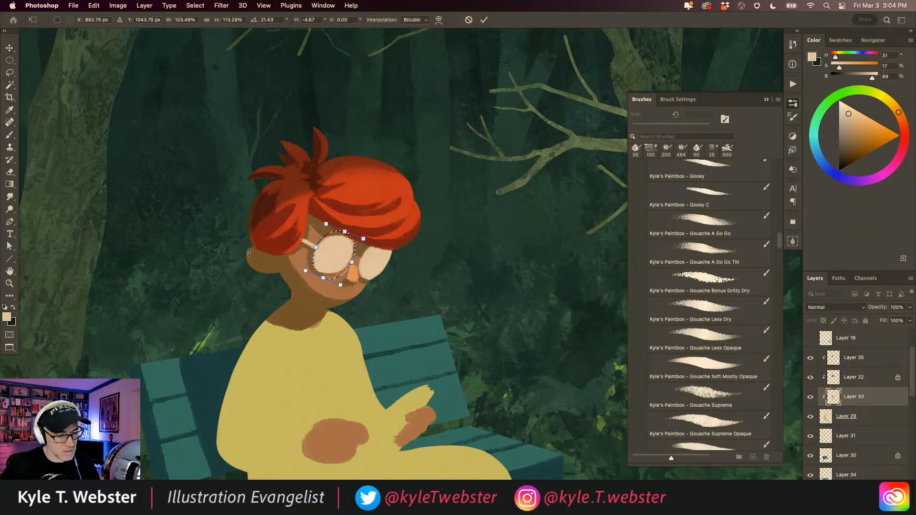
{"action": "key", "text": "Return"}
Fill the near lens selection with the pale lens color and move the same selection outline onto the far lens.
{"action": "key", "text": "b"}
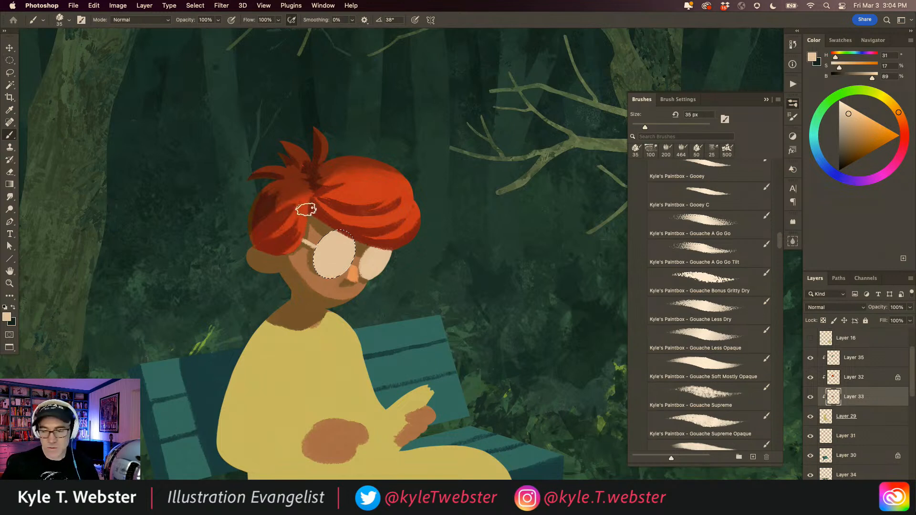
{"action": "key", "text": "m"}
{"action": "left_click_drag", "start_coordinate": [332, 259], "coordinate": [368, 266]}
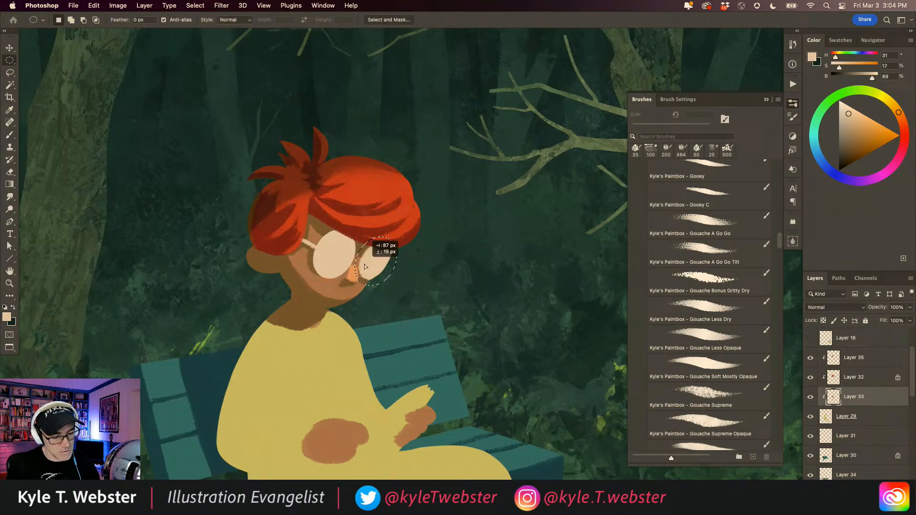
Scale the far lens selection to 80.43% width and 86.79% height, and paint it with the pale lens color.
{"action": "left_click", "coordinate": [196, 6]}
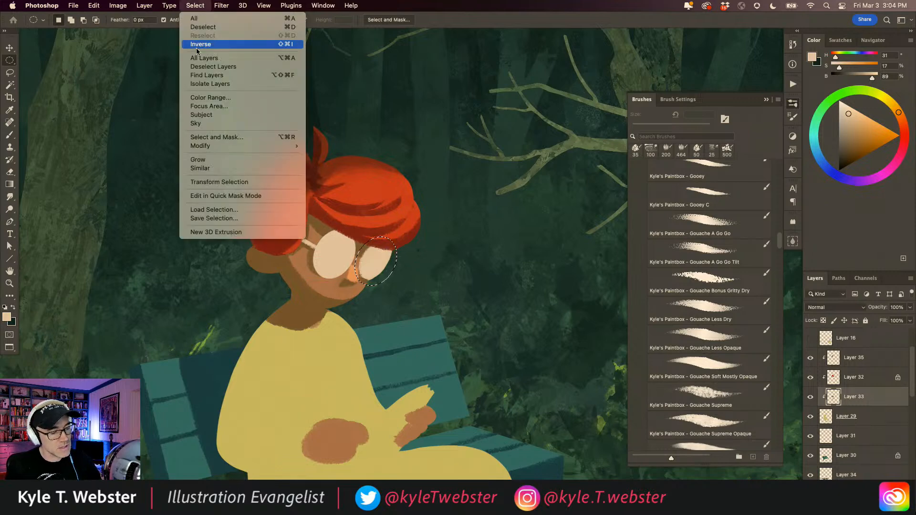
{"action": "left_click", "coordinate": [200, 182]}
{"action": "left_click_drag", "start_coordinate": [399, 286], "coordinate": [392, 279]}
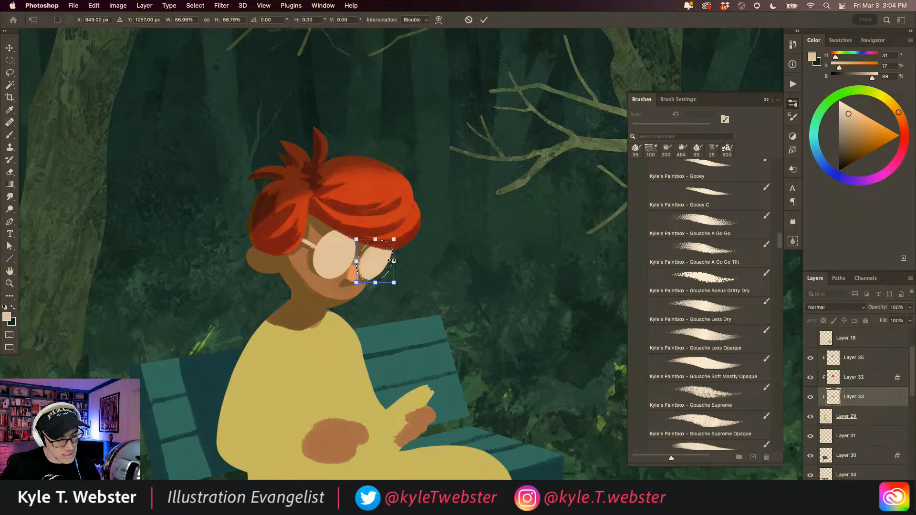
{"action": "key", "text": "Right"}
{"action": "key", "text": "Down"}
{"action": "key", "text": "Down"}
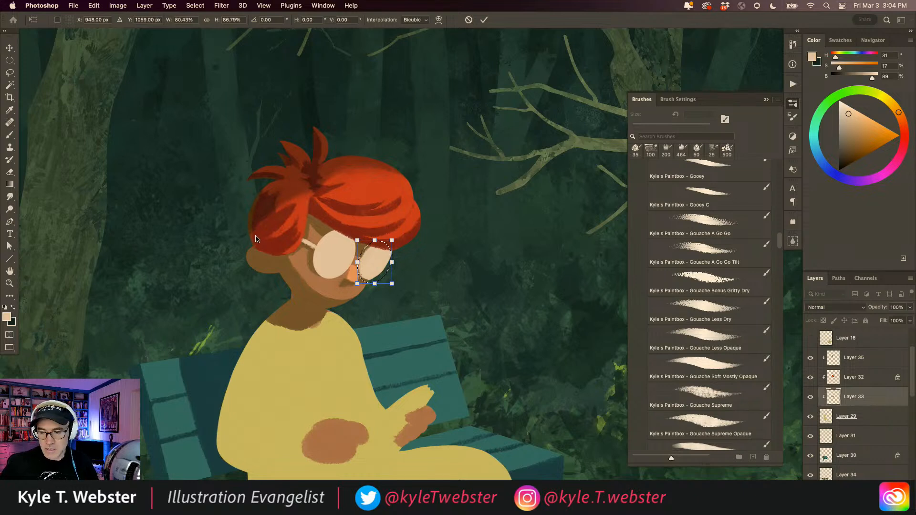
{"action": "key", "text": "Return"}
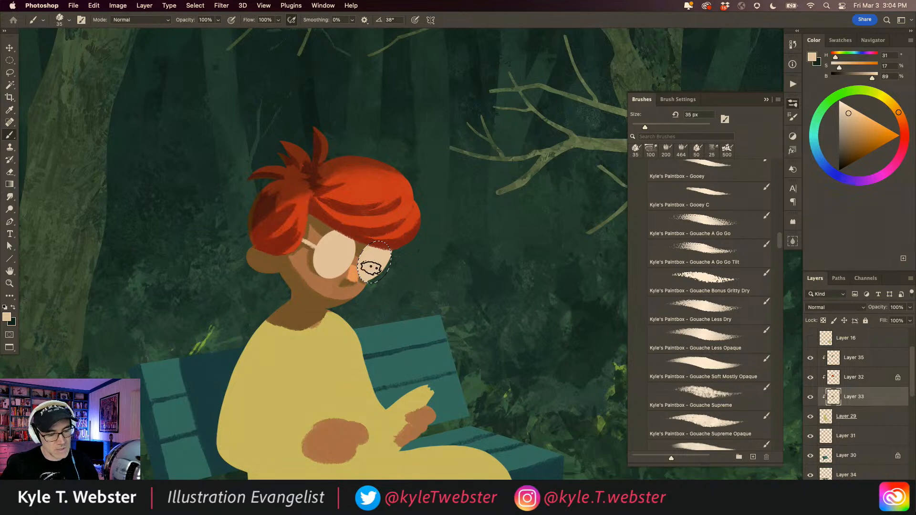
On Layer 29, paint sampled skin color inside the far lens selection to extend the base beneath the clipped lens past the face's edge.
{"action": "left_click", "coordinate": [824, 418]}
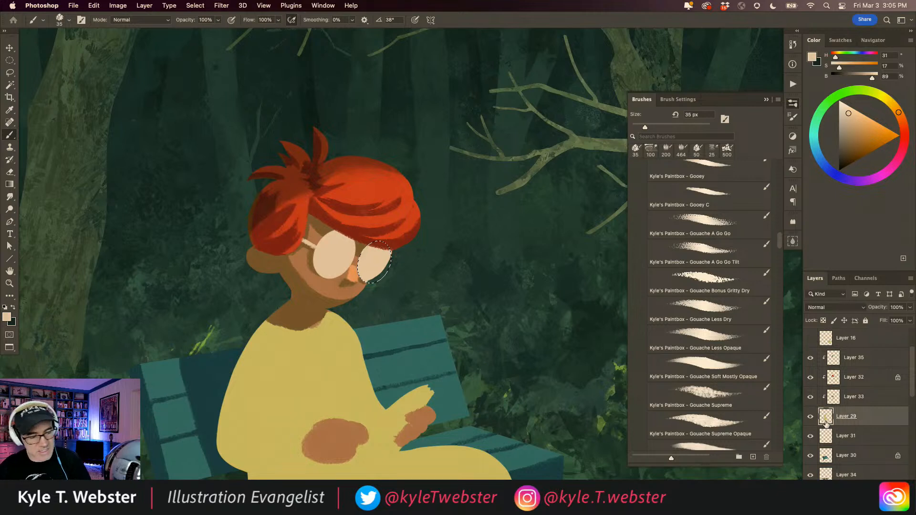
{"action": "left_click", "coordinate": [335, 285], "text": "alt"}
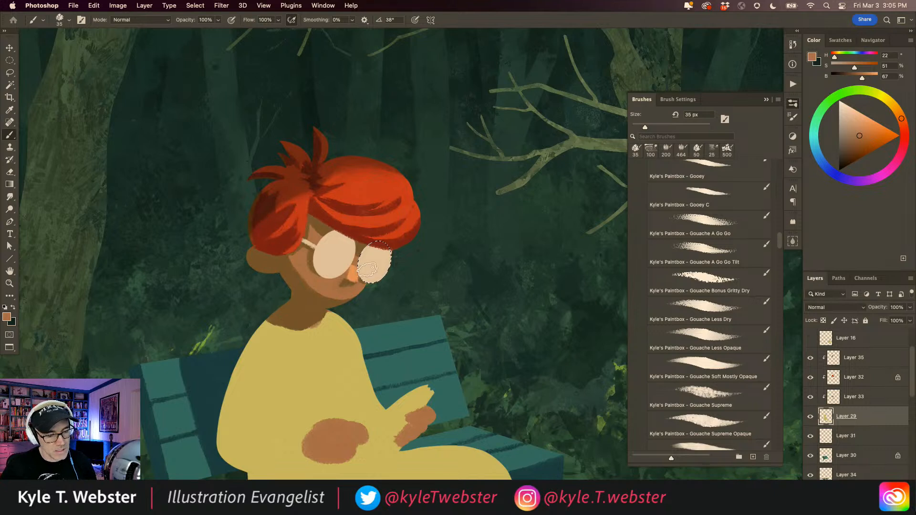
On Layer 33, select both lenses and paint a muted olive shadow at H 68, S 26, B 64 across their tops.
{"action": "left_click", "coordinate": [829, 396]}
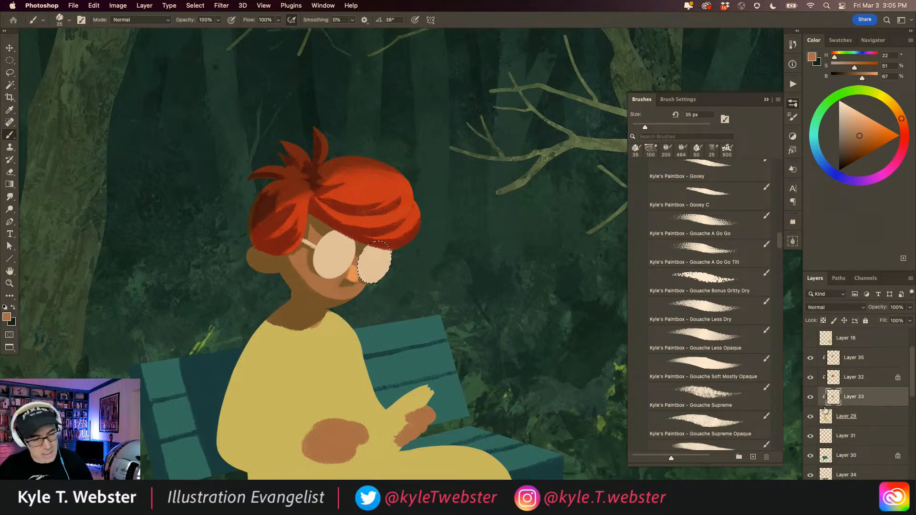
{"action": "left_click", "coordinate": [337, 236], "text": "alt"}
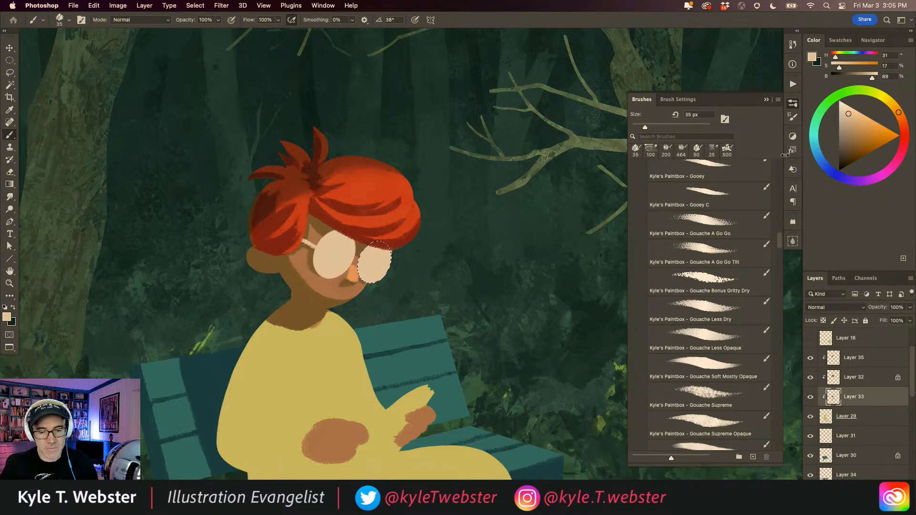
{"action": "left_click", "coordinate": [876, 93]}
{"action": "left_click", "coordinate": [850, 130]}
{"action": "key", "text": "super+d"}
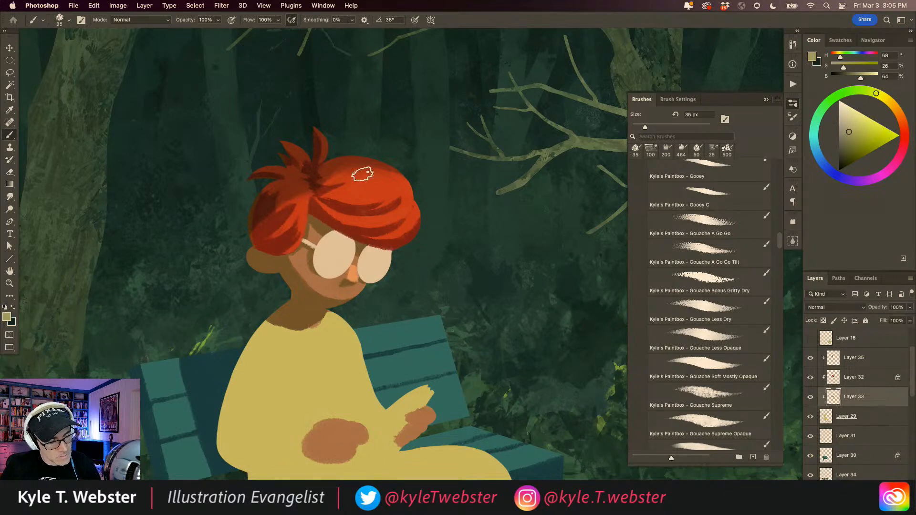
{"action": "key", "text": "w"}
{"action": "left_click", "coordinate": [335, 253]}
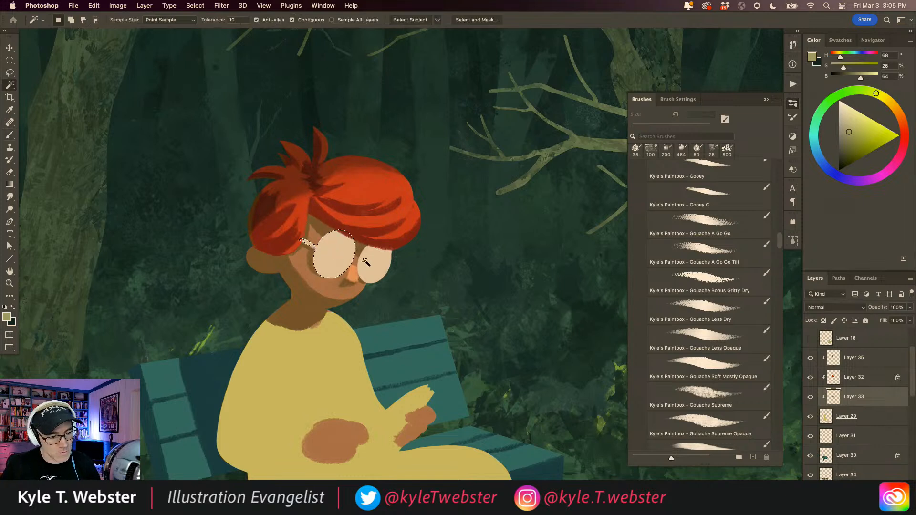
{"action": "key", "text": "b"}
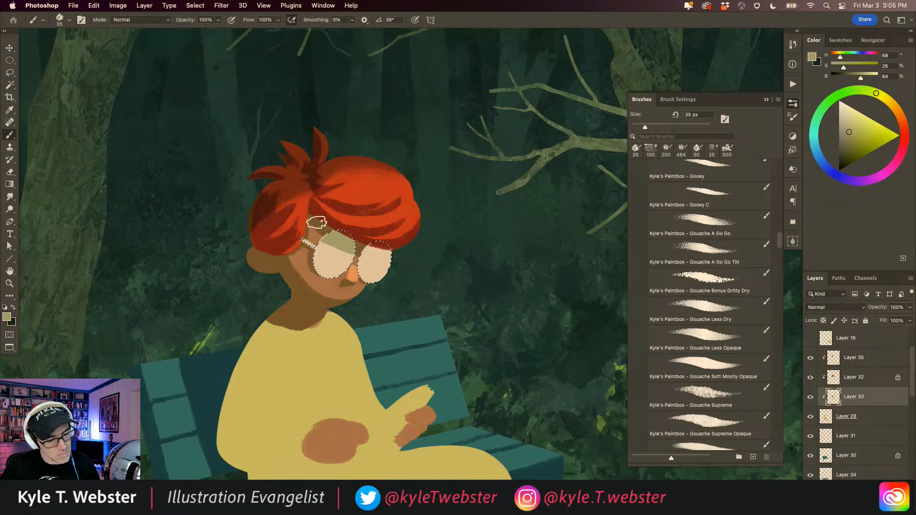
{"action": "mouse_move", "coordinate": [318, 241]}
{"action": "left_mouse_down"}
{"action": "mouse_move", "coordinate": [377, 249]}
{"action": "mouse_move", "coordinate": [362, 234]}
{"action": "left_mouse_up"}
{"action": "key", "text": "super+d"}
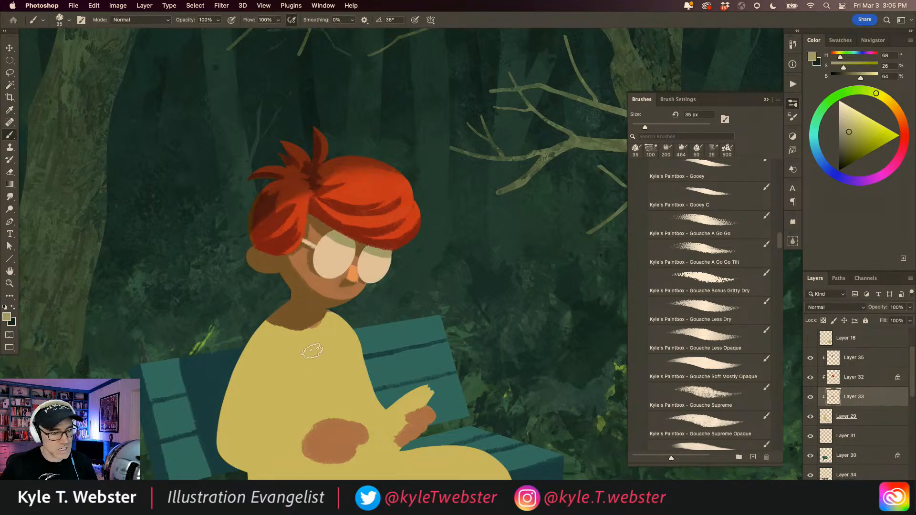
On a new clipped layer above Layer 33, paint small irises in both lenses with teal sampled from the bench and a 10 px brush.
{"action": "left_click_drag", "start_coordinate": [320, 370], "coordinate": [317, 339]}
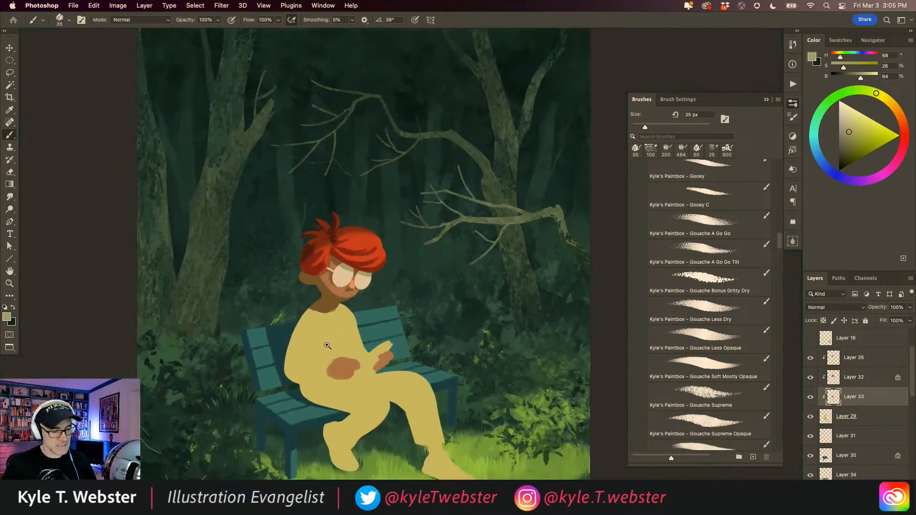
{"action": "left_click", "coordinate": [326, 348]}
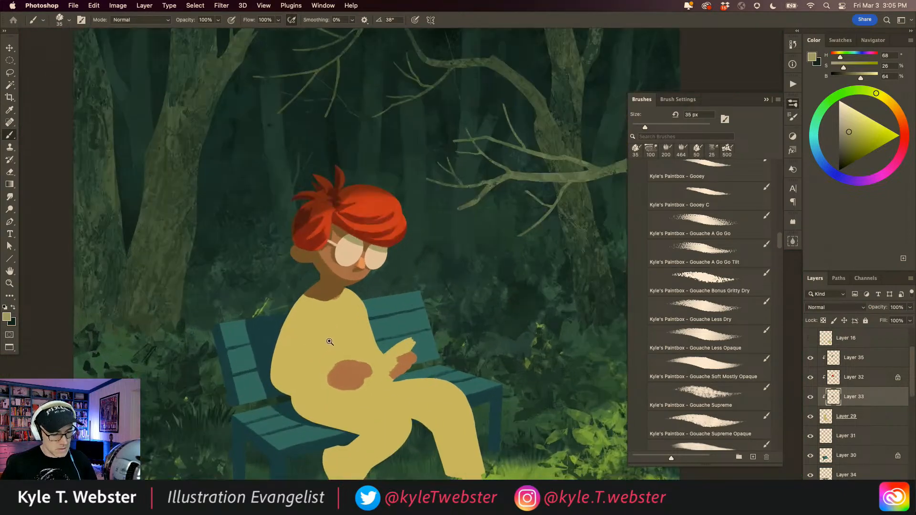
{"action": "left_click", "coordinate": [330, 342]}
{"action": "left_click", "coordinate": [410, 284], "text": "alt"}
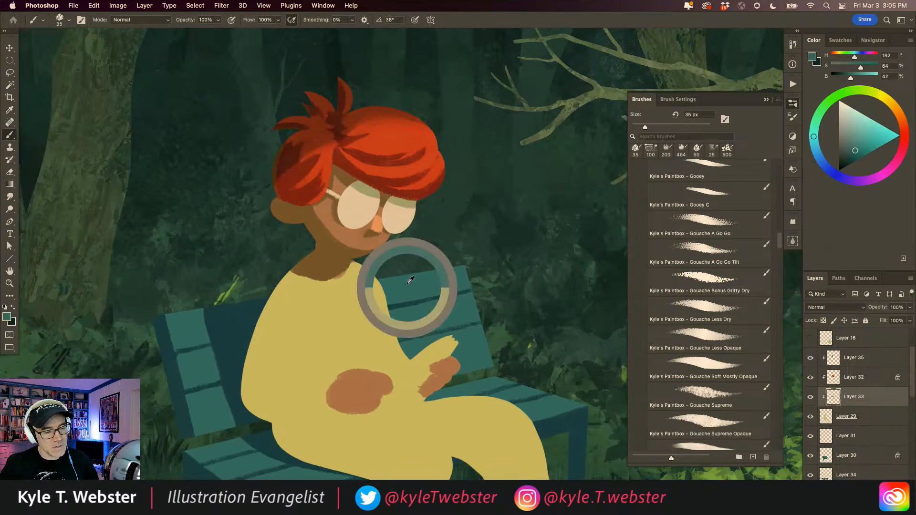
{"action": "key", "text": "bracketleft"}
{"action": "key", "text": "bracketleft"}
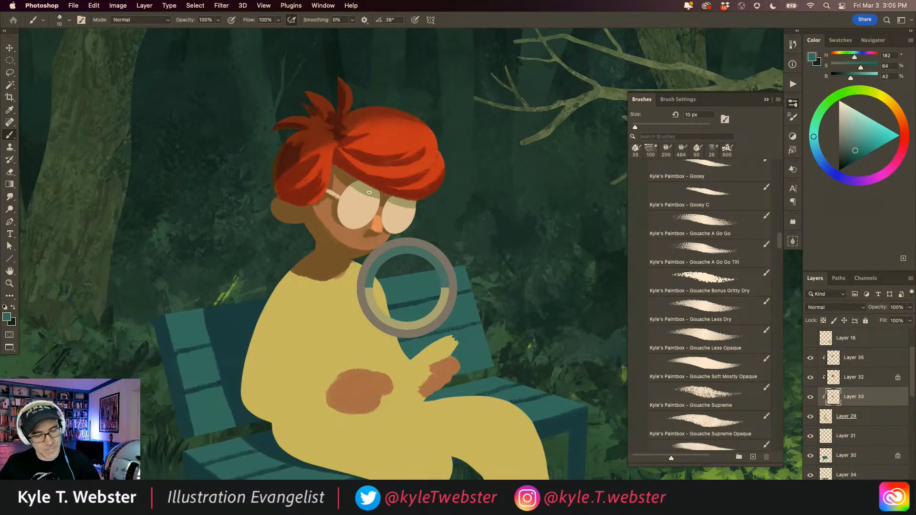
{"action": "key", "text": "alt+shift+super+n"}
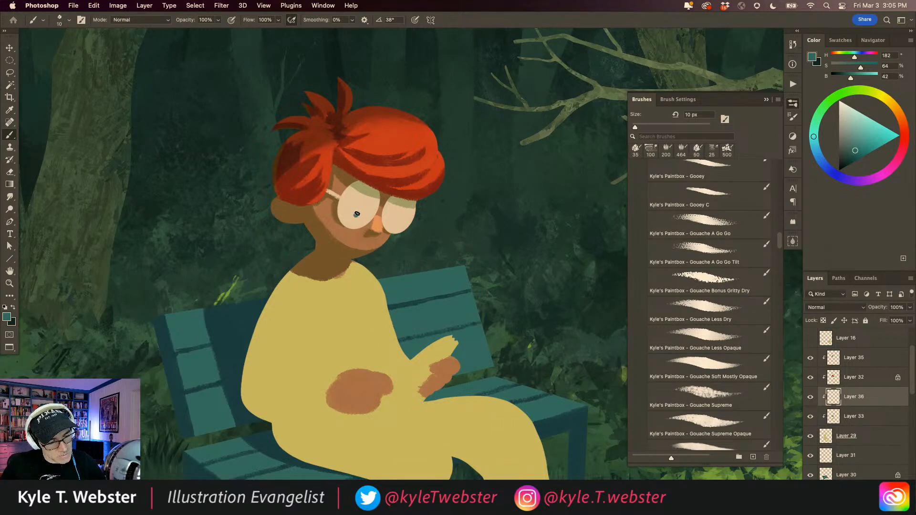
{"action": "left_click", "coordinate": [357, 215]}
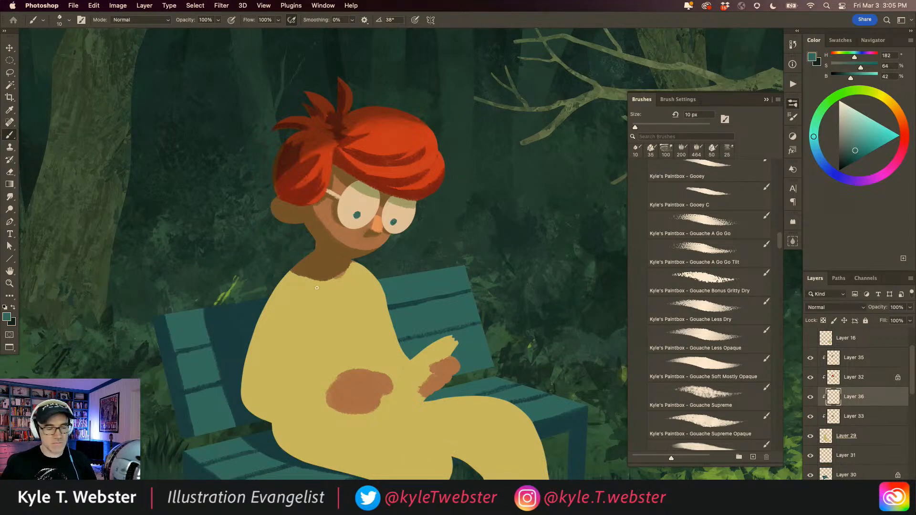
Paint a small smiling mouth below the nose in dark reddish brown at H 17, S 82, B 40.
{"action": "left_click", "coordinate": [308, 380], "text": "alt"}
{"action": "left_click", "coordinate": [308, 380], "text": "alt"}
{"action": "left_click", "coordinate": [308, 380], "text": "alt"}
{"action": "left_click_drag", "start_coordinate": [308, 379], "coordinate": [325, 349]}
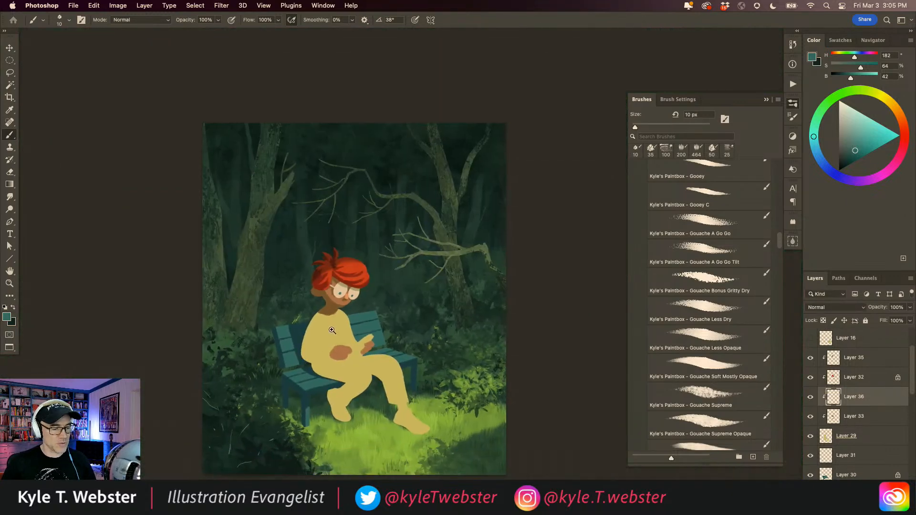
{"action": "left_click", "coordinate": [332, 332], "text": "super"}
{"action": "left_click", "coordinate": [333, 331], "text": "super"}
{"action": "left_click", "coordinate": [303, 299], "text": "super"}
{"action": "left_click", "coordinate": [367, 260], "text": "alt"}
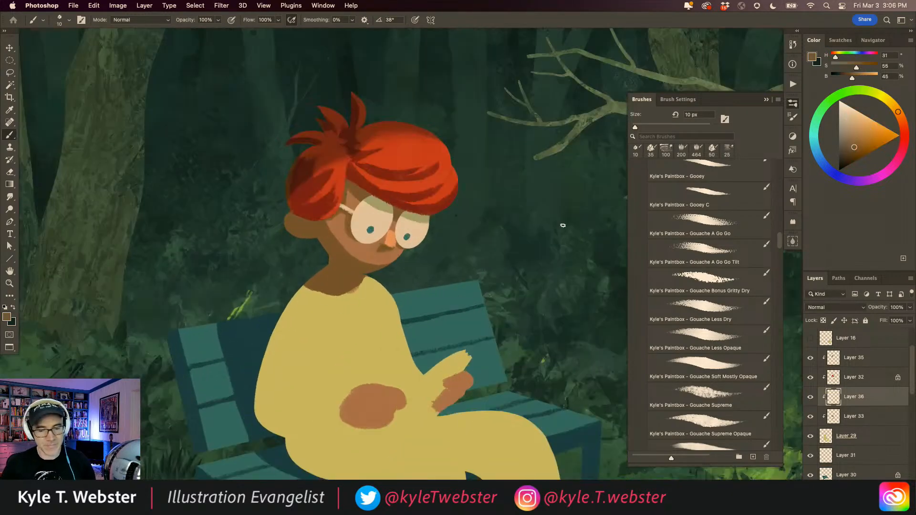
{"action": "left_click", "coordinate": [859, 153]}
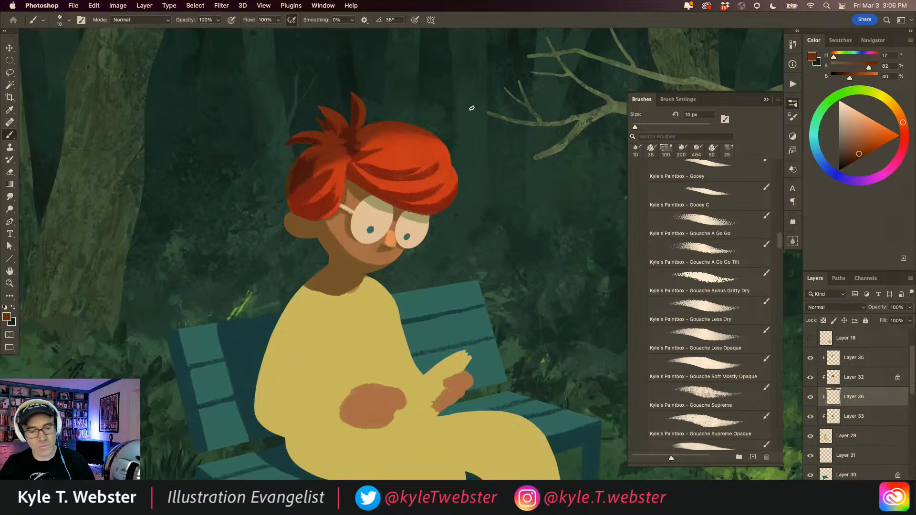
Sample the skin shadow and shift it to a dark brown at H 26, S 64, B 35.
{"action": "left_click", "coordinate": [332, 239], "text": "alt"}
{"action": "left_click", "coordinate": [853, 154]}
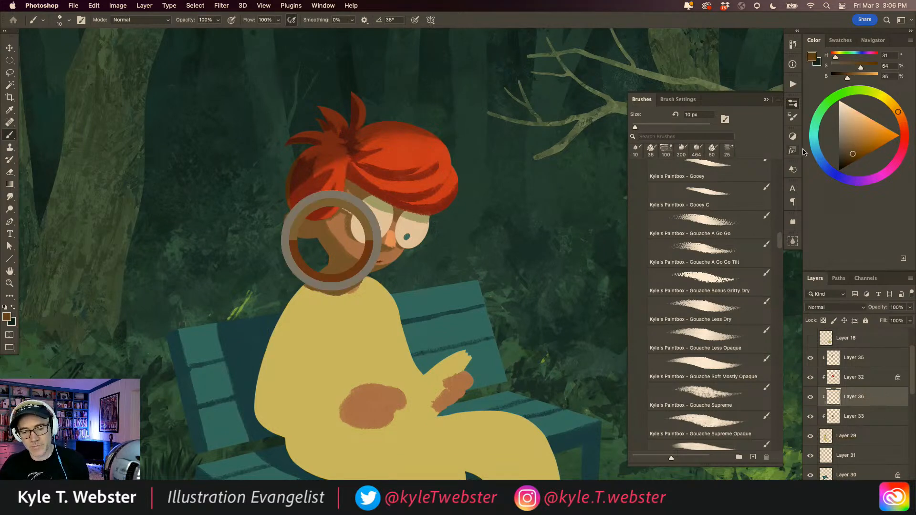
{"action": "left_click_drag", "start_coordinate": [900, 112], "coordinate": [900, 116]}
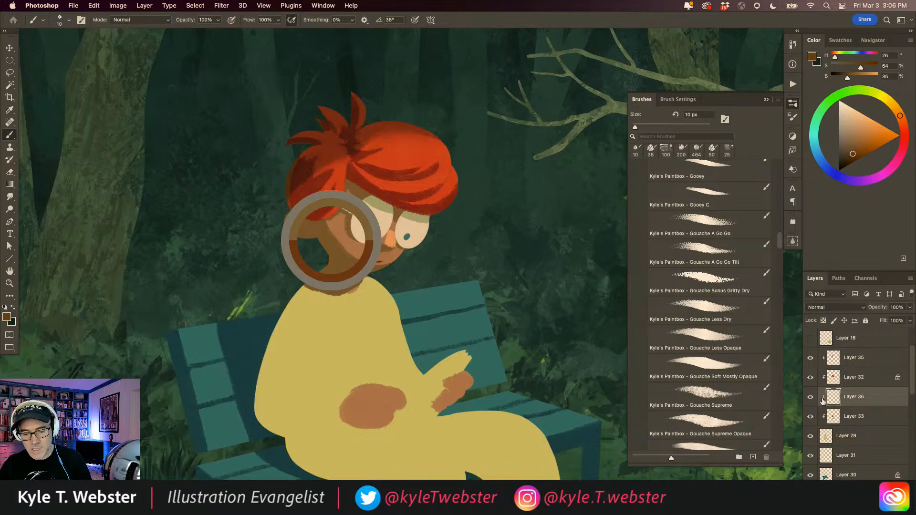
{"action": "left_click", "coordinate": [833, 379]}
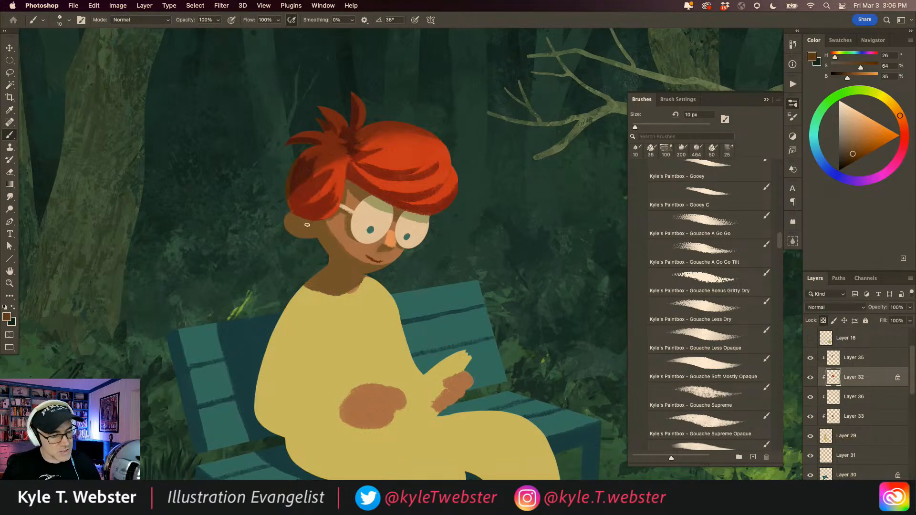
{"action": "left_click_drag", "start_coordinate": [304, 226], "coordinate": [309, 234]}
{"action": "key", "text": "super+z"}
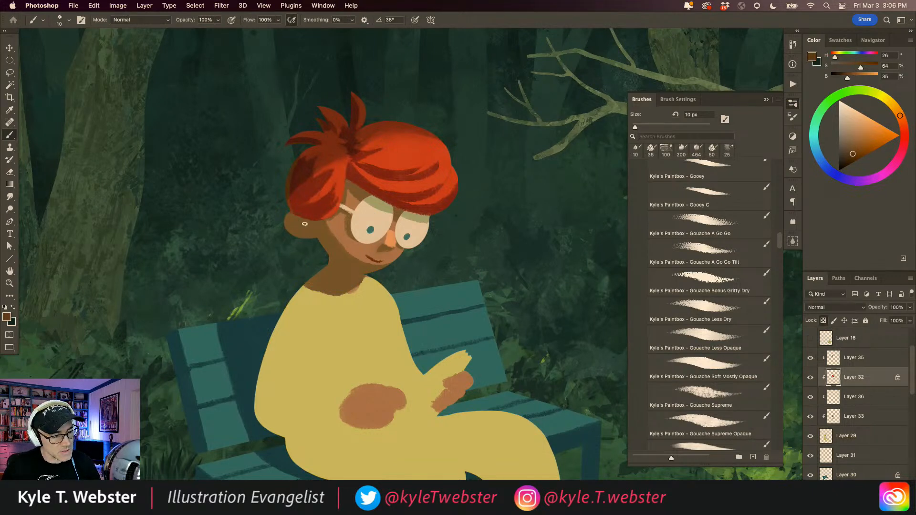
On Layer 33, paint the inner fold of the ear with the dark brown.
{"action": "left_click", "coordinate": [834, 398]}
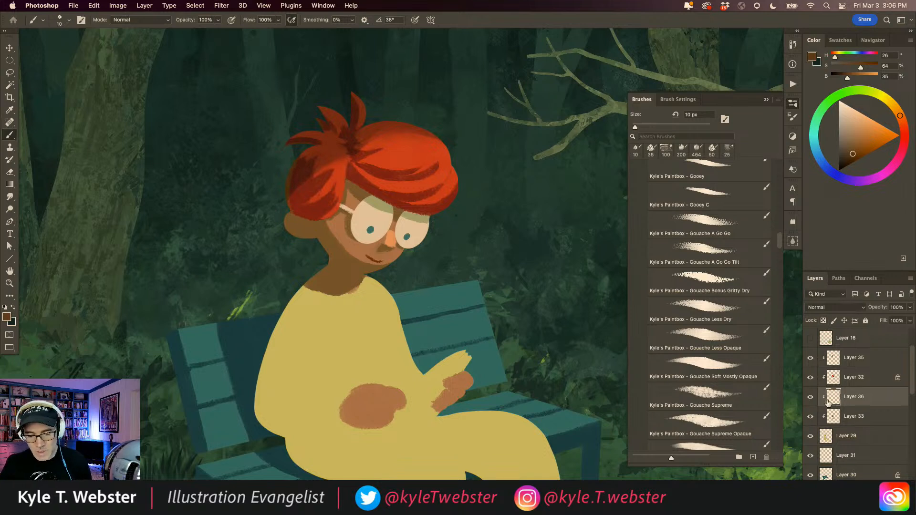
{"action": "left_click", "coordinate": [833, 417]}
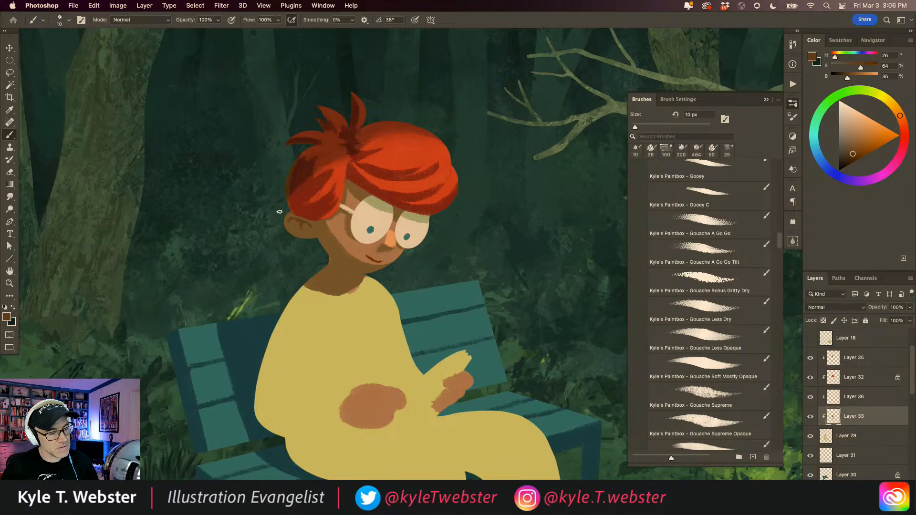
{"action": "left_click", "coordinate": [289, 330], "text": "alt"}
{"action": "left_click_drag", "start_coordinate": [268, 357], "coordinate": [280, 339]}
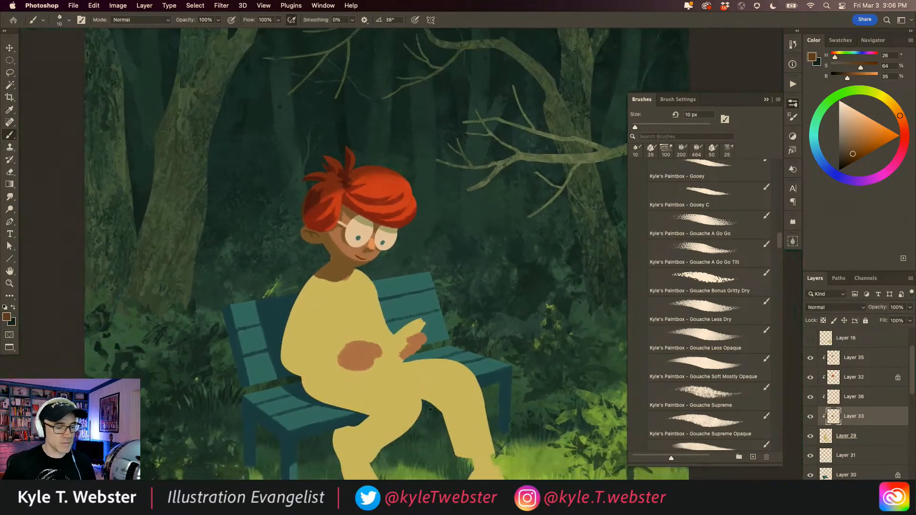
{"action": "left_click", "coordinate": [326, 352], "text": "alt"}
{"action": "left_click_drag", "start_coordinate": [290, 357], "coordinate": [301, 340]}
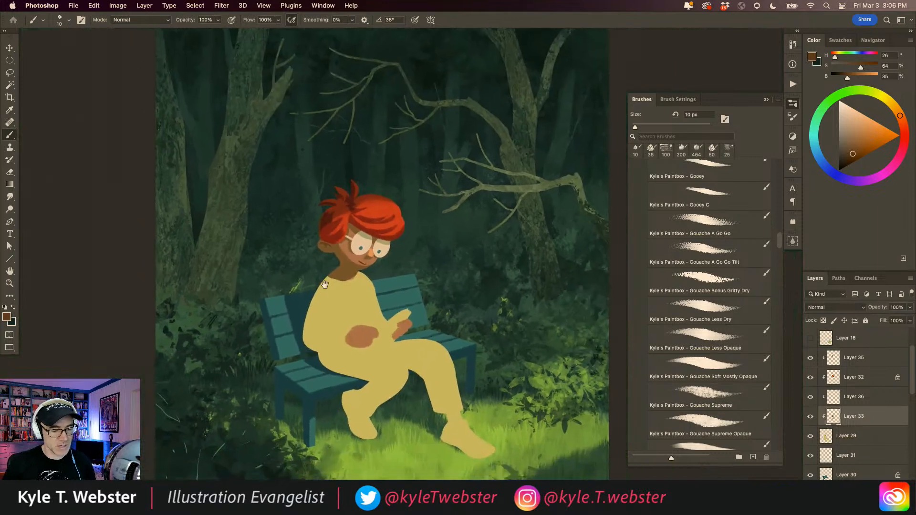
{"action": "left_click", "coordinate": [338, 315]}
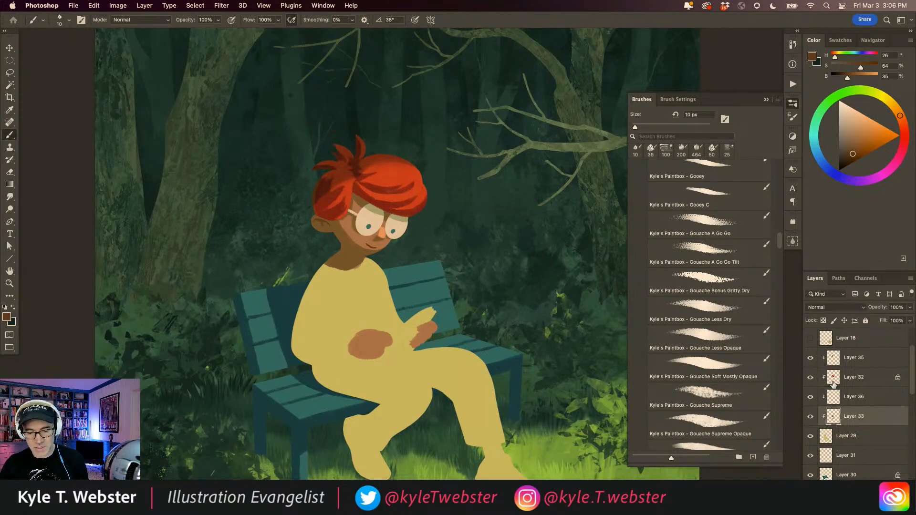
Add a new clipped layer above Layer 29 and move it to the top of the clipped stack, above Layer 35.
{"action": "left_click", "coordinate": [826, 438]}
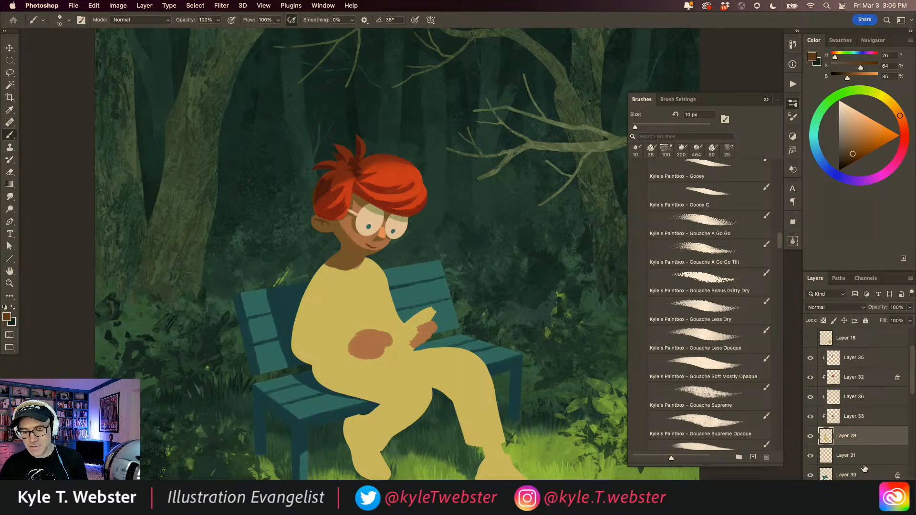
{"action": "key", "text": "super+alt+shift+n"}
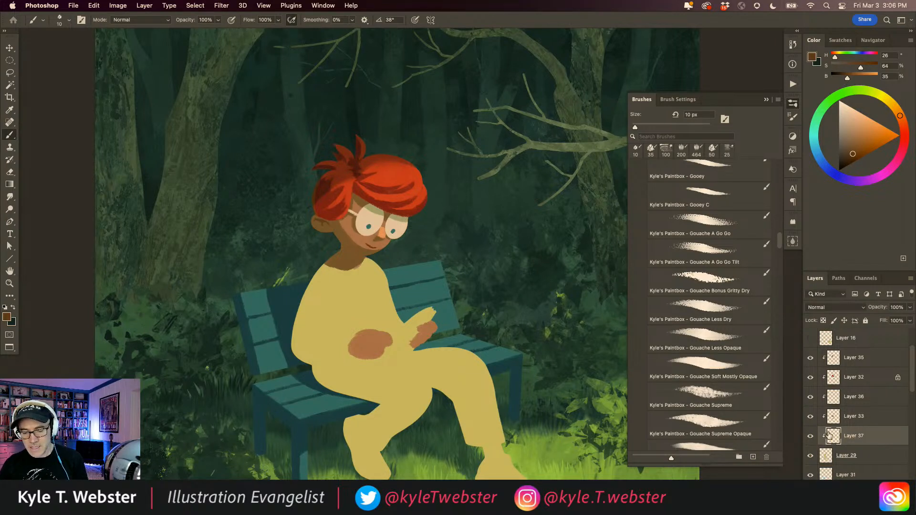
{"action": "left_click_drag", "start_coordinate": [831, 438], "coordinate": [824, 357]}
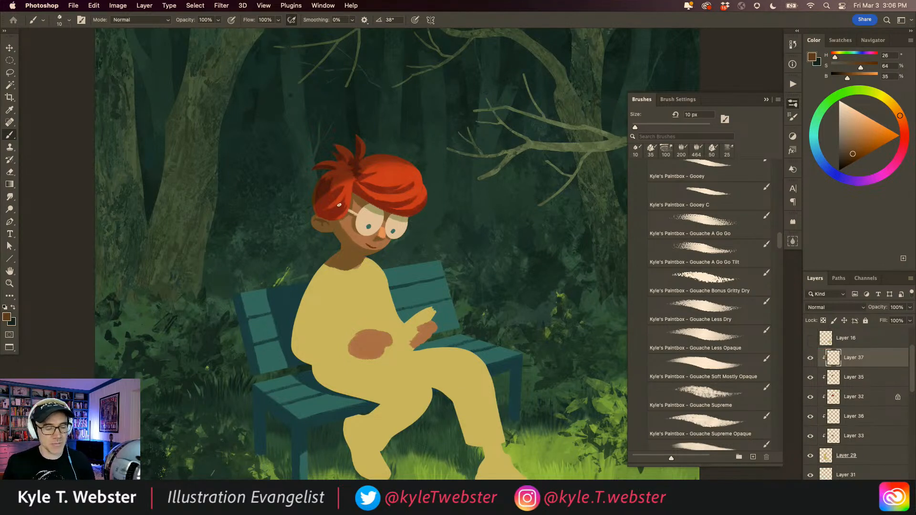
Browse the brush library outside the megapack set and choose a speckled, grainy brush for the new layer.
{"action": "mouse_move", "coordinate": [781, 240]}
{"action": "left_mouse_down"}
{"action": "mouse_move", "coordinate": [713, 212]}
{"action": "mouse_move", "coordinate": [657, 163]}
{"action": "left_mouse_up"}
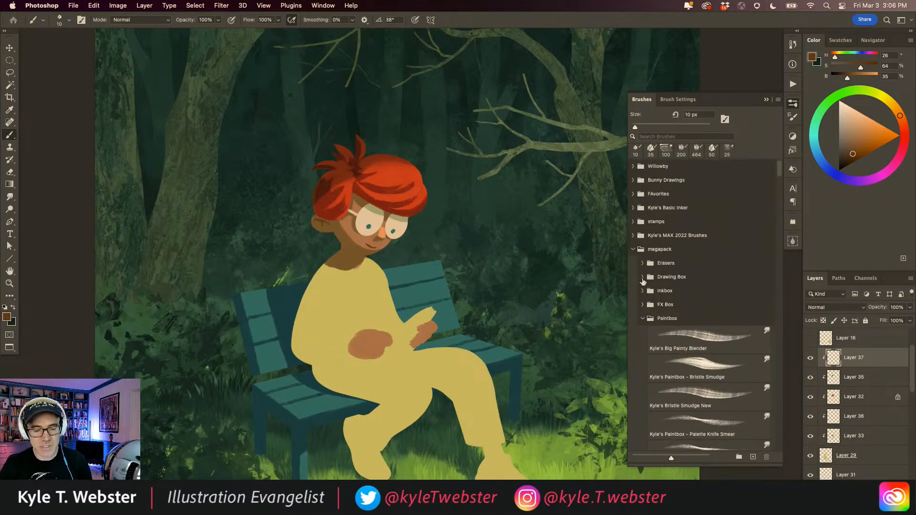
{"action": "left_click", "coordinate": [633, 249]}
{"action": "left_click_drag", "start_coordinate": [780, 195], "coordinate": [667, 228]}
{"action": "left_click", "coordinate": [633, 251]}
{"action": "scroll", "coordinate": [642, 310], "scroll_direction": "down", "scroll_amount": 10}
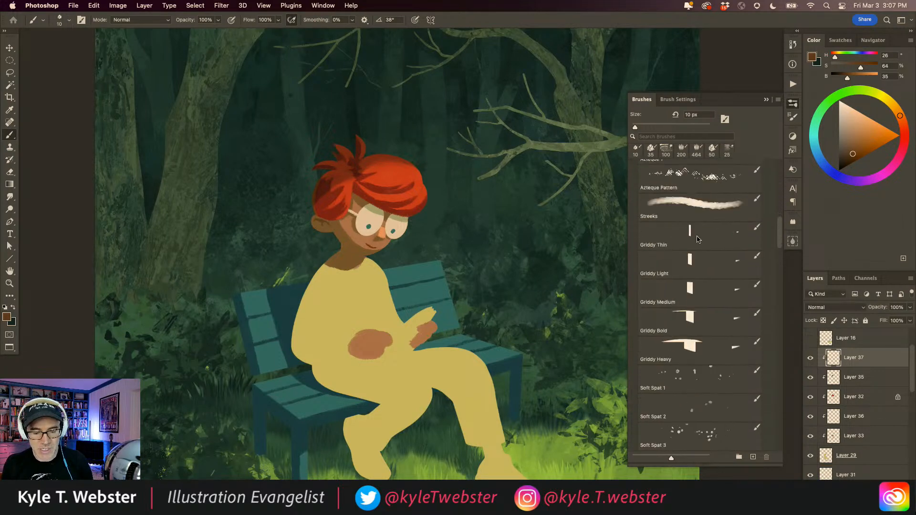
{"action": "scroll", "coordinate": [643, 327], "scroll_direction": "up", "scroll_amount": 10}
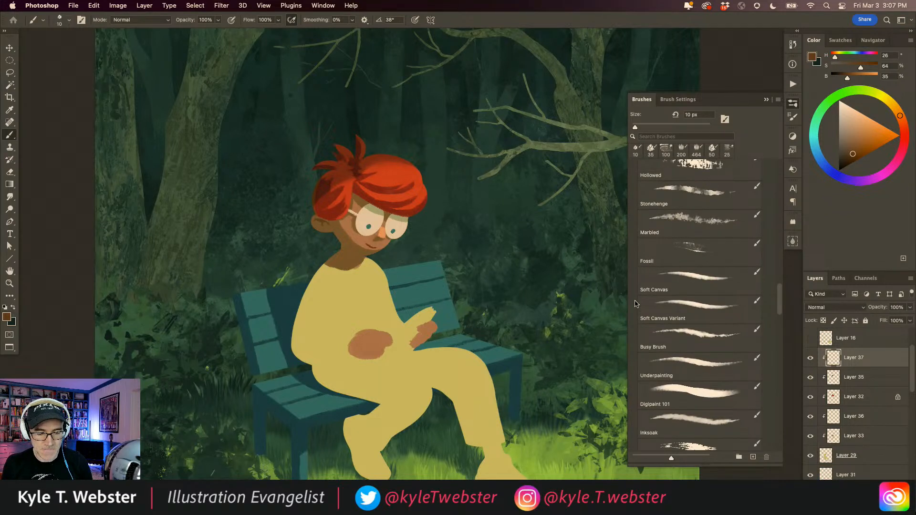
{"action": "scroll", "coordinate": [635, 296], "scroll_direction": "up", "scroll_amount": 5}
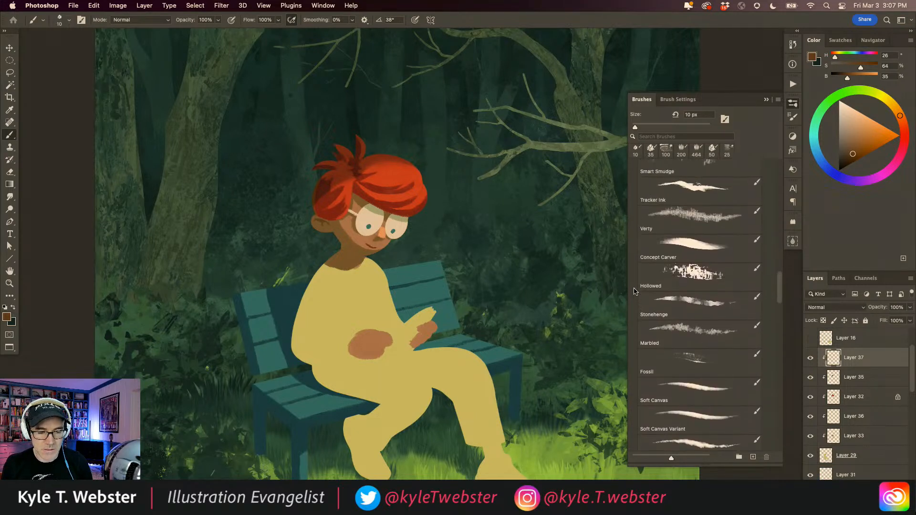
{"action": "scroll", "coordinate": [635, 288], "scroll_direction": "down", "scroll_amount": 8}
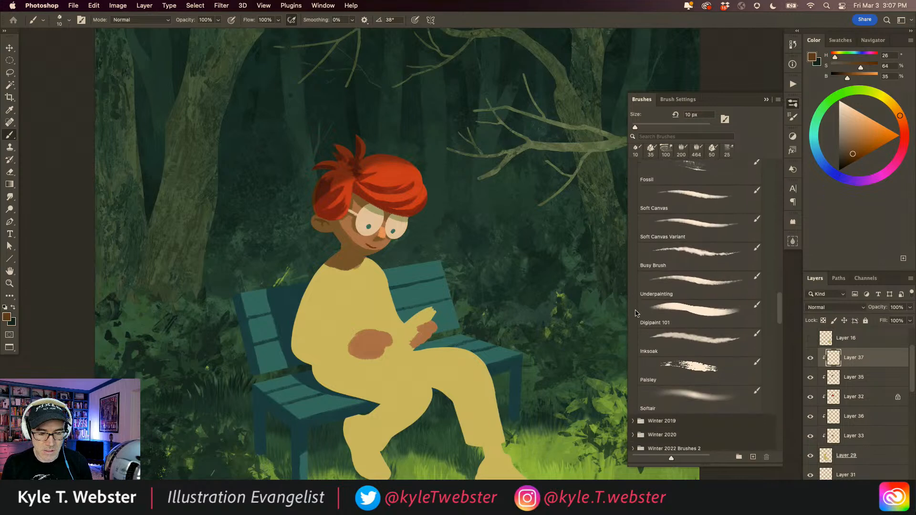
{"action": "left_click", "coordinate": [659, 374]}
{"action": "left_click", "coordinate": [766, 99]}
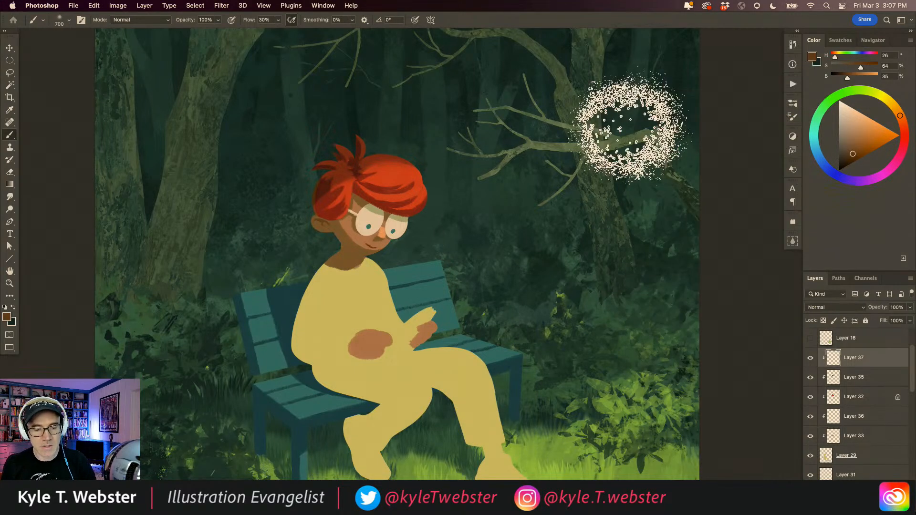
Reduce the grainy brush to 200 px and set the paint color to bright red at H 0, S 80, B 97.
{"action": "key", "text": "bracketleft"}
{"action": "key", "text": "bracketleft"}
{"action": "key", "text": "bracketleft"}
{"action": "key", "text": "bracketleft"}
{"action": "key", "text": "bracketleft"}
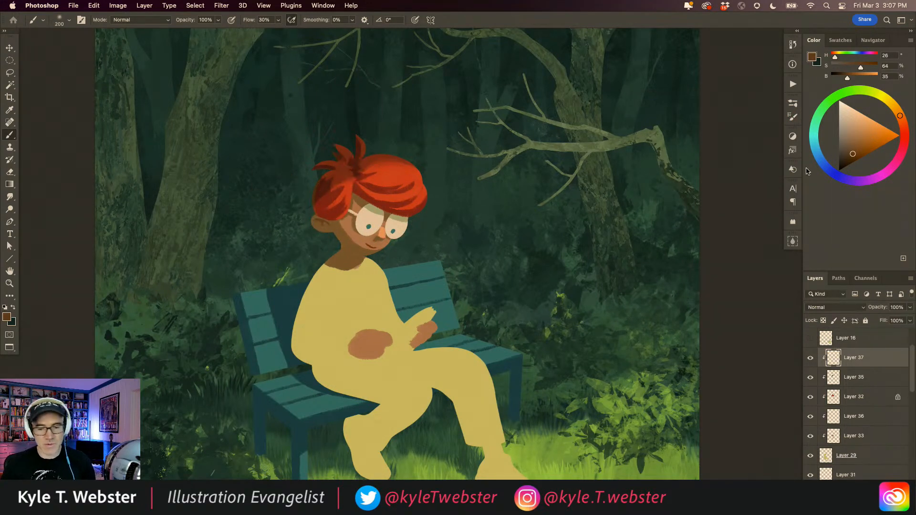
{"action": "left_click", "coordinate": [905, 135]}
{"action": "left_click", "coordinate": [886, 132]}
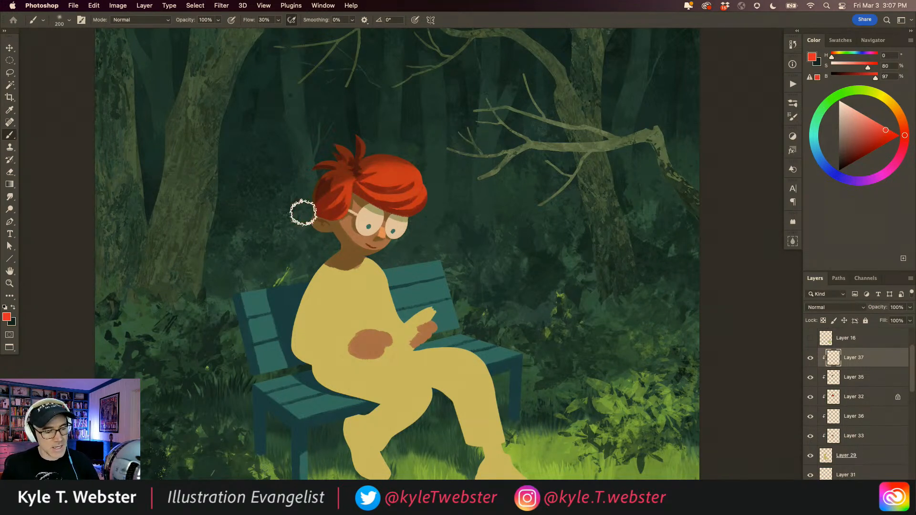
Set Layer 37 to Hard Light blending and brush a soft red glow over the child's face.
{"action": "left_click", "coordinate": [816, 310]}
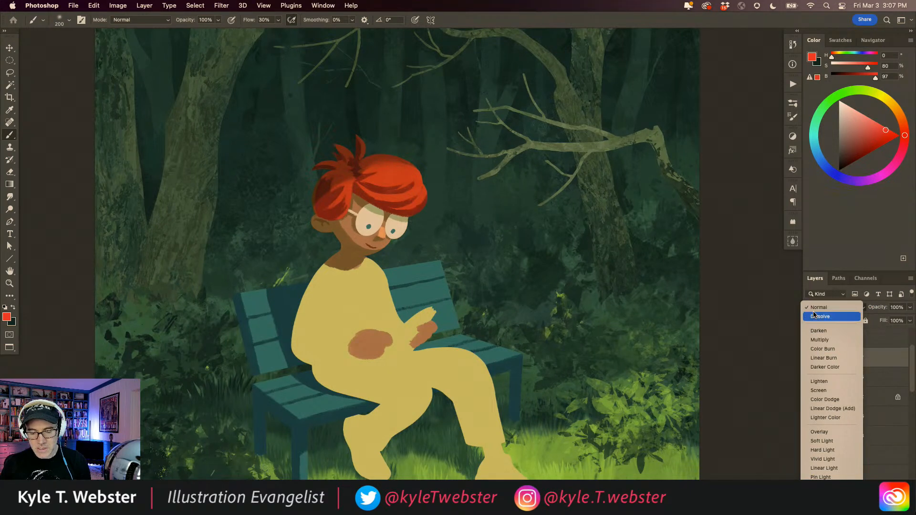
{"action": "left_click", "coordinate": [822, 450]}
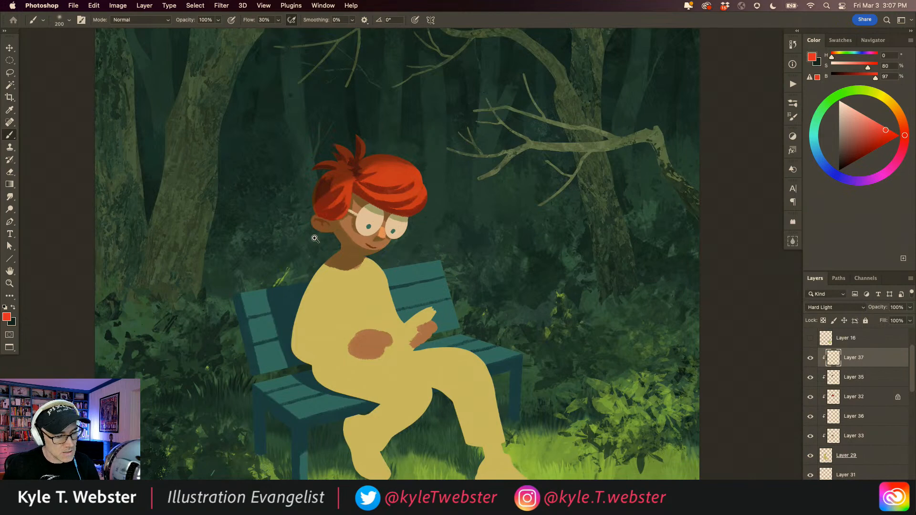
{"action": "left_click", "coordinate": [315, 239]}
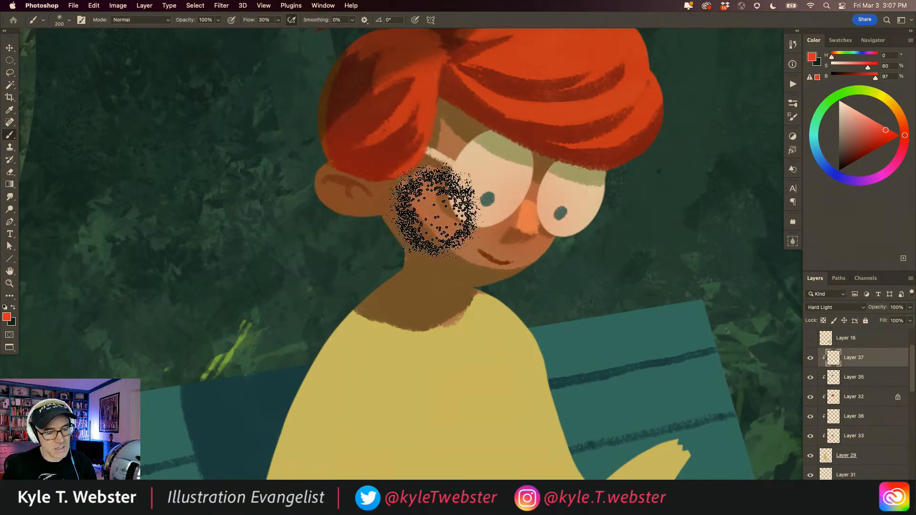
{"action": "mouse_move", "coordinate": [341, 343]}
{"action": "left_mouse_down"}
{"action": "mouse_move", "coordinate": [332, 344]}
{"action": "mouse_move", "coordinate": [334, 333]}
{"action": "left_mouse_up"}
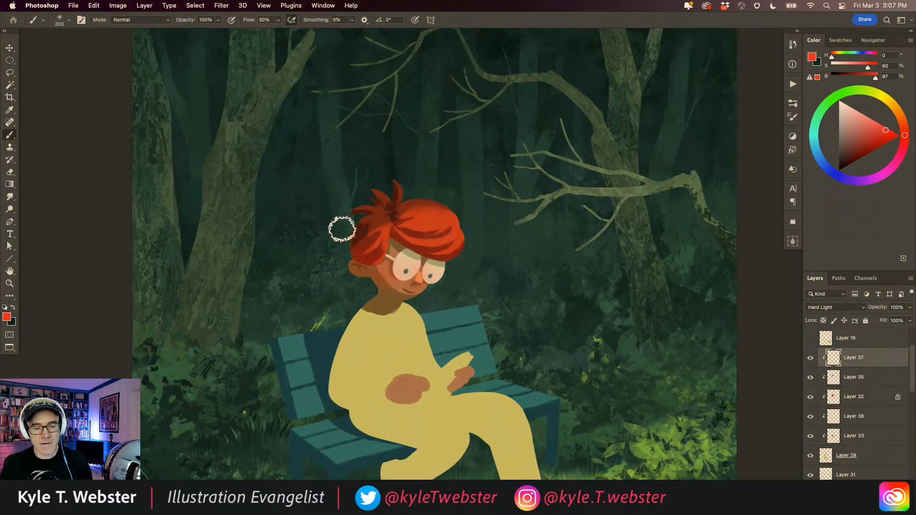
Shift the color to orange at H 28, S 81, B 100 and brush a warm glow over the hair on Layer 37.
{"action": "left_click", "coordinate": [904, 121]}
{"action": "left_click", "coordinate": [888, 129]}
{"action": "left_click", "coordinate": [899, 114]}
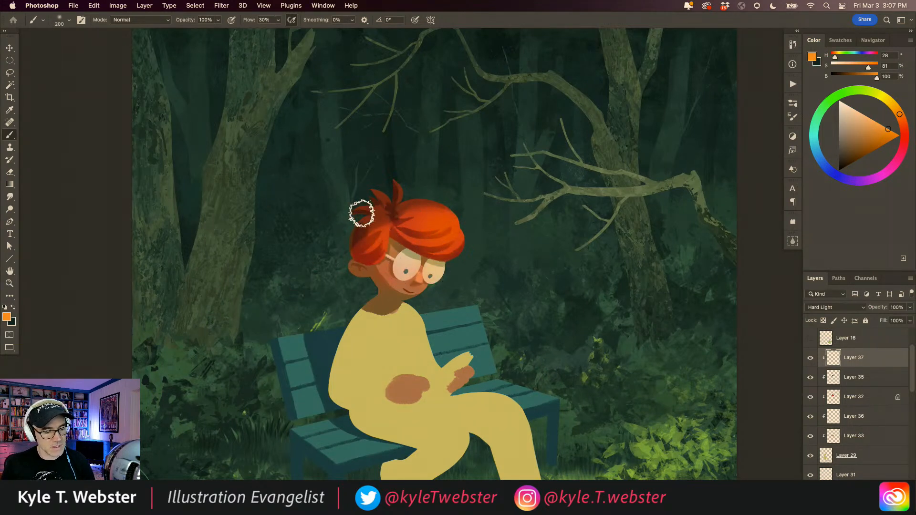
{"action": "mouse_move", "coordinate": [351, 367]}
{"action": "left_mouse_down"}
{"action": "mouse_move", "coordinate": [329, 377]}
{"action": "mouse_move", "coordinate": [343, 368]}
{"action": "left_mouse_up"}
{"action": "left_click_drag", "start_coordinate": [380, 341], "coordinate": [348, 393]}
{"action": "left_click", "coordinate": [376, 338]}
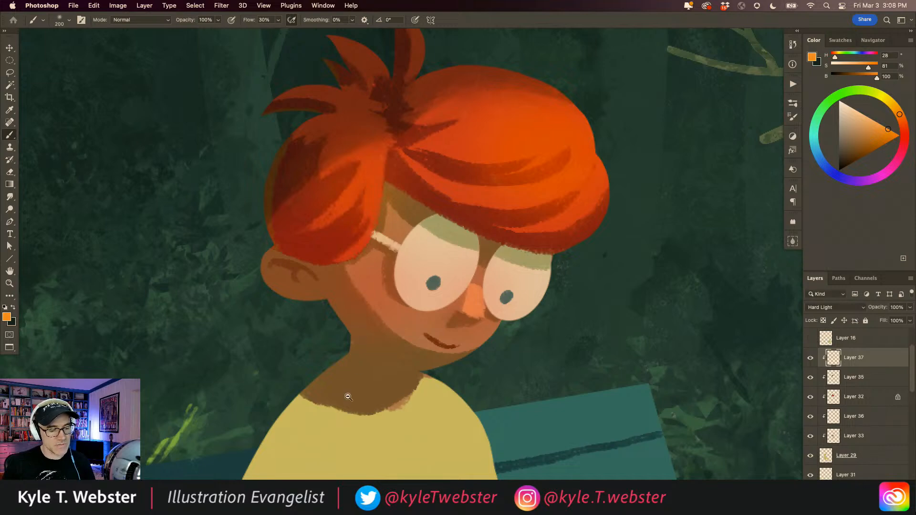
{"action": "left_click_drag", "start_coordinate": [348, 397], "coordinate": [315, 410]}
{"action": "left_click_drag", "start_coordinate": [315, 410], "coordinate": [343, 344]}
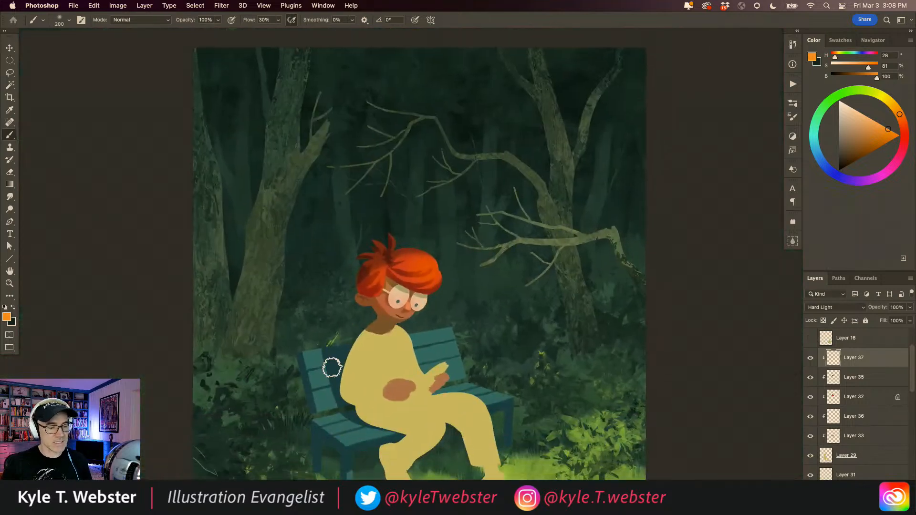
{"action": "left_click_drag", "start_coordinate": [303, 404], "coordinate": [315, 347]}
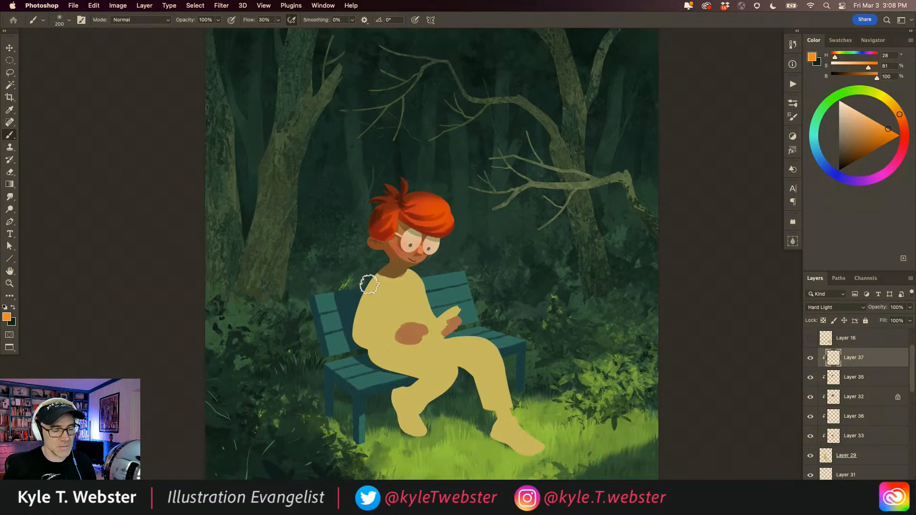
{"action": "left_click", "coordinate": [383, 315]}
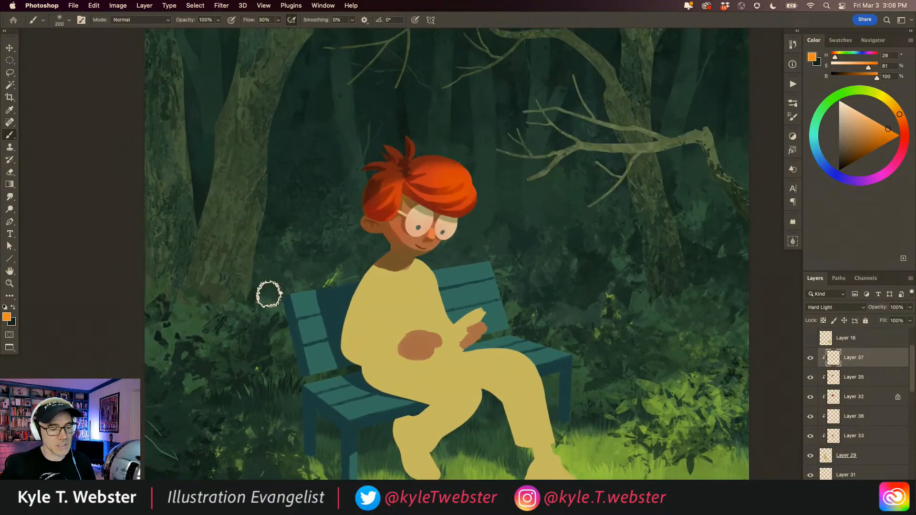
Sample the pale lens color and switch to the recently used 35 px brush.
{"action": "left_click", "coordinate": [419, 204]}
{"action": "left_click", "coordinate": [426, 222], "text": "alt"}
{"action": "left_click", "coordinate": [793, 103]}
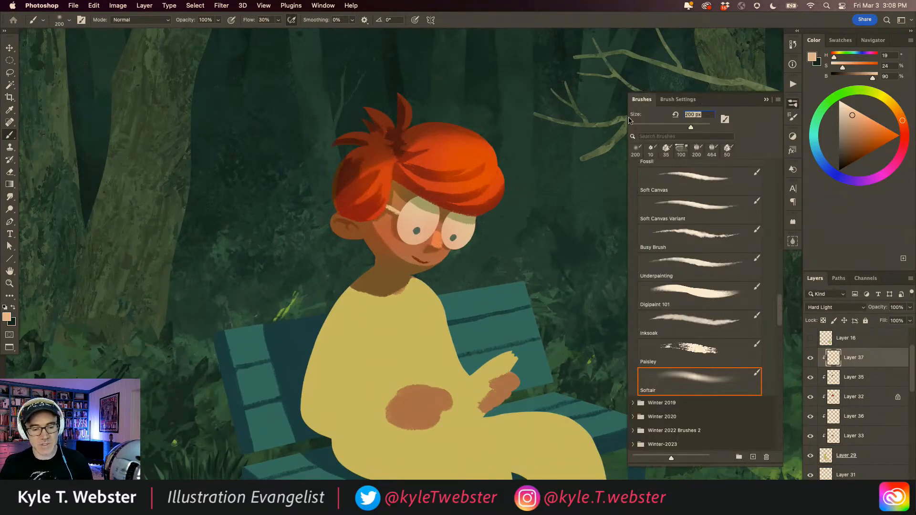
{"action": "scroll", "coordinate": [685, 224], "scroll_direction": "up", "scroll_amount": 2}
{"action": "scroll", "coordinate": [685, 224], "scroll_direction": "up", "scroll_amount": 10}
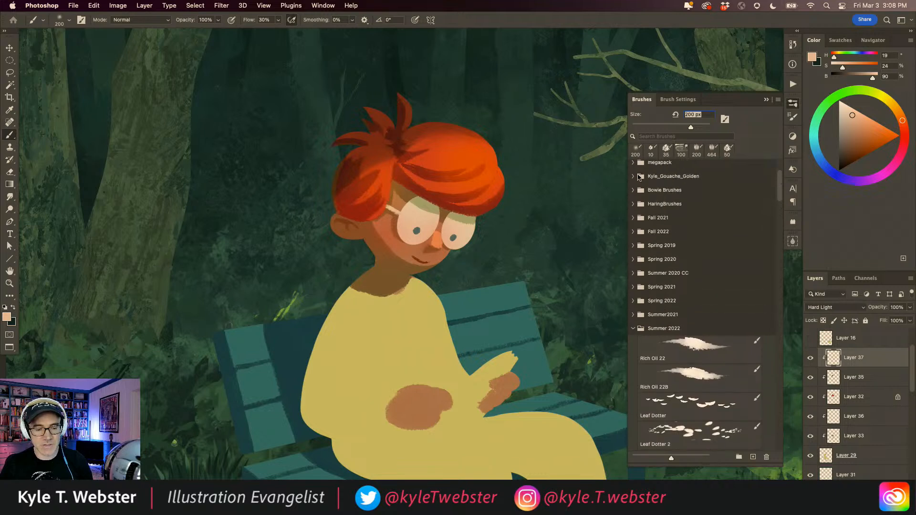
{"action": "left_click", "coordinate": [666, 150]}
{"action": "left_click", "coordinate": [766, 99]}
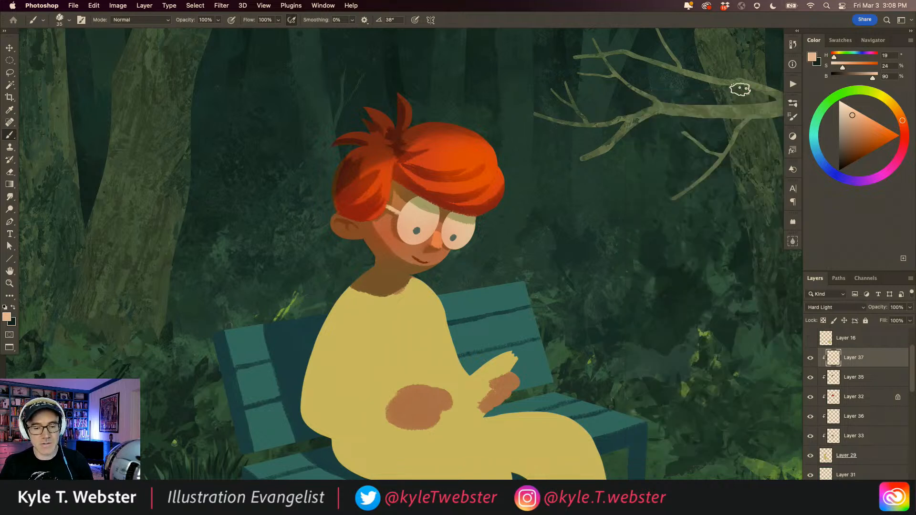
Select Layer 33 and try painting a glasses bridge between the lenses with the sampled lens color.
{"action": "left_click", "coordinate": [427, 229], "text": "alt"}
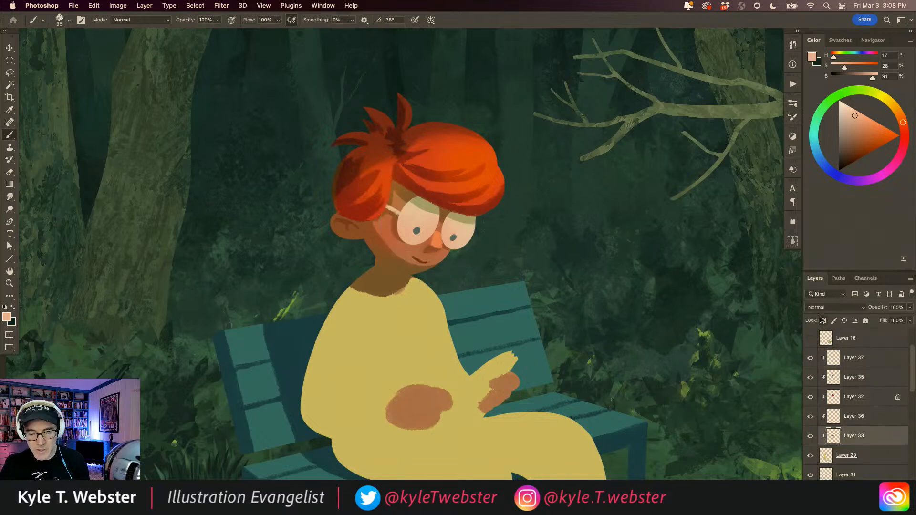
{"action": "left_click", "coordinate": [811, 436]}
{"action": "left_click", "coordinate": [811, 436]}
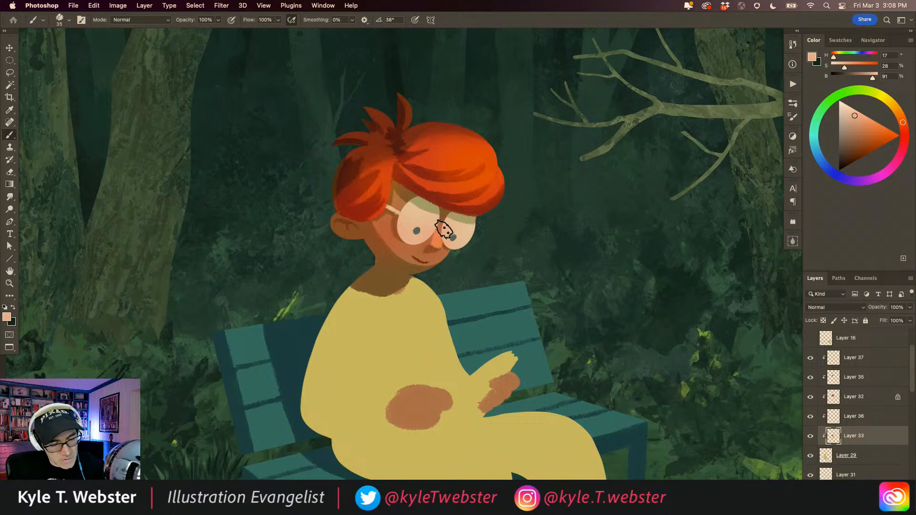
{"action": "left_click", "coordinate": [442, 219], "text": "alt"}
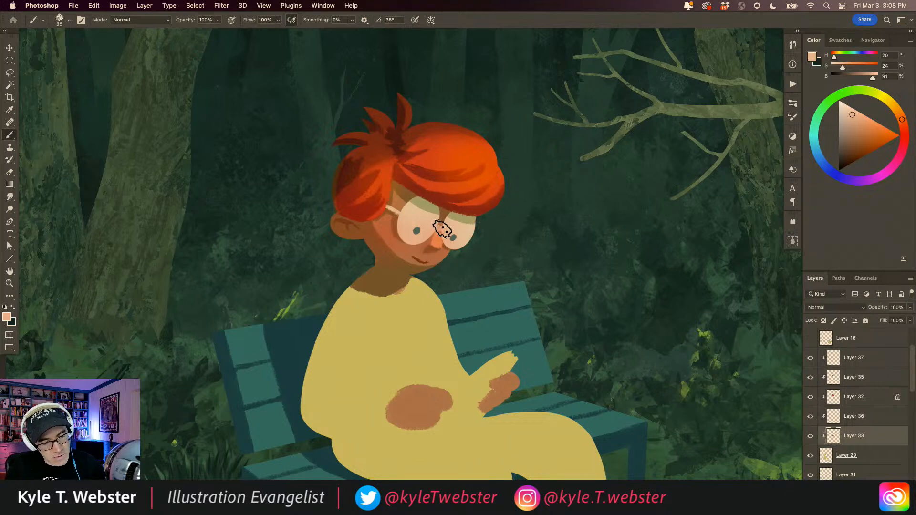
{"action": "key", "text": "super+plus"}
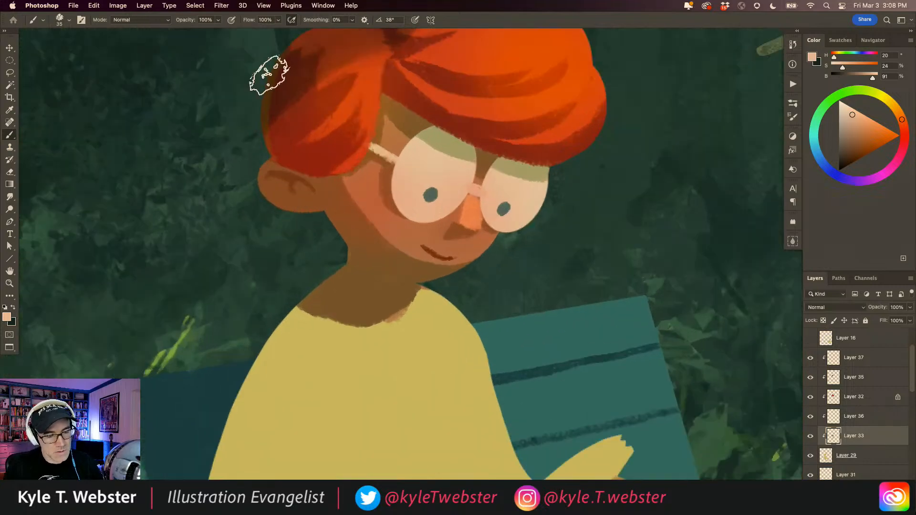
Reduce the brush to 15 px and paint a thinner bridge between the lenses in the lens color H 17, S 28, B 91.
{"action": "left_click", "coordinate": [426, 203], "text": "alt"}
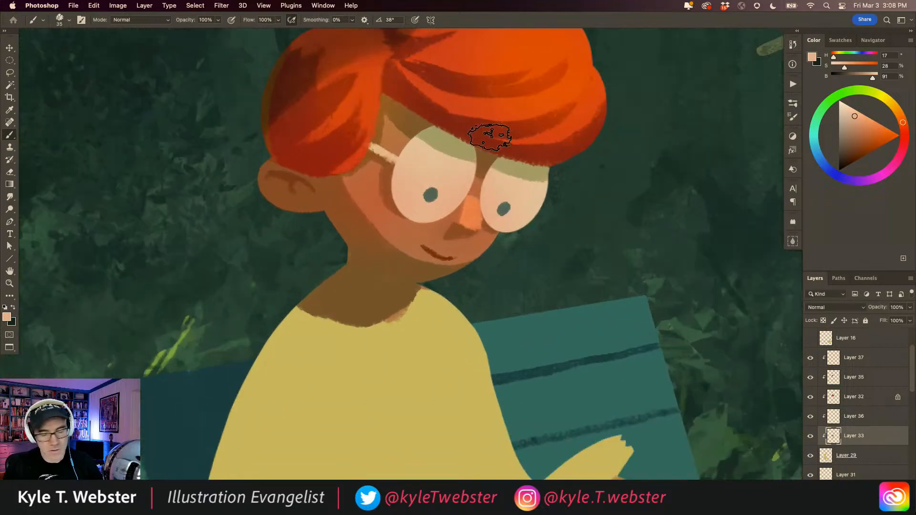
{"action": "key", "text": "bracketleft"}
{"action": "key", "text": "bracketleft"}
{"action": "key", "text": "bracketleft"}
{"action": "key", "text": "bracketright"}
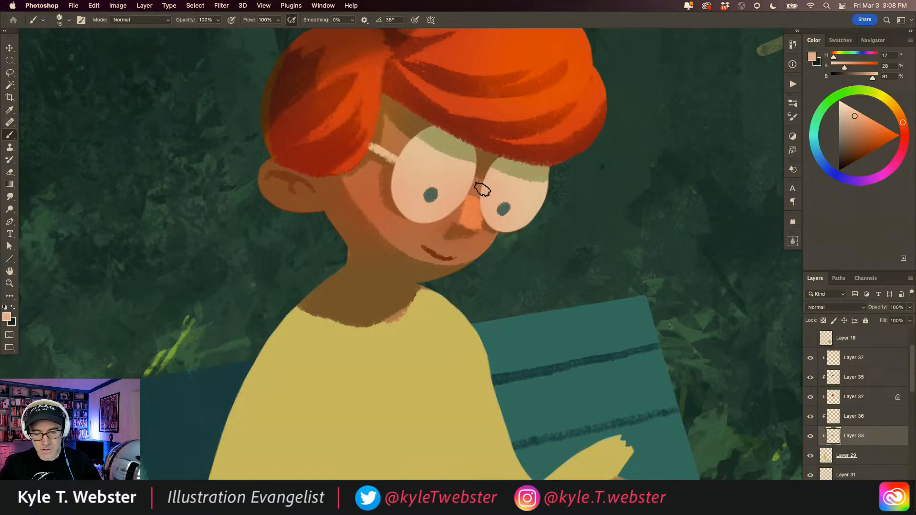
{"action": "left_click_drag", "start_coordinate": [468, 190], "coordinate": [478, 193]}
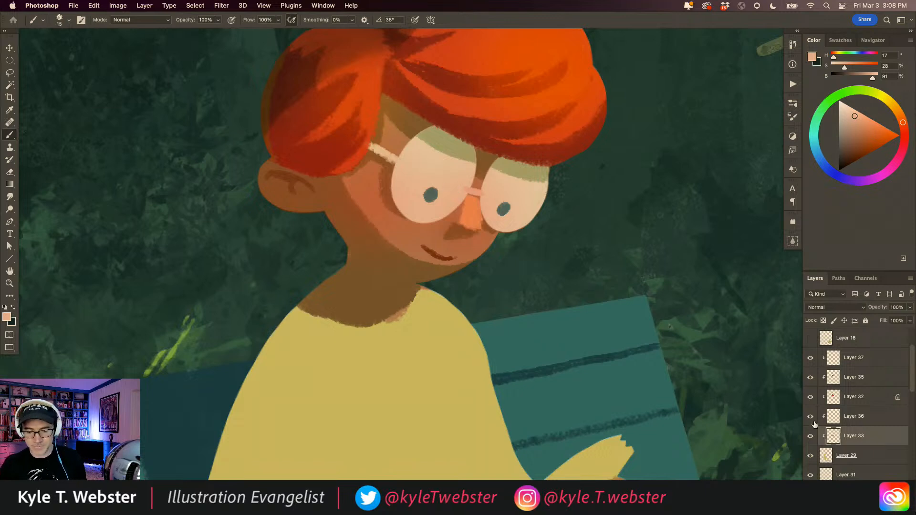
Hide Layer 37 to sample the untinted lens color at H 30, S 18, B 89, and undo the pink bridge stroke.
{"action": "left_click", "coordinate": [810, 437]}
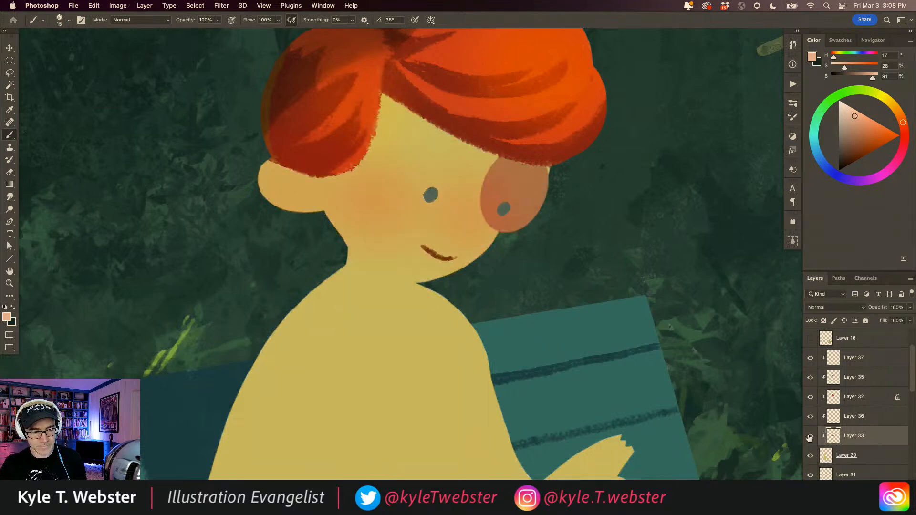
{"action": "left_click", "coordinate": [810, 436]}
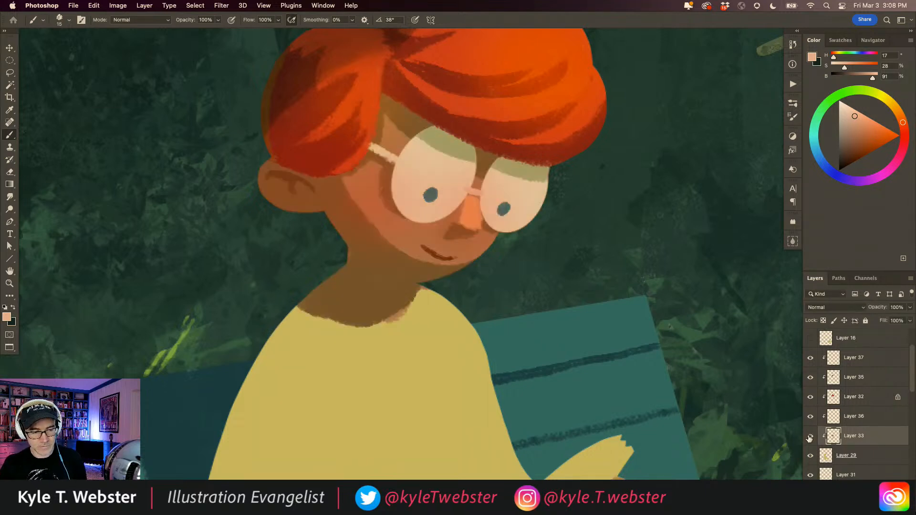
{"action": "left_click", "coordinate": [811, 359]}
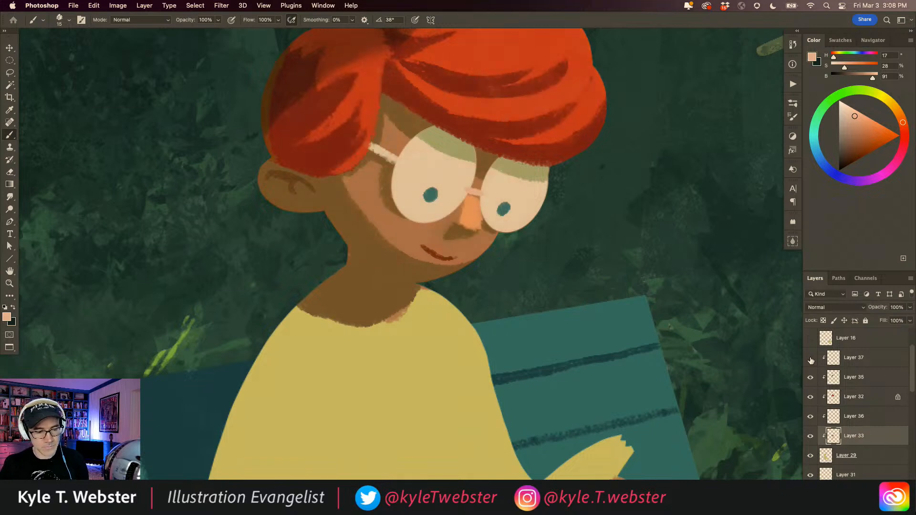
{"action": "left_click", "coordinate": [442, 211], "text": "alt"}
{"action": "key", "text": "super+z"}
{"action": "key", "text": "super+z"}
{"action": "key", "text": "super+z"}
{"action": "key", "text": "super+z"}
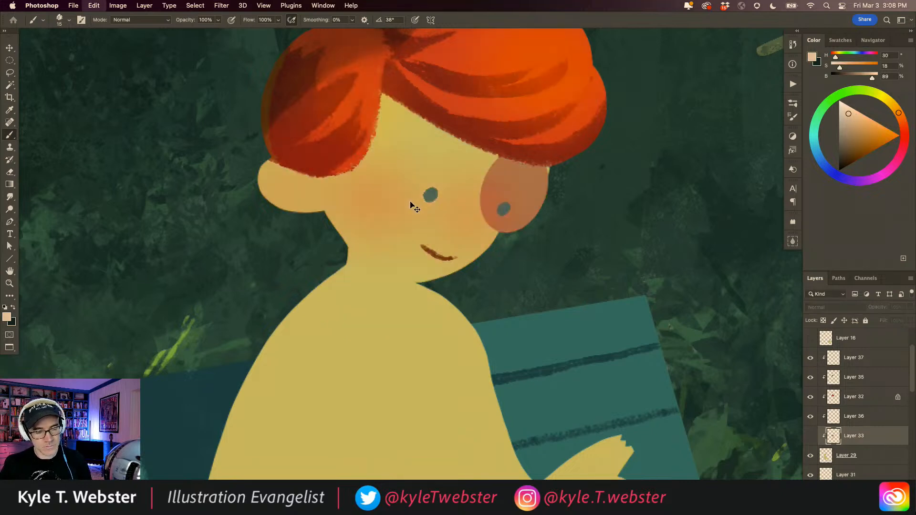
{"action": "key", "text": "super+z"}
{"action": "key", "text": "super+z"}
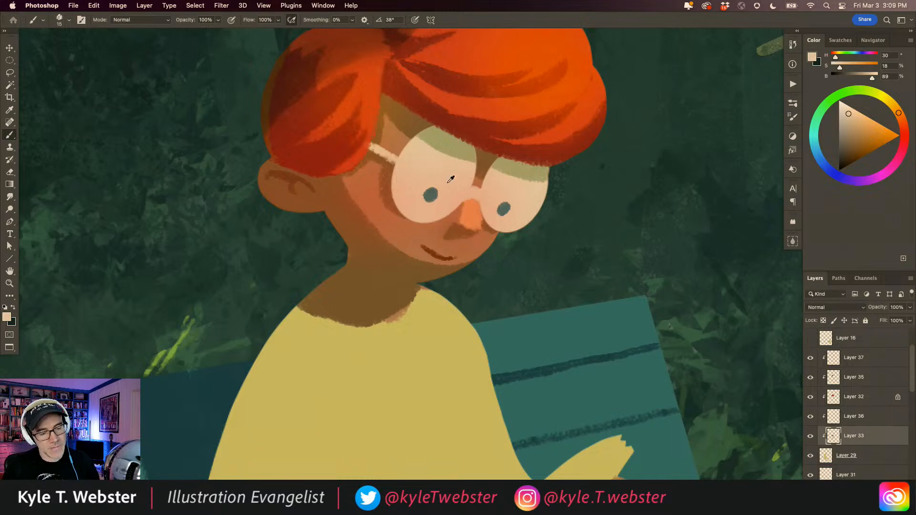
With Layer 37 hidden, repaint the glasses bridge and shade beneath it and the lens with sampled brown H 30, S 55, B 46.
{"action": "left_click", "coordinate": [811, 359]}
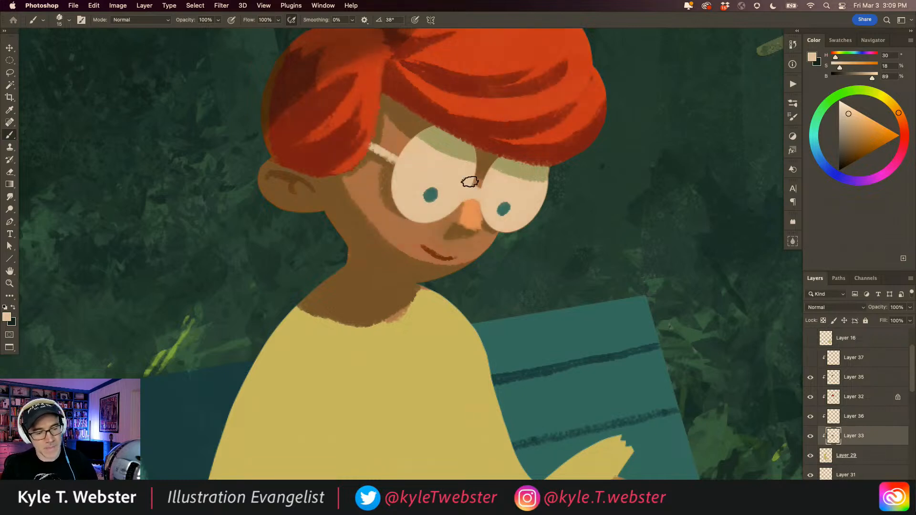
{"action": "left_click", "coordinate": [485, 228], "text": "alt"}
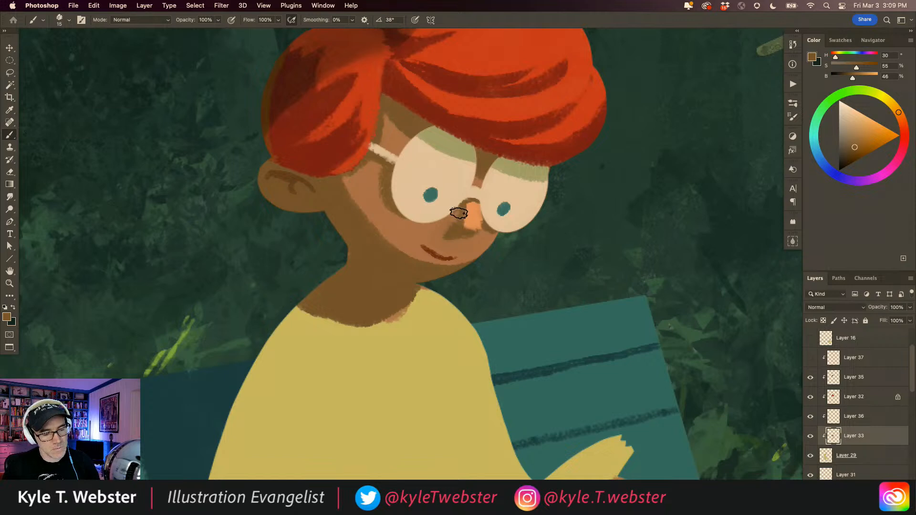
{"action": "key", "text": "super+z"}
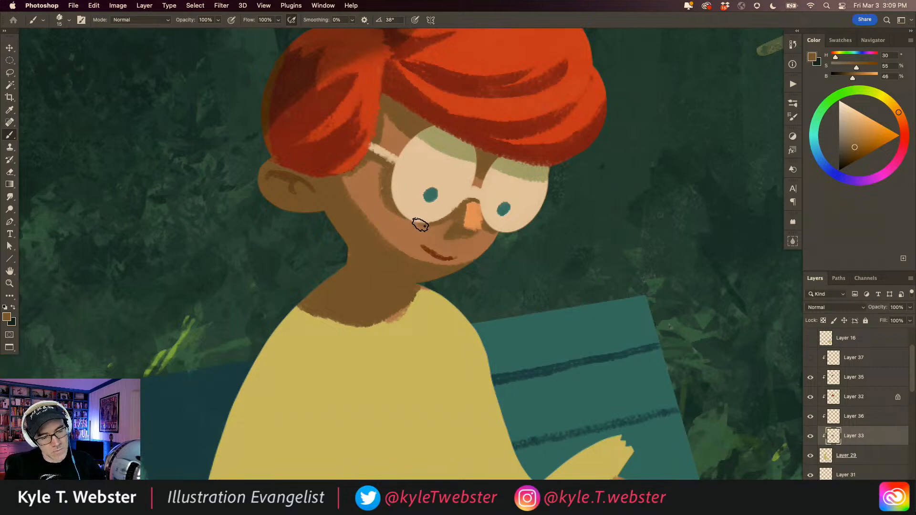
Sample the nose's orange at H 22, S 55, B 93 and clean up the shape of the nose highlight.
{"action": "left_click", "coordinate": [479, 208], "text": "alt"}
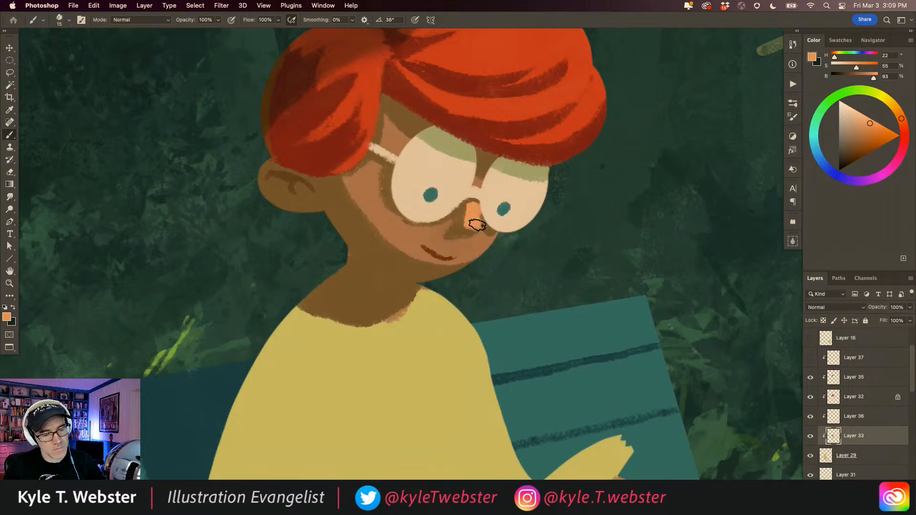
{"action": "left_click_drag", "start_coordinate": [478, 229], "coordinate": [466, 222]}
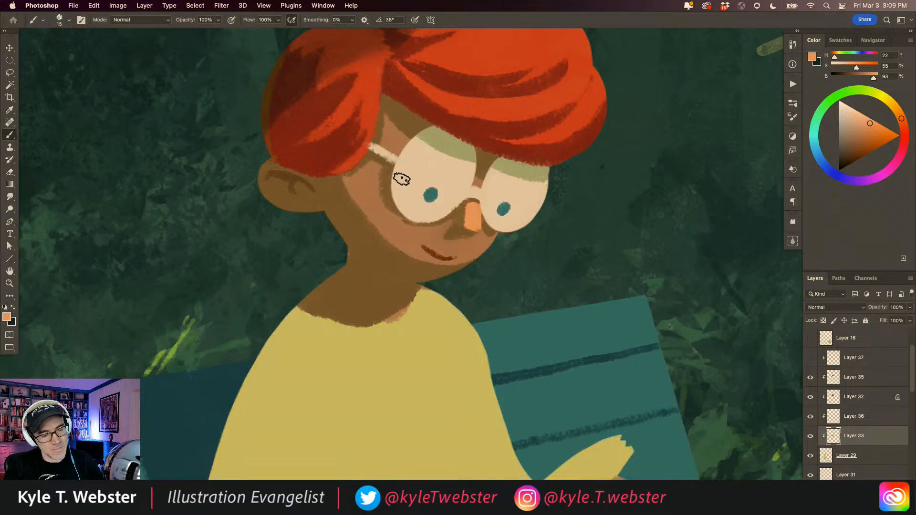
Refine the shadow around the lens and the adjacent cheek with sampled brown H 30, S 55, B 47 and skin H 22, S 51, B 67.
{"action": "left_click", "coordinate": [386, 198], "text": "alt"}
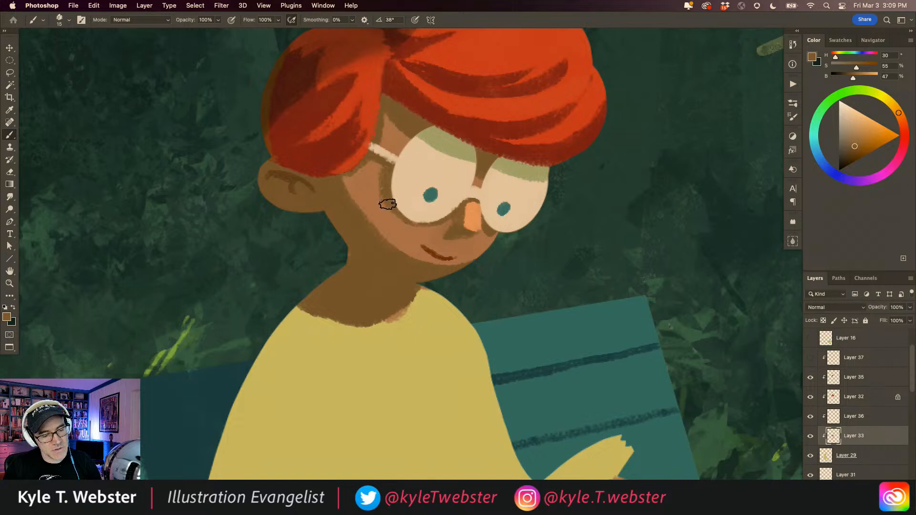
{"action": "left_click", "coordinate": [377, 187], "text": "alt"}
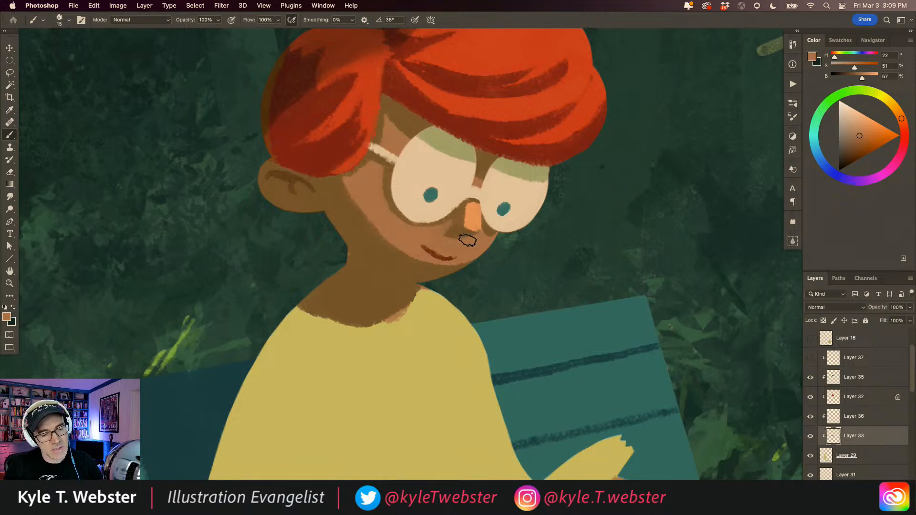
{"action": "left_click_drag", "start_coordinate": [346, 274], "coordinate": [315, 303]}
{"action": "left_click_drag", "start_coordinate": [314, 303], "coordinate": [333, 296]}
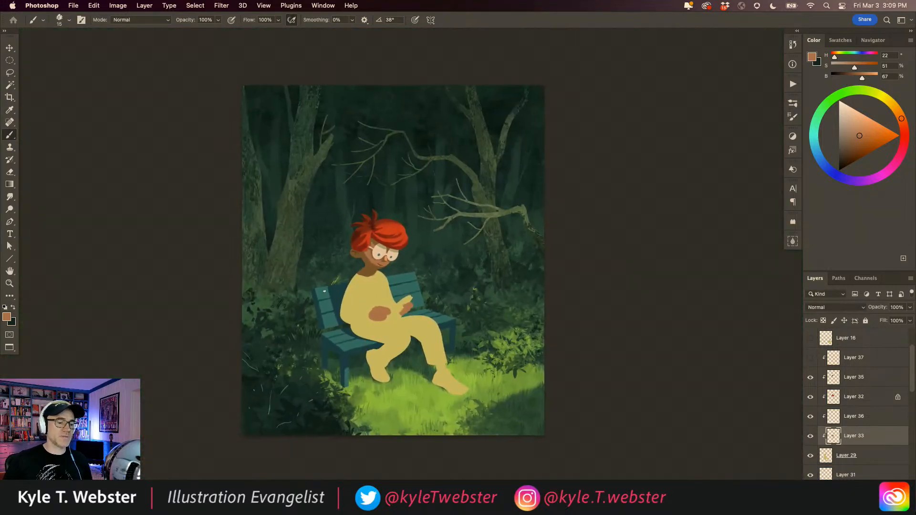
{"action": "left_click_drag", "start_coordinate": [379, 247], "coordinate": [405, 234]}
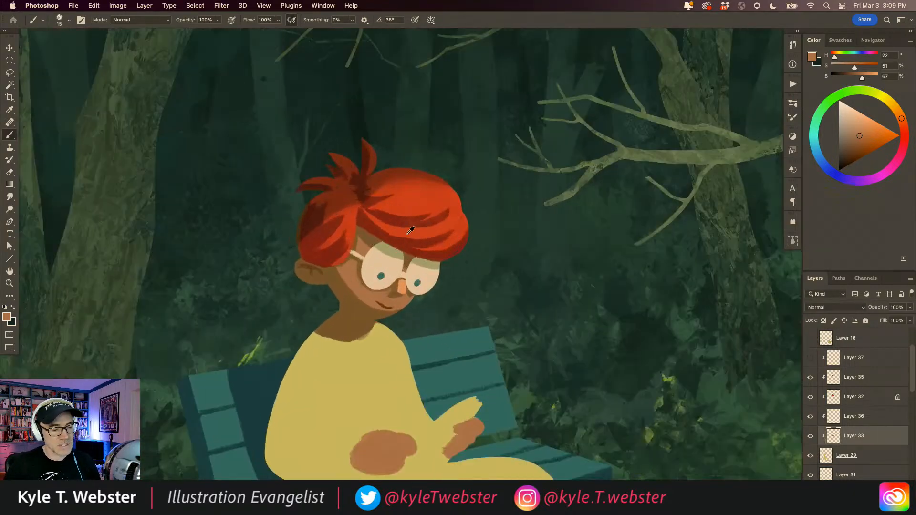
On Layer 32, deepen the strands and back edge of the red hair with sampled H 4, S 80, B 51 and H 24, S 71, B 29.
{"action": "left_click", "coordinate": [405, 240], "text": "alt"}
{"action": "left_click", "coordinate": [817, 396]}
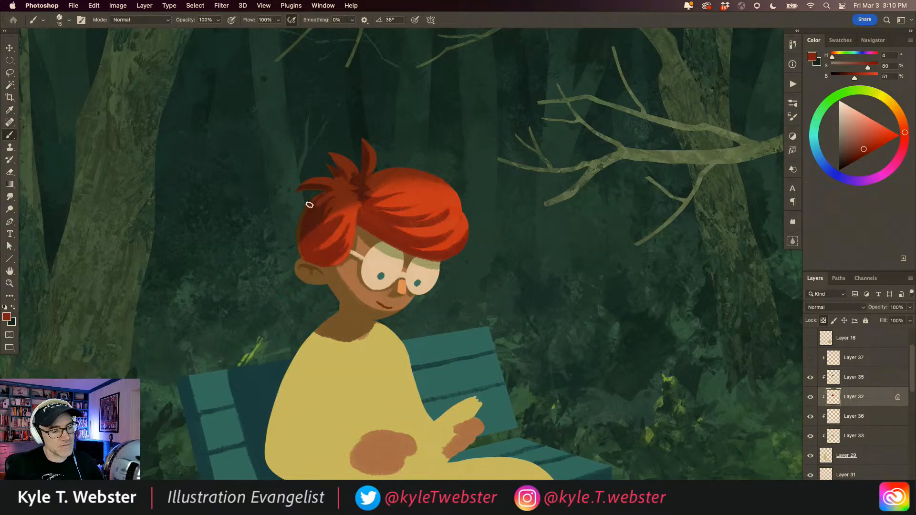
{"action": "left_click", "coordinate": [301, 219], "text": "alt"}
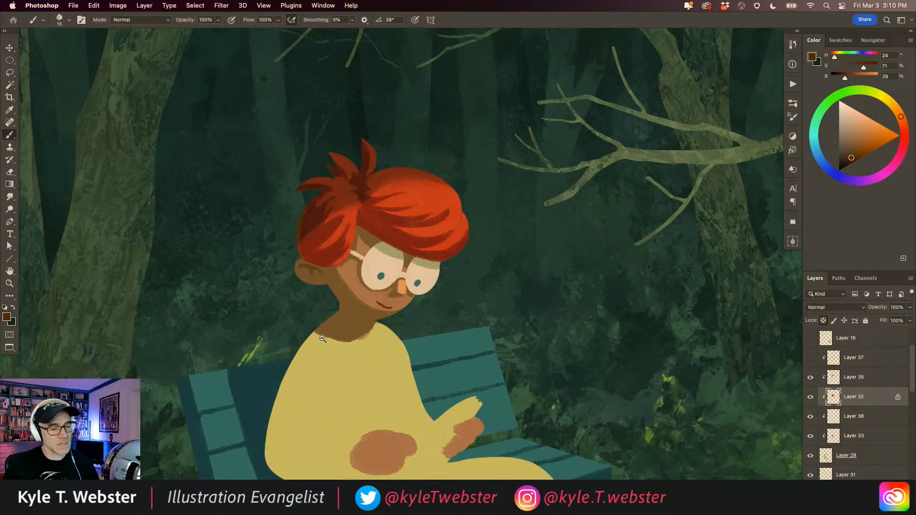
{"action": "left_click", "coordinate": [323, 339], "text": "alt"}
{"action": "left_click", "coordinate": [323, 339], "text": "alt"}
{"action": "left_click_drag", "start_coordinate": [276, 380], "coordinate": [287, 343]}
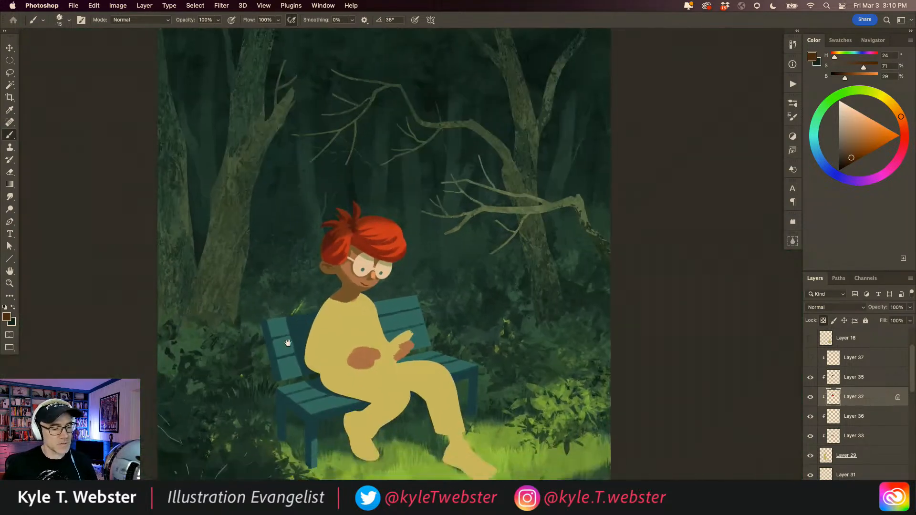
{"action": "left_click", "coordinate": [363, 288]}
{"action": "left_click", "coordinate": [363, 288]}
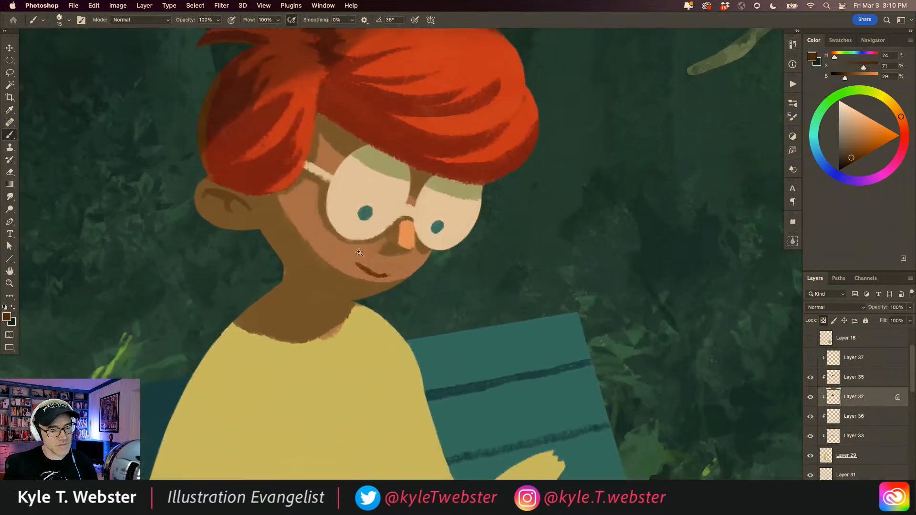
Sample the shaded lens color at H 66, S 25, B 65 and touch up the glasses bridge on Layer 33.
{"action": "left_click", "coordinate": [395, 191], "text": "alt"}
{"action": "left_click", "coordinate": [442, 183], "text": "alt"}
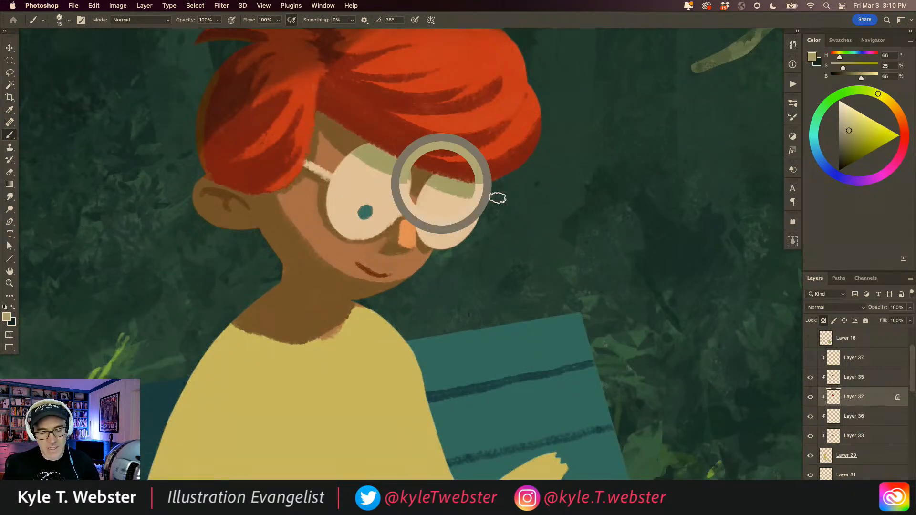
{"action": "left_click", "coordinate": [834, 434]}
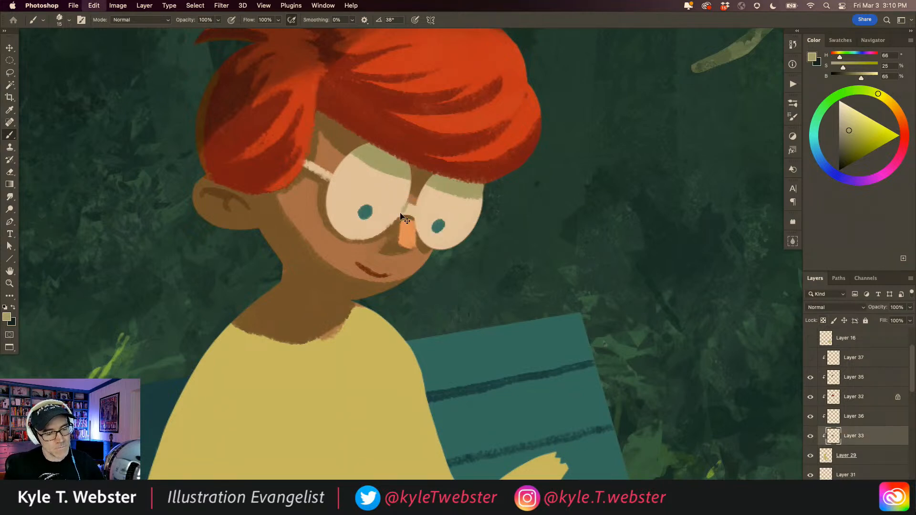
{"action": "left_click_drag", "start_coordinate": [346, 339], "coordinate": [307, 356]}
{"action": "left_click_drag", "start_coordinate": [308, 355], "coordinate": [333, 285]}
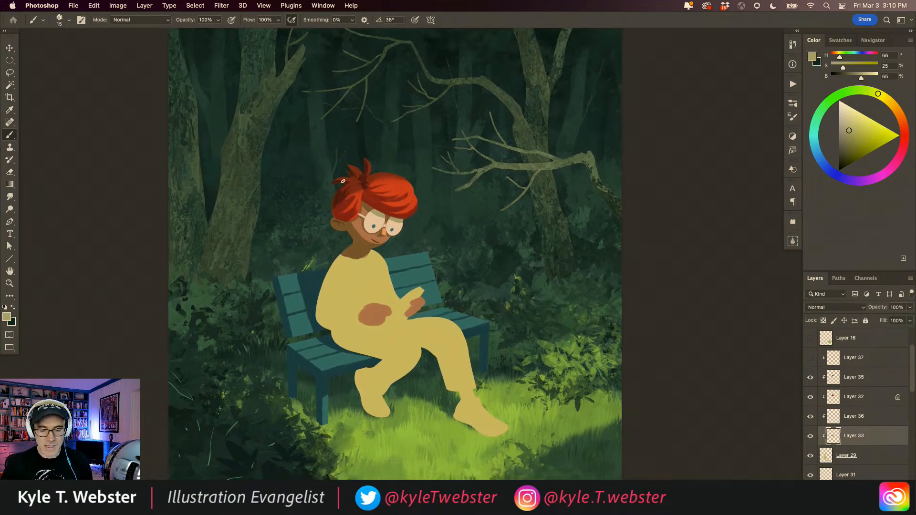
Add a new clipped layer above Layer 29 and move it above Layer 33.
{"action": "left_click", "coordinate": [825, 453]}
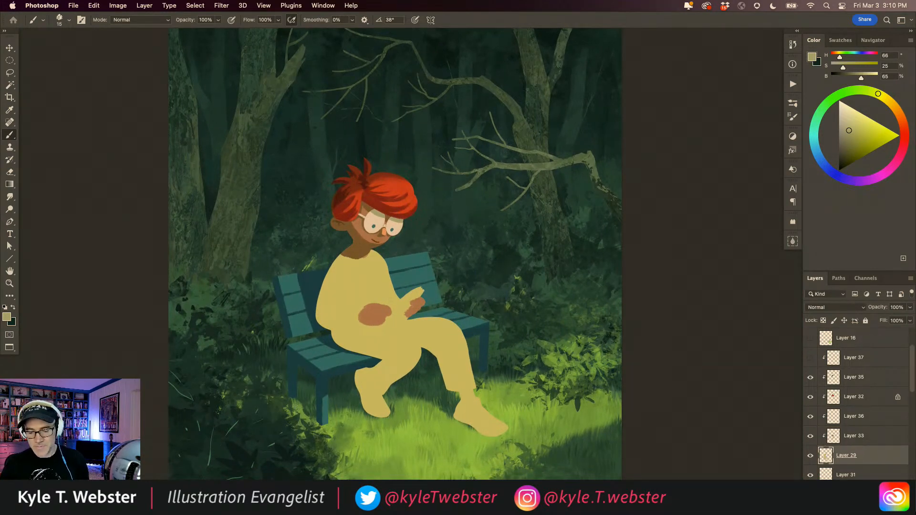
{"action": "key", "text": "super+alt+shift+n"}
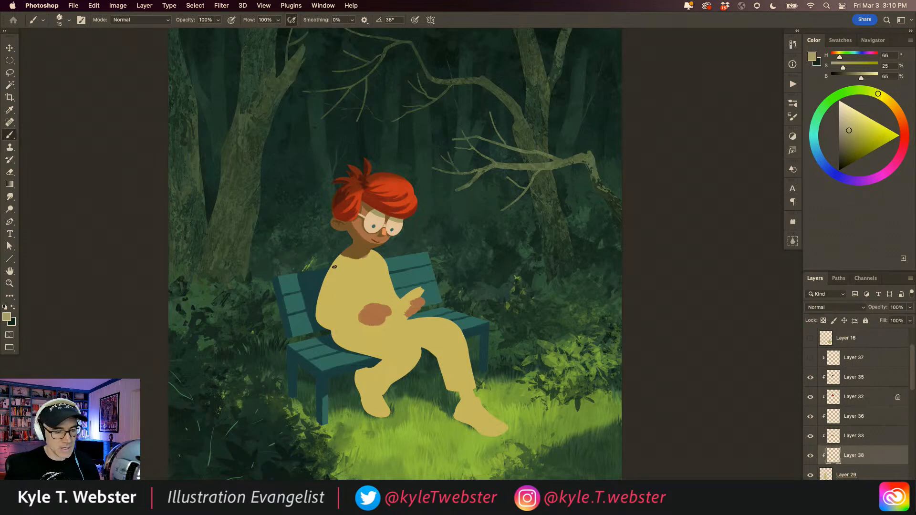
{"action": "left_click_drag", "start_coordinate": [835, 455], "coordinate": [824, 426]}
{"action": "left_click", "coordinate": [342, 265]}
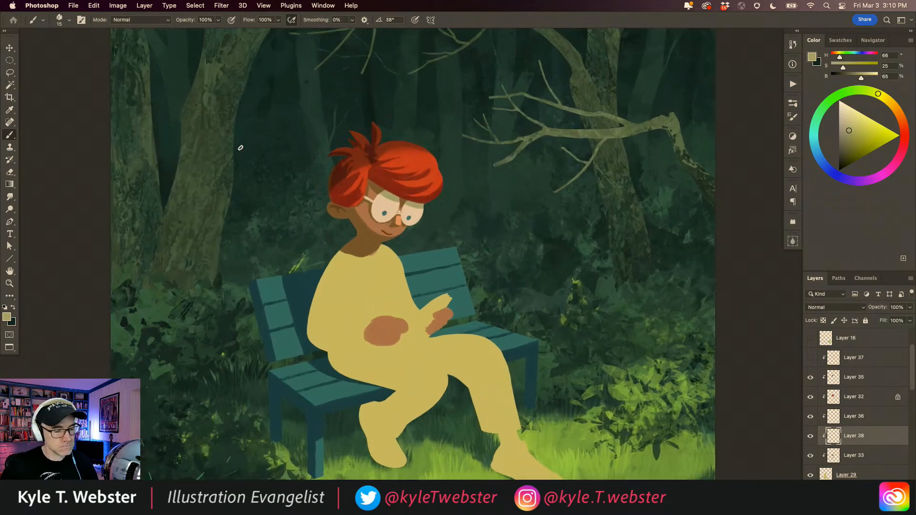
With the brush enlarged to 45 and sampled shirt yellow H 55, S 42, B 78, paint the collar higher over the neck.
{"action": "left_click", "coordinate": [346, 288], "text": "alt"}
{"action": "key", "text": "bracketright"}
{"action": "key", "text": "bracketright"}
{"action": "key", "text": "bracketright"}
{"action": "key", "text": "bracketright"}
{"action": "key", "text": "bracketright"}
{"action": "mouse_move", "coordinate": [344, 242]}
{"action": "left_mouse_down"}
{"action": "mouse_move", "coordinate": [383, 255]}
{"action": "mouse_move", "coordinate": [346, 238]}
{"action": "left_mouse_up"}
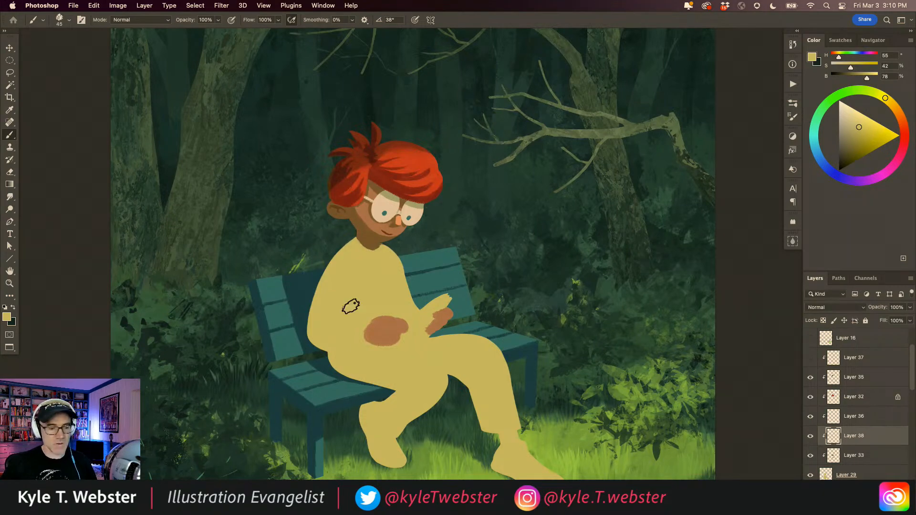
Block in green shadows at H 77, S 56, B 58 along the back of the sleeve, under the forearm and at the inner elbow.
{"action": "scroll", "coordinate": [319, 384], "scroll_direction": "down", "scroll_amount": 4}
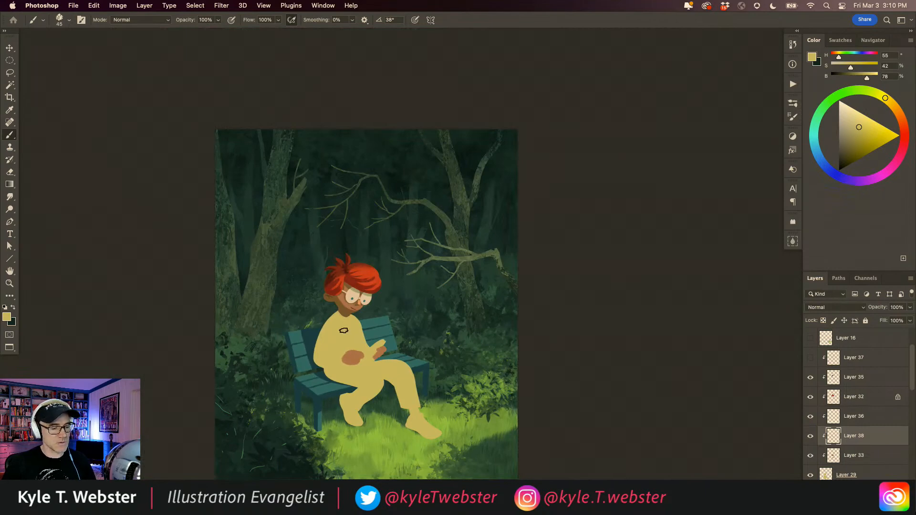
{"action": "scroll", "coordinate": [325, 353], "scroll_direction": "up", "scroll_amount": 3}
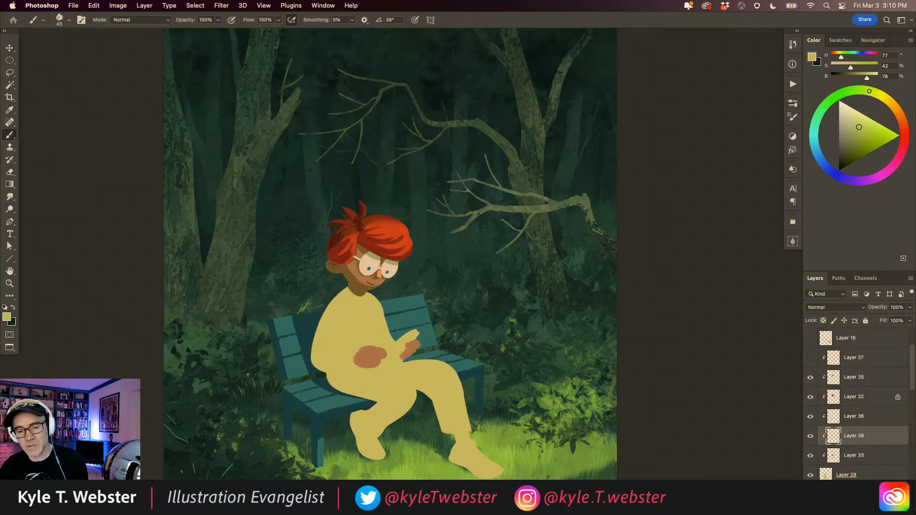
{"action": "left_click", "coordinate": [858, 142]}
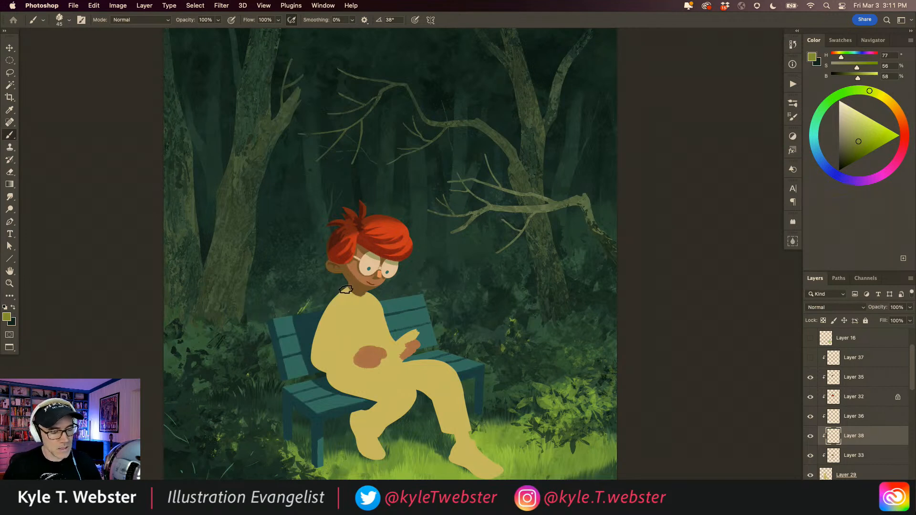
{"action": "mouse_move", "coordinate": [346, 290]}
{"action": "left_mouse_down"}
{"action": "mouse_move", "coordinate": [317, 332]}
{"action": "mouse_move", "coordinate": [346, 289]}
{"action": "mouse_move", "coordinate": [318, 366]}
{"action": "mouse_move", "coordinate": [324, 323]}
{"action": "mouse_move", "coordinate": [319, 364]}
{"action": "mouse_move", "coordinate": [340, 360]}
{"action": "mouse_move", "coordinate": [323, 354]}
{"action": "mouse_move", "coordinate": [356, 367]}
{"action": "mouse_move", "coordinate": [317, 367]}
{"action": "mouse_move", "coordinate": [350, 366]}
{"action": "mouse_move", "coordinate": [326, 370]}
{"action": "left_mouse_up"}
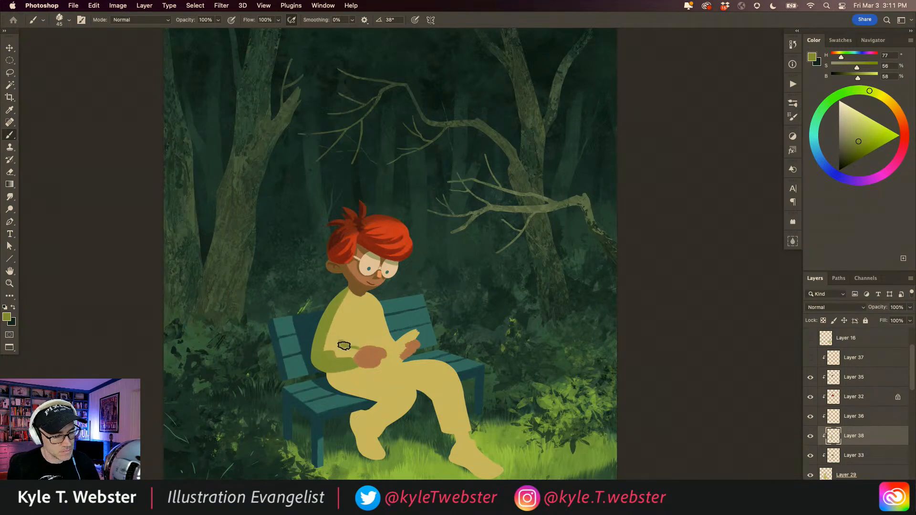
{"action": "left_click_drag", "start_coordinate": [339, 338], "coordinate": [341, 324]}
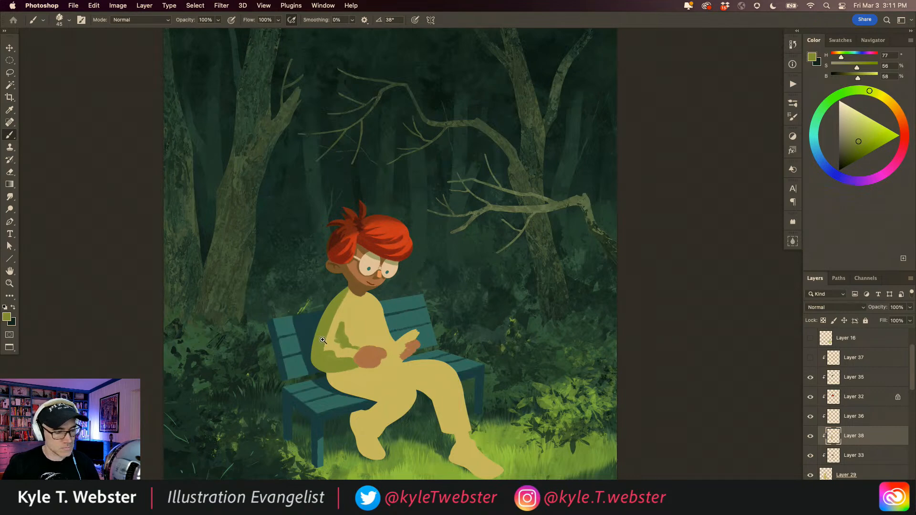
Trim the sleeve shadow along the shoulder and upper arm with sampled shirt yellow H 55, S 42, B 78.
{"action": "scroll", "coordinate": [319, 336], "scroll_direction": "up", "scroll_amount": 3}
{"action": "left_click", "coordinate": [350, 293], "text": "alt"}
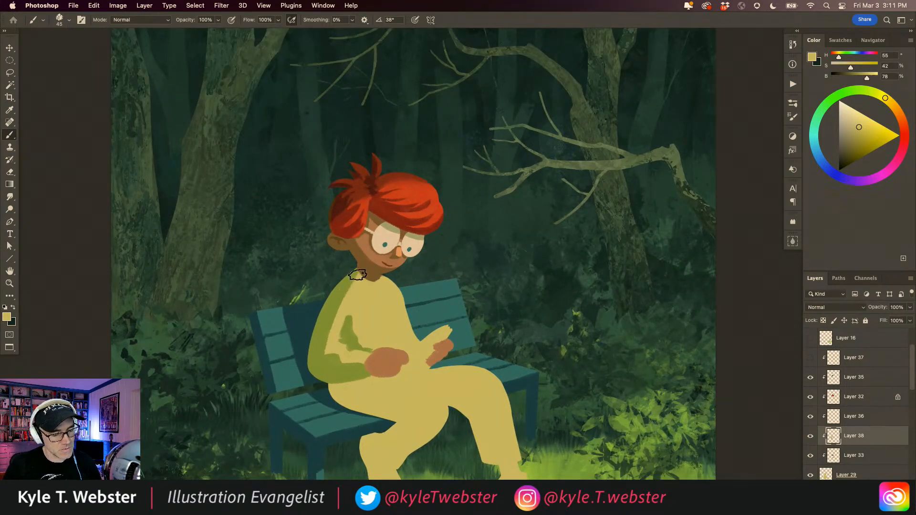
{"action": "left_click_drag", "start_coordinate": [341, 299], "coordinate": [322, 352]}
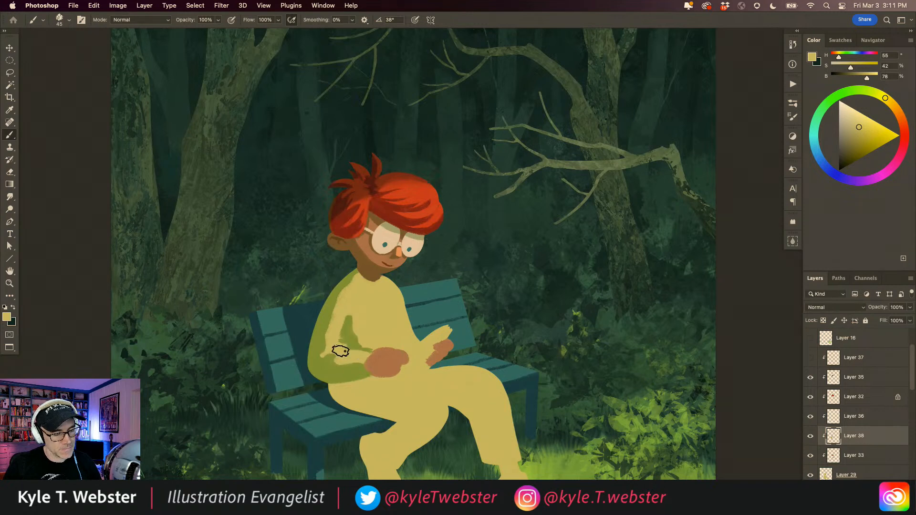
Refine the elbow folds and the gap between arm and torso, alternating sampled shadow green H 76, S 55, B 58 and shirt yellow.
{"action": "left_click", "coordinate": [362, 351], "text": "alt"}
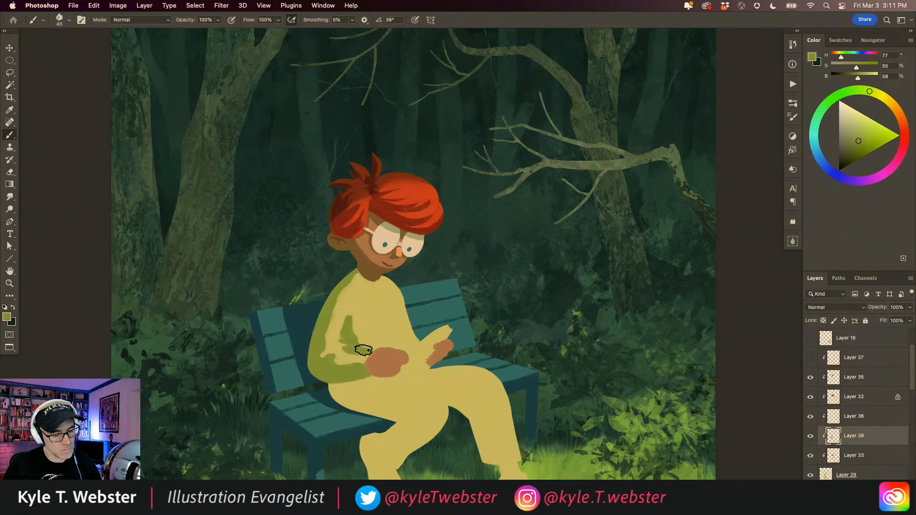
{"action": "left_click", "coordinate": [340, 333], "text": "alt"}
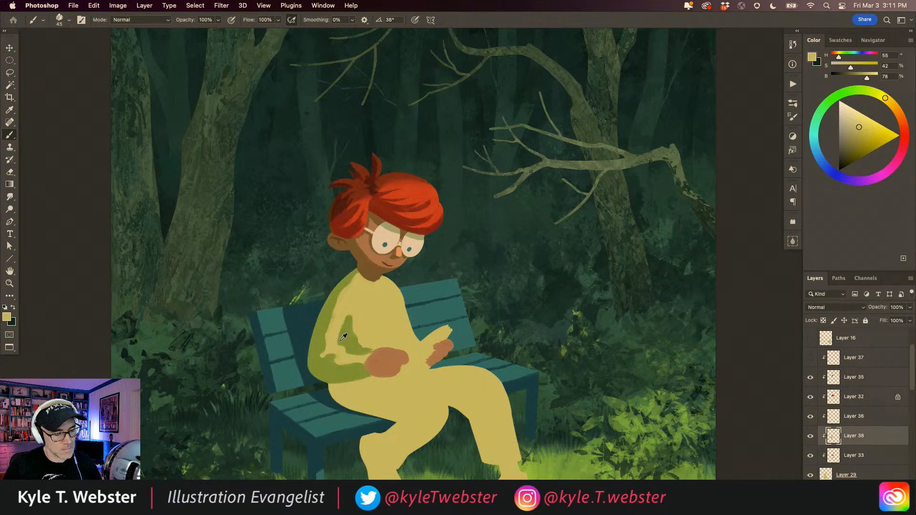
{"action": "left_click", "coordinate": [317, 347], "text": "alt"}
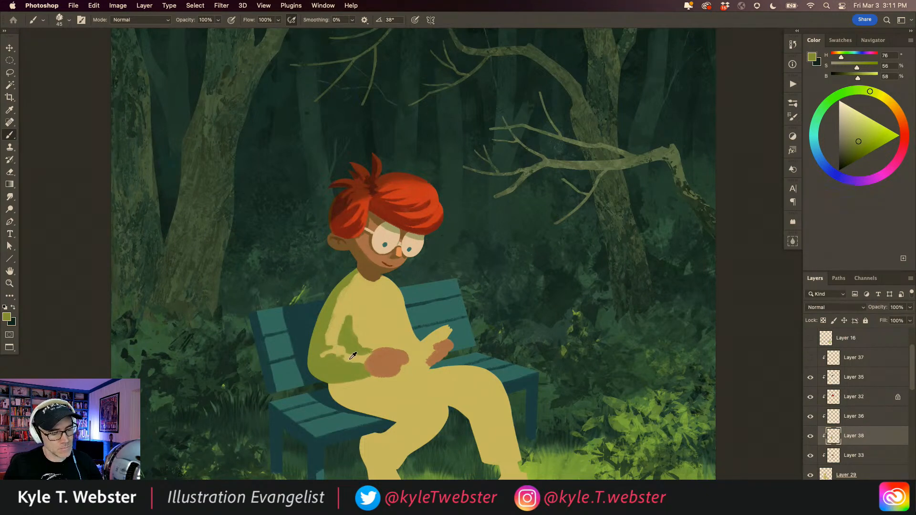
{"action": "left_click", "coordinate": [352, 357], "text": "alt"}
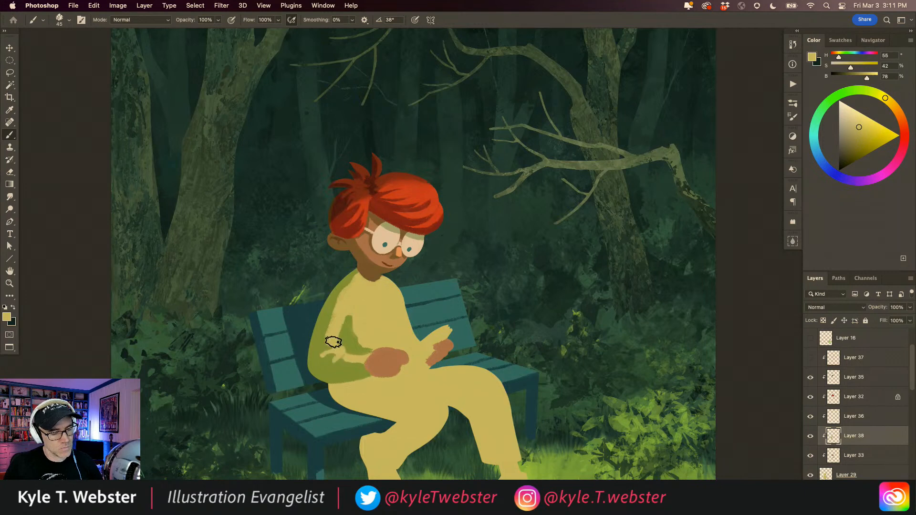
{"action": "left_click", "coordinate": [350, 342], "text": "alt"}
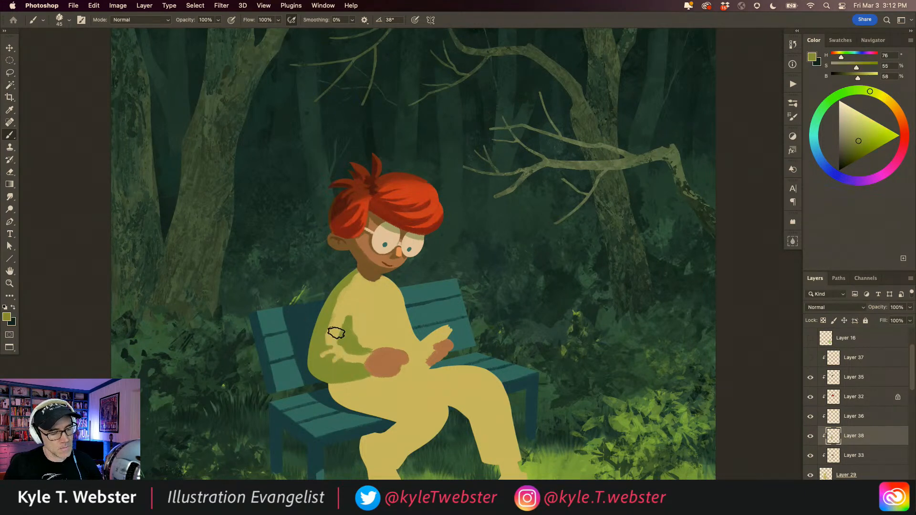
{"action": "left_click", "coordinate": [345, 309], "text": "alt"}
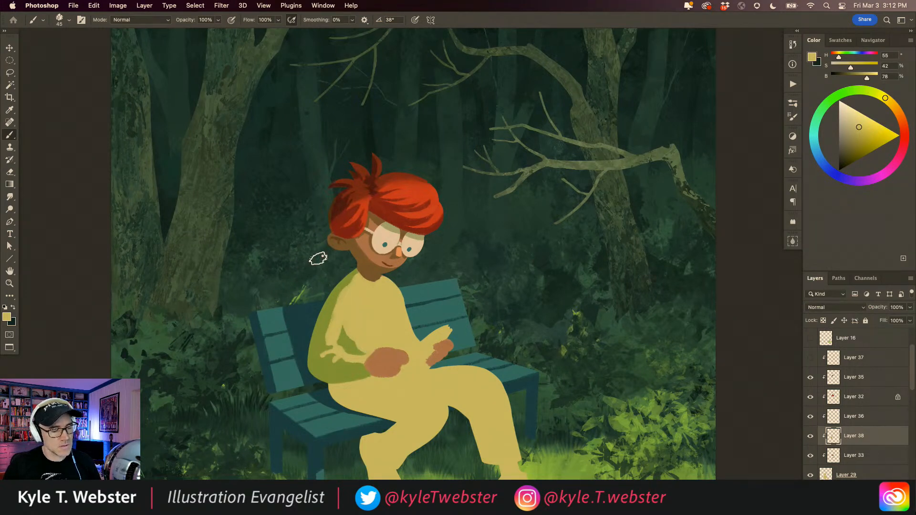
With a size 25 brush and darker green H 74, S 62, B 42, paint accents between arm and torso and in the elbow folds.
{"action": "left_click_drag", "start_coordinate": [325, 396], "coordinate": [283, 382]}
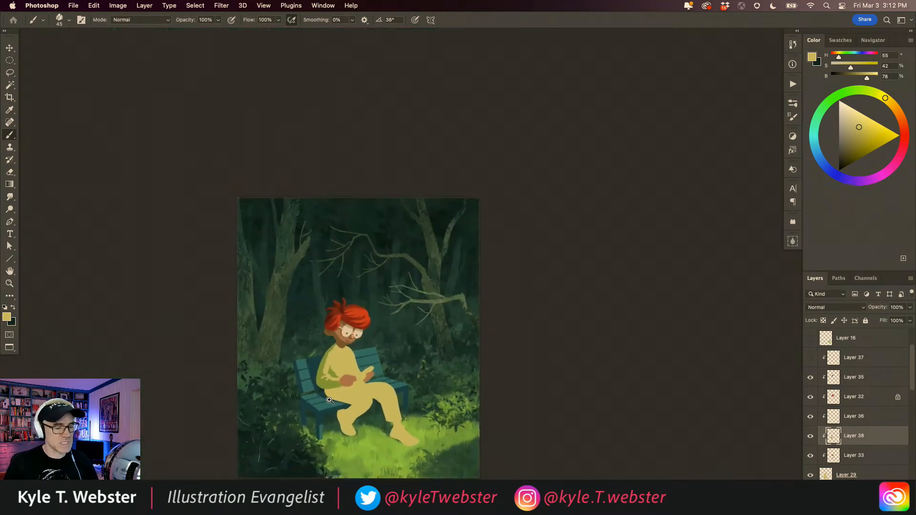
{"action": "left_click", "coordinate": [328, 401], "text": "super"}
{"action": "left_click", "coordinate": [328, 401], "text": "super"}
{"action": "left_click", "coordinate": [326, 401], "text": "super"}
{"action": "left_click", "coordinate": [311, 371], "text": "super"}
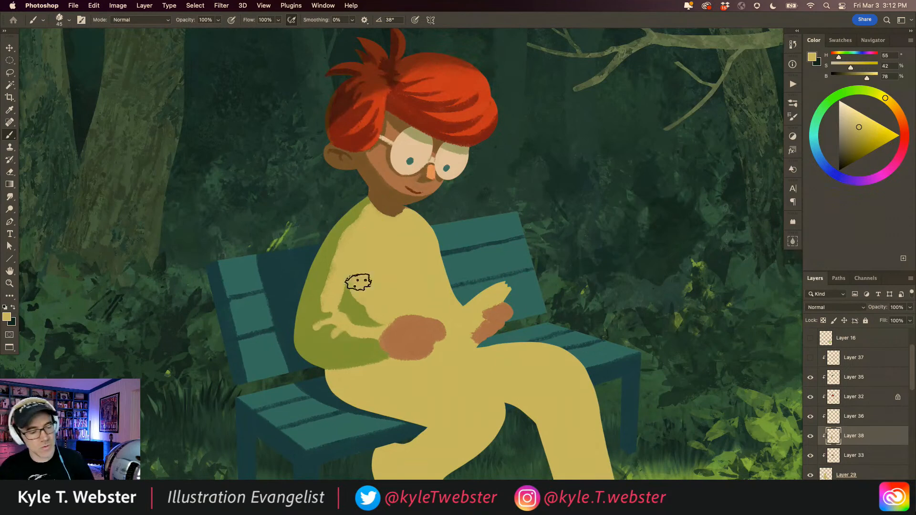
{"action": "left_click", "coordinate": [349, 307], "text": "alt"}
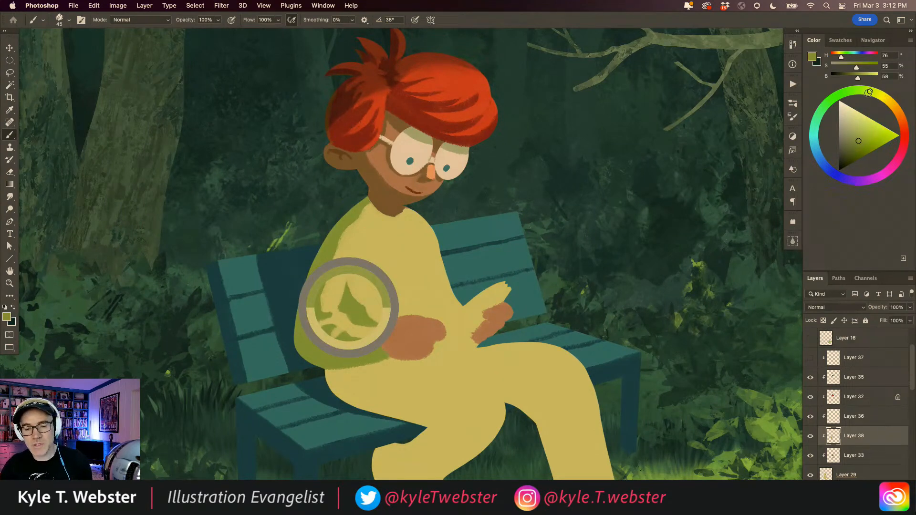
{"action": "left_click", "coordinate": [349, 306], "text": "alt"}
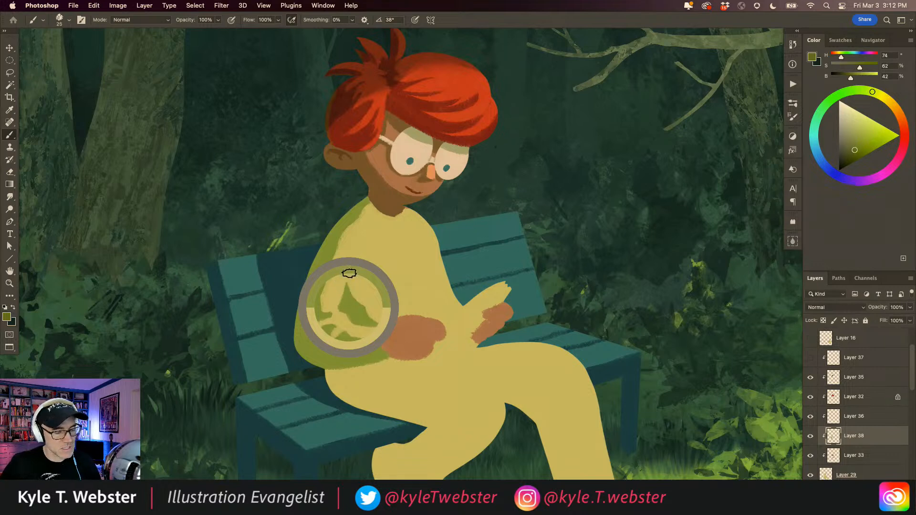
{"action": "key", "text": "bracketleft"}
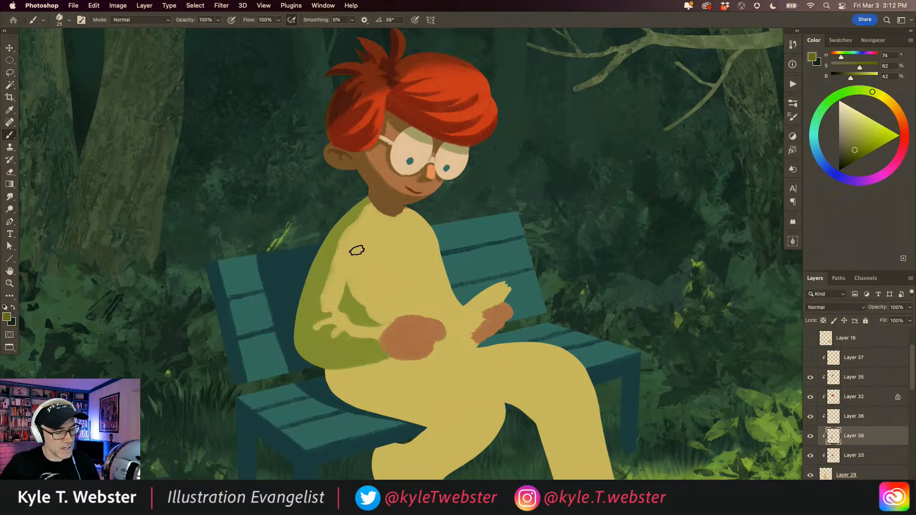
{"action": "left_click_drag", "start_coordinate": [345, 276], "coordinate": [339, 309]}
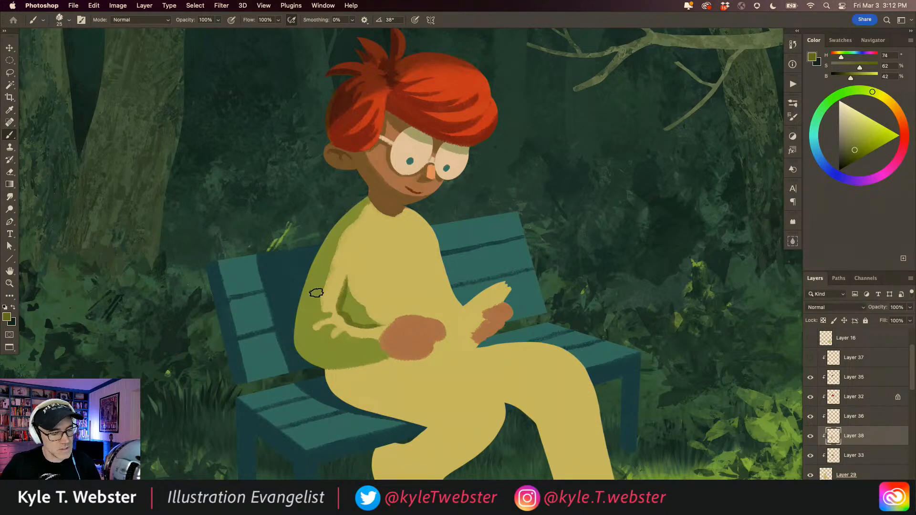
{"action": "left_click_drag", "start_coordinate": [336, 314], "coordinate": [311, 325]}
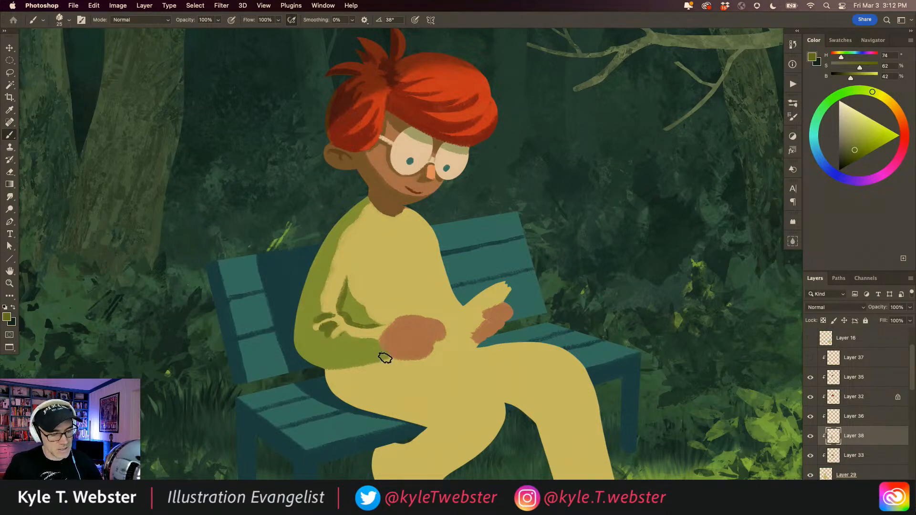
Darken the underside of the forearm sleeve with the same dark green.
{"action": "mouse_move", "coordinate": [381, 359]}
{"action": "left_mouse_down"}
{"action": "mouse_move", "coordinate": [300, 356]}
{"action": "mouse_move", "coordinate": [277, 289]}
{"action": "left_mouse_up"}
{"action": "left_click_drag", "start_coordinate": [308, 334], "coordinate": [328, 334]}
{"action": "mouse_move", "coordinate": [369, 301]}
{"action": "left_mouse_down"}
{"action": "mouse_move", "coordinate": [358, 312]}
{"action": "mouse_move", "coordinate": [371, 331]}
{"action": "mouse_move", "coordinate": [350, 314]}
{"action": "left_mouse_up"}
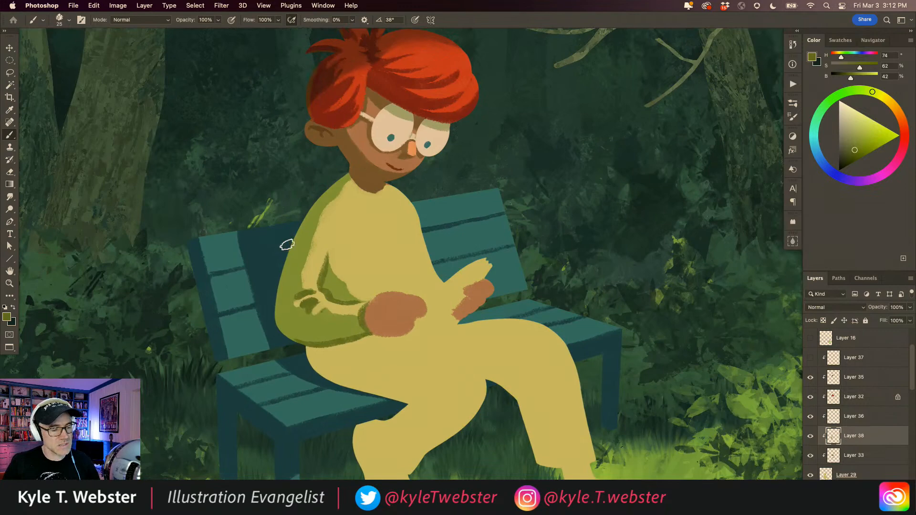
Paint a curved dark green sleeve seam across the shoulder.
{"action": "left_click_drag", "start_coordinate": [327, 239], "coordinate": [317, 213]}
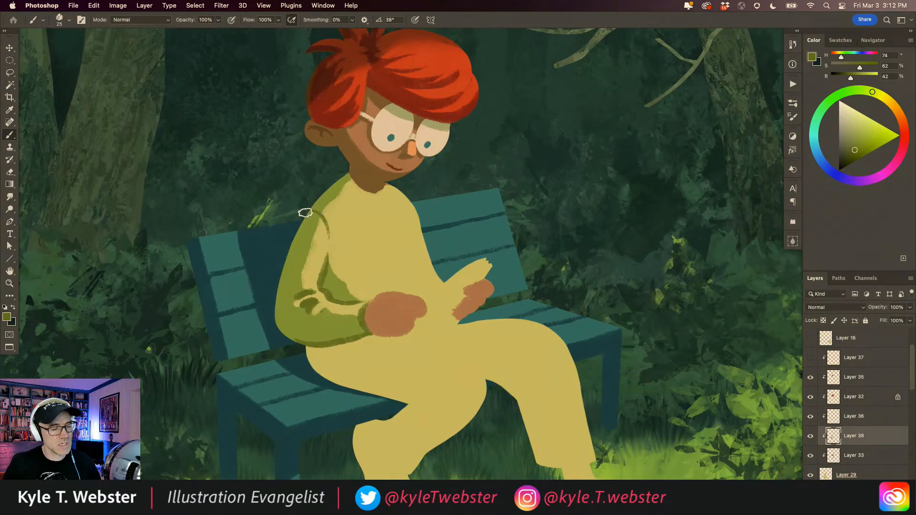
{"action": "mouse_move", "coordinate": [333, 204]}
{"action": "left_mouse_down"}
{"action": "mouse_move", "coordinate": [322, 224]}
{"action": "mouse_move", "coordinate": [309, 208]}
{"action": "left_mouse_up"}
{"action": "key", "text": "super+minus"}
{"action": "left_click", "coordinate": [320, 245], "text": "super"}
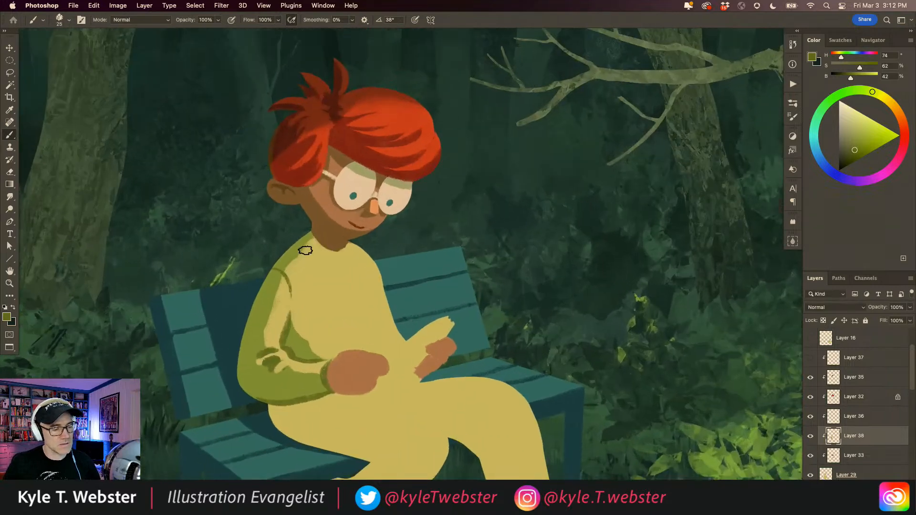
On Layer 33, paint a shadow beneath the chin in dark brown H 31, S 66, B 29.
{"action": "left_click", "coordinate": [333, 227], "text": "alt"}
{"action": "left_click", "coordinate": [831, 451]}
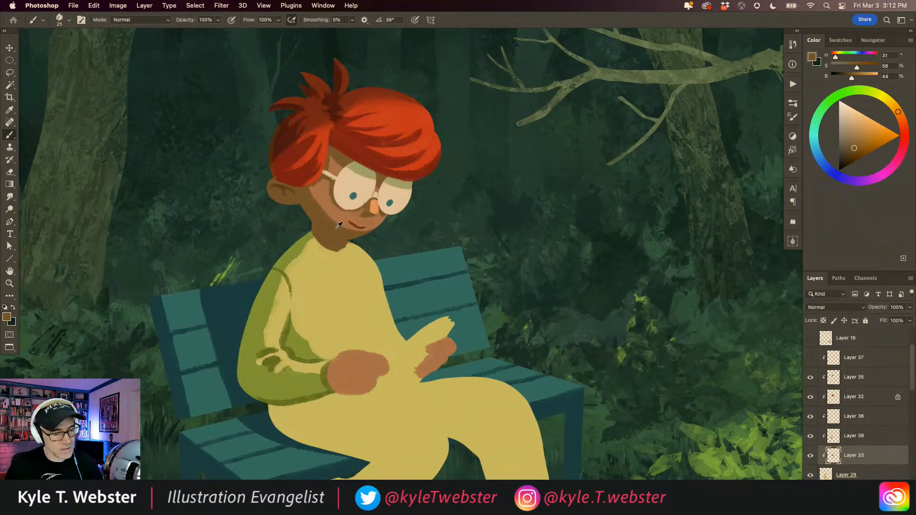
{"action": "left_click", "coordinate": [851, 157]}
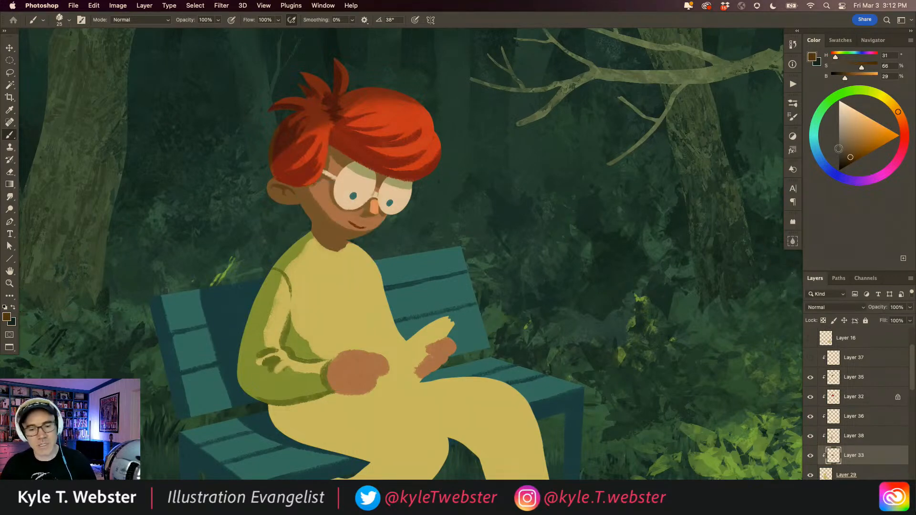
{"action": "scroll", "coordinate": [303, 265], "scroll_direction": "up", "scroll_amount": 5}
{"action": "mouse_move", "coordinate": [400, 209]}
{"action": "left_mouse_down"}
{"action": "mouse_move", "coordinate": [359, 207]}
{"action": "mouse_move", "coordinate": [306, 161]}
{"action": "mouse_move", "coordinate": [392, 208]}
{"action": "mouse_move", "coordinate": [328, 184]}
{"action": "mouse_move", "coordinate": [361, 207]}
{"action": "left_mouse_up"}
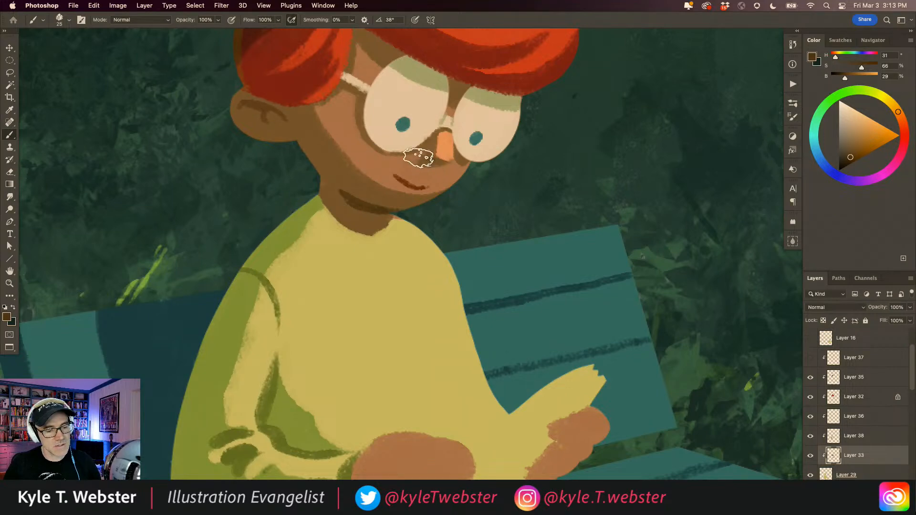
Rework the shadow under the chin using a softer brown sampled from it, H 31, S 62, B 33.
{"action": "left_click", "coordinate": [315, 326], "text": "alt"}
{"action": "left_click", "coordinate": [315, 326], "text": "alt"}
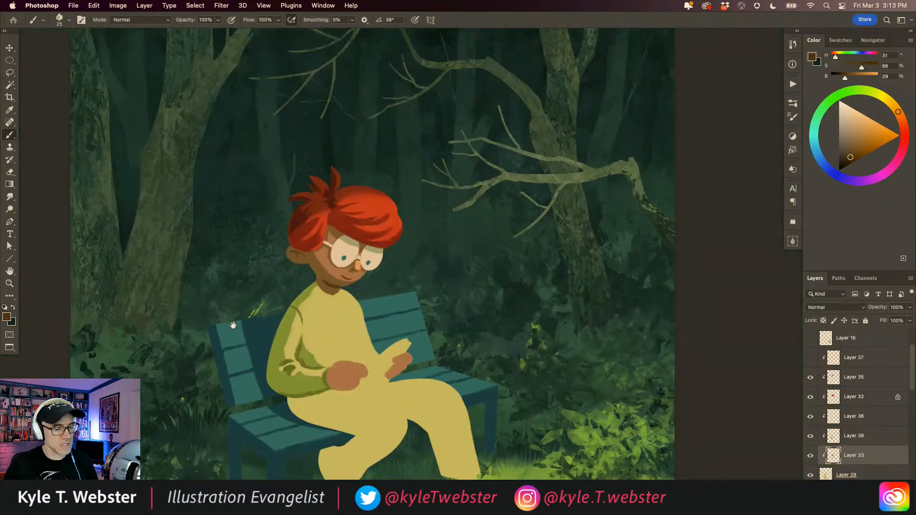
{"action": "left_click", "coordinate": [270, 345], "text": "alt"}
{"action": "left_click", "coordinate": [360, 276], "text": "super"}
{"action": "left_click", "coordinate": [361, 276], "text": "super"}
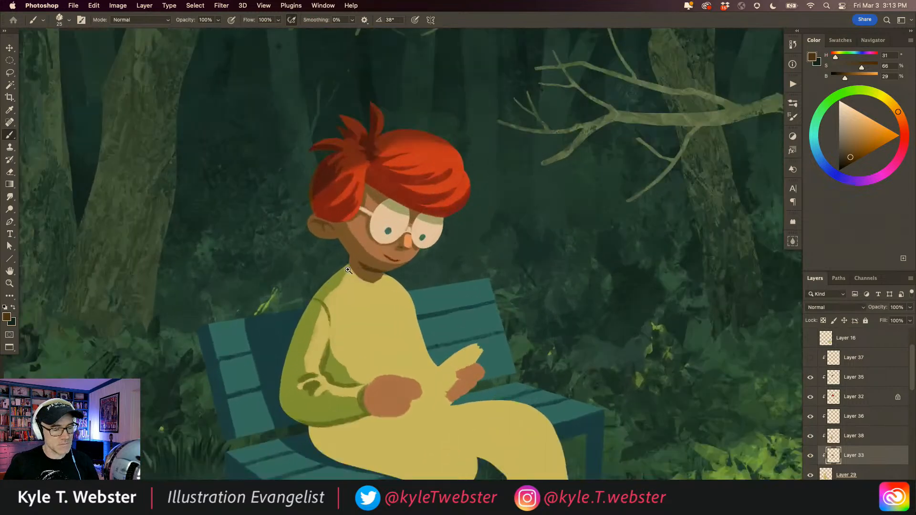
{"action": "left_click", "coordinate": [360, 276], "text": "super"}
{"action": "left_click", "coordinate": [361, 276], "text": "super"}
{"action": "left_click", "coordinate": [370, 253], "text": "alt"}
{"action": "mouse_move", "coordinate": [393, 283]}
{"action": "left_mouse_down"}
{"action": "mouse_move", "coordinate": [339, 253]}
{"action": "mouse_move", "coordinate": [381, 272]}
{"action": "mouse_move", "coordinate": [333, 236]}
{"action": "left_mouse_up"}
{"action": "left_click", "coordinate": [374, 275], "text": "alt"}
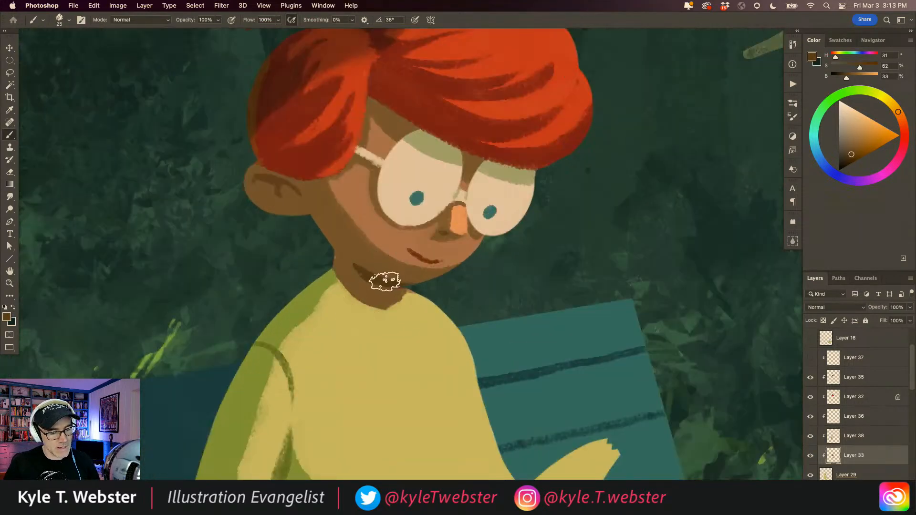
{"action": "mouse_move", "coordinate": [383, 281]}
{"action": "left_mouse_down"}
{"action": "mouse_move", "coordinate": [395, 286]}
{"action": "mouse_move", "coordinate": [385, 279]}
{"action": "left_mouse_up"}
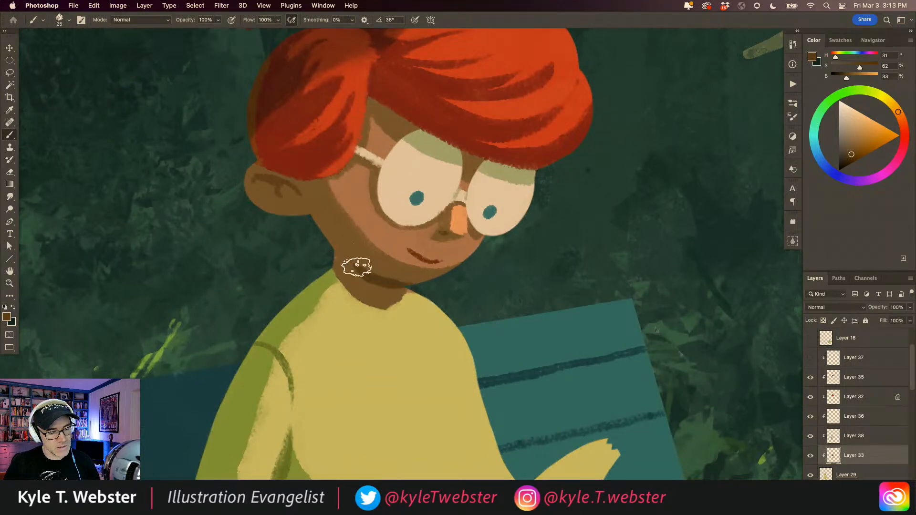
Blend the chin shadow into the neck and jaw with sampled browns, ending on H 31, S 58, B 38.
{"action": "left_click", "coordinate": [340, 258], "text": "alt"}
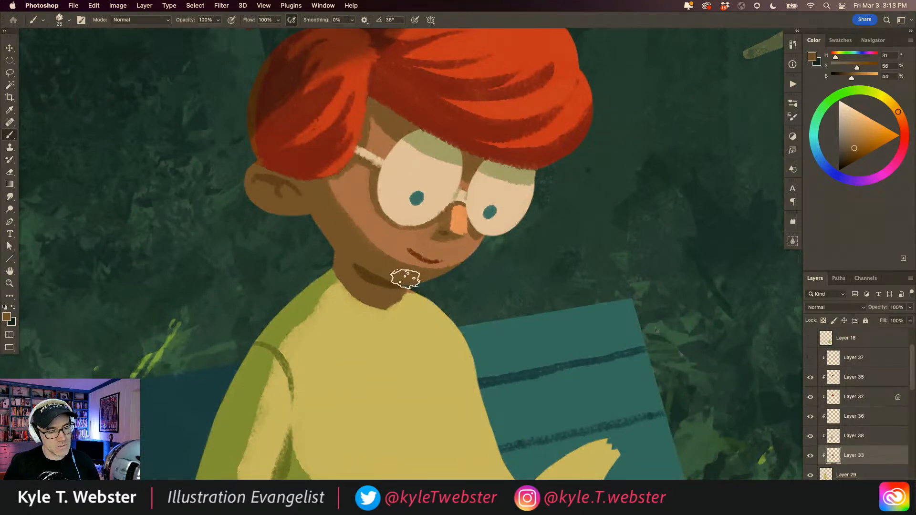
{"action": "left_click", "coordinate": [384, 281], "text": "alt"}
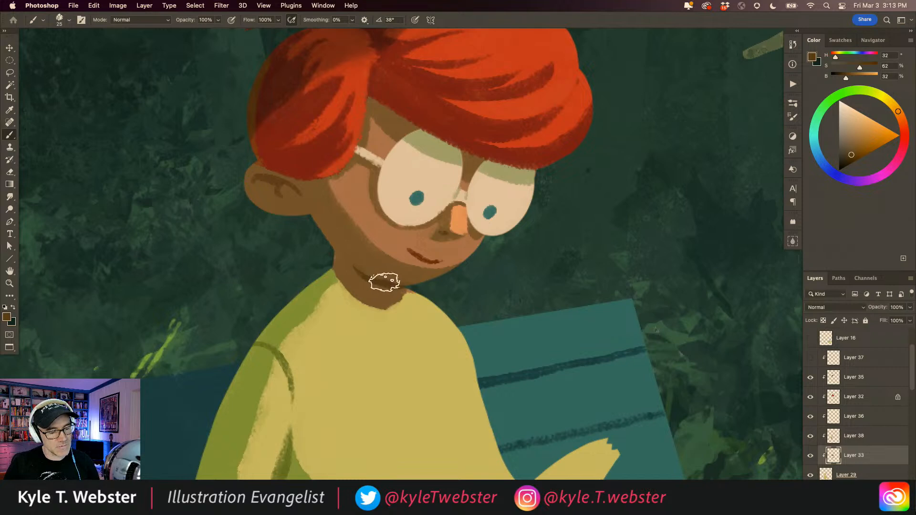
{"action": "left_click", "coordinate": [367, 267], "text": "alt"}
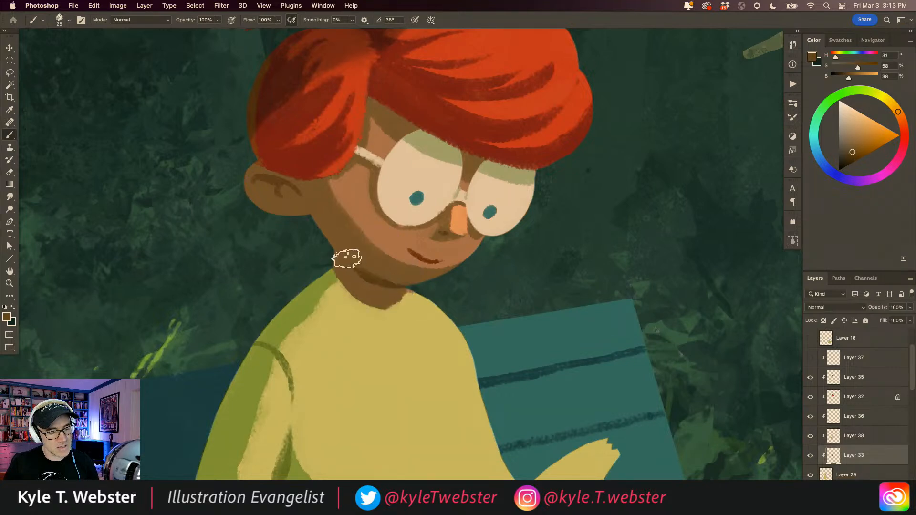
{"action": "mouse_move", "coordinate": [354, 266]}
{"action": "left_mouse_down"}
{"action": "mouse_move", "coordinate": [393, 289]}
{"action": "mouse_move", "coordinate": [350, 258]}
{"action": "mouse_move", "coordinate": [389, 290]}
{"action": "mouse_move", "coordinate": [362, 271]}
{"action": "left_mouse_up"}
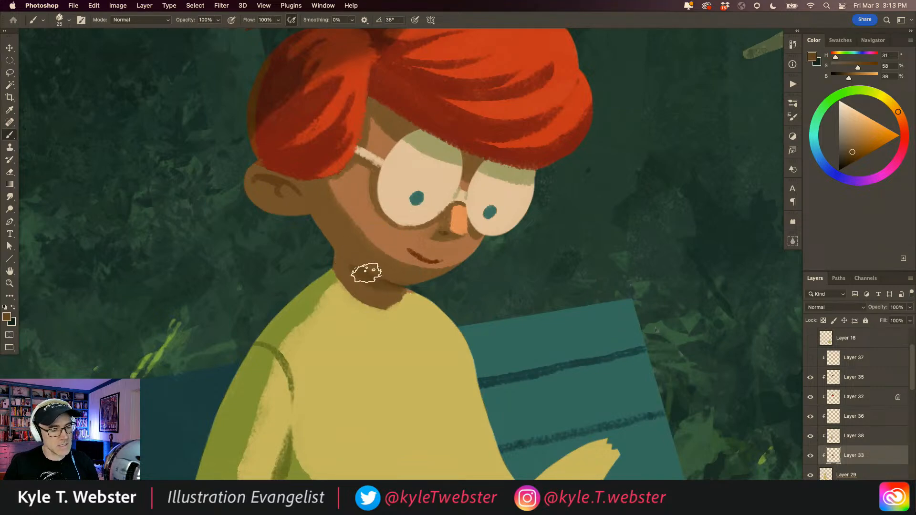
On Layer 38, paint a curved shirt collar in green H 76, S 55, B 58 and darken it with H 76, S 58, B 51.
{"action": "left_click", "coordinate": [333, 312], "text": "alt"}
{"action": "left_click", "coordinate": [332, 312], "text": "alt"}
{"action": "left_click_drag", "start_coordinate": [303, 330], "coordinate": [310, 311]}
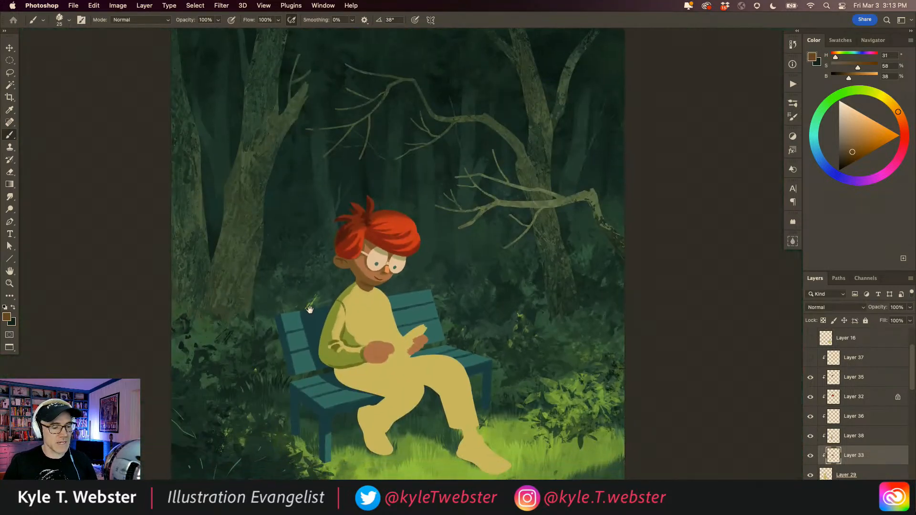
{"action": "left_click", "coordinate": [334, 343], "text": "super"}
{"action": "left_click", "coordinate": [327, 332], "text": "super"}
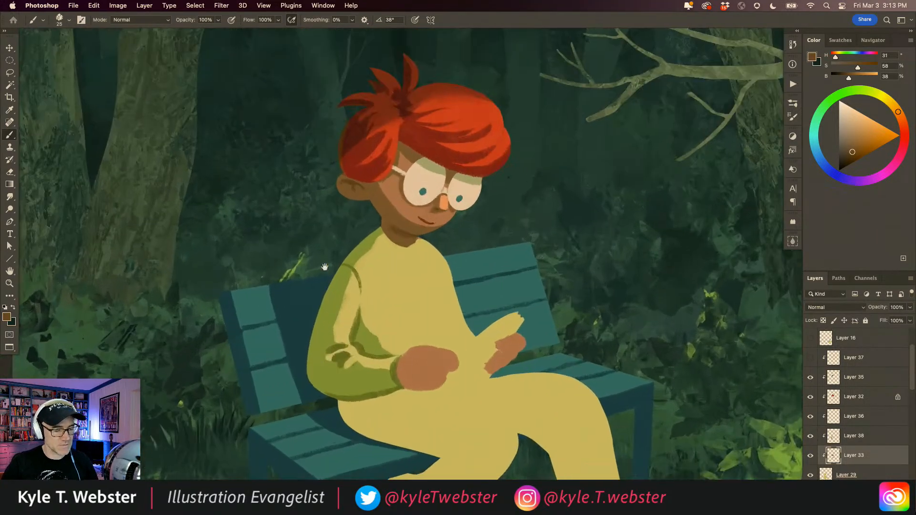
{"action": "left_click", "coordinate": [374, 240], "text": "alt"}
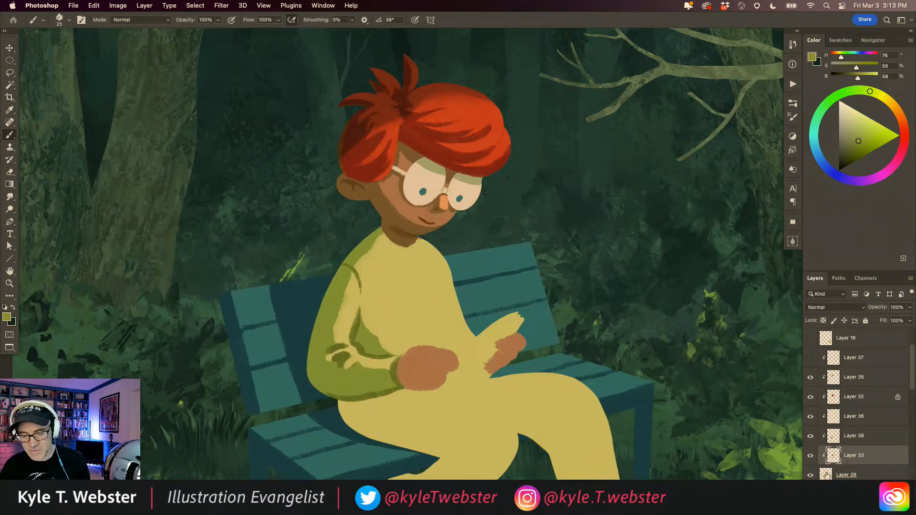
{"action": "left_click", "coordinate": [831, 431]}
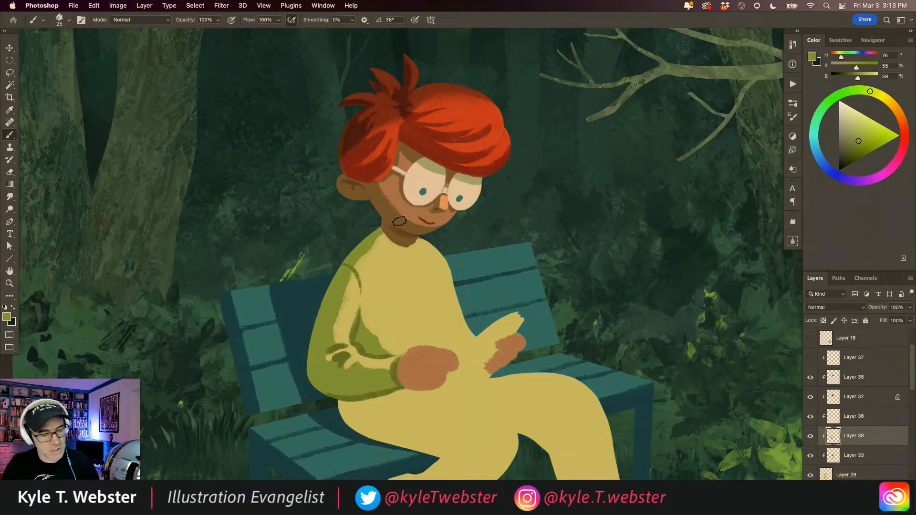
{"action": "mouse_move", "coordinate": [375, 238]}
{"action": "left_mouse_down"}
{"action": "mouse_move", "coordinate": [409, 256]}
{"action": "mouse_move", "coordinate": [422, 241]}
{"action": "left_mouse_up"}
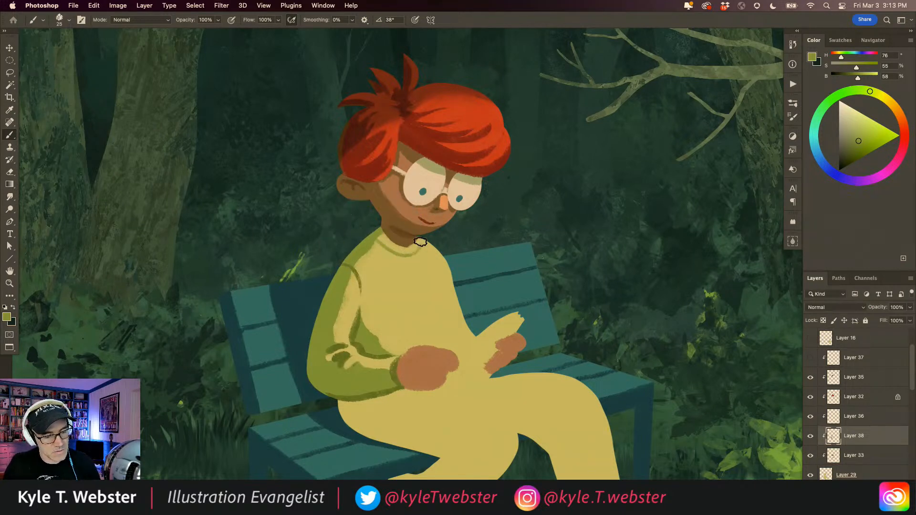
{"action": "left_click", "coordinate": [353, 269], "text": "alt"}
{"action": "left_click_drag", "start_coordinate": [389, 249], "coordinate": [403, 255]}
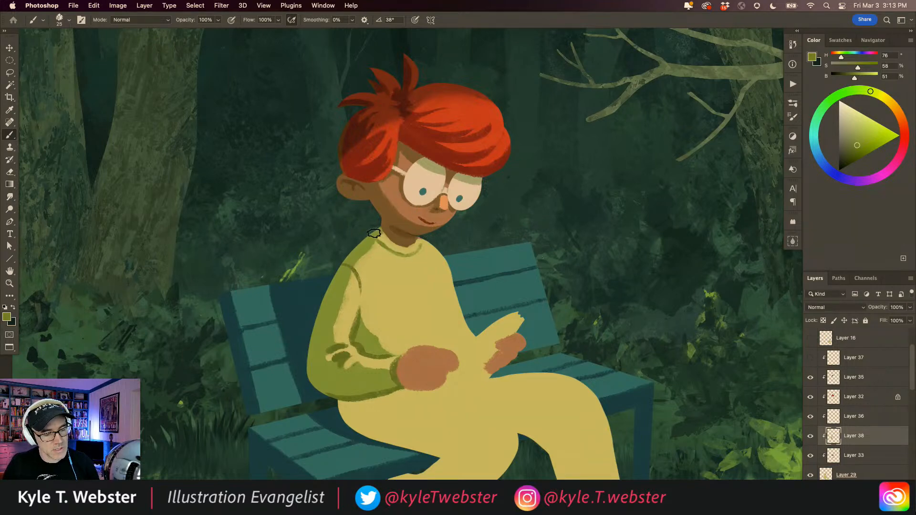
Define the far arm against the torso with a line in green H 77, S 55, B 58, accented with darker H 75, S 59, B 45.
{"action": "key", "text": "h"}
{"action": "left_click_drag", "start_coordinate": [338, 348], "coordinate": [319, 238]}
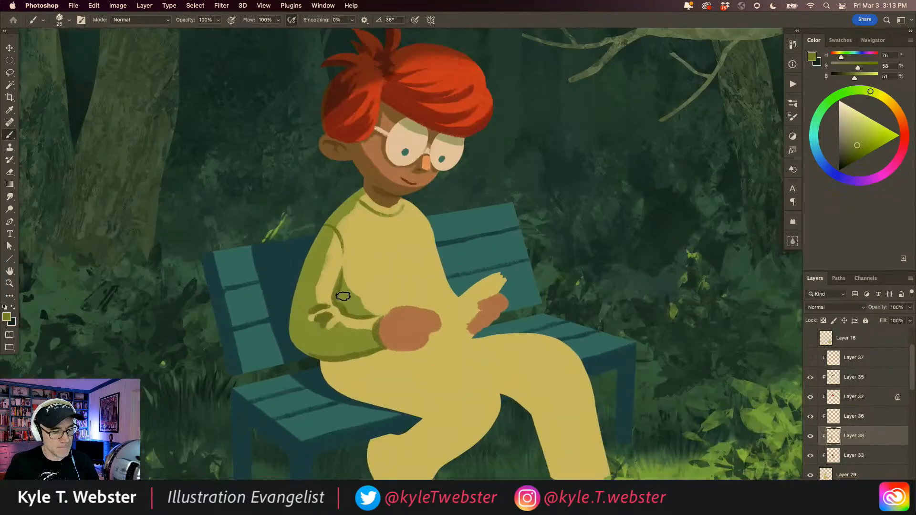
{"action": "left_click", "coordinate": [352, 298], "text": "alt"}
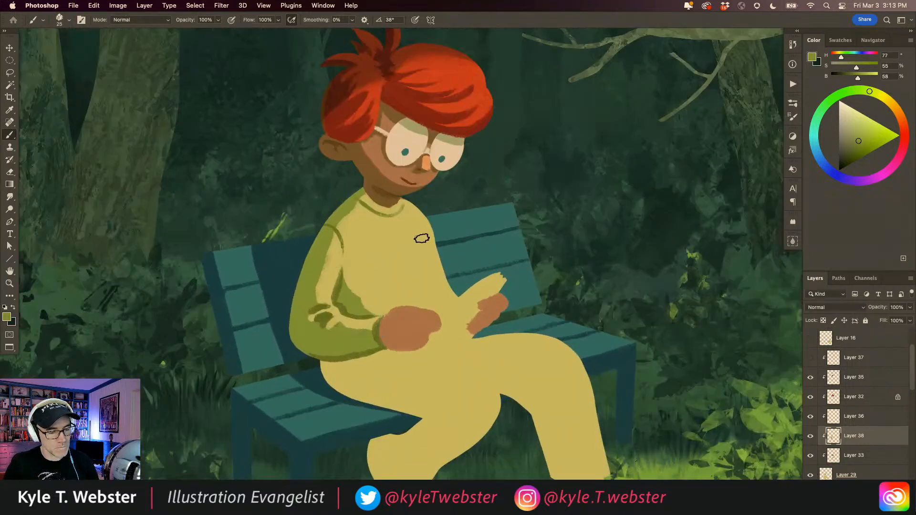
{"action": "left_click_drag", "start_coordinate": [428, 253], "coordinate": [436, 314]}
{"action": "left_click", "coordinate": [341, 291], "text": "alt"}
{"action": "left_click_drag", "start_coordinate": [423, 246], "coordinate": [435, 293]}
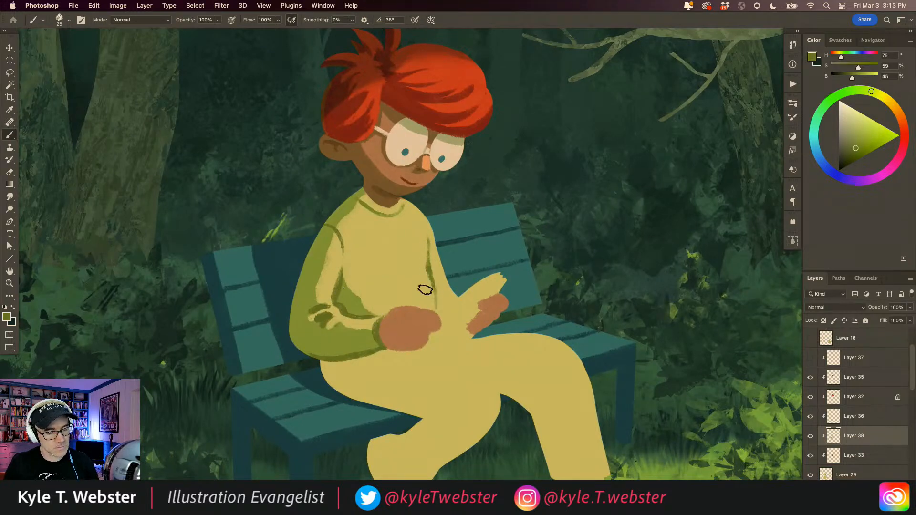
Paint the book's page edge beside the far hand in cream H 31, S 17, B 89 sampled from the glasses.
{"action": "left_click", "coordinate": [422, 141], "text": "alt"}
{"action": "left_click_drag", "start_coordinate": [498, 274], "coordinate": [453, 301]}
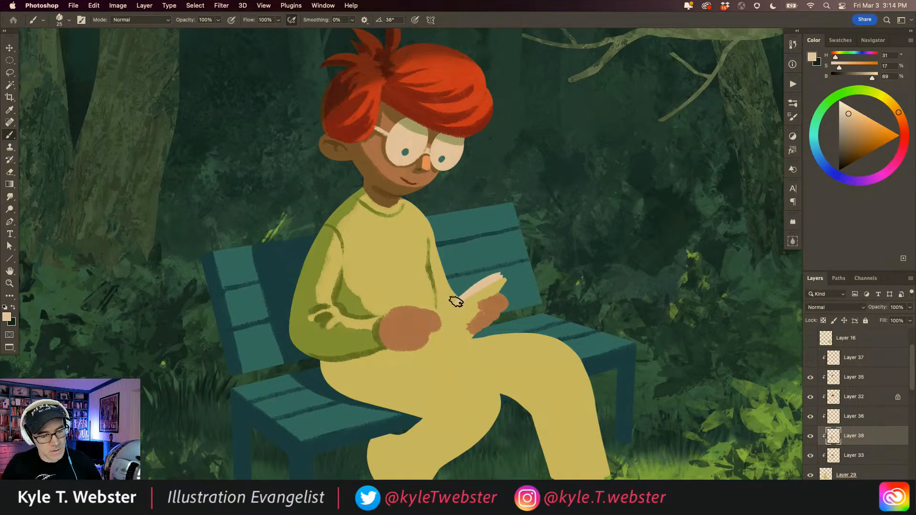
{"action": "left_click_drag", "start_coordinate": [454, 305], "coordinate": [397, 283]}
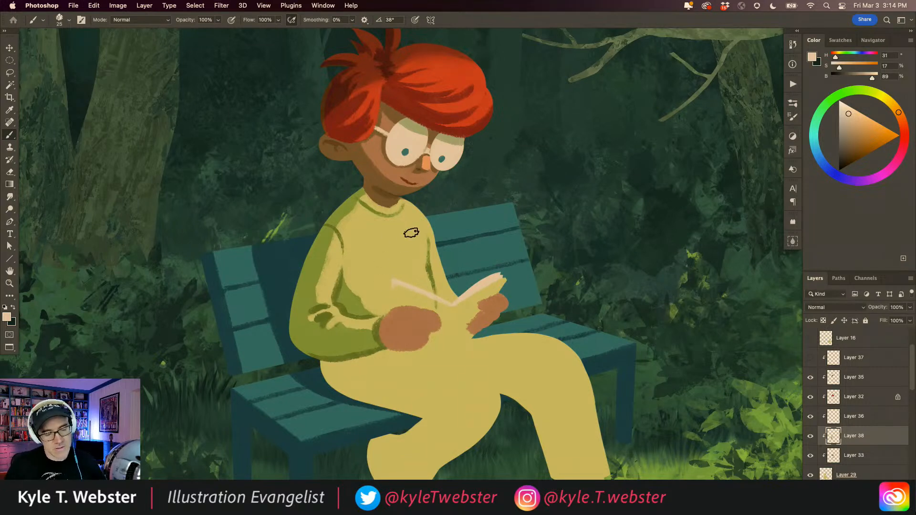
{"action": "key", "text": "super+z"}
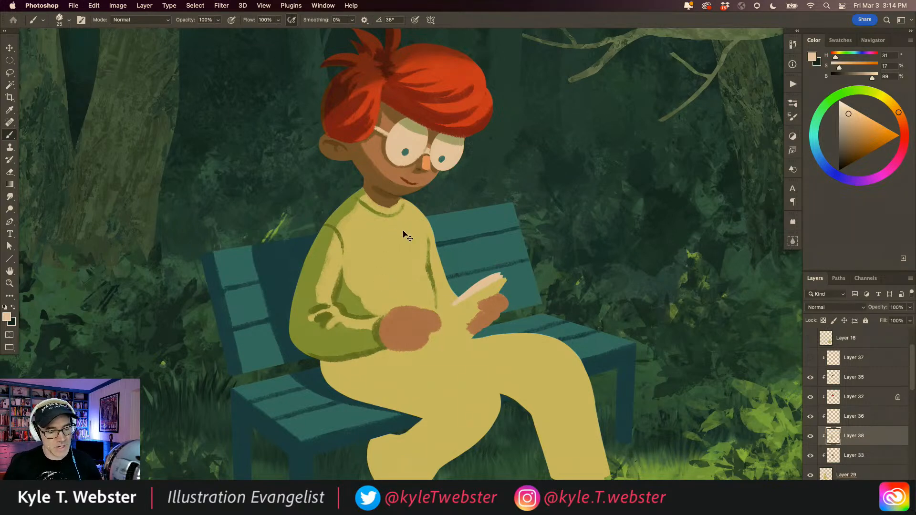
{"action": "key", "text": "super+z"}
Paint the cream page edges again from the far hand to the spine, and add the opposite pages above the near hand.
{"action": "left_click_drag", "start_coordinate": [498, 273], "coordinate": [457, 307]}
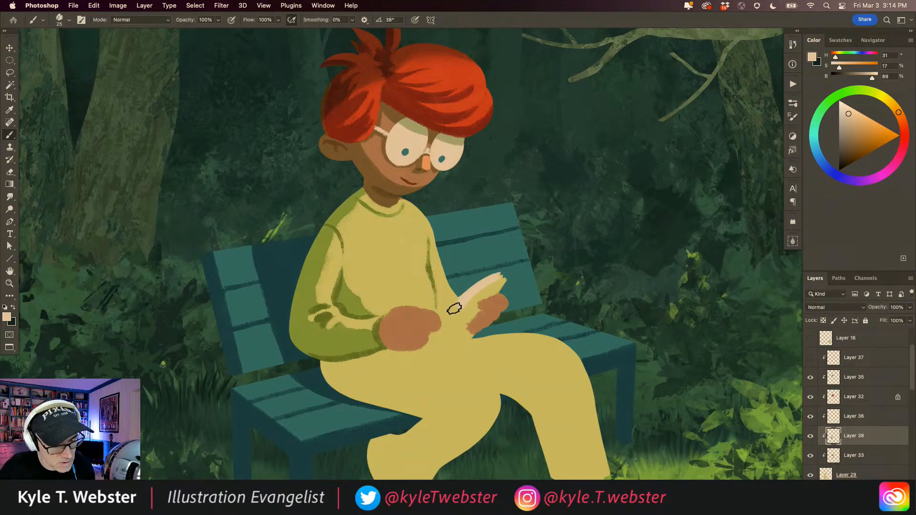
{"action": "mouse_move", "coordinate": [458, 311]}
{"action": "left_mouse_down"}
{"action": "mouse_move", "coordinate": [410, 297]}
{"action": "mouse_move", "coordinate": [458, 309]}
{"action": "mouse_move", "coordinate": [407, 284]}
{"action": "mouse_move", "coordinate": [455, 304]}
{"action": "left_mouse_up"}
{"action": "mouse_move", "coordinate": [407, 278]}
{"action": "left_mouse_down"}
{"action": "mouse_move", "coordinate": [432, 292]}
{"action": "mouse_move", "coordinate": [407, 297]}
{"action": "mouse_move", "coordinate": [411, 285]}
{"action": "mouse_move", "coordinate": [414, 293]}
{"action": "left_mouse_up"}
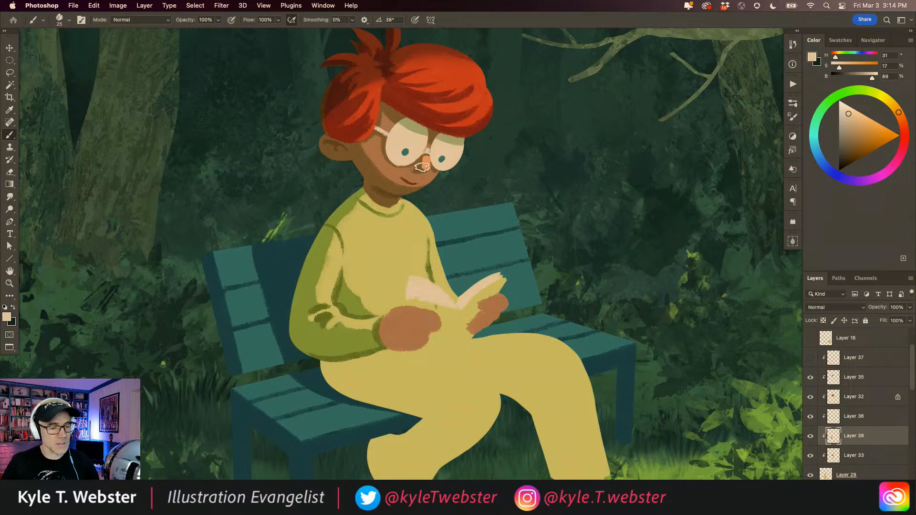
Paint both book covers and the area around the fingers in dark red H 4, S 80, B 51 sampled from the hair.
{"action": "left_click", "coordinate": [439, 118], "text": "alt"}
{"action": "mouse_move", "coordinate": [496, 291]}
{"action": "left_mouse_down"}
{"action": "mouse_move", "coordinate": [490, 298]}
{"action": "mouse_move", "coordinate": [501, 281]}
{"action": "mouse_move", "coordinate": [475, 303]}
{"action": "mouse_move", "coordinate": [504, 281]}
{"action": "mouse_move", "coordinate": [467, 319]}
{"action": "left_mouse_up"}
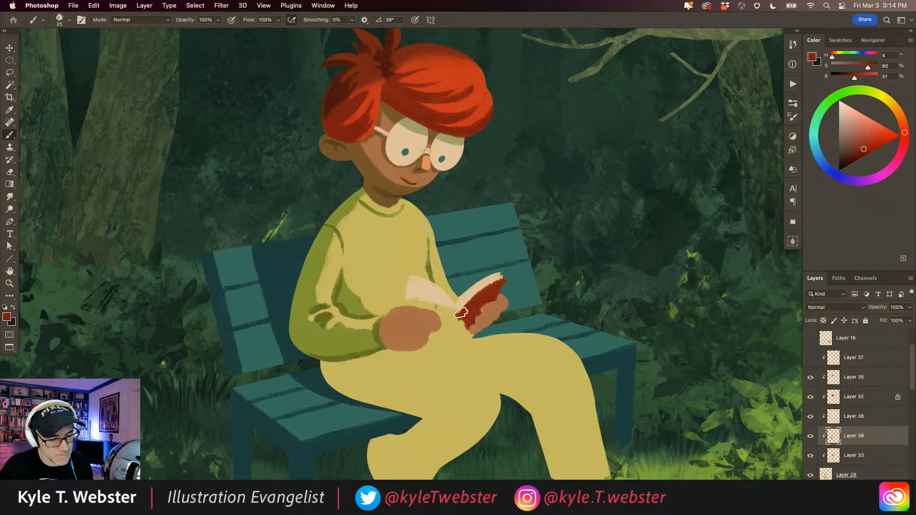
{"action": "mouse_move", "coordinate": [454, 313]}
{"action": "left_mouse_down"}
{"action": "mouse_move", "coordinate": [407, 287]}
{"action": "mouse_move", "coordinate": [405, 305]}
{"action": "mouse_move", "coordinate": [413, 293]}
{"action": "mouse_move", "coordinate": [420, 301]}
{"action": "mouse_move", "coordinate": [411, 305]}
{"action": "mouse_move", "coordinate": [438, 318]}
{"action": "left_mouse_up"}
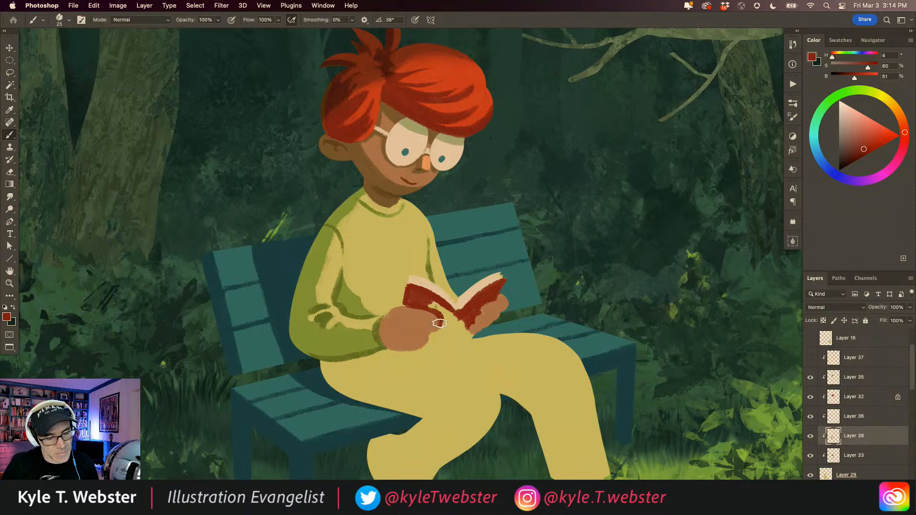
{"action": "left_click_drag", "start_coordinate": [432, 327], "coordinate": [419, 351]}
{"action": "mouse_move", "coordinate": [450, 313]}
{"action": "left_mouse_down"}
{"action": "mouse_move", "coordinate": [460, 325]}
{"action": "mouse_move", "coordinate": [456, 334]}
{"action": "mouse_move", "coordinate": [442, 329]}
{"action": "left_mouse_up"}
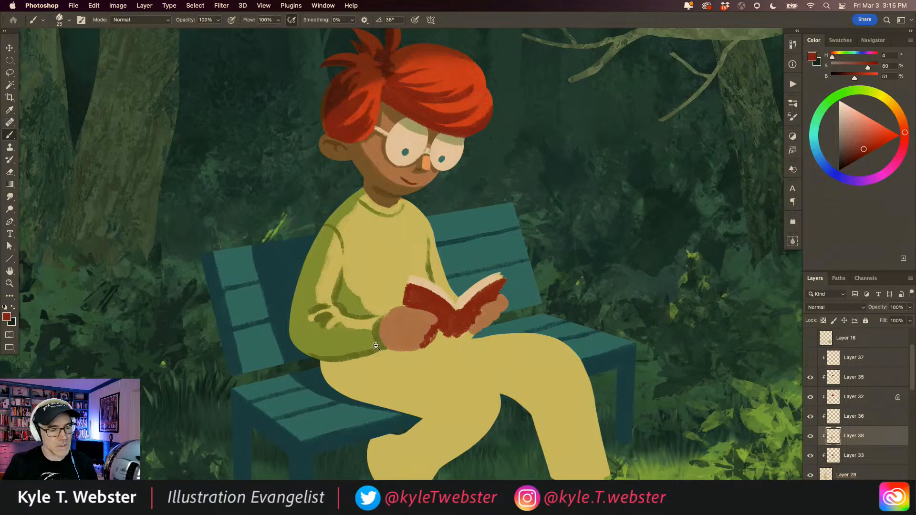
Add a cream H 31, S 18, B 89 page edge down the near cover's outer side, trimming it with shirt yellow H 55, S 42, B 78.
{"action": "left_click", "coordinate": [364, 344], "text": "alt+super"}
{"action": "left_click", "coordinate": [335, 355], "text": "alt+super"}
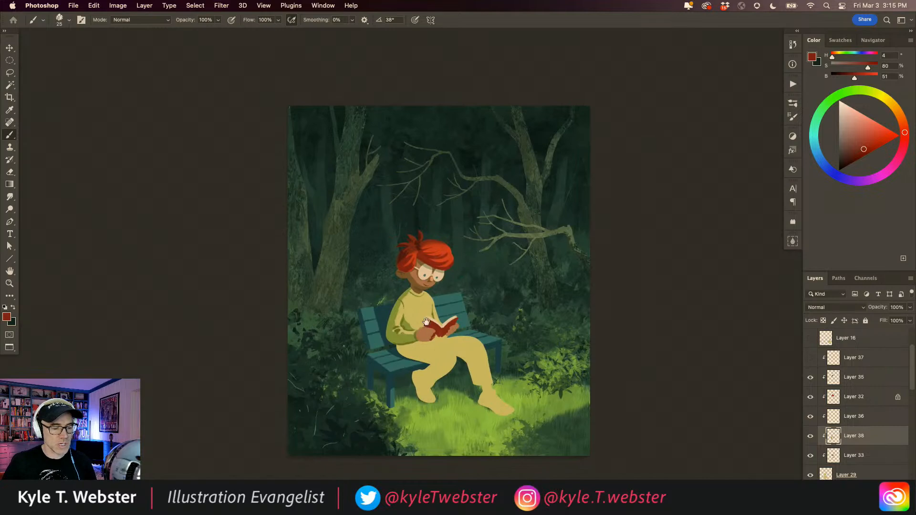
{"action": "left_click", "coordinate": [394, 287], "text": "super"}
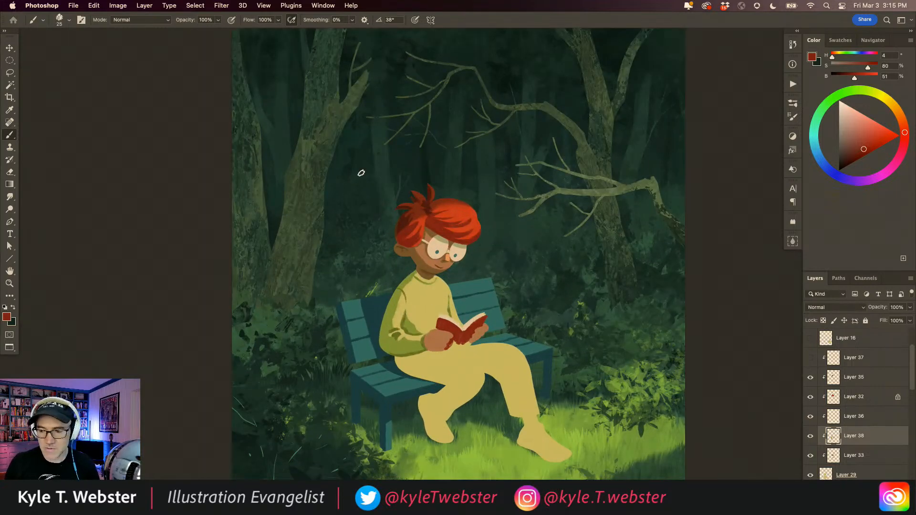
{"action": "left_click", "coordinate": [444, 240], "text": "super"}
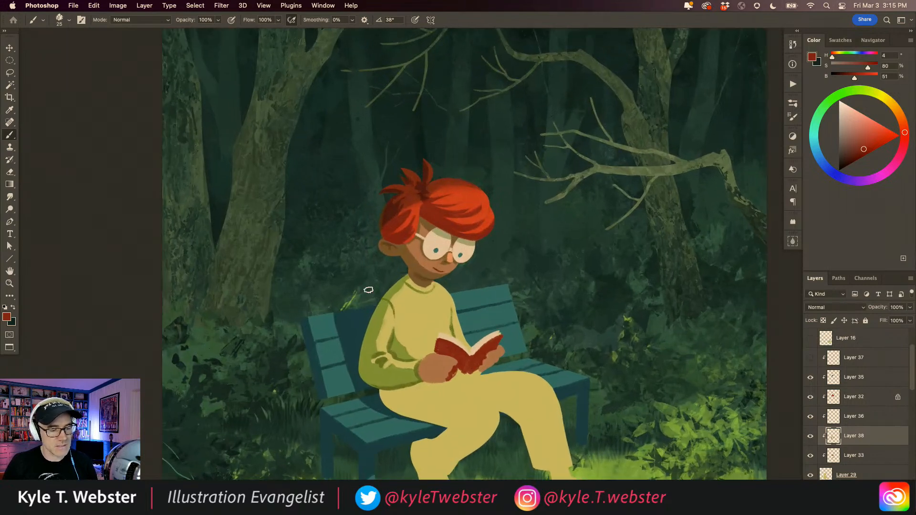
{"action": "scroll", "coordinate": [369, 264], "scroll_direction": "down", "scroll_amount": 2}
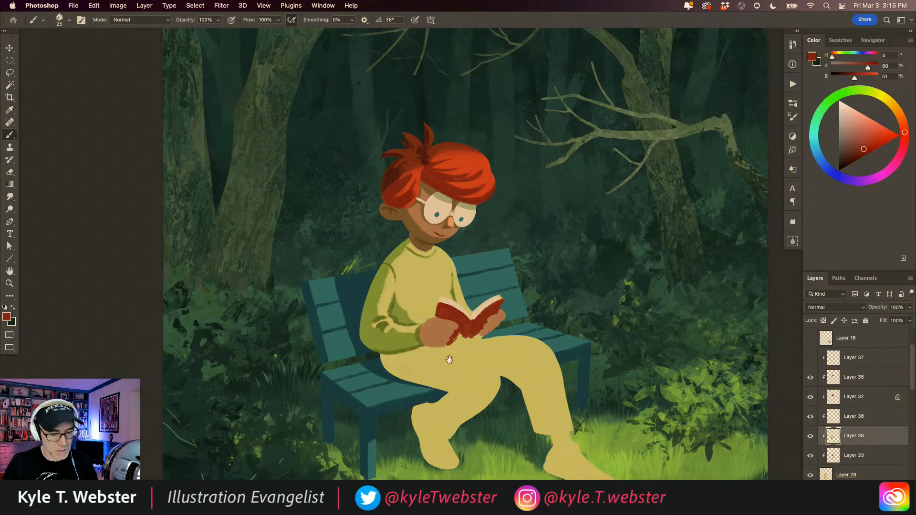
{"action": "left_click", "coordinate": [438, 335], "text": "super"}
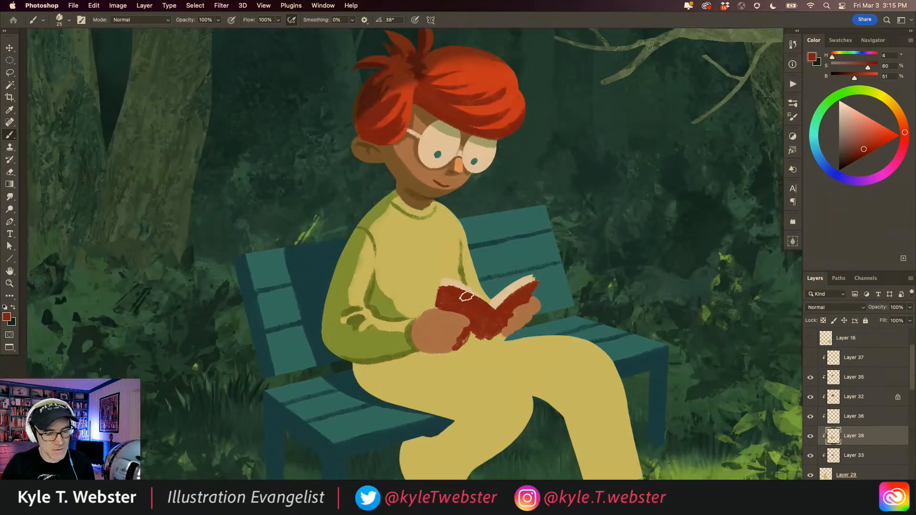
{"action": "left_click", "coordinate": [500, 297], "text": "alt"}
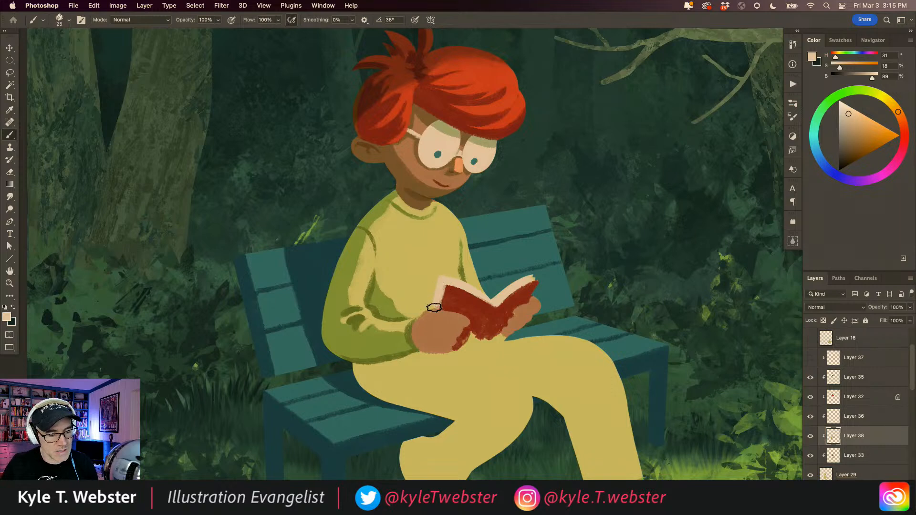
{"action": "left_click", "coordinate": [433, 287], "text": "alt"}
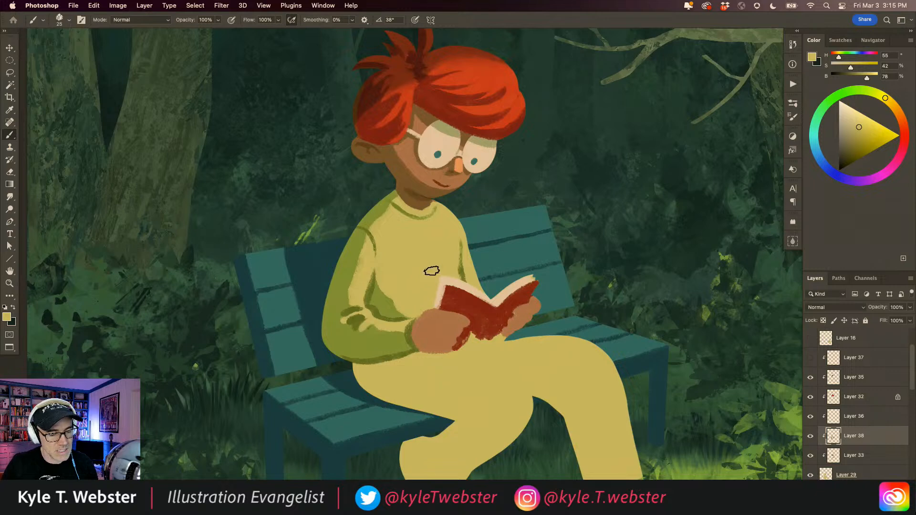
{"action": "left_click", "coordinate": [436, 309], "text": "alt"}
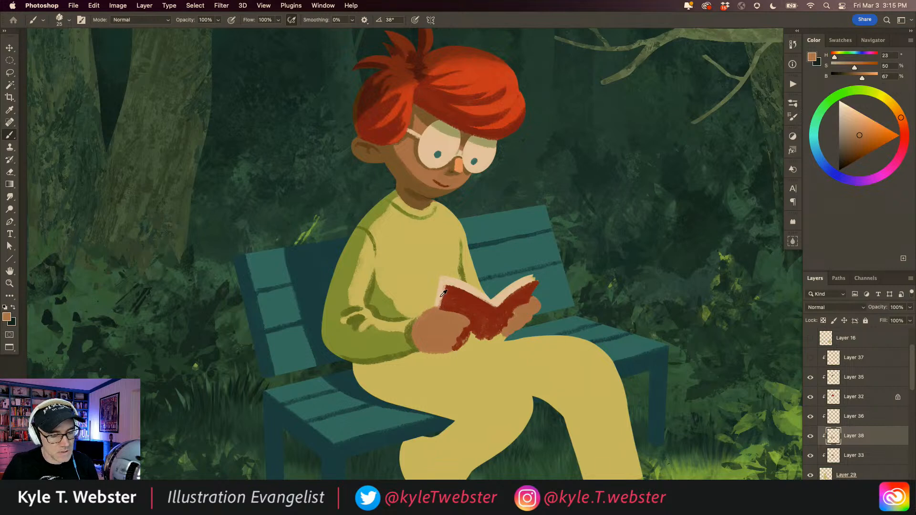
Clean up the near cover's outer corner with dark red H 4, S 80, B 51, shirt yellow H 55, S 42, B 78 and page cream.
{"action": "left_click", "coordinate": [443, 293], "text": "alt"}
{"action": "left_click", "coordinate": [451, 293], "text": "alt"}
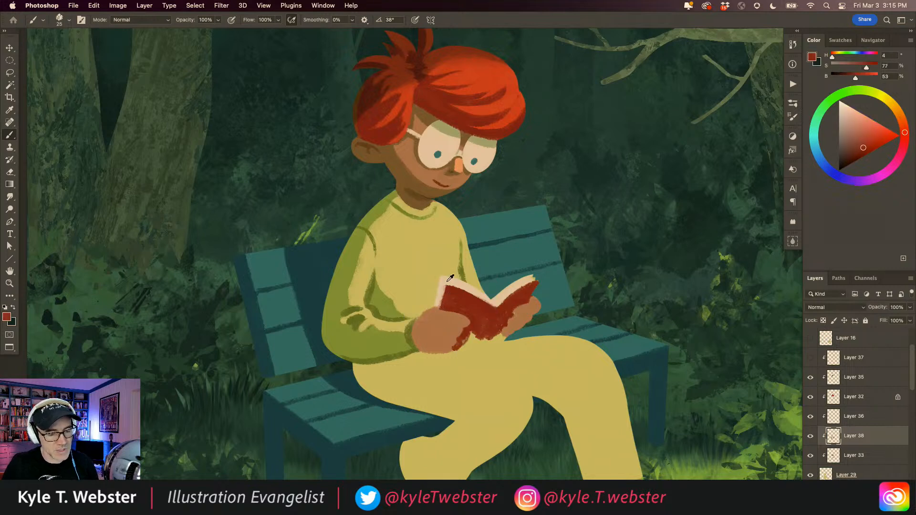
{"action": "left_click", "coordinate": [496, 310], "text": "alt"}
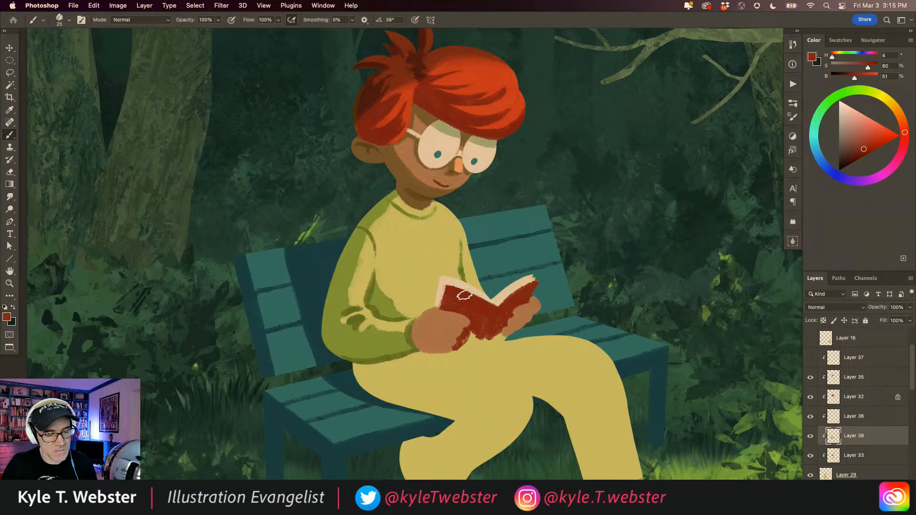
{"action": "left_click", "coordinate": [448, 277], "text": "alt"}
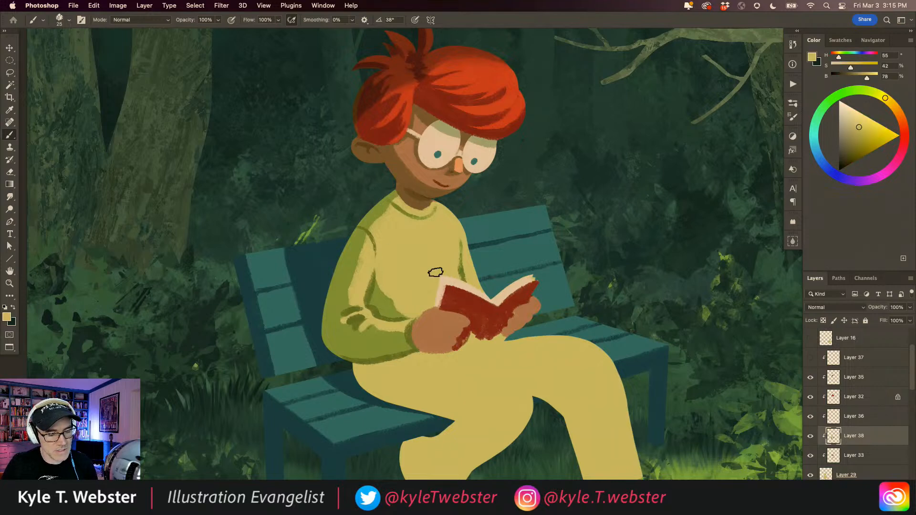
{"action": "left_click", "coordinate": [444, 283], "text": "alt"}
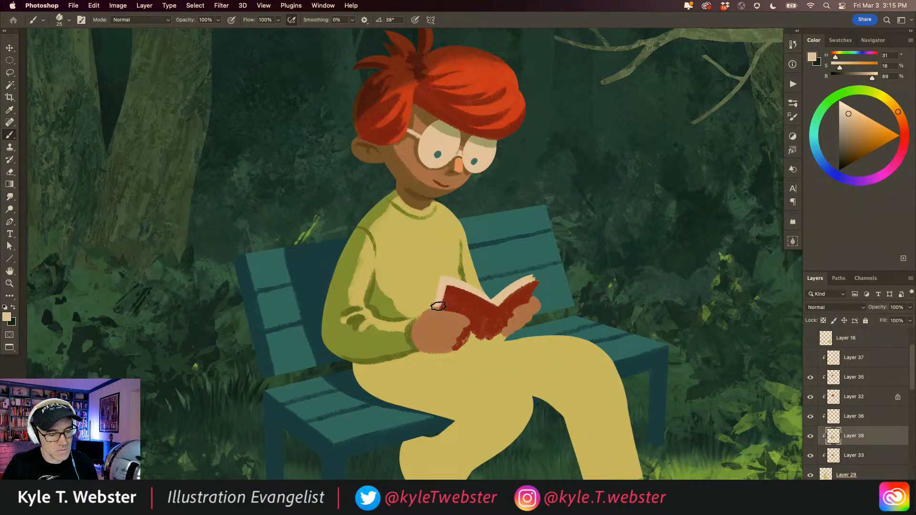
Refine where the near hand meets the book using skin H 23, S 50, B 67, cream H 31, S 18, B 89 and cover red.
{"action": "left_click", "coordinate": [430, 314], "text": "alt"}
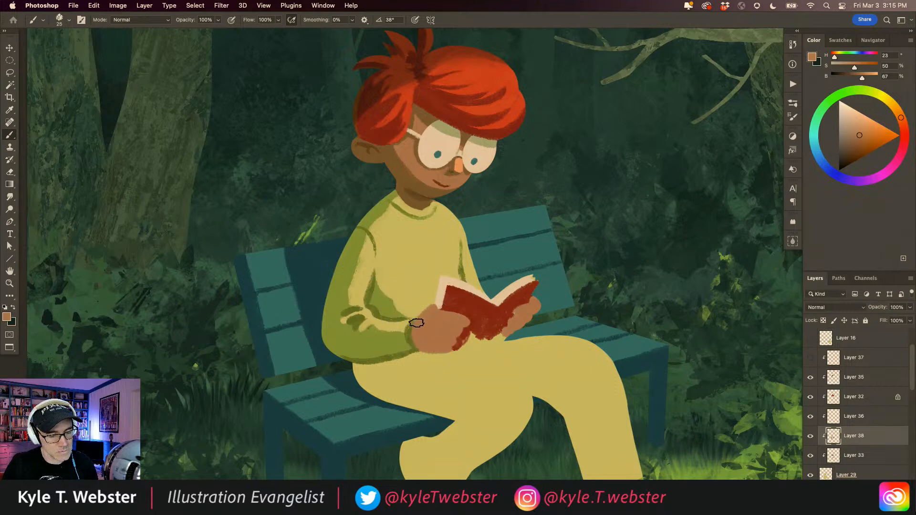
{"action": "left_click", "coordinate": [439, 301], "text": "alt"}
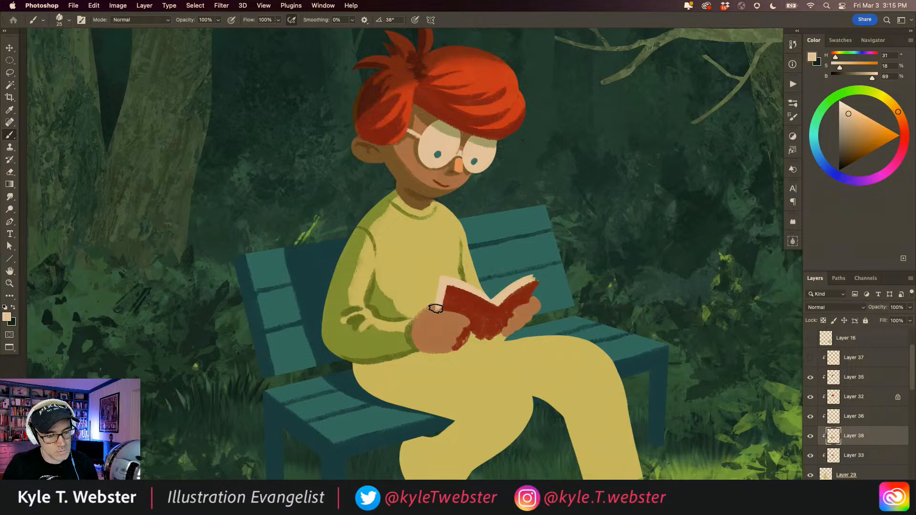
{"action": "left_click", "coordinate": [442, 307], "text": "alt"}
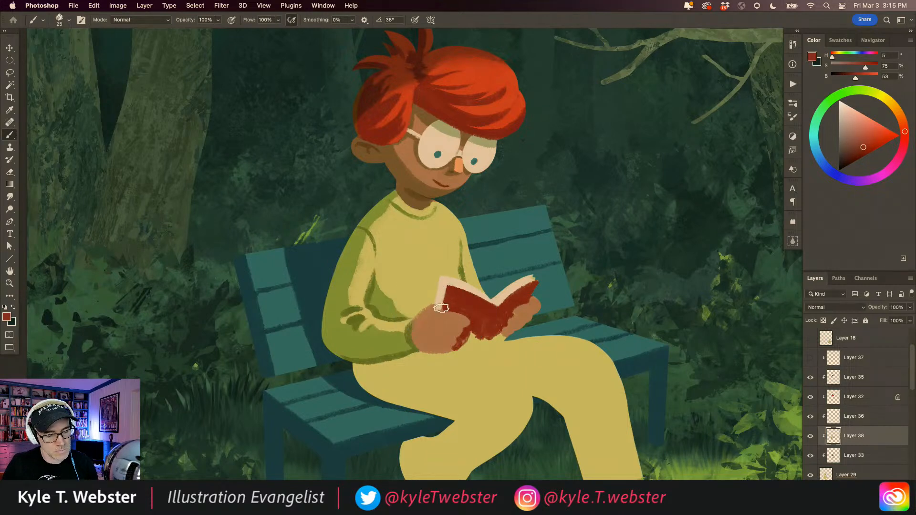
{"action": "left_click", "coordinate": [437, 315], "text": "alt"}
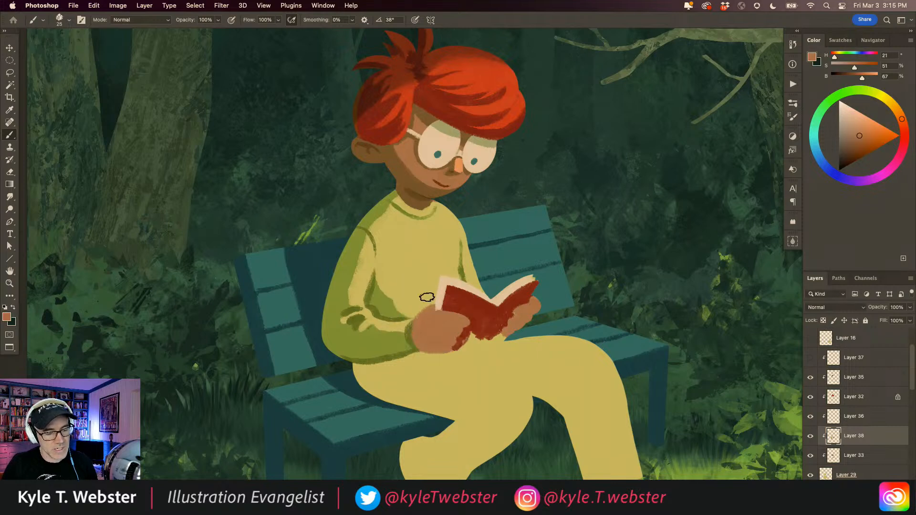
{"action": "left_click", "coordinate": [468, 327], "text": "alt"}
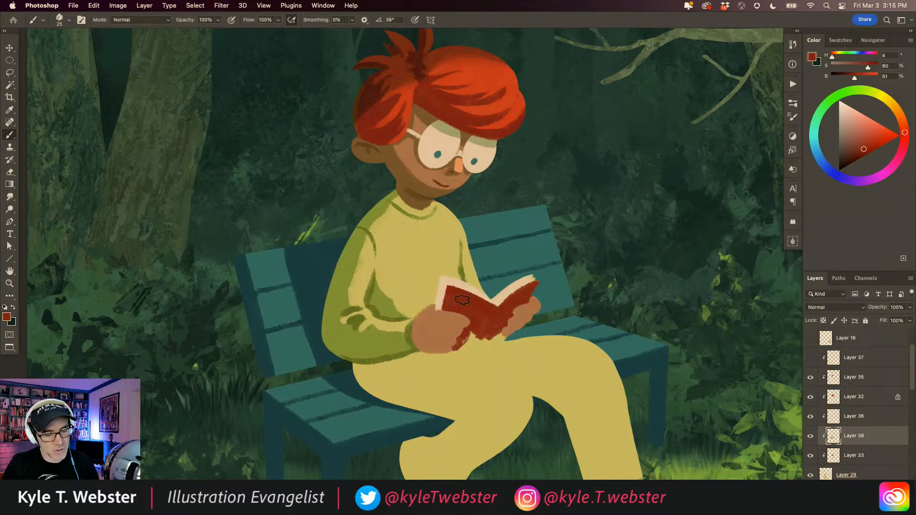
Draw finger lines on both hands in brown H 32, S 60, B 36 and lengthen the near fingers in skin H 22, S 50, B 67.
{"action": "left_click", "coordinate": [417, 190], "text": "alt"}
{"action": "mouse_move", "coordinate": [465, 327]}
{"action": "left_mouse_down"}
{"action": "mouse_move", "coordinate": [442, 327]}
{"action": "mouse_move", "coordinate": [455, 337]}
{"action": "mouse_move", "coordinate": [442, 339]}
{"action": "mouse_move", "coordinate": [455, 337]}
{"action": "mouse_move", "coordinate": [439, 345]}
{"action": "left_mouse_up"}
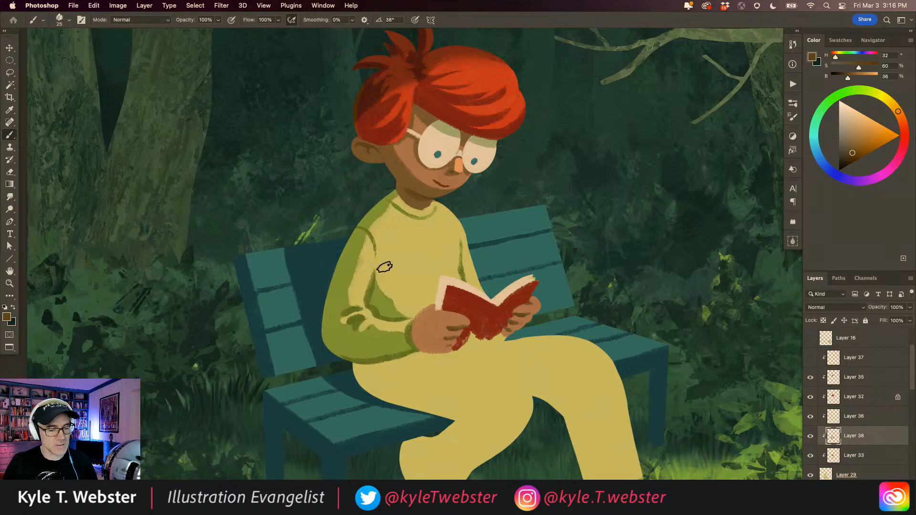
{"action": "left_click", "coordinate": [467, 310], "text": "alt"}
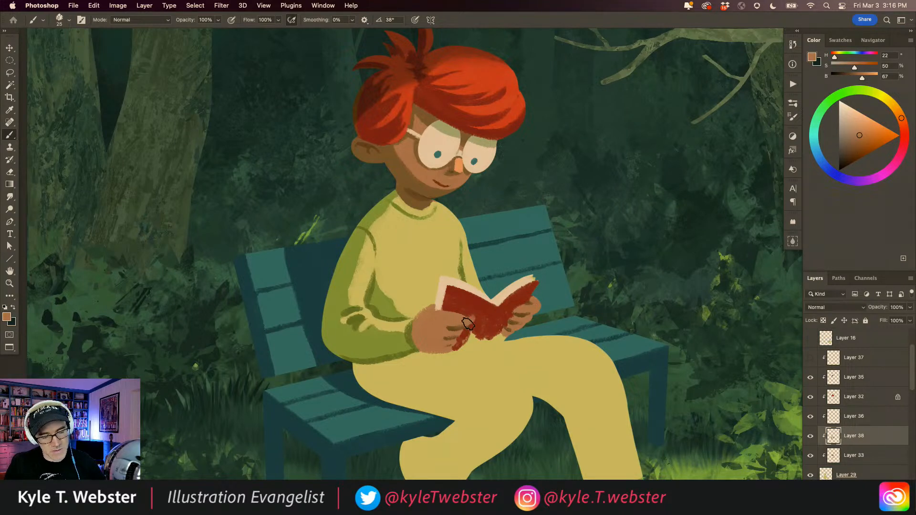
{"action": "left_click", "coordinate": [451, 317], "text": "alt"}
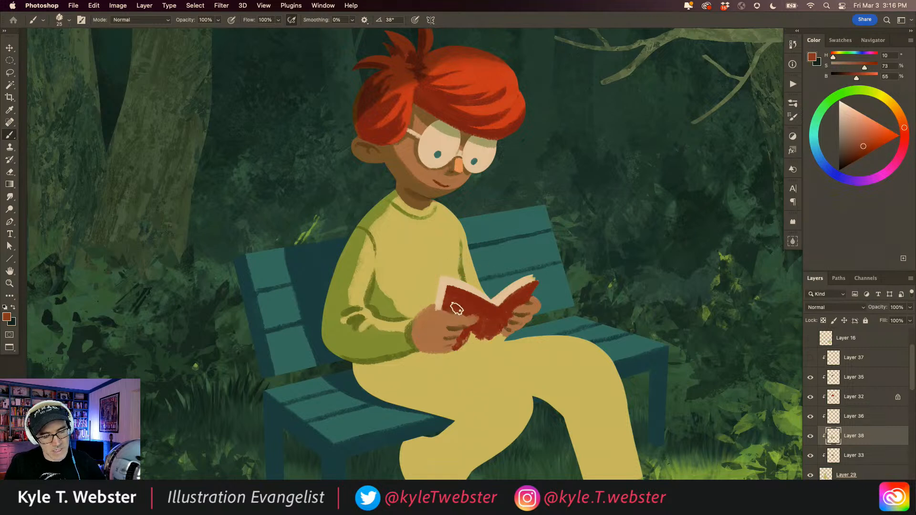
{"action": "left_click", "coordinate": [456, 308], "text": "alt"}
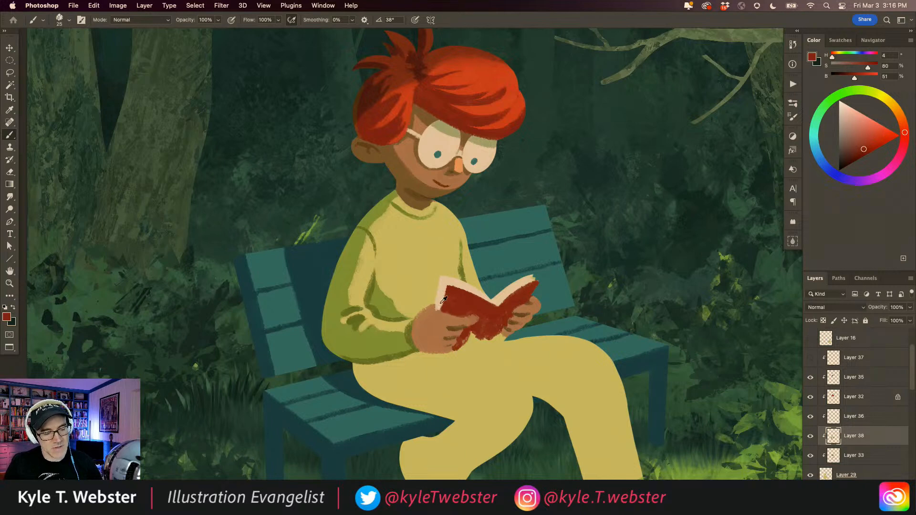
{"action": "left_click", "coordinate": [465, 322], "text": "alt"}
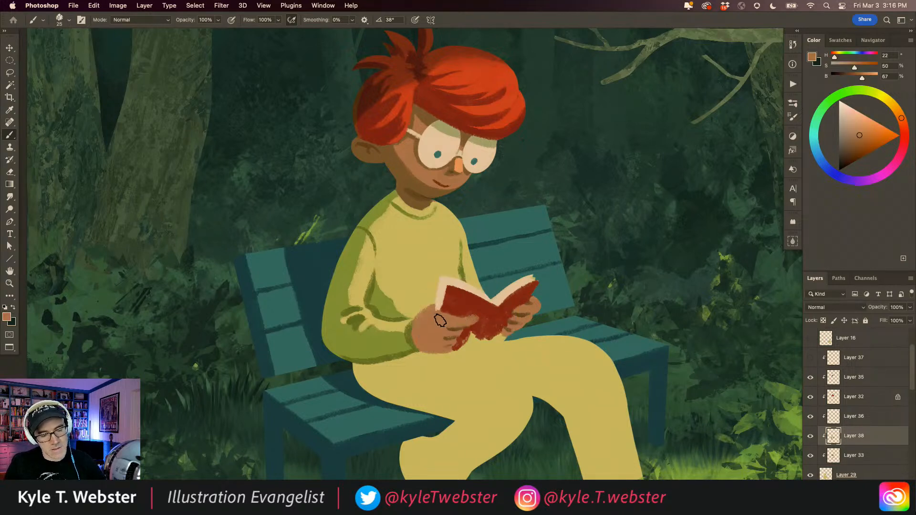
{"action": "mouse_move", "coordinate": [454, 336]}
{"action": "left_mouse_down"}
{"action": "mouse_move", "coordinate": [470, 326]}
{"action": "mouse_move", "coordinate": [451, 348]}
{"action": "left_mouse_up"}
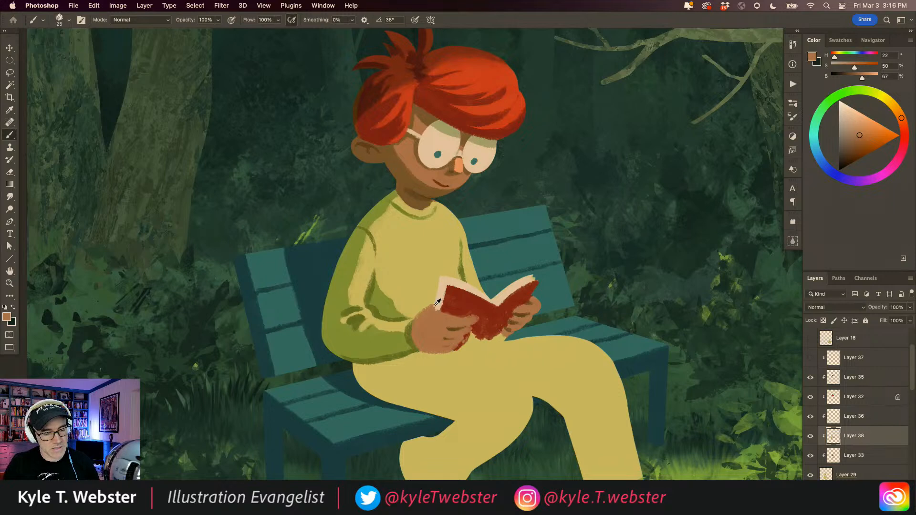
Extend the lower edge of the book covers between the hands in dark red H 6, S 78, B 53.
{"action": "left_click", "coordinate": [486, 324], "text": "alt"}
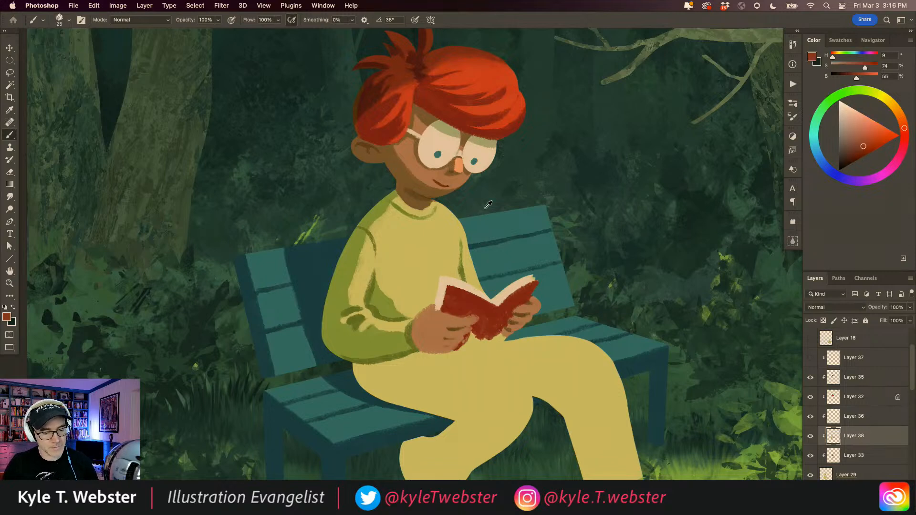
{"action": "left_click", "coordinate": [497, 328], "text": "alt"}
{"action": "left_click_drag", "start_coordinate": [500, 335], "coordinate": [497, 342]}
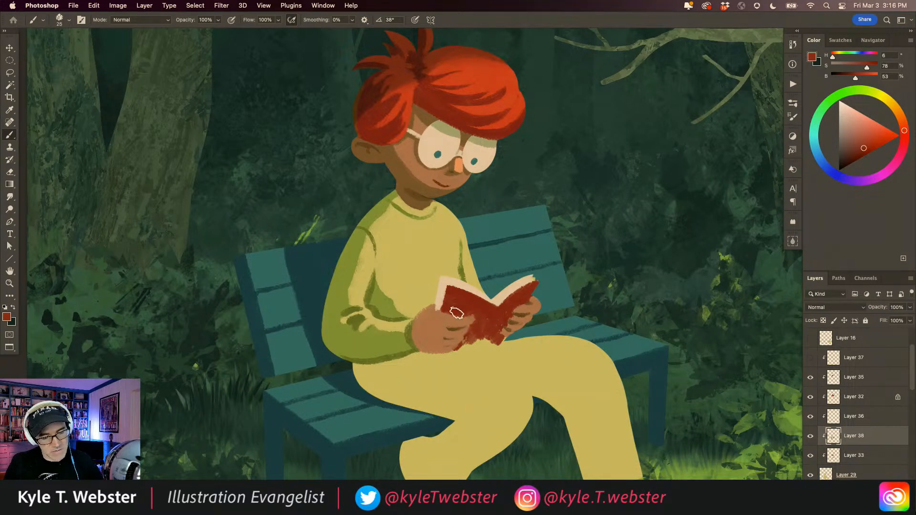
Reshape the near page corner and thumb edge with cream H 33, S 18, B 89, shirt yellow H 55, S 42, B 78 and skin H 24, S 50, B 68.
{"action": "left_click", "coordinate": [445, 312], "text": "alt"}
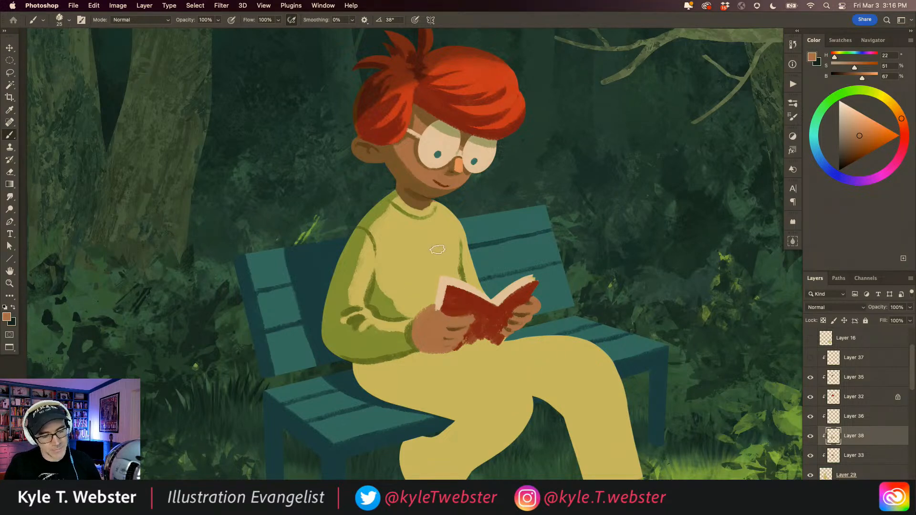
{"action": "left_click", "coordinate": [449, 286], "text": "alt"}
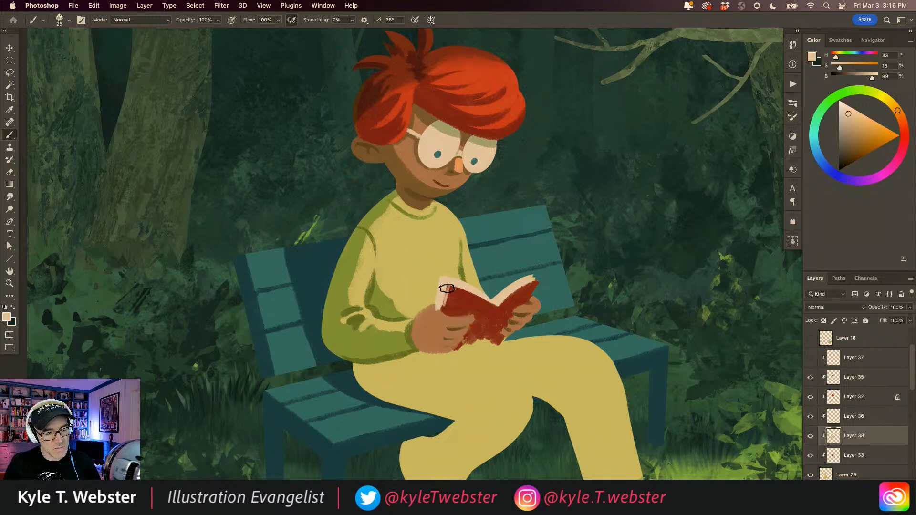
{"action": "left_click", "coordinate": [439, 278], "text": "alt"}
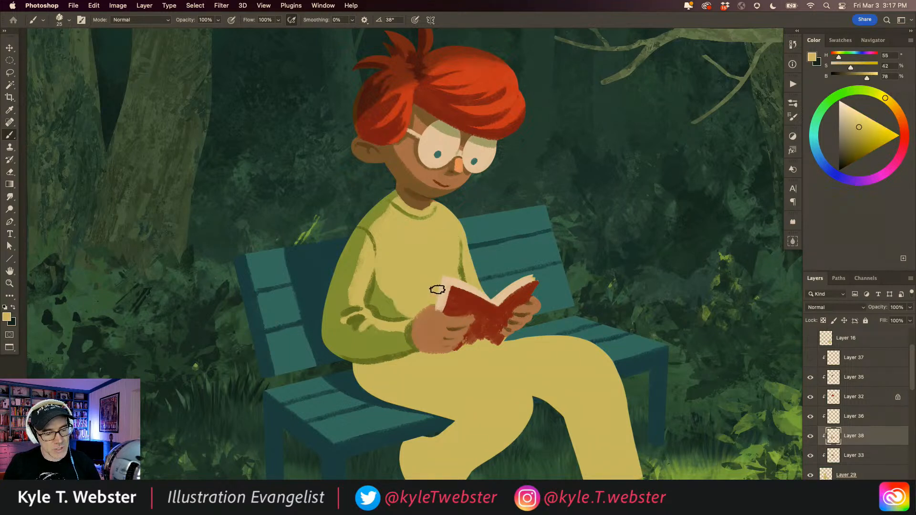
{"action": "left_click", "coordinate": [433, 308], "text": "alt"}
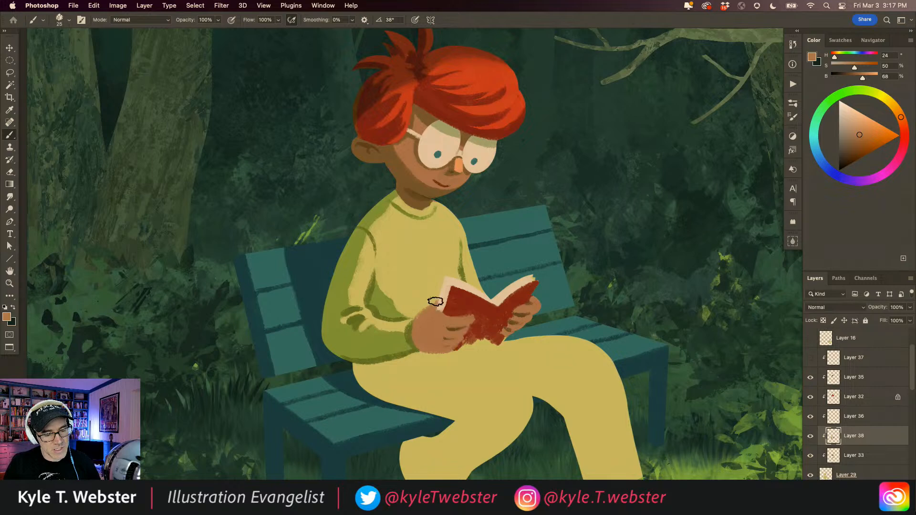
{"action": "left_click", "coordinate": [439, 303], "text": "alt"}
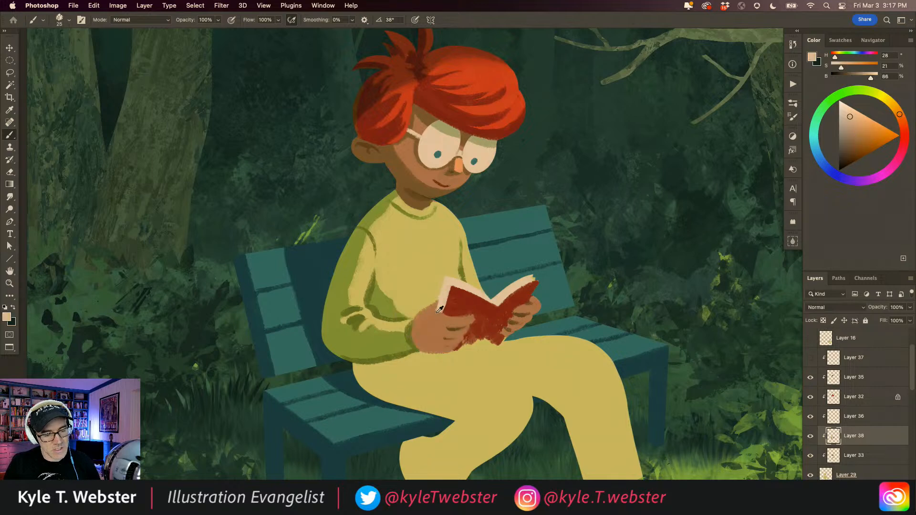
{"action": "left_click", "coordinate": [438, 313], "text": "alt"}
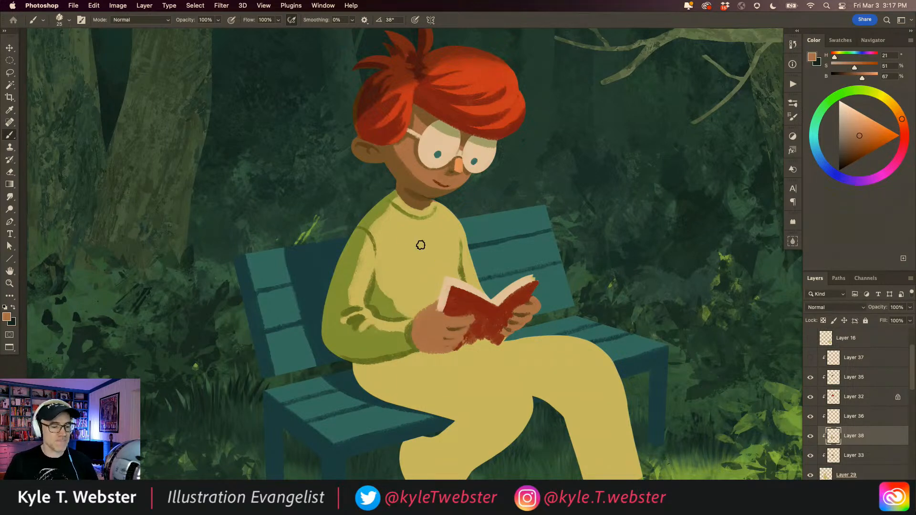
Shade the near hand holding the book in darker brown H 25, S 52, B 46.
{"action": "key", "text": "h"}
{"action": "mouse_move", "coordinate": [385, 322]}
{"action": "left_mouse_down"}
{"action": "mouse_move", "coordinate": [387, 346]}
{"action": "mouse_move", "coordinate": [376, 312]}
{"action": "left_mouse_up"}
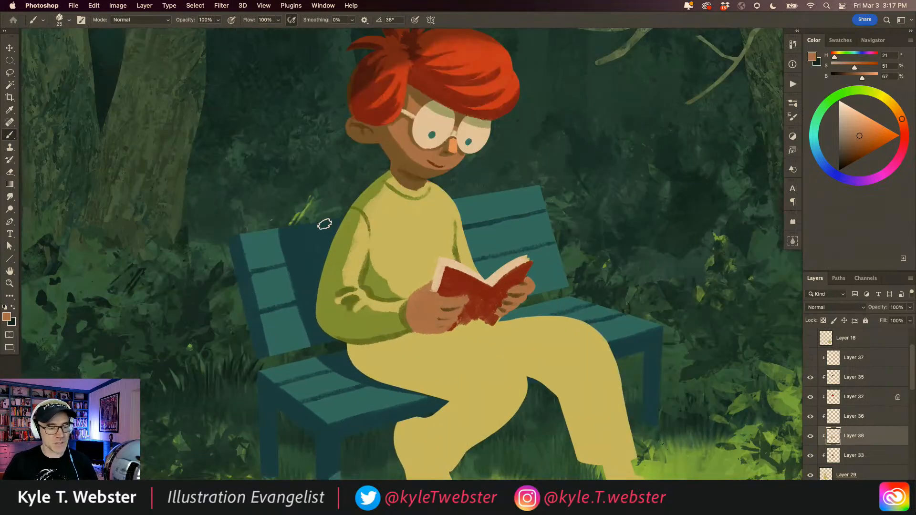
{"action": "left_click_drag", "start_coordinate": [902, 118], "coordinate": [900, 115]}
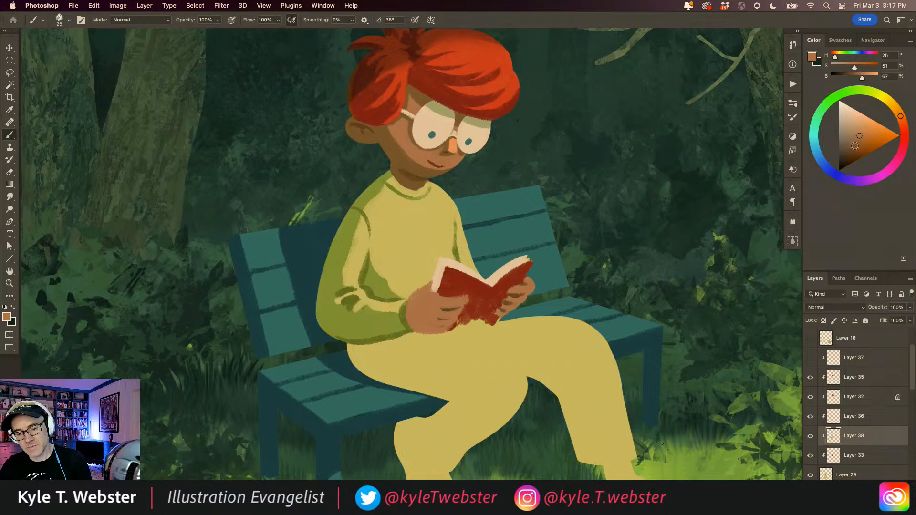
{"action": "left_click_drag", "start_coordinate": [855, 147], "coordinate": [852, 146]}
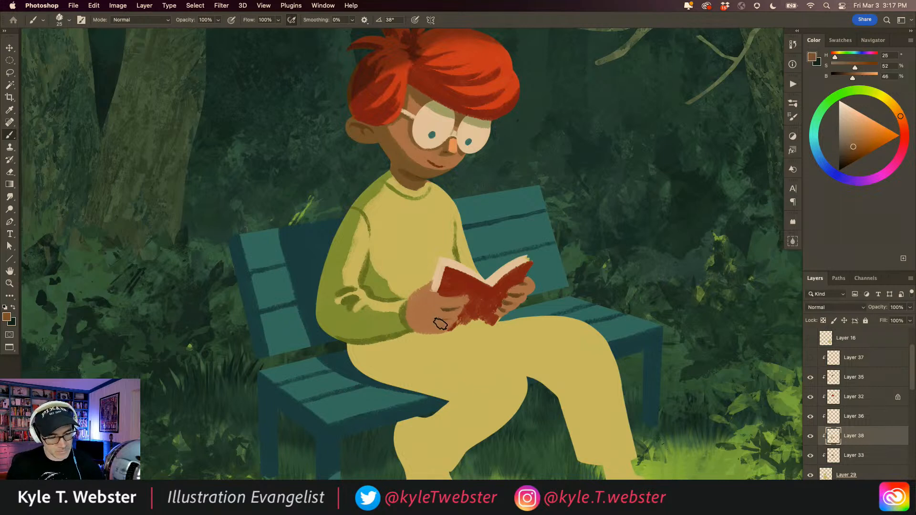
{"action": "mouse_move", "coordinate": [450, 325]}
{"action": "left_mouse_down"}
{"action": "mouse_move", "coordinate": [418, 329]}
{"action": "mouse_move", "coordinate": [447, 328]}
{"action": "mouse_move", "coordinate": [424, 315]}
{"action": "mouse_move", "coordinate": [439, 325]}
{"action": "mouse_move", "coordinate": [433, 319]}
{"action": "mouse_move", "coordinate": [453, 320]}
{"action": "mouse_move", "coordinate": [465, 302]}
{"action": "mouse_move", "coordinate": [427, 305]}
{"action": "mouse_move", "coordinate": [434, 301]}
{"action": "mouse_move", "coordinate": [421, 311]}
{"action": "mouse_move", "coordinate": [439, 310]}
{"action": "mouse_move", "coordinate": [419, 319]}
{"action": "mouse_move", "coordinate": [420, 299]}
{"action": "mouse_move", "coordinate": [414, 328]}
{"action": "mouse_move", "coordinate": [407, 319]}
{"action": "mouse_move", "coordinate": [448, 323]}
{"action": "left_mouse_up"}
{"action": "left_click", "coordinate": [380, 362], "text": "alt"}
{"action": "left_click", "coordinate": [372, 361], "text": "alt"}
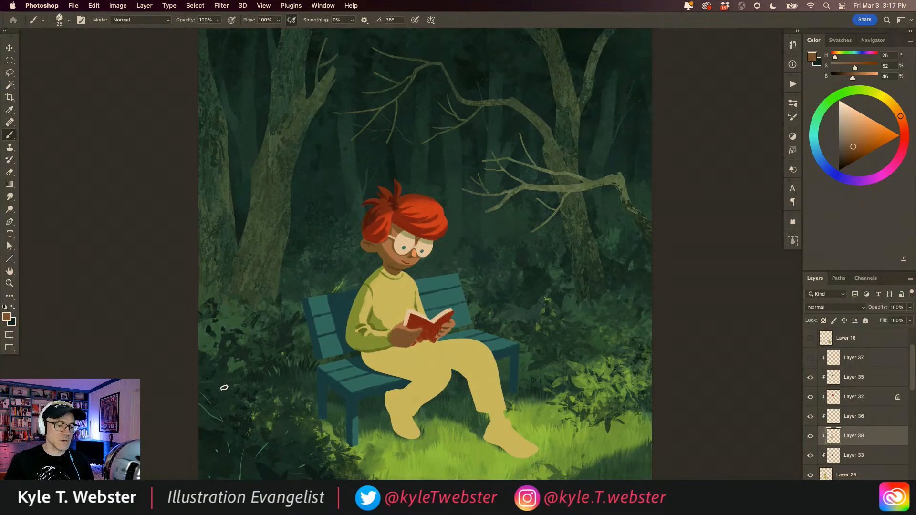
Touch up the finger lines in brown H 32, S 59, B 36 and the fingers in skin H 22, S 50, B 67.
{"action": "left_click", "coordinate": [394, 332], "text": "super"}
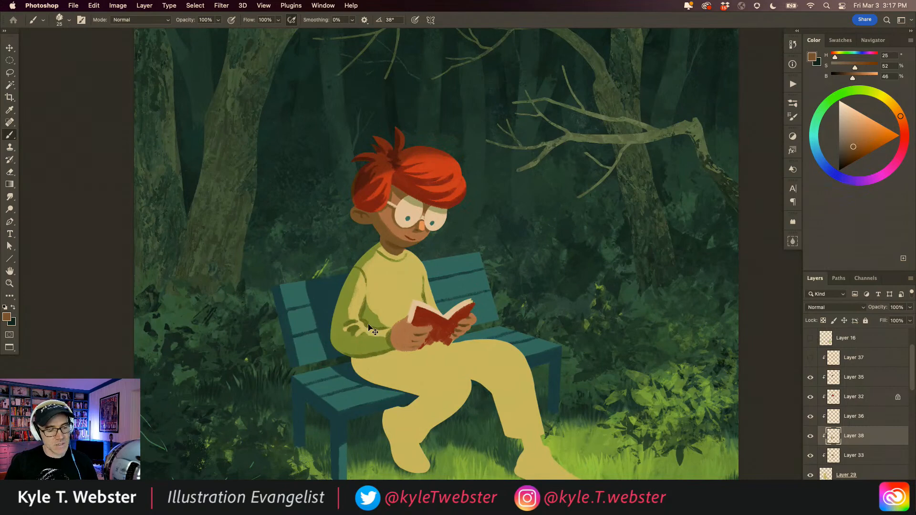
{"action": "left_click", "coordinate": [386, 351], "text": "super"}
{"action": "left_click", "coordinate": [436, 326], "text": "alt"}
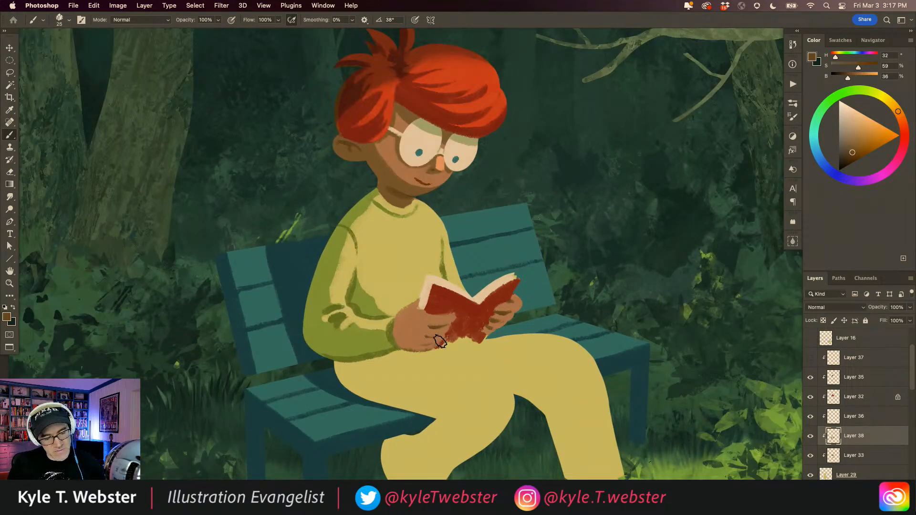
{"action": "left_click", "coordinate": [493, 310], "text": "alt"}
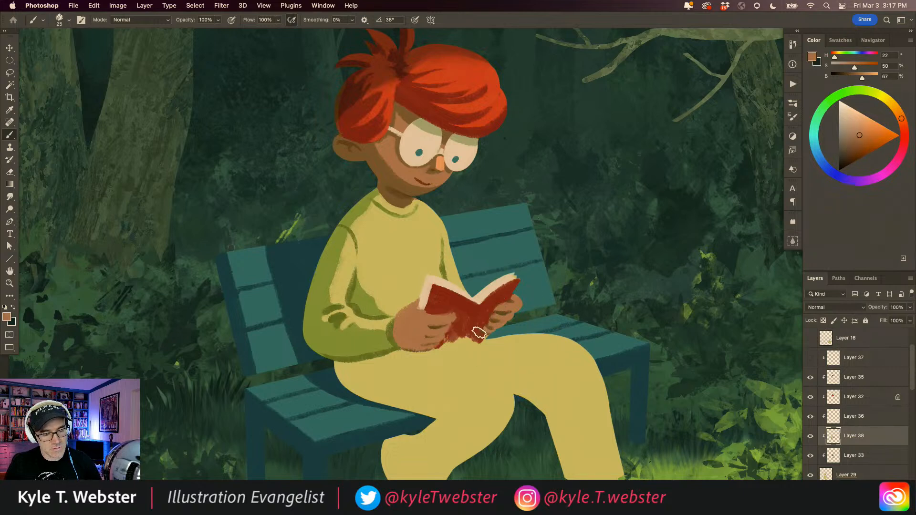
Darken the near book cover and extend its lower edge in deep red H 359, S 77, B 39.
{"action": "left_click", "coordinate": [440, 308], "text": "alt"}
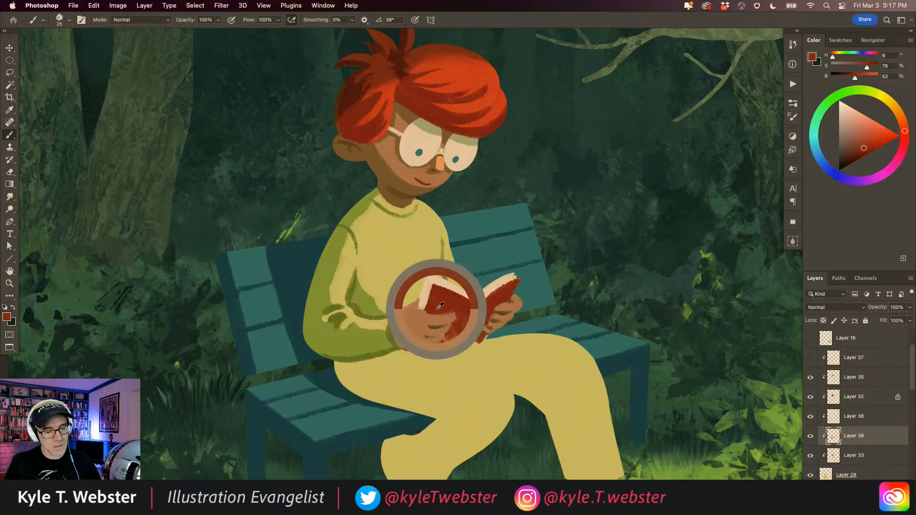
{"action": "left_click", "coordinate": [471, 309], "text": "alt"}
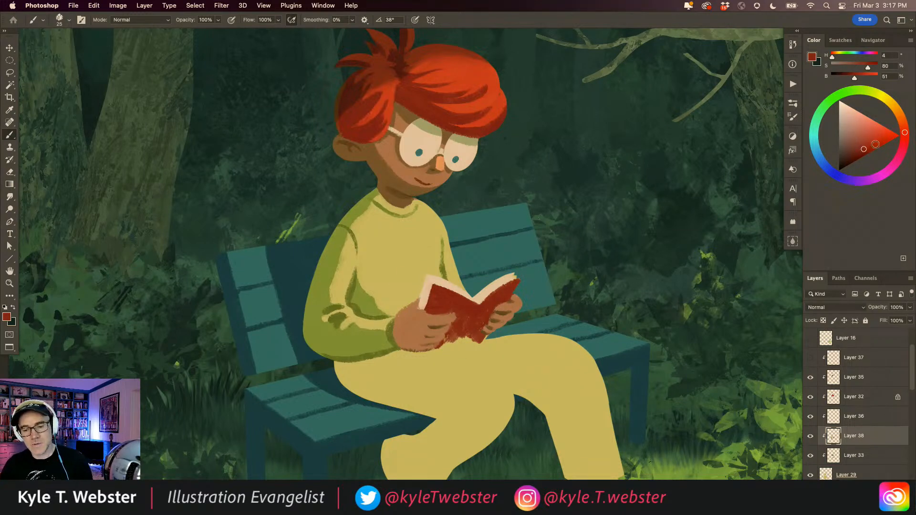
{"action": "left_click_drag", "start_coordinate": [905, 134], "coordinate": [905, 136]}
{"action": "left_click", "coordinate": [858, 153]}
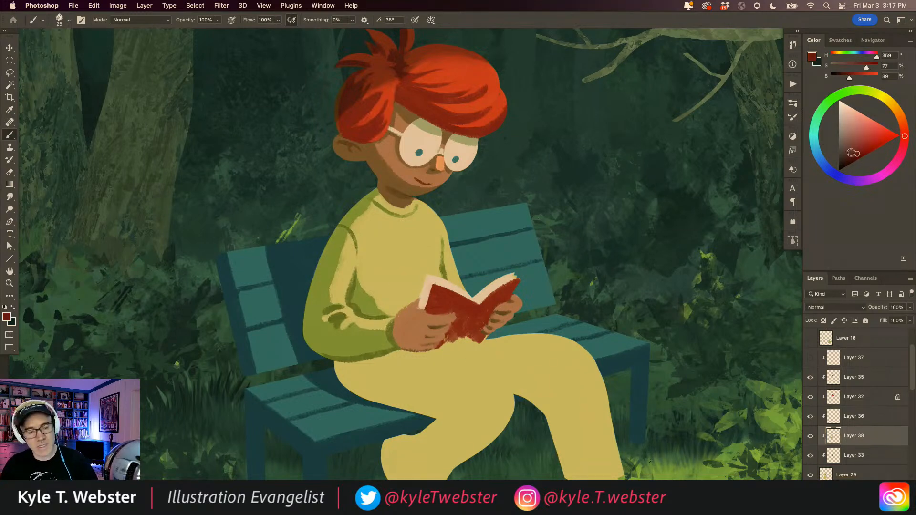
{"action": "mouse_move", "coordinate": [473, 312]}
{"action": "left_mouse_down"}
{"action": "mouse_move", "coordinate": [463, 336]}
{"action": "mouse_move", "coordinate": [445, 341]}
{"action": "mouse_move", "coordinate": [452, 325]}
{"action": "mouse_move", "coordinate": [444, 335]}
{"action": "mouse_move", "coordinate": [458, 336]}
{"action": "mouse_move", "coordinate": [442, 351]}
{"action": "mouse_move", "coordinate": [458, 345]}
{"action": "left_mouse_up"}
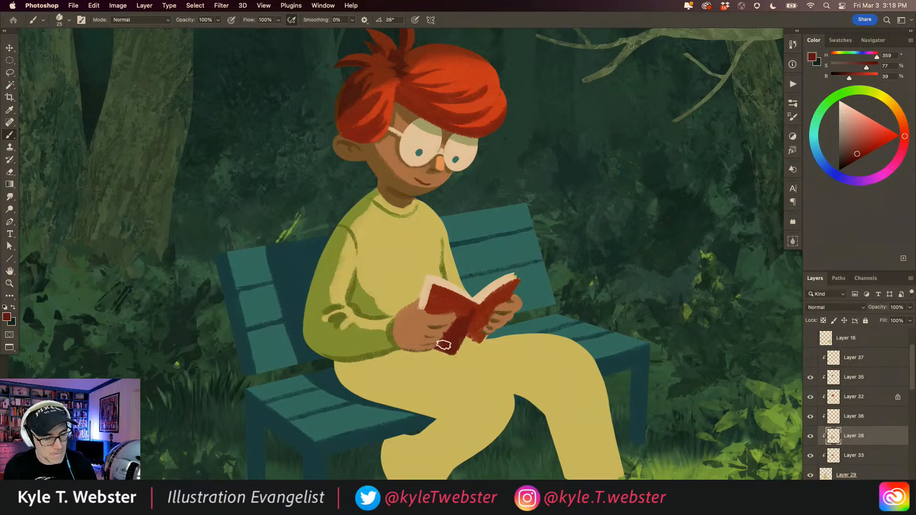
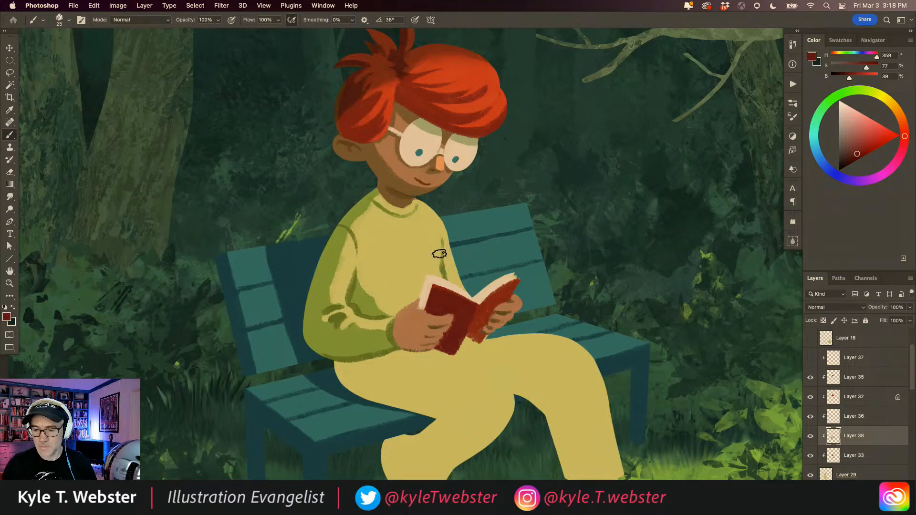
Refine the book's spine and lower corner with reds H 6, S 78, B 53 and H 9, S 74, B 55, trimming the edge in yellow H 55, S 42, B 78.
{"action": "left_click", "coordinate": [478, 321], "text": "alt"}
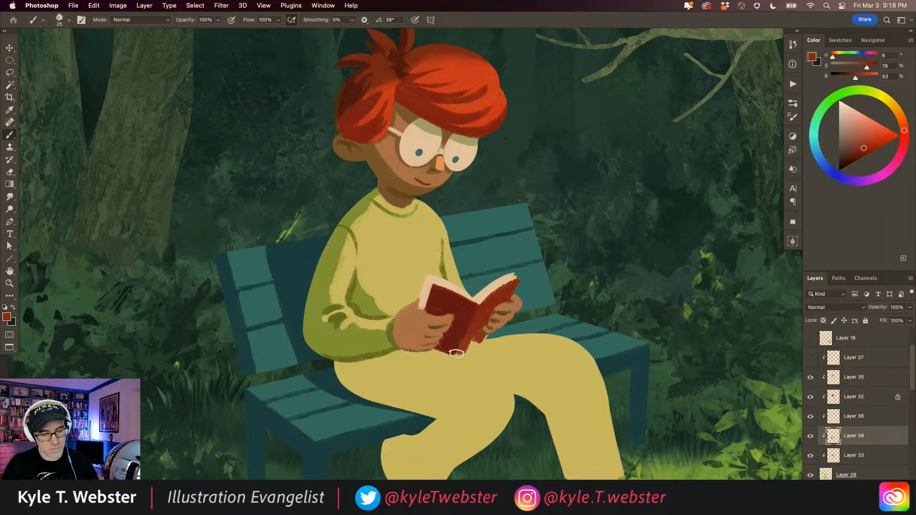
{"action": "left_click", "coordinate": [482, 333], "text": "alt"}
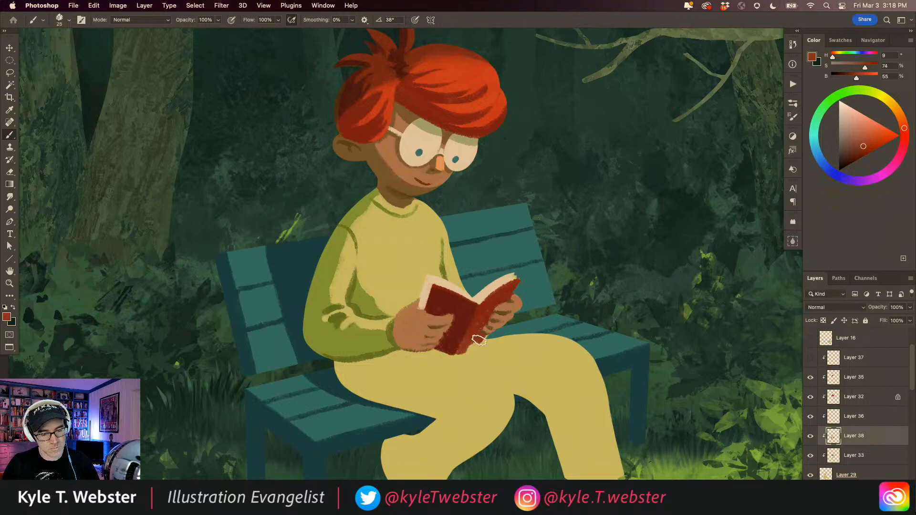
{"action": "left_click", "coordinate": [478, 345], "text": "alt"}
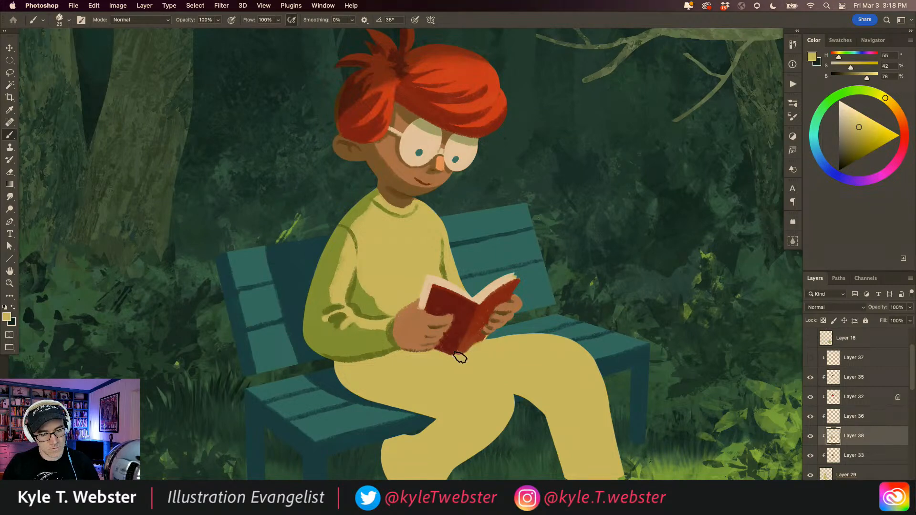
{"action": "left_click_drag", "start_coordinate": [375, 364], "coordinate": [383, 372]}
{"action": "left_click", "coordinate": [383, 372]}
{"action": "left_click", "coordinate": [447, 307], "text": "alt"}
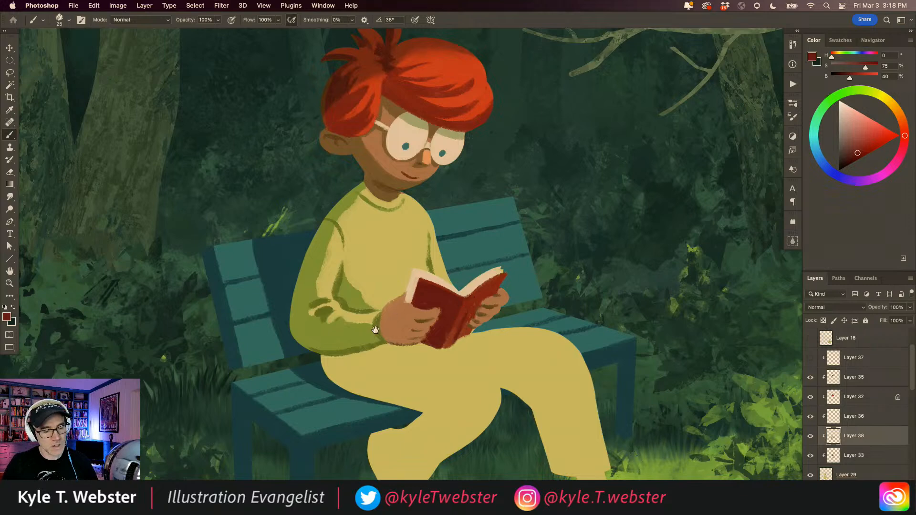
{"action": "left_click", "coordinate": [376, 324], "text": "alt"}
{"action": "left_click", "coordinate": [376, 324], "text": "alt"}
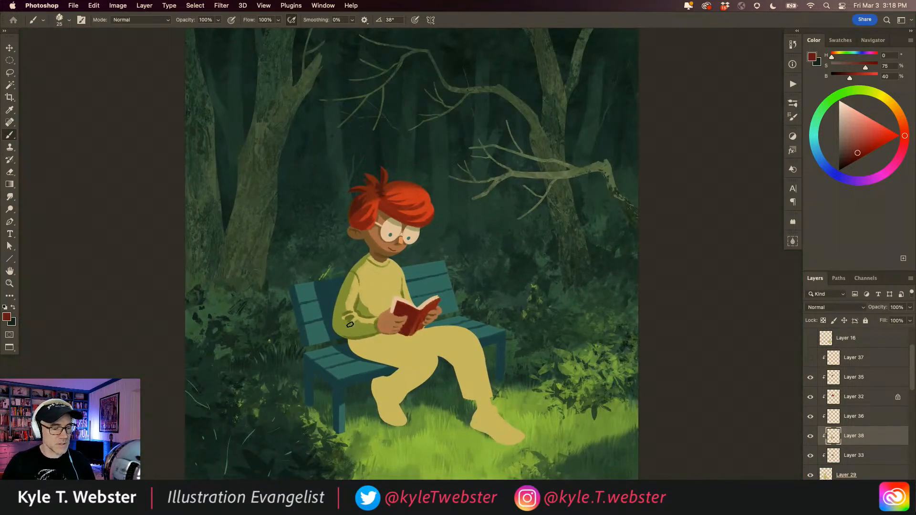
Try a dark grey-green H 156, S 30, B 30 on the thigh, then undo the strokes.
{"action": "left_click", "coordinate": [347, 359], "text": "super"}
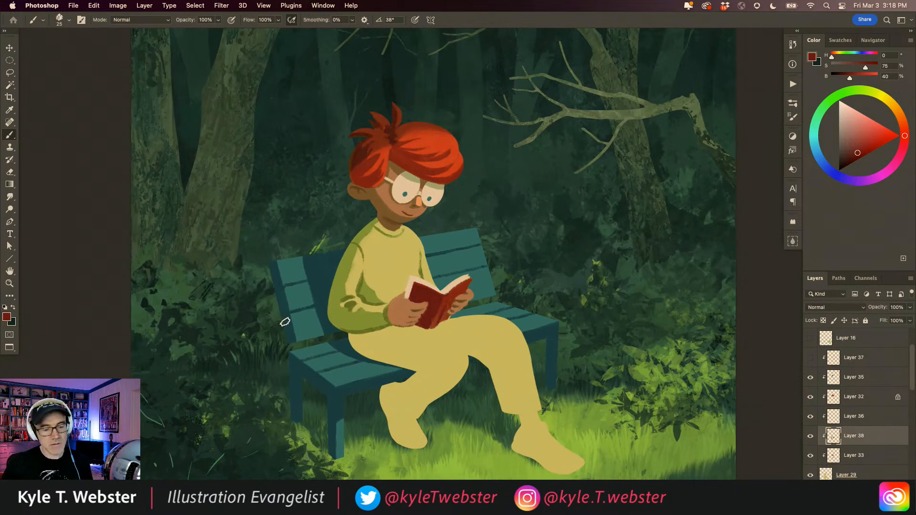
{"action": "left_click", "coordinate": [470, 103], "text": "alt"}
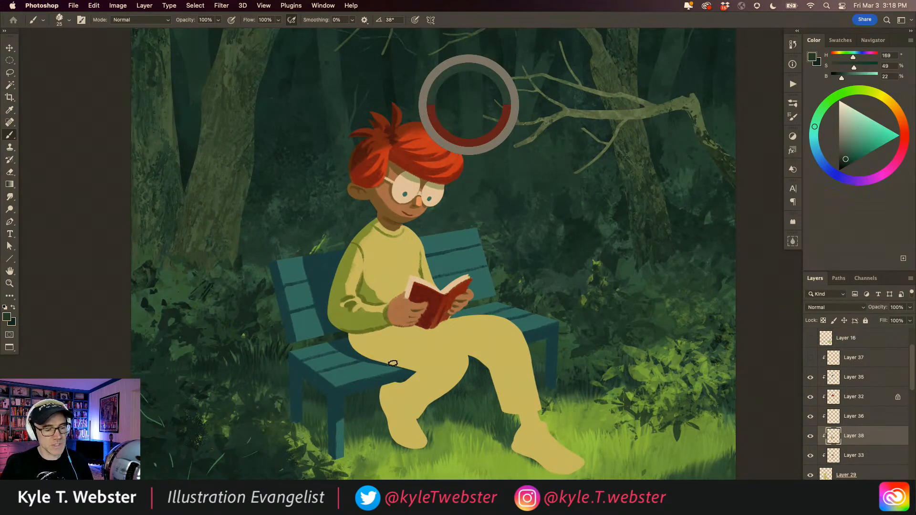
{"action": "left_click", "coordinate": [845, 153]}
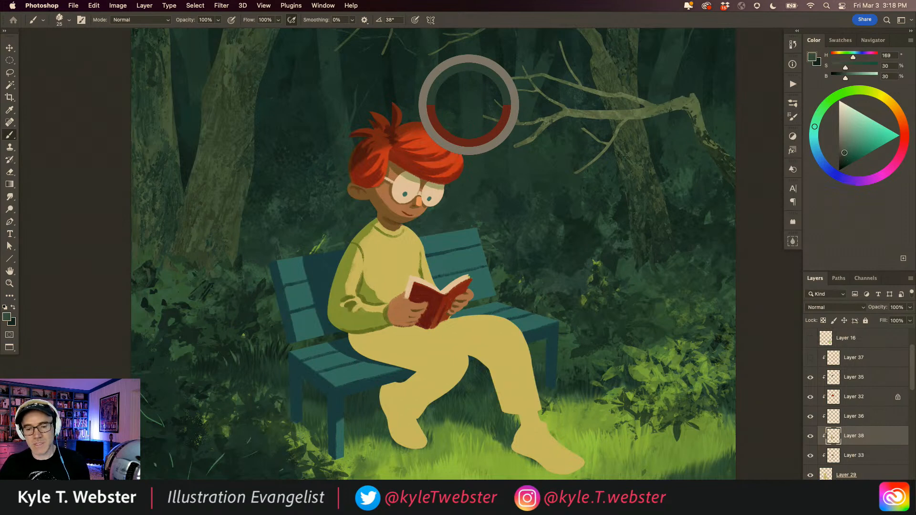
{"action": "mouse_move", "coordinate": [429, 349]}
{"action": "left_mouse_down"}
{"action": "mouse_move", "coordinate": [416, 348]}
{"action": "mouse_move", "coordinate": [443, 343]}
{"action": "left_mouse_up"}
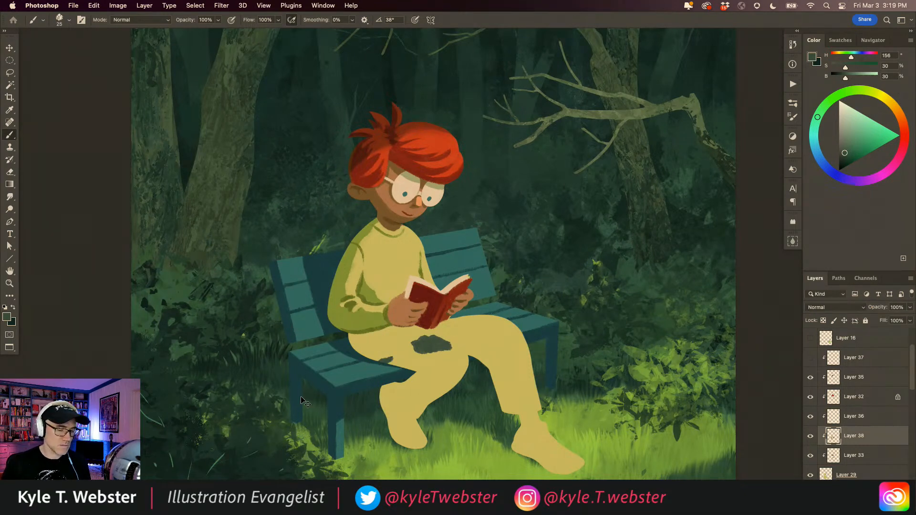
{"action": "key", "text": "super+z"}
{"action": "key", "text": "super+z"}
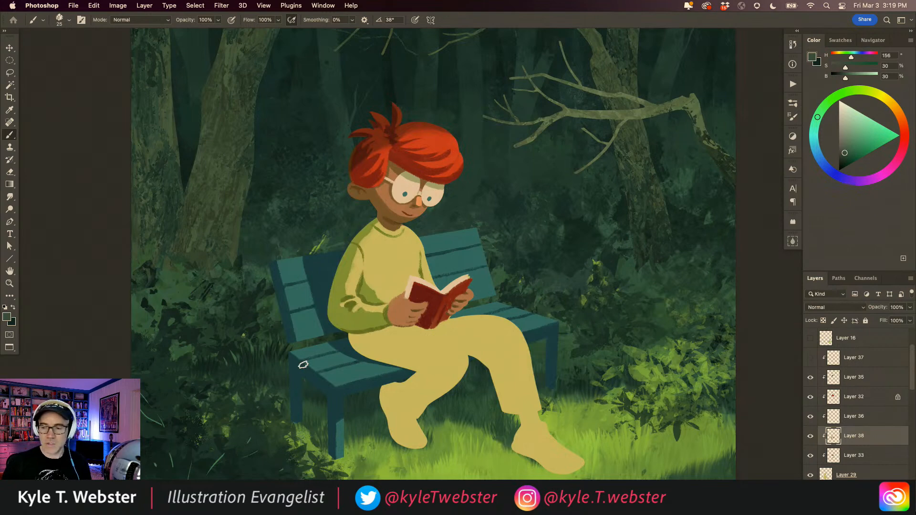
Set the paint colour to lighter grey-green H 156, S 22, B 52 and test it on the underside of the near thigh.
{"action": "left_click", "coordinate": [847, 137]}
{"action": "left_click_drag", "start_coordinate": [390, 358], "coordinate": [370, 359]}
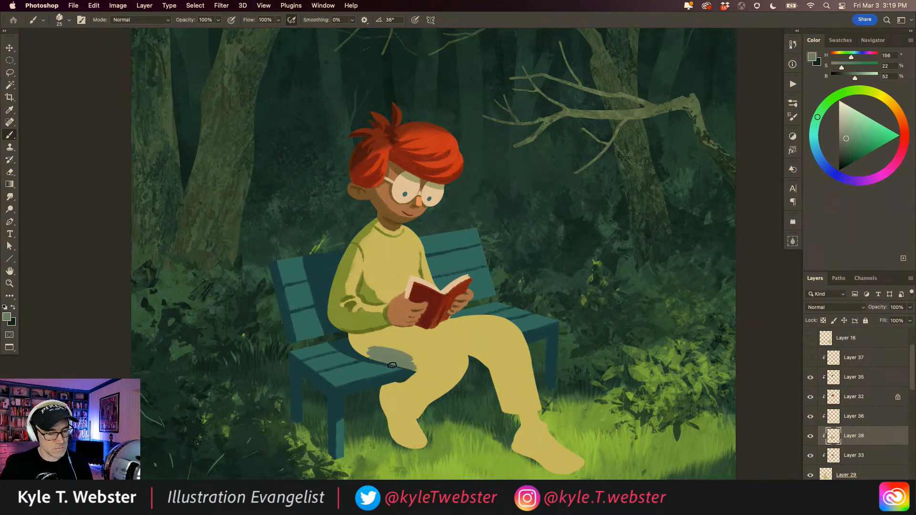
{"action": "left_click", "coordinate": [351, 403], "text": "alt"}
{"action": "left_click", "coordinate": [351, 403], "text": "alt"}
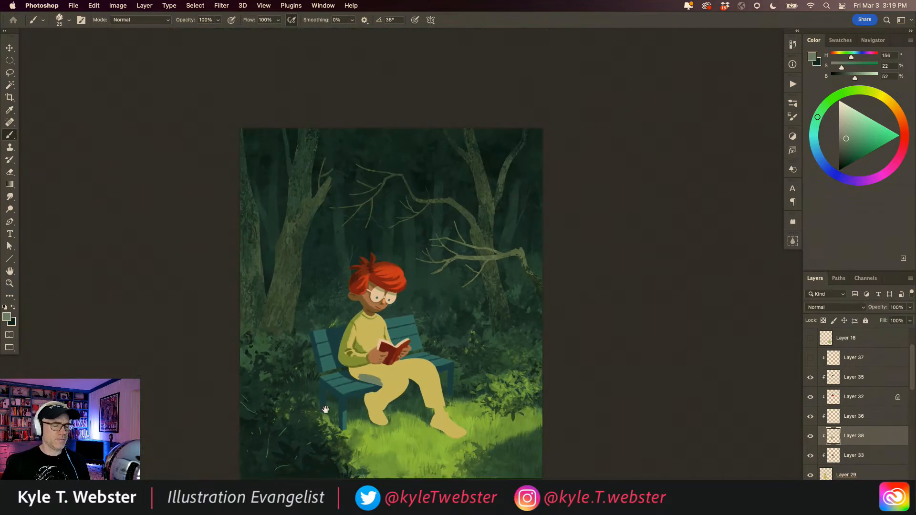
{"action": "left_click", "coordinate": [373, 395]}
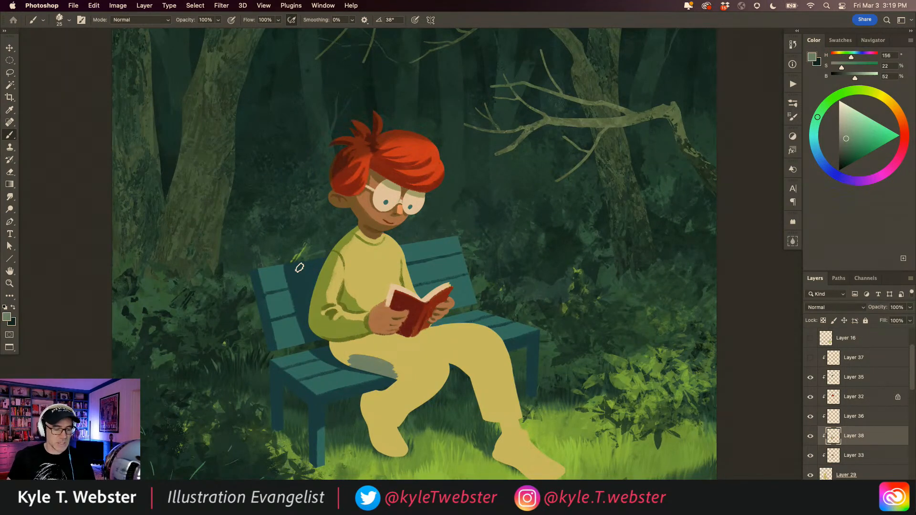
Discard the extra layer and the grey-green test patch on the thigh, leaving Layer 33 selected.
{"action": "left_click", "coordinate": [835, 456]}
{"action": "key", "text": "super+alt+shift+n"}
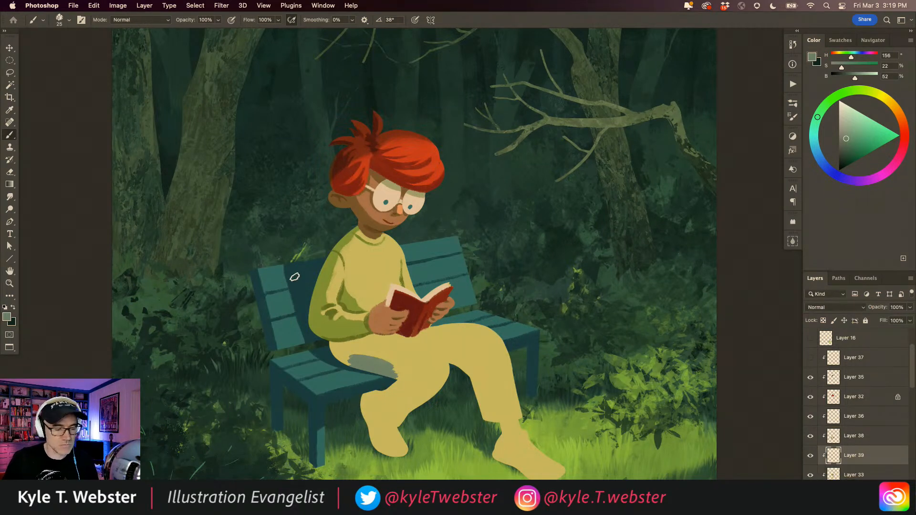
{"action": "key", "text": "BackSpace"}
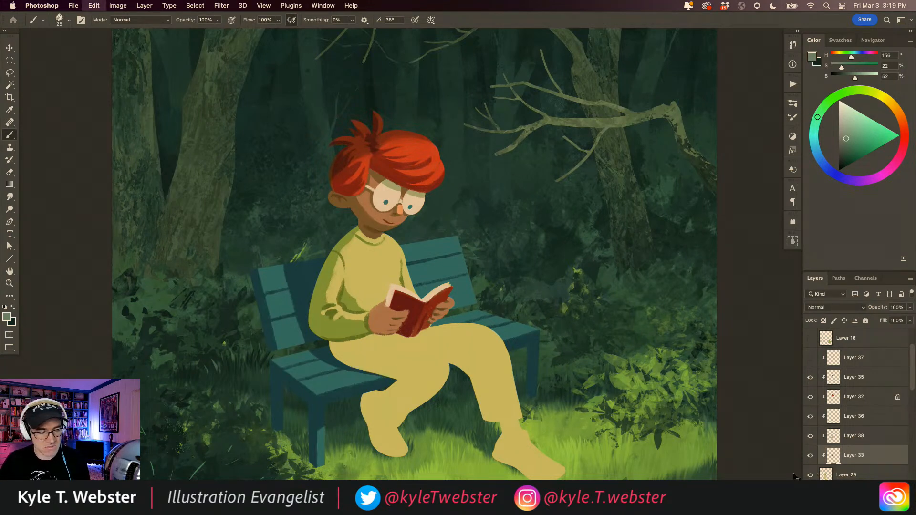
Add a clipped layer above Layer 33 and block in both trouser legs with a larger brush in grey-green H 156, S 22, B 52.
{"action": "key", "text": "super+alt+shift+n"}
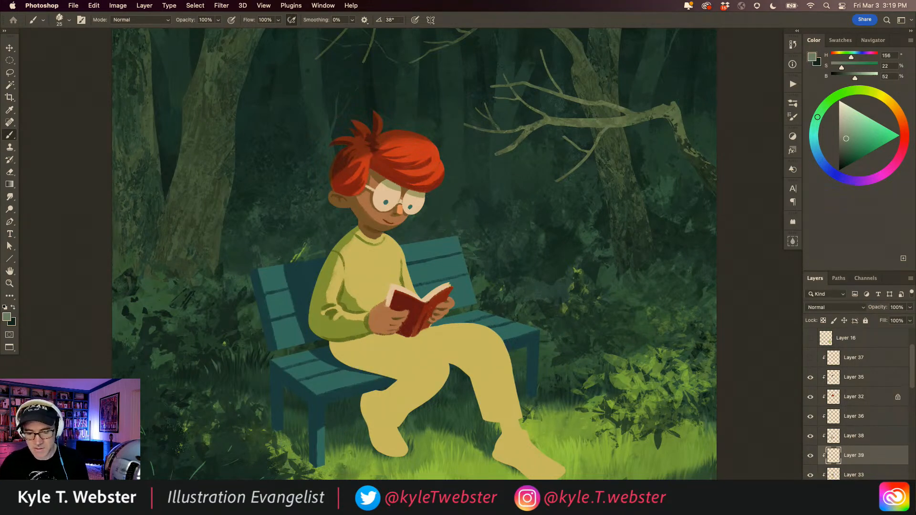
{"action": "key", "text": "bracketright"}
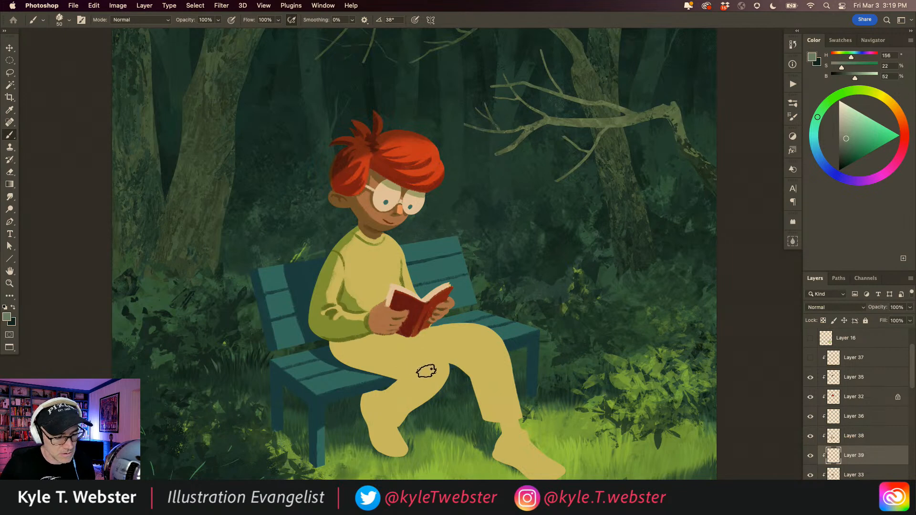
{"action": "mouse_move", "coordinate": [439, 375]}
{"action": "left_mouse_down"}
{"action": "mouse_move", "coordinate": [420, 391]}
{"action": "mouse_move", "coordinate": [435, 392]}
{"action": "mouse_move", "coordinate": [403, 394]}
{"action": "mouse_move", "coordinate": [427, 391]}
{"action": "mouse_move", "coordinate": [439, 376]}
{"action": "mouse_move", "coordinate": [427, 370]}
{"action": "mouse_move", "coordinate": [463, 362]}
{"action": "mouse_move", "coordinate": [484, 412]}
{"action": "mouse_move", "coordinate": [516, 410]}
{"action": "mouse_move", "coordinate": [500, 417]}
{"action": "mouse_move", "coordinate": [508, 383]}
{"action": "mouse_move", "coordinate": [501, 364]}
{"action": "mouse_move", "coordinate": [504, 390]}
{"action": "mouse_move", "coordinate": [512, 373]}
{"action": "mouse_move", "coordinate": [455, 314]}
{"action": "mouse_move", "coordinate": [439, 314]}
{"action": "mouse_move", "coordinate": [465, 372]}
{"action": "mouse_move", "coordinate": [389, 323]}
{"action": "mouse_move", "coordinate": [378, 327]}
{"action": "mouse_move", "coordinate": [421, 377]}
{"action": "mouse_move", "coordinate": [323, 346]}
{"action": "mouse_move", "coordinate": [345, 365]}
{"action": "mouse_move", "coordinate": [386, 376]}
{"action": "mouse_move", "coordinate": [399, 414]}
{"action": "left_mouse_up"}
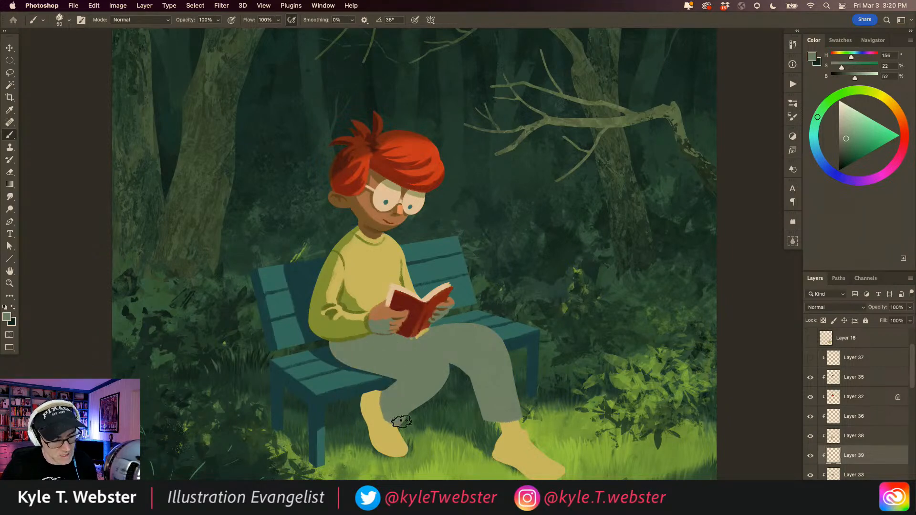
Paint over the grey-green spill on both hands in skin H 21, S 51, B 67.
{"action": "scroll", "coordinate": [348, 334], "scroll_direction": "up", "scroll_amount": 3}
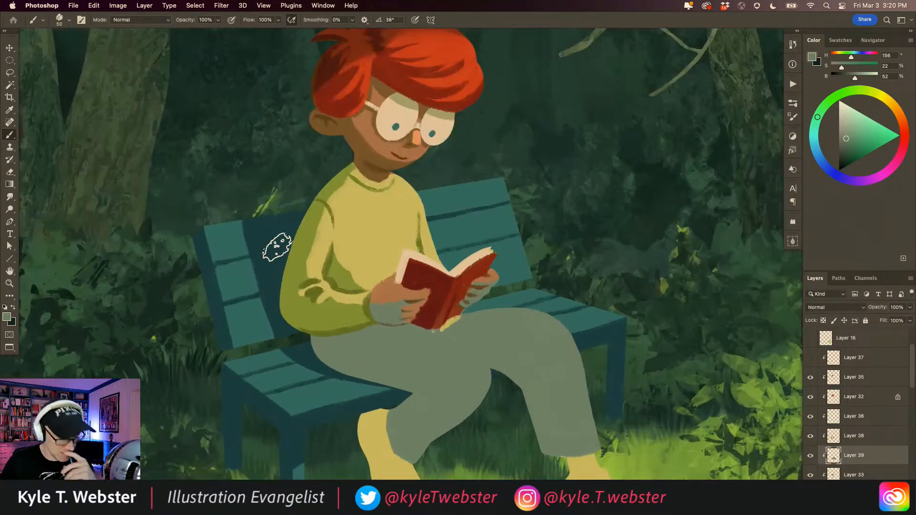
{"action": "left_click", "coordinate": [388, 295], "text": "alt"}
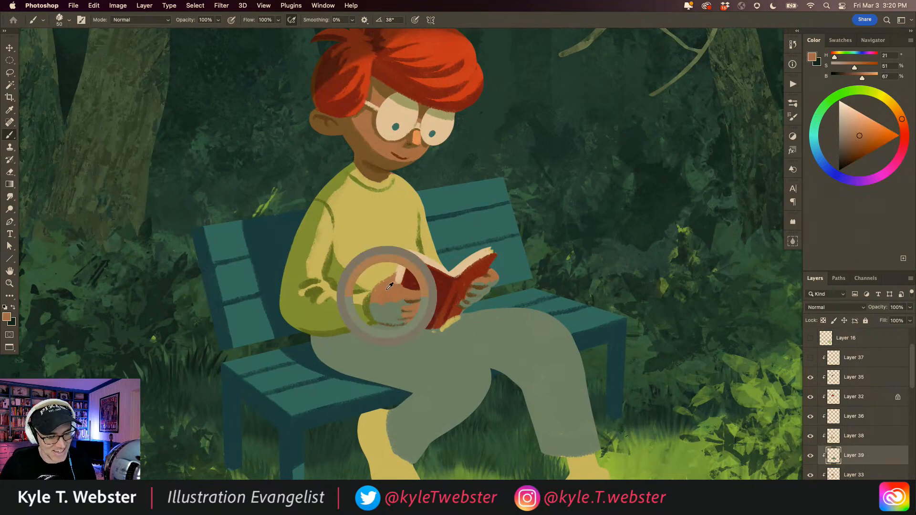
{"action": "mouse_move", "coordinate": [383, 309]}
{"action": "left_mouse_down"}
{"action": "mouse_move", "coordinate": [396, 315]}
{"action": "mouse_move", "coordinate": [376, 301]}
{"action": "left_mouse_up"}
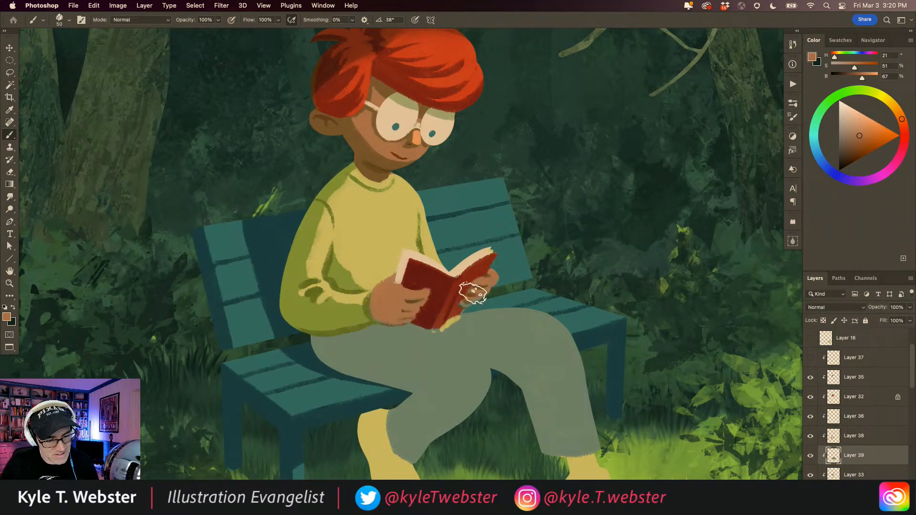
{"action": "mouse_move", "coordinate": [355, 396]}
{"action": "left_mouse_down"}
{"action": "mouse_move", "coordinate": [327, 380]}
{"action": "mouse_move", "coordinate": [351, 401]}
{"action": "left_mouse_up"}
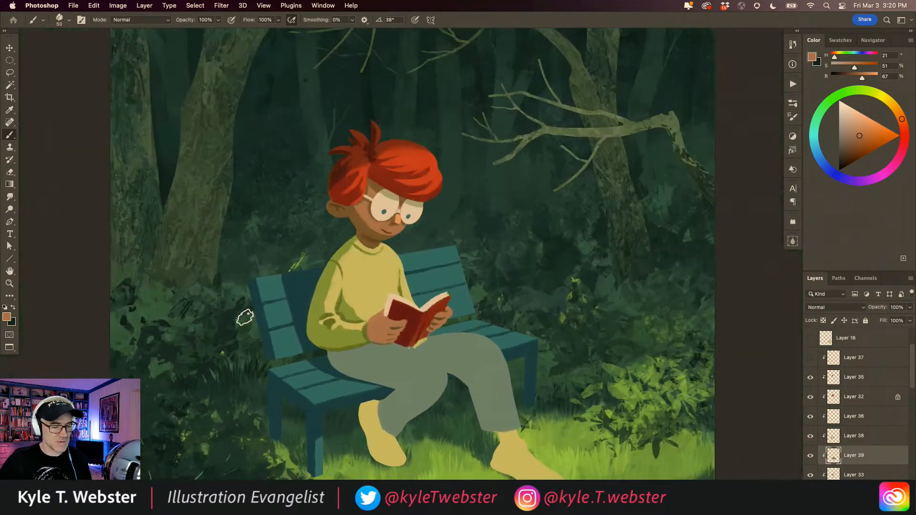
Reshape the lower near trouser leg at the cuff in grey-green H 154, S 21, B 52.
{"action": "left_click", "coordinate": [481, 365], "text": "alt"}
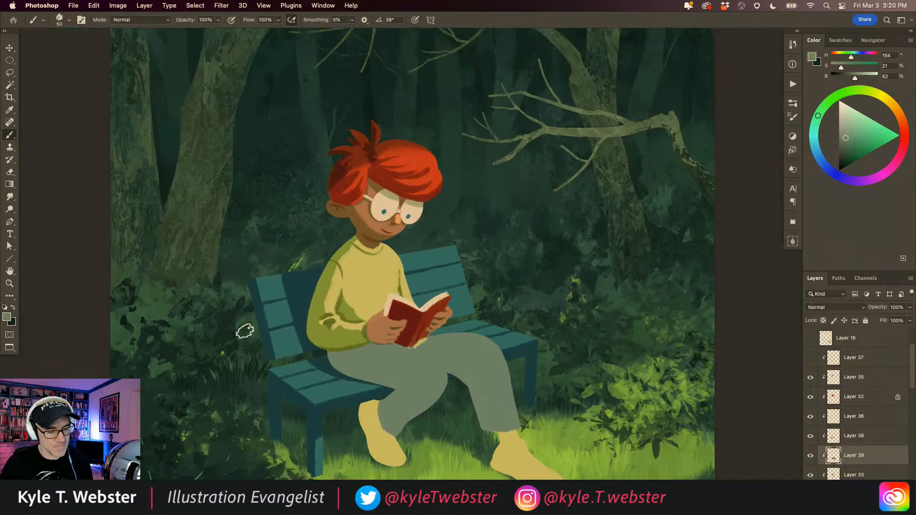
{"action": "mouse_move", "coordinate": [387, 401]}
{"action": "left_mouse_down"}
{"action": "mouse_move", "coordinate": [385, 429]}
{"action": "mouse_move", "coordinate": [394, 434]}
{"action": "left_mouse_up"}
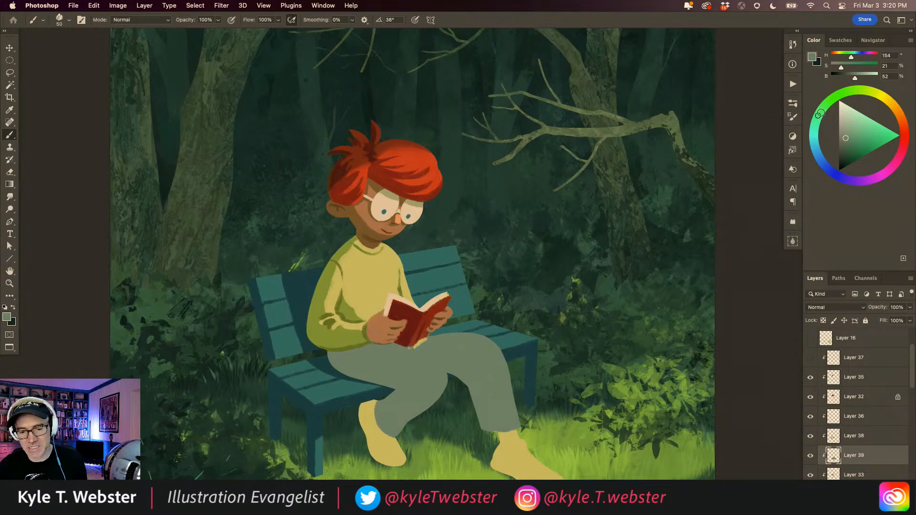
Shade the inside of the far trouser leg and the fold beneath the book in dark green H 146, S 23, B 23.
{"action": "left_click_drag", "start_coordinate": [844, 152], "coordinate": [841, 151]}
{"action": "left_click", "coordinate": [844, 158]}
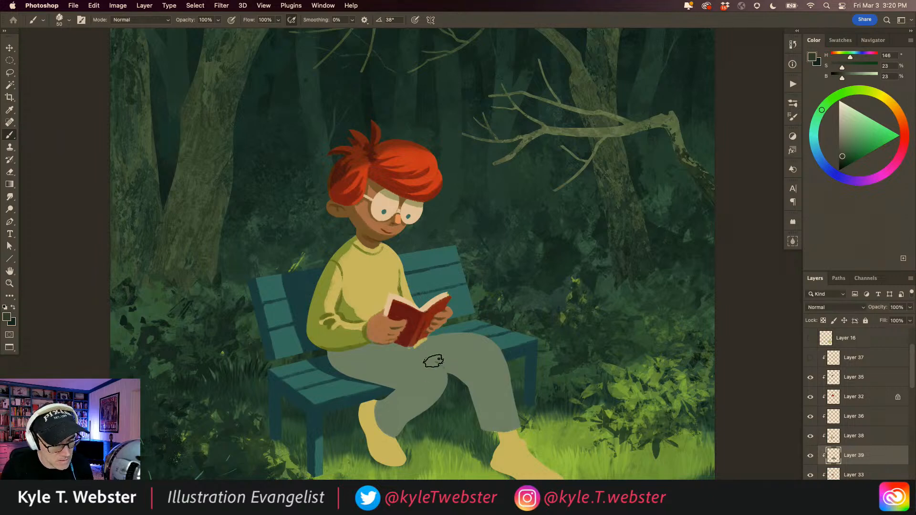
{"action": "mouse_move", "coordinate": [396, 350]}
{"action": "left_mouse_down"}
{"action": "mouse_move", "coordinate": [453, 372]}
{"action": "mouse_move", "coordinate": [450, 364]}
{"action": "mouse_move", "coordinate": [461, 382]}
{"action": "mouse_move", "coordinate": [474, 368]}
{"action": "mouse_move", "coordinate": [471, 399]}
{"action": "mouse_move", "coordinate": [488, 367]}
{"action": "mouse_move", "coordinate": [485, 430]}
{"action": "left_mouse_up"}
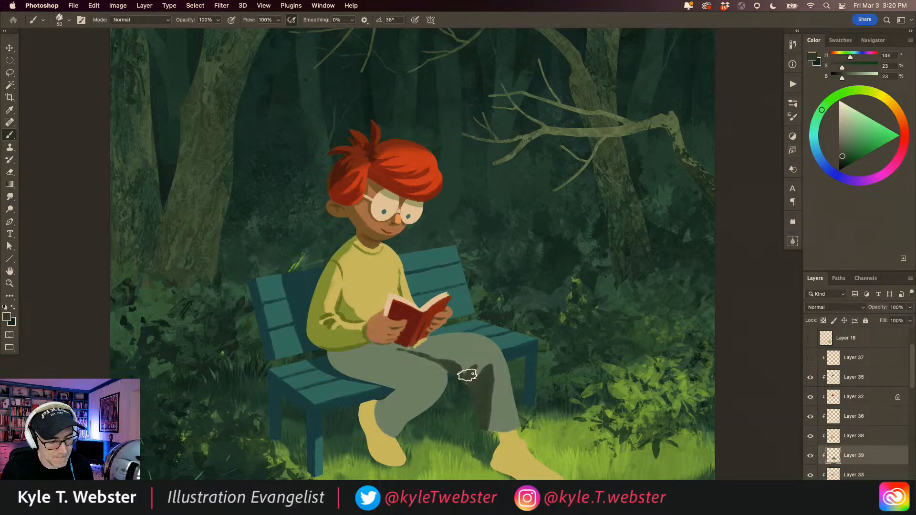
{"action": "mouse_move", "coordinate": [446, 365]}
{"action": "left_mouse_down"}
{"action": "mouse_move", "coordinate": [411, 351]}
{"action": "mouse_move", "coordinate": [399, 331]}
{"action": "mouse_move", "coordinate": [418, 352]}
{"action": "mouse_move", "coordinate": [423, 342]}
{"action": "mouse_move", "coordinate": [398, 343]}
{"action": "left_mouse_up"}
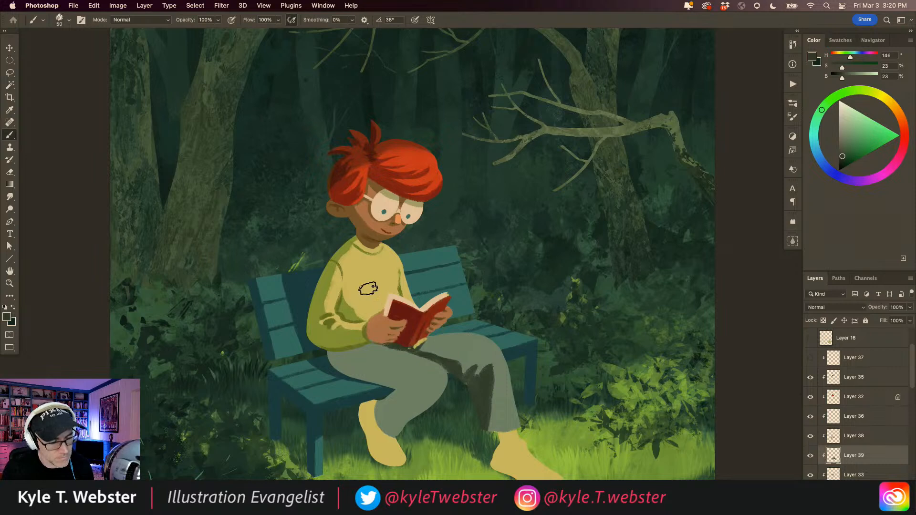
Check Layer 38 by toggling its visibility, return to Layer 39 and refine the dark green shadow down the far trouser leg to the cuff.
{"action": "left_click", "coordinate": [831, 433]}
{"action": "left_click", "coordinate": [810, 435]}
{"action": "left_click", "coordinate": [811, 436]}
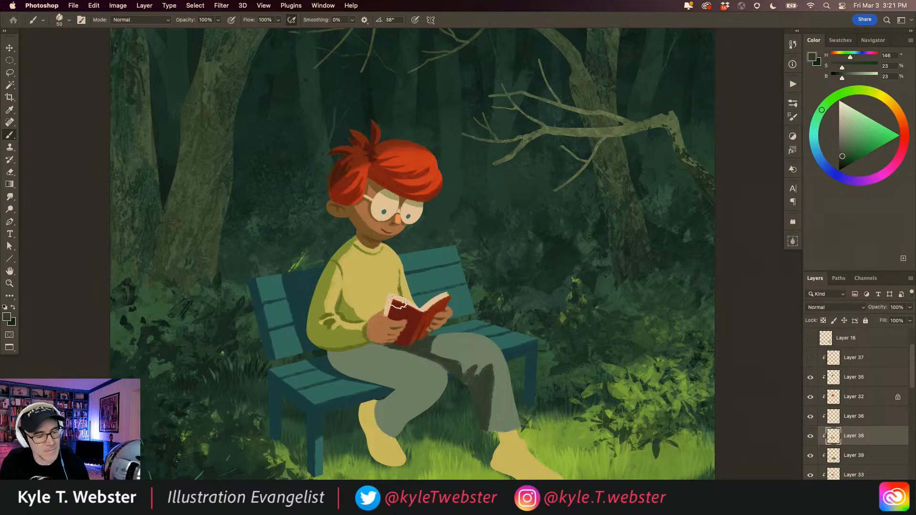
{"action": "left_click", "coordinate": [831, 457]}
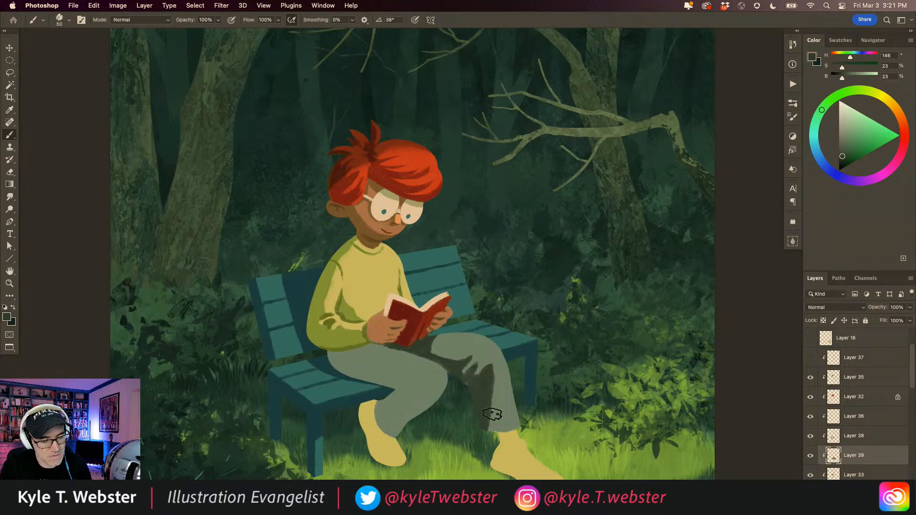
{"action": "left_click_drag", "start_coordinate": [501, 396], "coordinate": [486, 425]}
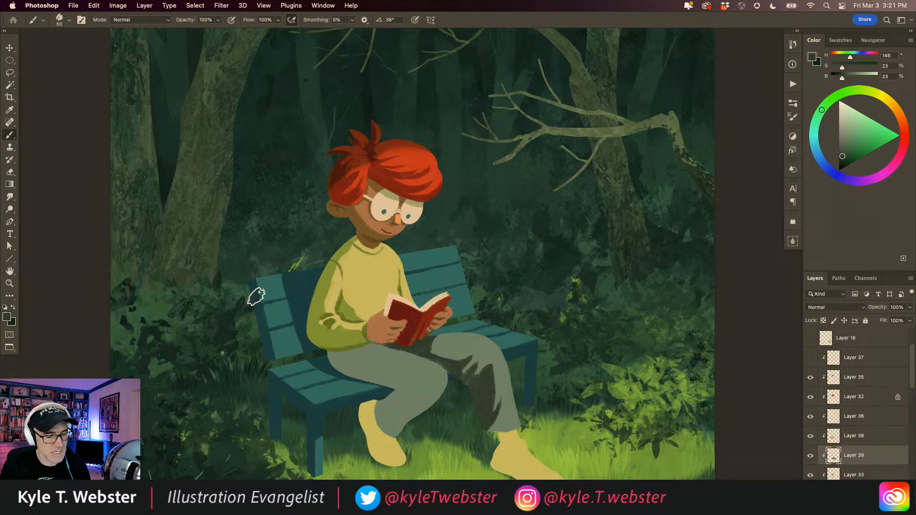
Shade the near trouser leg at the hip, behind the knee and down the calf in dark green H 146, S 24, B 23.
{"action": "mouse_move", "coordinate": [469, 359]}
{"action": "left_mouse_down"}
{"action": "mouse_move", "coordinate": [429, 357]}
{"action": "mouse_move", "coordinate": [460, 353]}
{"action": "mouse_move", "coordinate": [446, 348]}
{"action": "mouse_move", "coordinate": [426, 357]}
{"action": "left_mouse_up"}
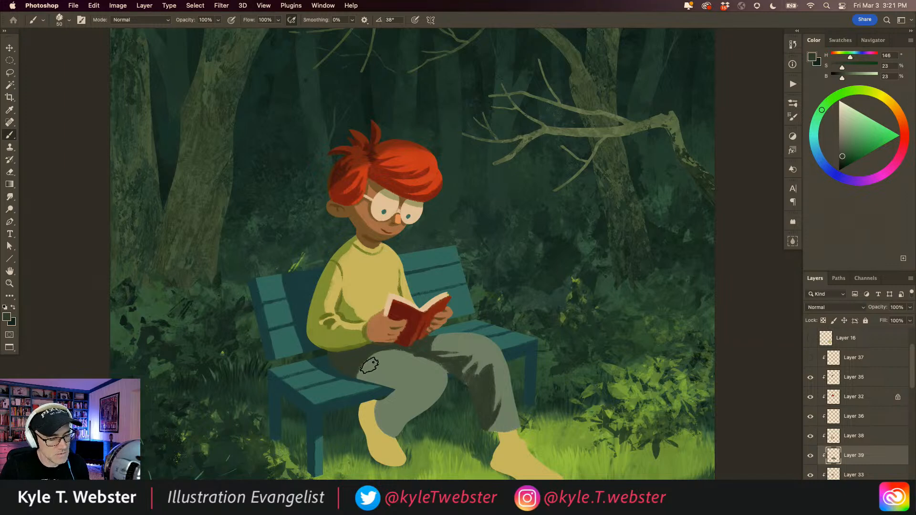
{"action": "left_click", "coordinate": [405, 359], "text": "alt"}
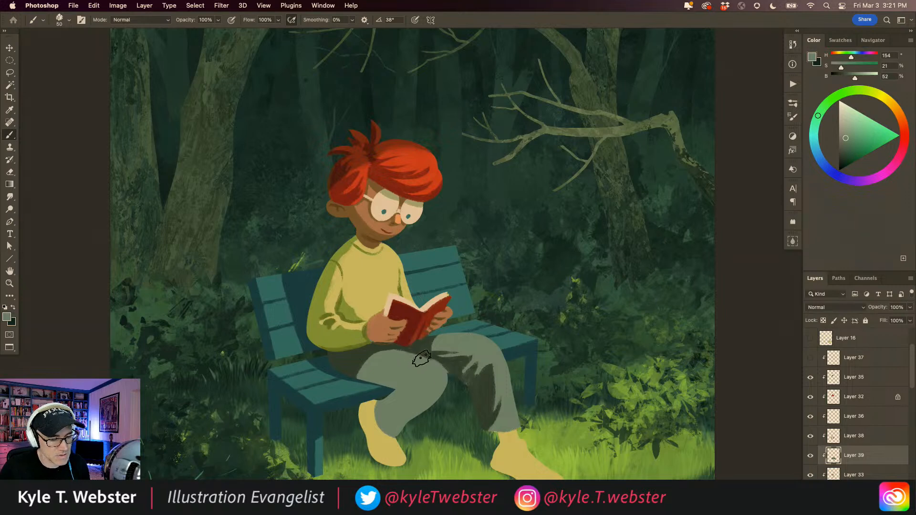
{"action": "left_click", "coordinate": [467, 359], "text": "alt"}
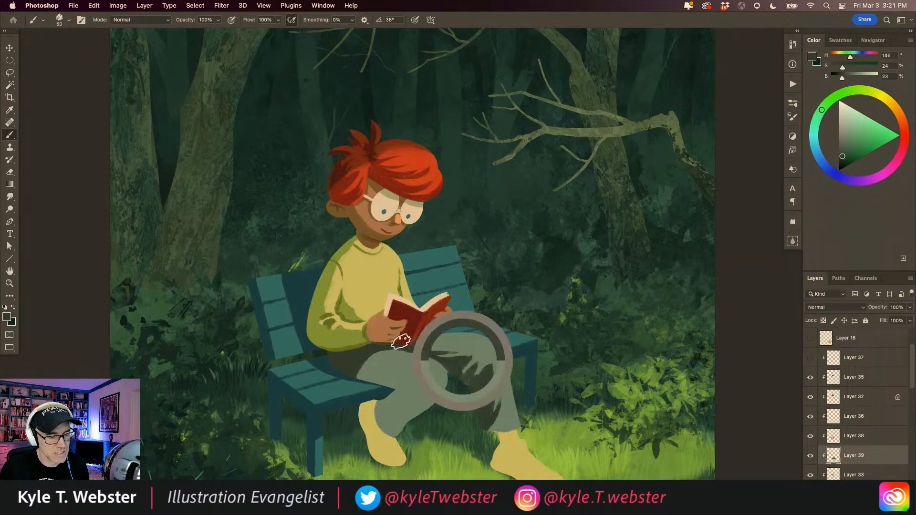
{"action": "mouse_move", "coordinate": [353, 369]}
{"action": "left_mouse_down"}
{"action": "mouse_move", "coordinate": [366, 384]}
{"action": "mouse_move", "coordinate": [354, 371]}
{"action": "mouse_move", "coordinate": [388, 391]}
{"action": "mouse_move", "coordinate": [399, 386]}
{"action": "mouse_move", "coordinate": [382, 386]}
{"action": "mouse_move", "coordinate": [405, 389]}
{"action": "mouse_move", "coordinate": [344, 369]}
{"action": "left_mouse_up"}
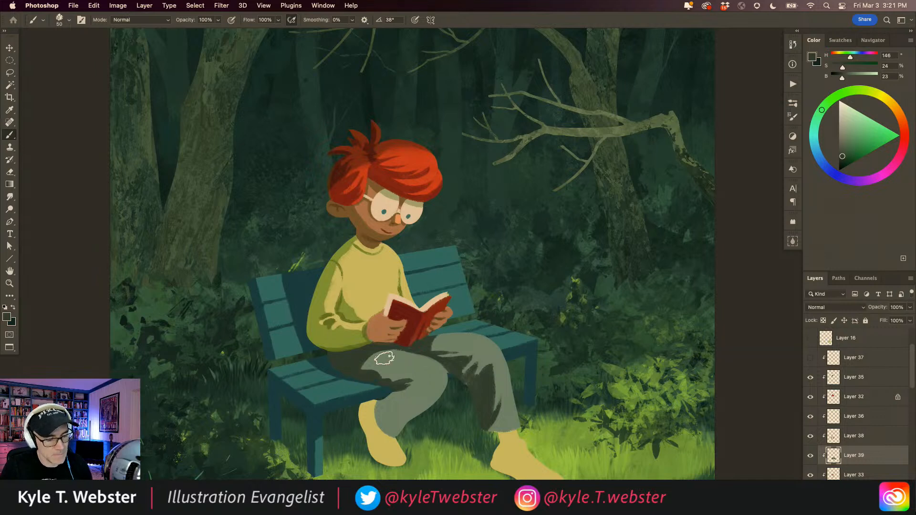
{"action": "mouse_move", "coordinate": [443, 386]}
{"action": "left_mouse_down"}
{"action": "mouse_move", "coordinate": [413, 407]}
{"action": "mouse_move", "coordinate": [445, 387]}
{"action": "mouse_move", "coordinate": [428, 399]}
{"action": "mouse_move", "coordinate": [398, 385]}
{"action": "mouse_move", "coordinate": [423, 397]}
{"action": "mouse_move", "coordinate": [404, 395]}
{"action": "mouse_move", "coordinate": [417, 383]}
{"action": "mouse_move", "coordinate": [414, 410]}
{"action": "mouse_move", "coordinate": [397, 424]}
{"action": "mouse_move", "coordinate": [396, 405]}
{"action": "mouse_move", "coordinate": [380, 406]}
{"action": "mouse_move", "coordinate": [392, 420]}
{"action": "mouse_move", "coordinate": [390, 400]}
{"action": "left_mouse_up"}
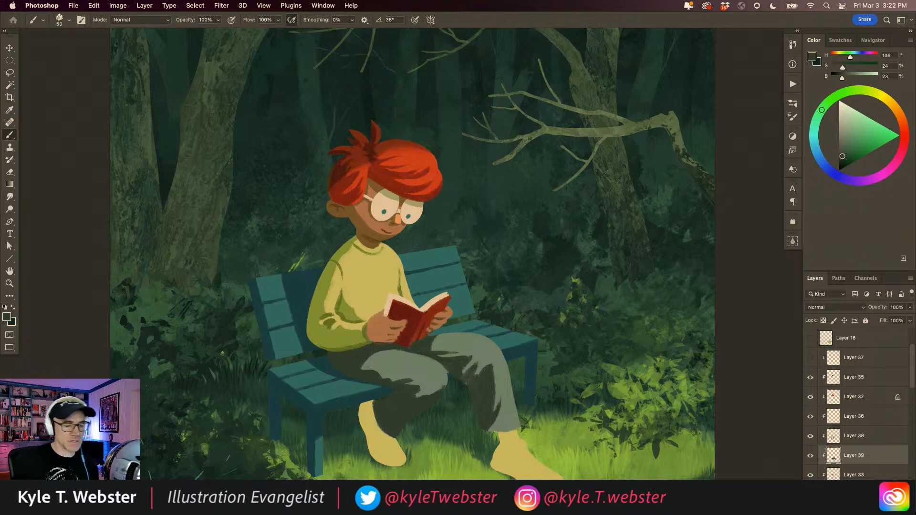
On Layer 30, darken the bench's front seat edge beneath the near thigh in dark teal H 192, S 59, B 21.
{"action": "mouse_move", "coordinate": [306, 398]}
{"action": "left_mouse_down"}
{"action": "mouse_move", "coordinate": [279, 401]}
{"action": "mouse_move", "coordinate": [301, 388]}
{"action": "left_mouse_up"}
{"action": "left_click", "coordinate": [340, 397]}
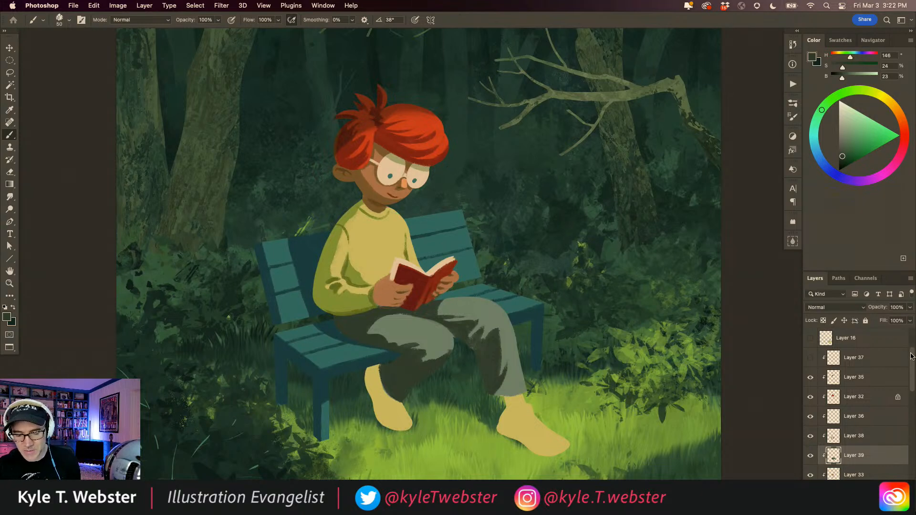
{"action": "left_click_drag", "start_coordinate": [912, 356], "coordinate": [908, 373]}
{"action": "left_click", "coordinate": [826, 456]}
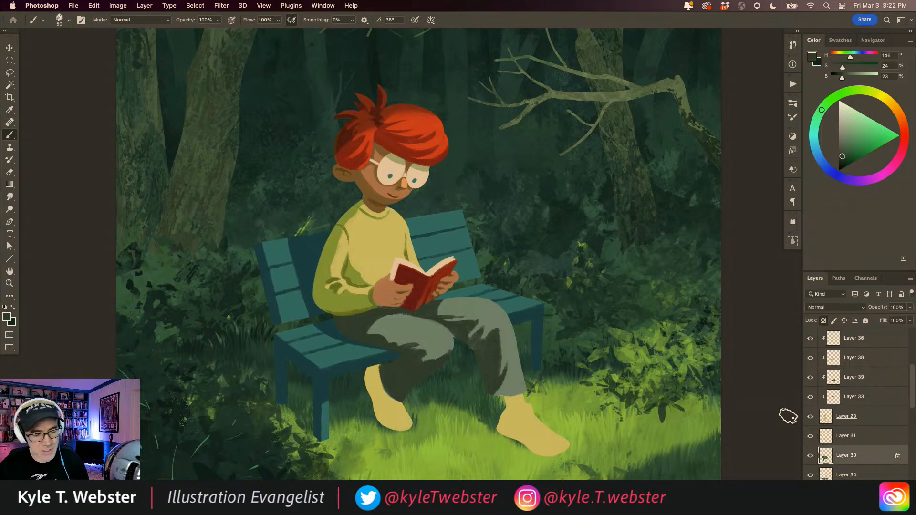
{"action": "left_click", "coordinate": [381, 358], "text": "alt"}
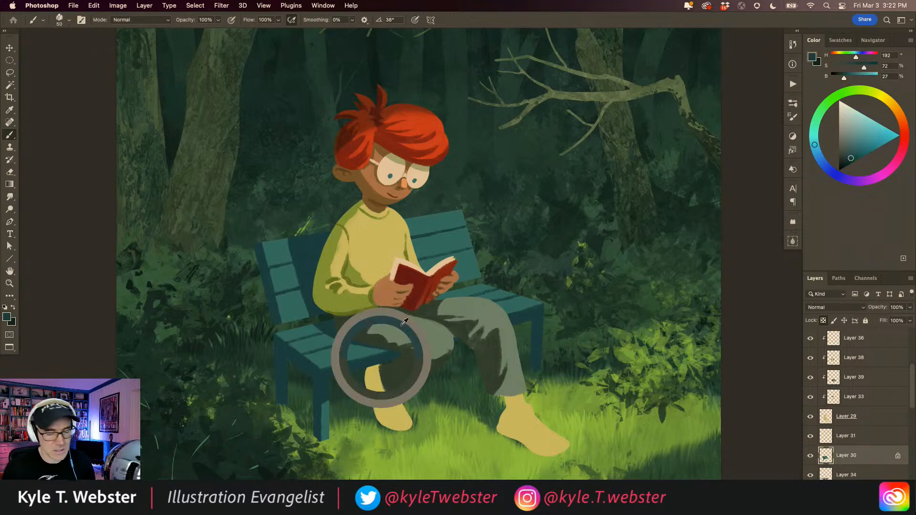
{"action": "mouse_move", "coordinate": [381, 358]}
{"action": "left_mouse_down"}
{"action": "mouse_move", "coordinate": [367, 362]}
{"action": "mouse_move", "coordinate": [392, 359]}
{"action": "left_mouse_up"}
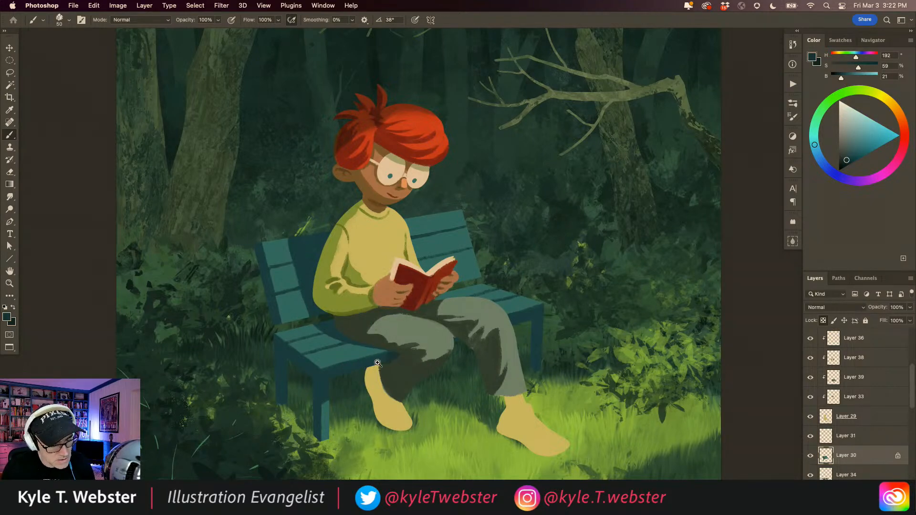
{"action": "left_click", "coordinate": [377, 363]}
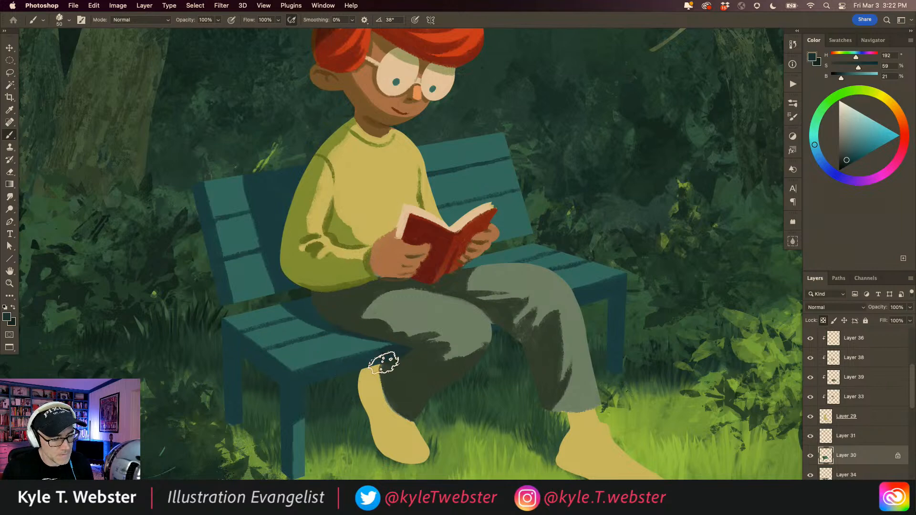
{"action": "key", "text": "super+0"}
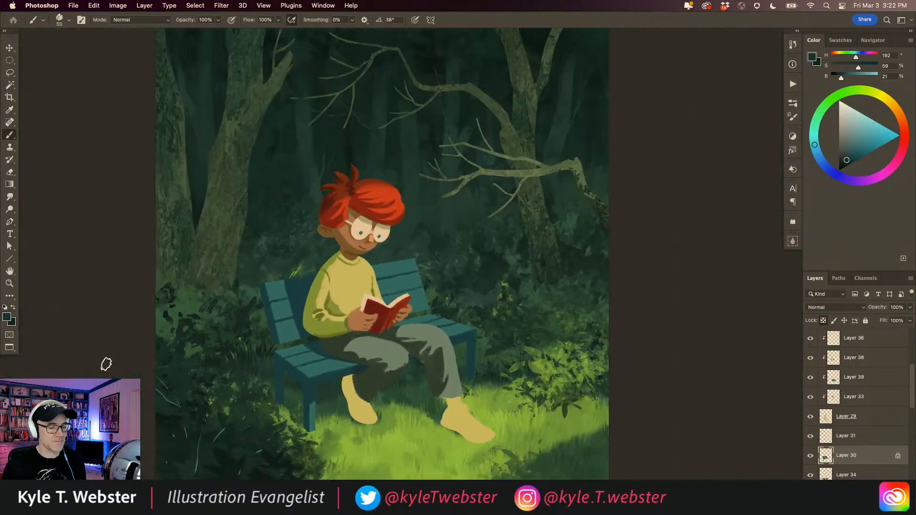
{"action": "left_click", "coordinate": [340, 395], "text": "super"}
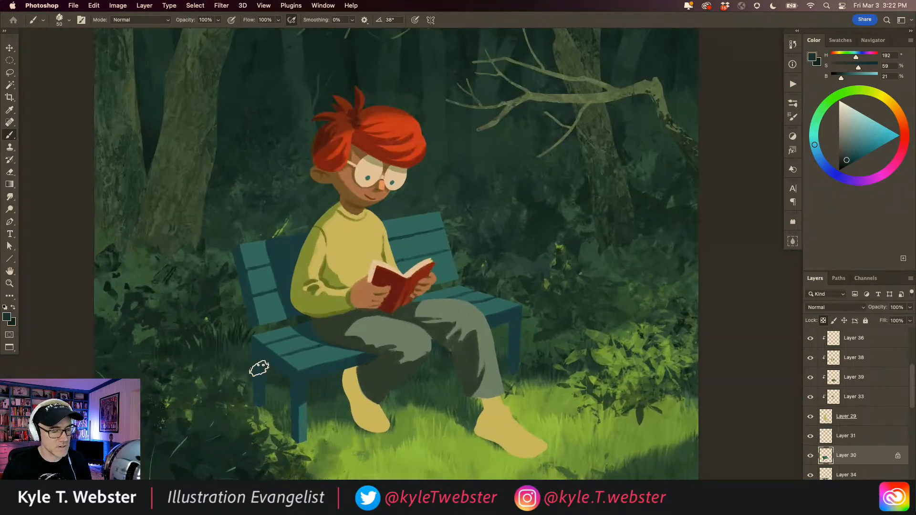
{"action": "left_click", "coordinate": [273, 394], "text": "alt+super"}
{"action": "left_click", "coordinate": [339, 391], "text": "super"}
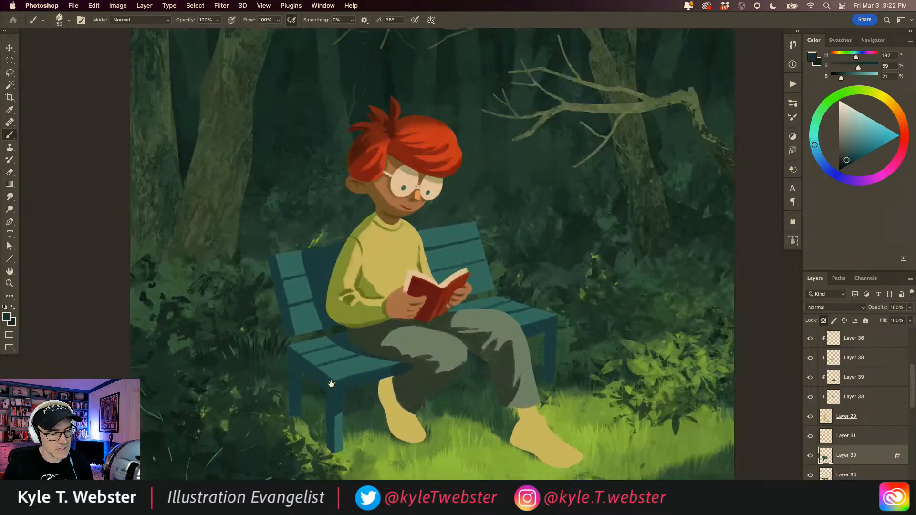
On Layer 39, brush reflected bench light along the underside of the near thigh in green H 168, S 37, B 41.
{"action": "left_click", "coordinate": [425, 382], "text": "alt"}
{"action": "left_click", "coordinate": [821, 375]}
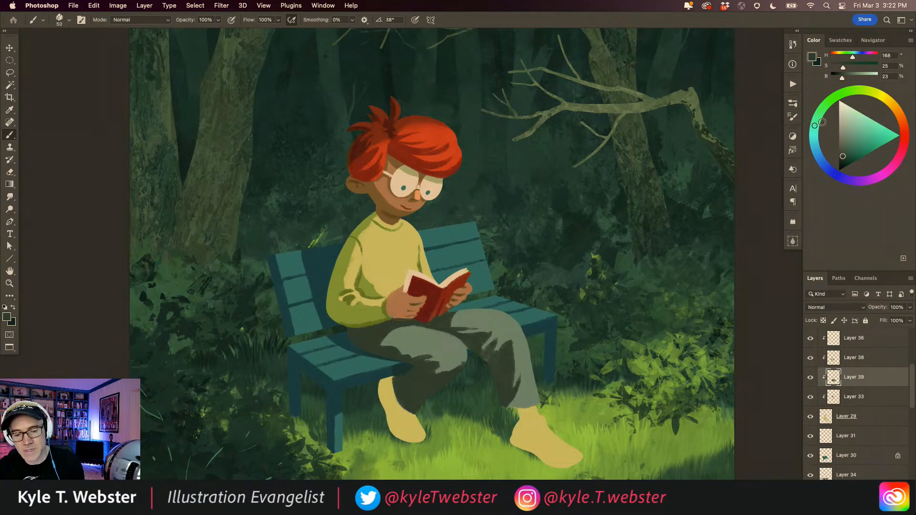
{"action": "left_click", "coordinate": [848, 146]}
{"action": "scroll", "coordinate": [350, 323], "scroll_direction": "up", "scroll_amount": 3}
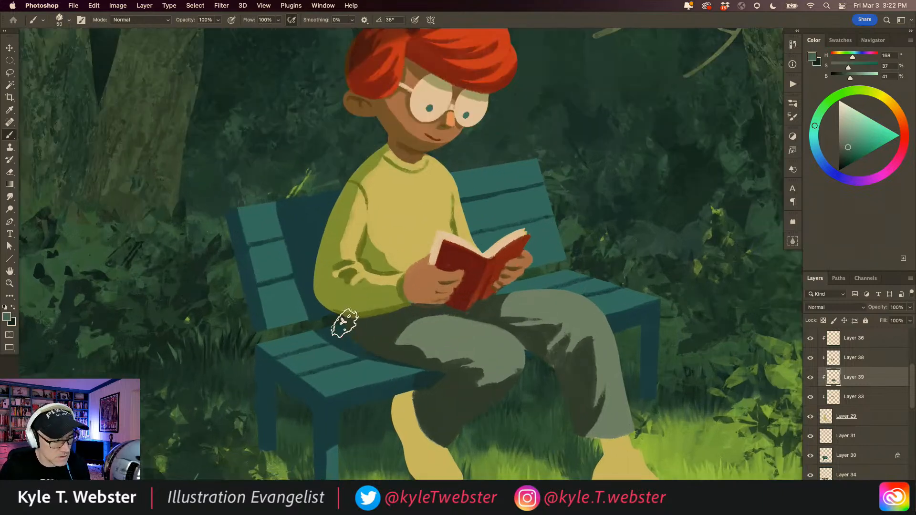
{"action": "mouse_move", "coordinate": [366, 351]}
{"action": "left_mouse_down"}
{"action": "mouse_move", "coordinate": [455, 371]}
{"action": "mouse_move", "coordinate": [421, 395]}
{"action": "left_mouse_up"}
{"action": "left_click_drag", "start_coordinate": [353, 399], "coordinate": [304, 398]}
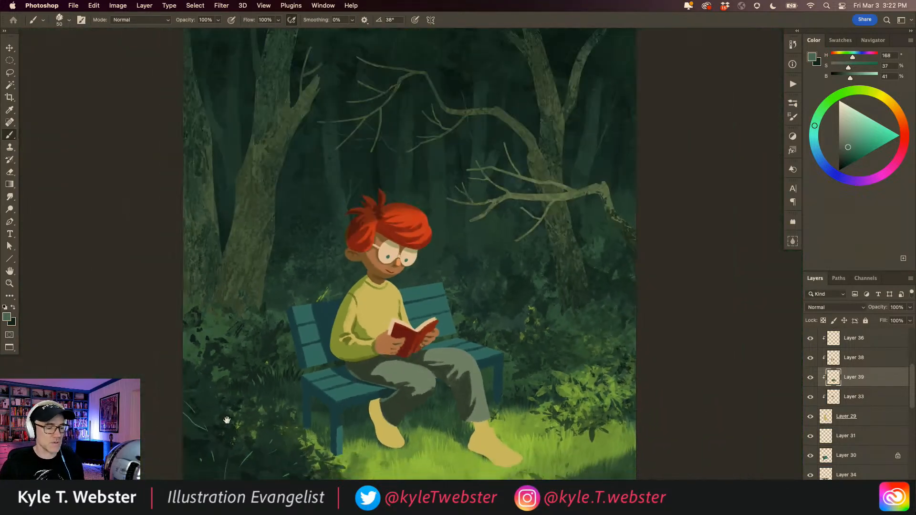
{"action": "left_click", "coordinate": [361, 410], "text": "super"}
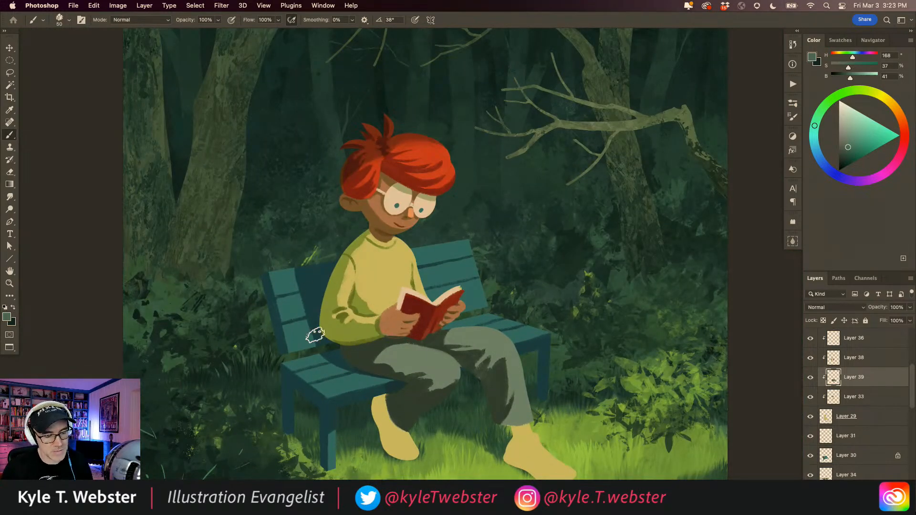
{"action": "left_click_drag", "start_coordinate": [345, 376], "coordinate": [356, 372]}
Inspect Layers 33 and 38 by toggling their visibility, and sample the sweater yellow and the book's page cream H 31, S 18, B 89.
{"action": "left_click", "coordinate": [459, 289], "text": "super"}
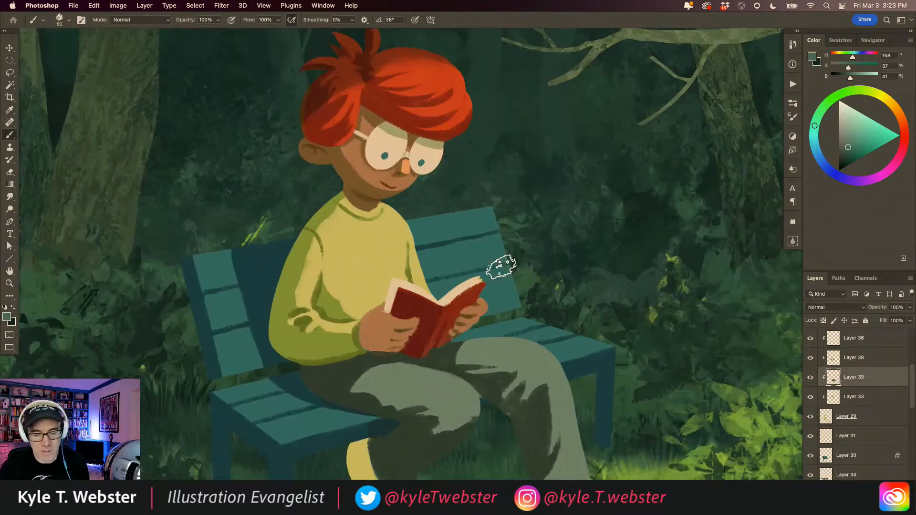
{"action": "left_click", "coordinate": [836, 399]}
{"action": "left_click", "coordinate": [811, 398]}
{"action": "left_click", "coordinate": [811, 398]}
{"action": "left_click", "coordinate": [810, 359]}
{"action": "left_click", "coordinate": [810, 359]}
{"action": "left_click", "coordinate": [833, 361]}
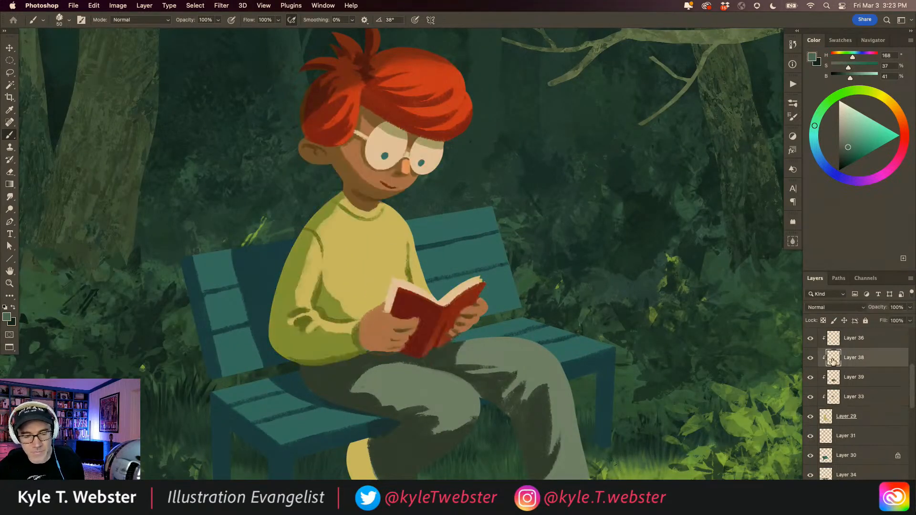
{"action": "left_click", "coordinate": [429, 289], "text": "alt"}
{"action": "left_click", "coordinate": [827, 422]}
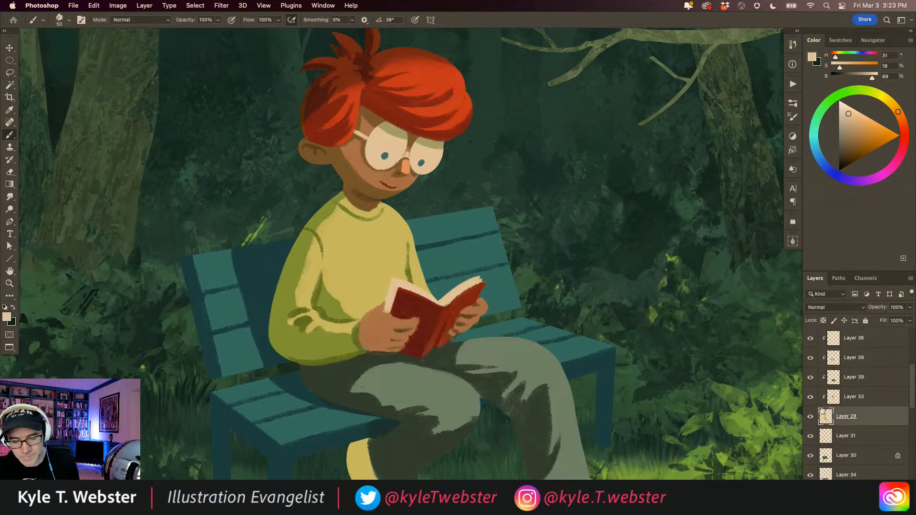
{"action": "left_click", "coordinate": [356, 255], "text": "alt"}
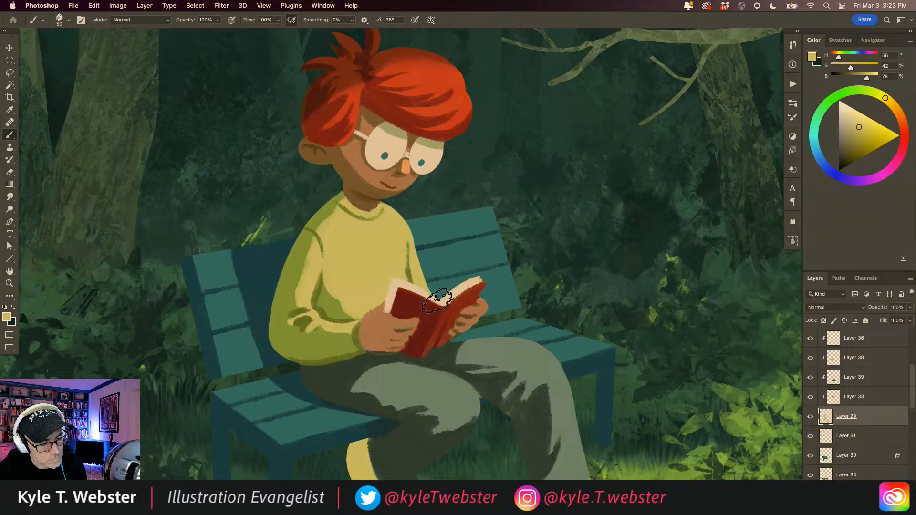
{"action": "left_click", "coordinate": [401, 282], "text": "alt"}
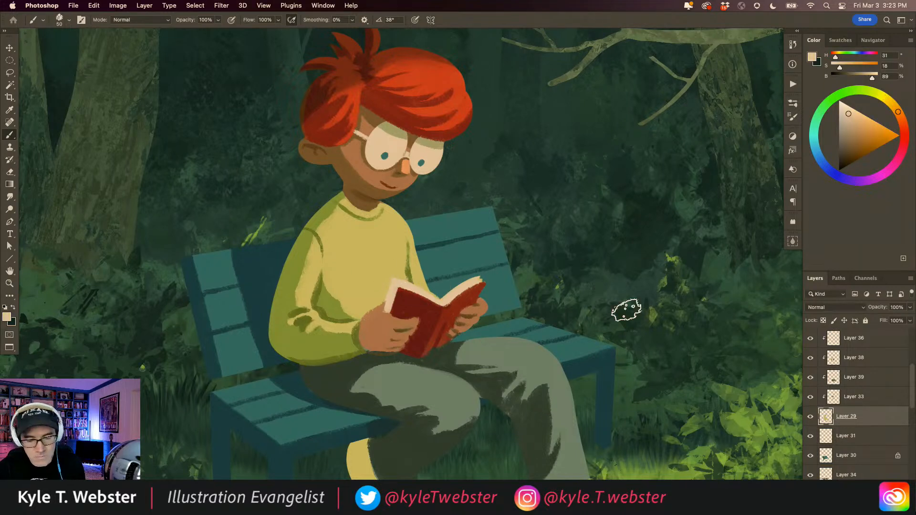
{"action": "left_click", "coordinate": [833, 361]}
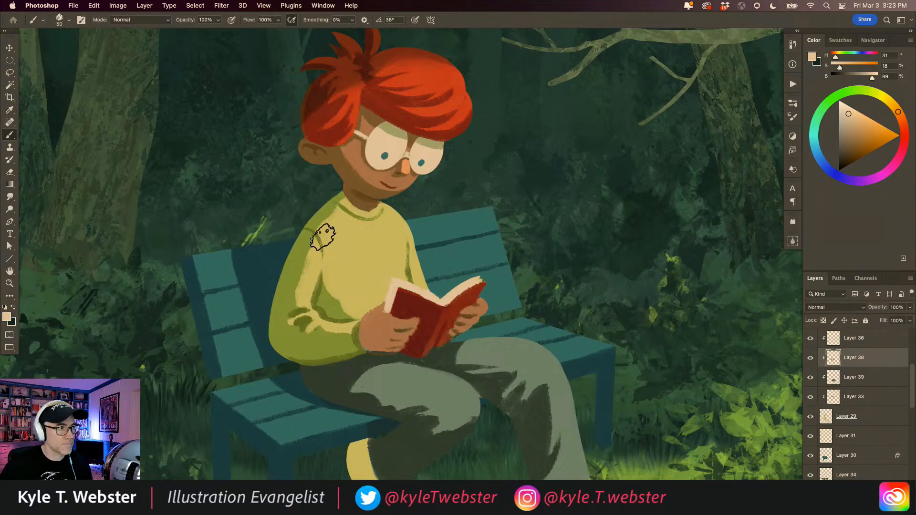
Sample cream H 31, S 17, B 89 from the glasses and paint both feet with it on Layer 39, leaving the far ankle unpainted.
{"action": "left_click", "coordinate": [343, 359], "text": "alt"}
{"action": "mouse_move", "coordinate": [290, 389]}
{"action": "left_mouse_down"}
{"action": "mouse_move", "coordinate": [330, 341]}
{"action": "mouse_move", "coordinate": [299, 358]}
{"action": "left_mouse_up"}
{"action": "left_click", "coordinate": [326, 349], "text": "alt"}
{"action": "left_click", "coordinate": [302, 342], "text": "super"}
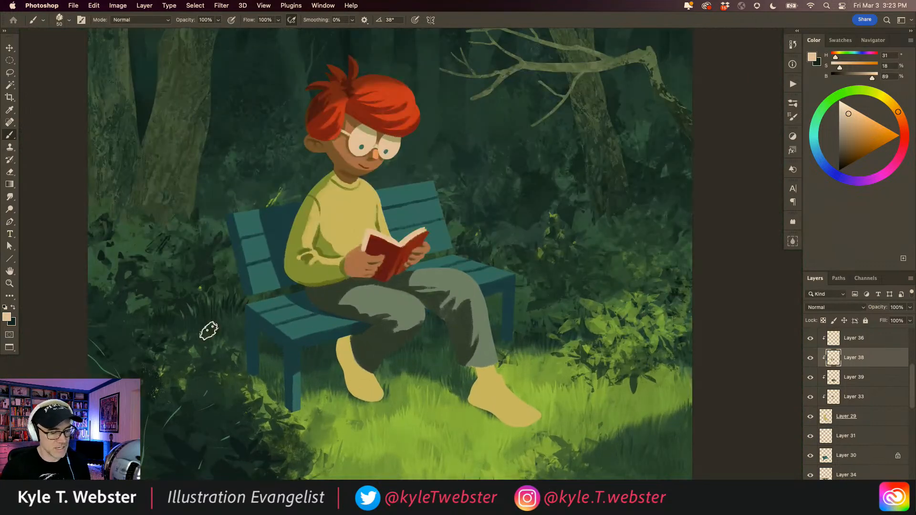
{"action": "left_click", "coordinate": [354, 142], "text": "alt"}
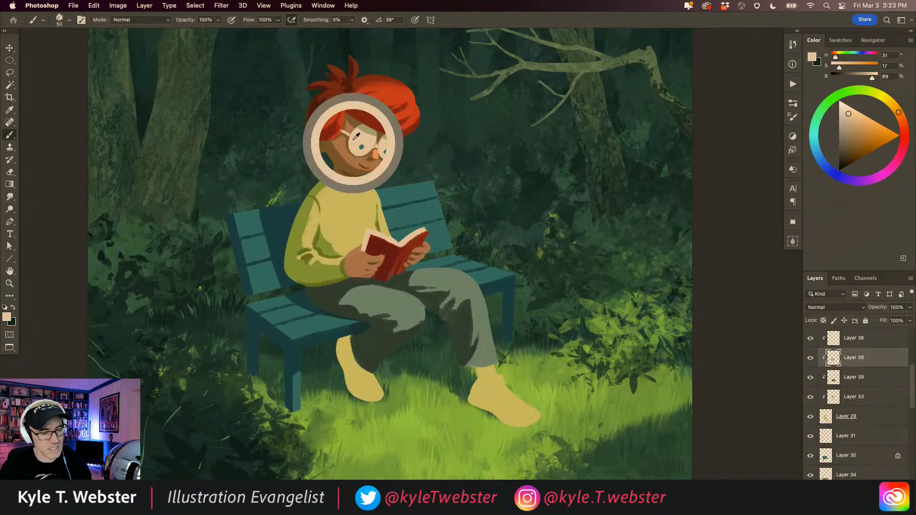
{"action": "left_click", "coordinate": [834, 379]}
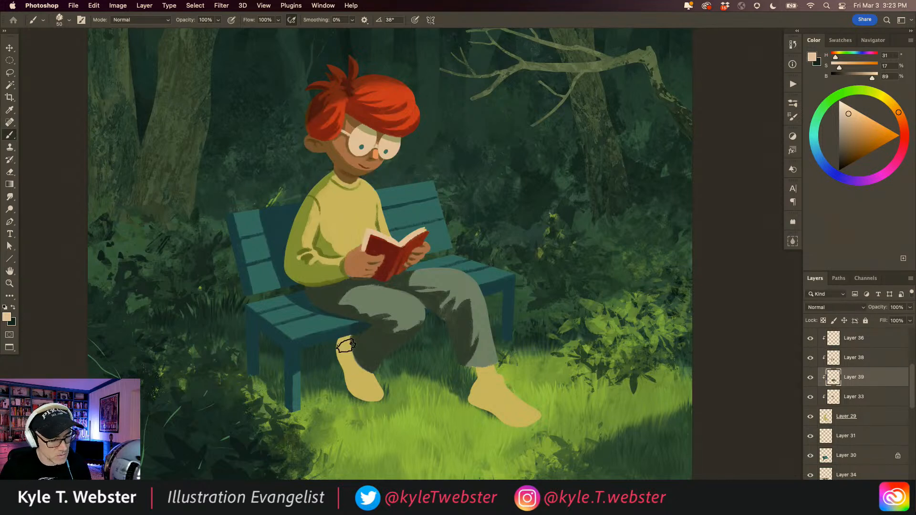
{"action": "mouse_move", "coordinate": [345, 337]}
{"action": "left_mouse_down"}
{"action": "mouse_move", "coordinate": [347, 363]}
{"action": "mouse_move", "coordinate": [341, 359]}
{"action": "mouse_move", "coordinate": [373, 387]}
{"action": "mouse_move", "coordinate": [366, 395]}
{"action": "mouse_move", "coordinate": [337, 359]}
{"action": "left_mouse_up"}
{"action": "mouse_move", "coordinate": [486, 382]}
{"action": "left_mouse_down"}
{"action": "mouse_move", "coordinate": [501, 392]}
{"action": "mouse_move", "coordinate": [527, 403]}
{"action": "mouse_move", "coordinate": [515, 426]}
{"action": "mouse_move", "coordinate": [496, 428]}
{"action": "mouse_move", "coordinate": [506, 410]}
{"action": "mouse_move", "coordinate": [474, 401]}
{"action": "left_mouse_up"}
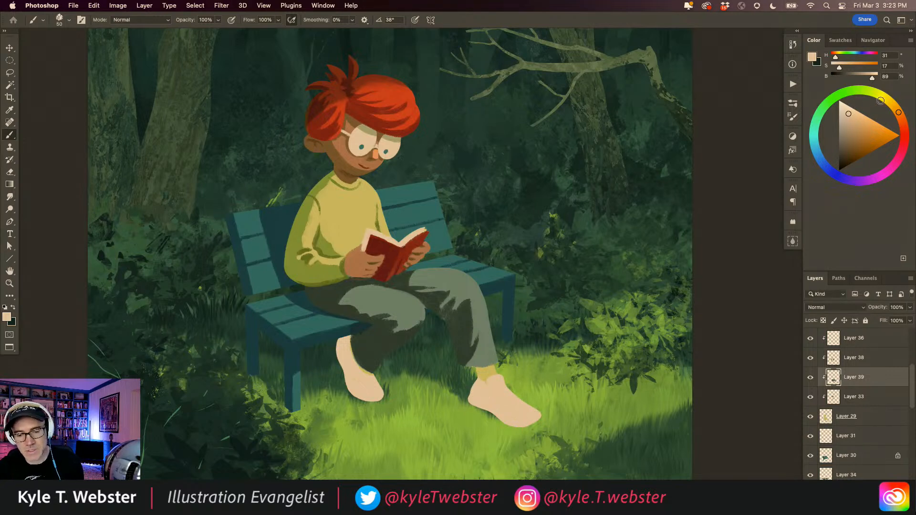
Shade the near foot's ankle and heel and the far foot's heel and underside in olive H 69, S 29, B 56.
{"action": "left_click", "coordinate": [876, 92]}
{"action": "left_click", "coordinate": [850, 136]}
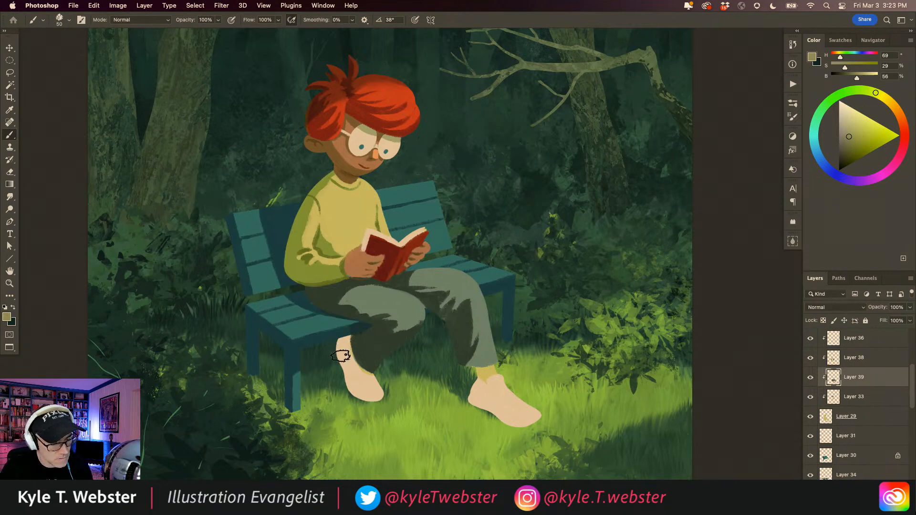
{"action": "mouse_move", "coordinate": [346, 349]}
{"action": "left_mouse_down"}
{"action": "mouse_move", "coordinate": [358, 371]}
{"action": "mouse_move", "coordinate": [342, 383]}
{"action": "mouse_move", "coordinate": [339, 368]}
{"action": "mouse_move", "coordinate": [360, 371]}
{"action": "left_mouse_up"}
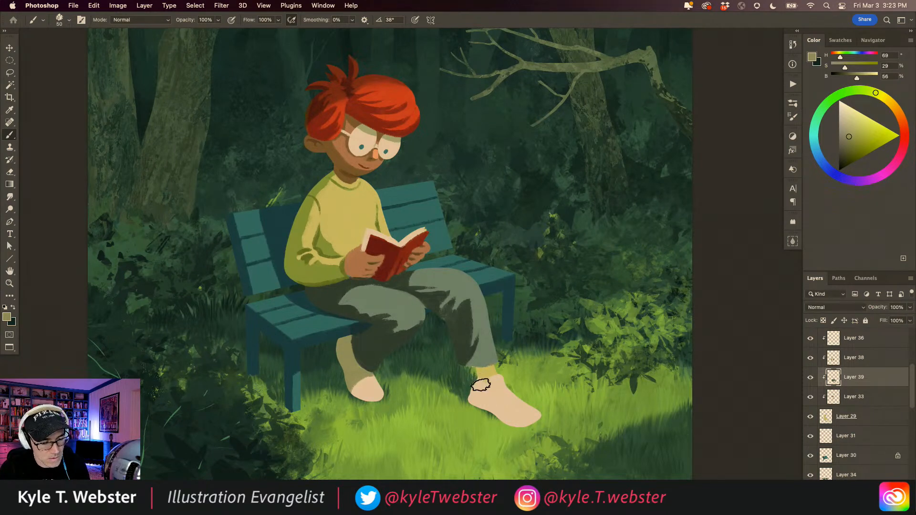
{"action": "mouse_move", "coordinate": [475, 394]}
{"action": "left_mouse_down"}
{"action": "mouse_move", "coordinate": [483, 382]}
{"action": "mouse_move", "coordinate": [475, 388]}
{"action": "left_mouse_up"}
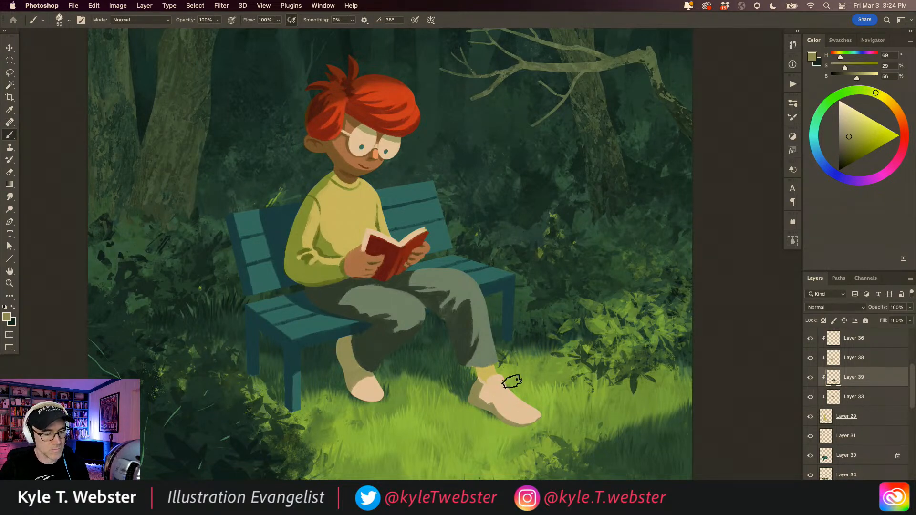
Sample the bench's dark teal H 192, S 72, B 27 and paint the far ankle's sock with it on Layer 39.
{"action": "left_click", "coordinate": [484, 358], "text": "alt"}
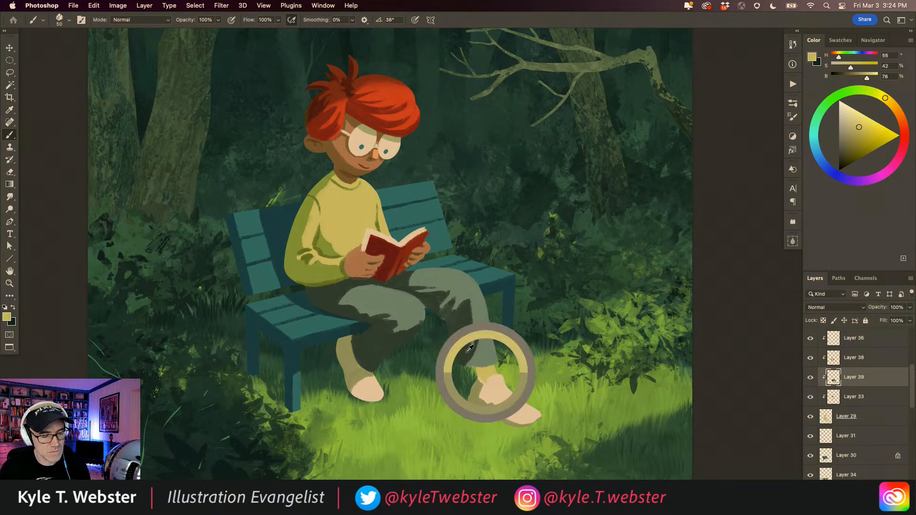
{"action": "left_click", "coordinate": [512, 285], "text": "alt"}
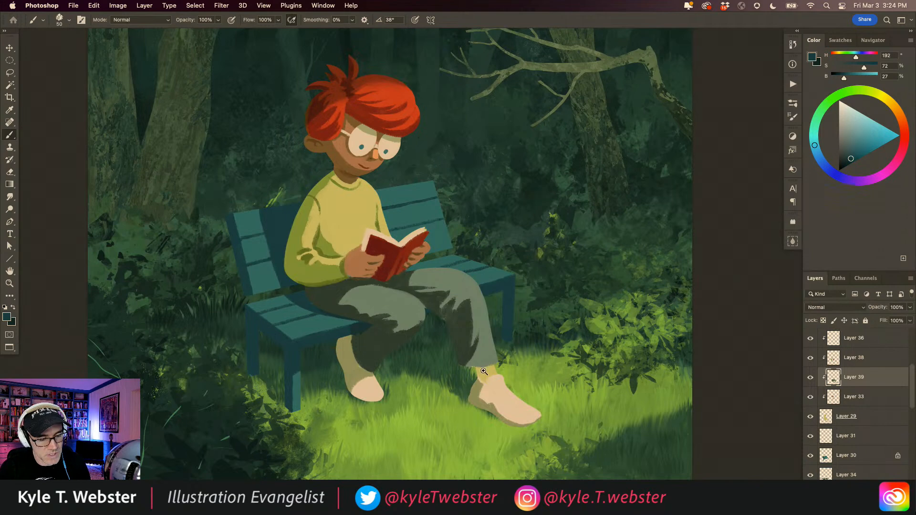
{"action": "scroll", "coordinate": [491, 368], "scroll_direction": "up", "scroll_amount": 1}
{"action": "key", "text": "super+z"}
{"action": "mouse_move", "coordinate": [498, 365]}
{"action": "left_mouse_down"}
{"action": "mouse_move", "coordinate": [474, 370]}
{"action": "mouse_move", "coordinate": [479, 379]}
{"action": "mouse_move", "coordinate": [489, 372]}
{"action": "left_mouse_up"}
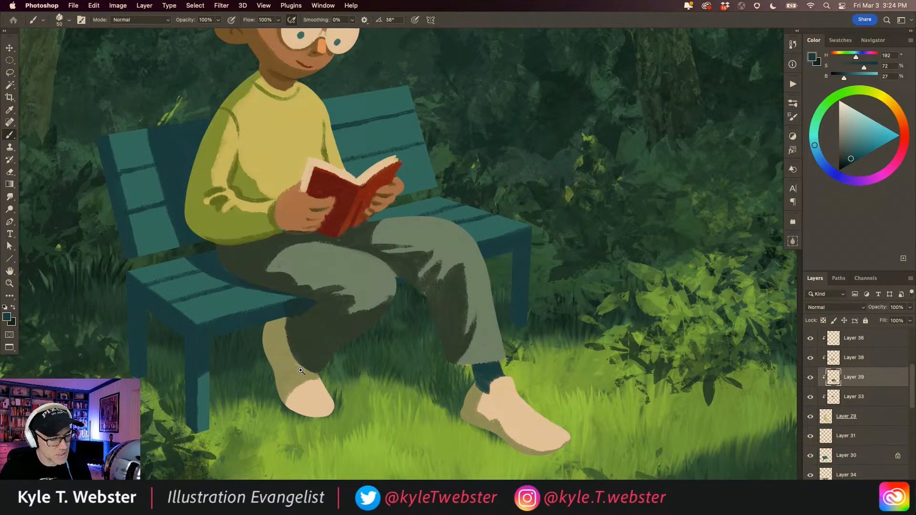
Sample olive H 66, S 27, B 57 and brush short lace stripes across the far shoe and strap marks on the near shoe.
{"action": "mouse_move", "coordinate": [509, 404]}
{"action": "left_mouse_down"}
{"action": "mouse_move", "coordinate": [527, 407]}
{"action": "mouse_move", "coordinate": [535, 428]}
{"action": "mouse_move", "coordinate": [508, 410]}
{"action": "mouse_move", "coordinate": [533, 426]}
{"action": "left_mouse_up"}
{"action": "left_click", "coordinate": [492, 426], "text": "alt"}
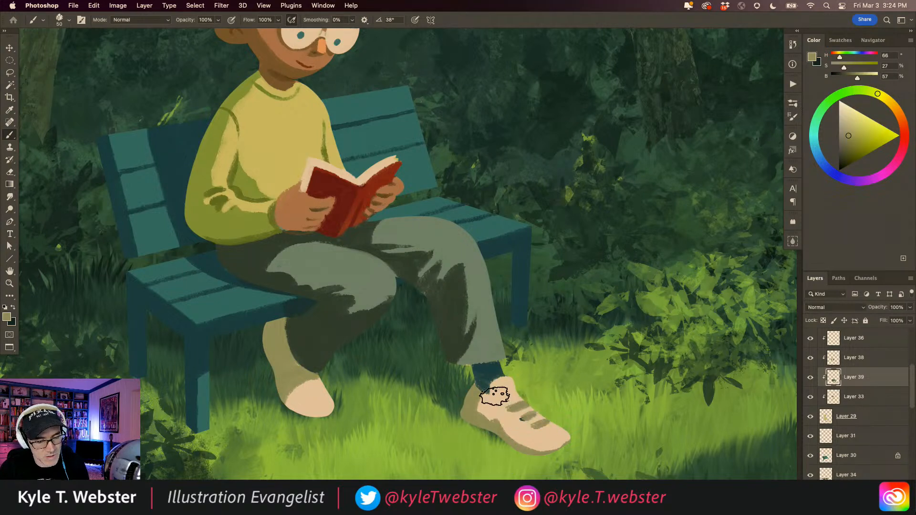
{"action": "mouse_move", "coordinate": [323, 387]}
{"action": "left_mouse_down"}
{"action": "mouse_move", "coordinate": [305, 391]}
{"action": "mouse_move", "coordinate": [301, 381]}
{"action": "left_mouse_up"}
{"action": "left_click", "coordinate": [276, 414], "text": "alt"}
{"action": "left_click", "coordinate": [261, 426], "text": "alt"}
{"action": "left_click", "coordinate": [259, 424], "text": "alt"}
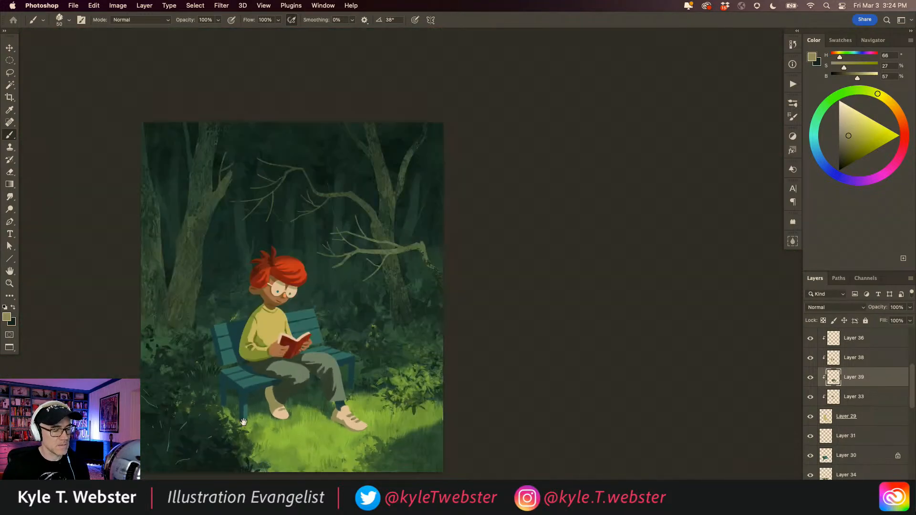
Add a new layer above Layer 26, fill it with violet H 247, S 37, B 70, and set its blend mode to Soft Light.
{"action": "left_click_drag", "start_coordinate": [248, 423], "coordinate": [400, 416]}
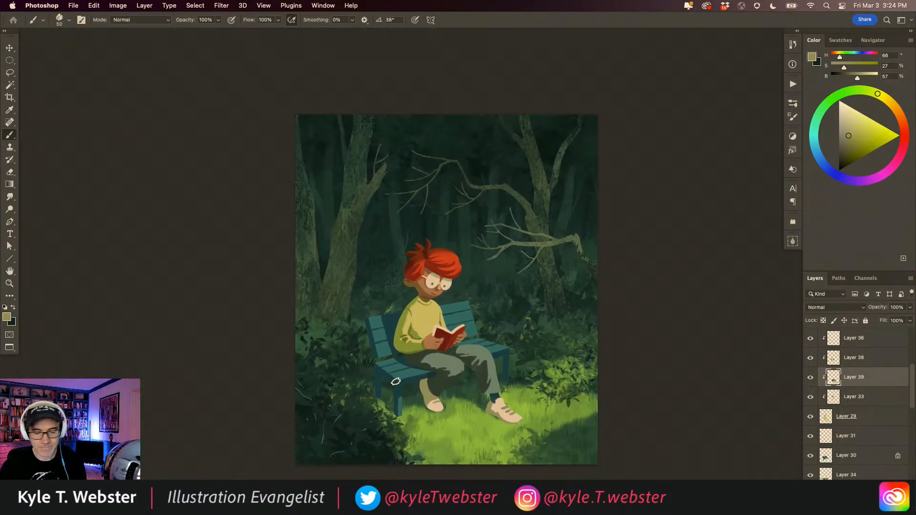
{"action": "scroll", "coordinate": [833, 340], "scroll_direction": "up", "scroll_amount": 5}
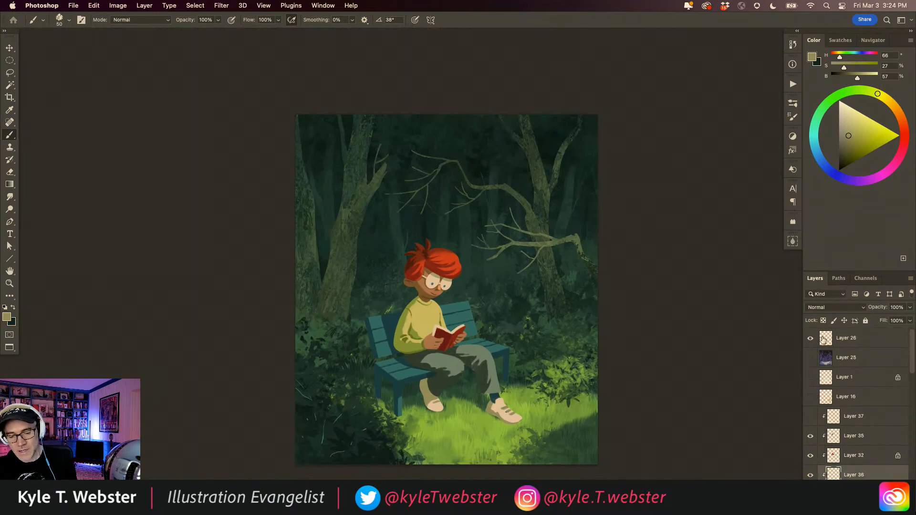
{"action": "left_click", "coordinate": [834, 335]}
{"action": "key", "text": "super+shift+alt+n"}
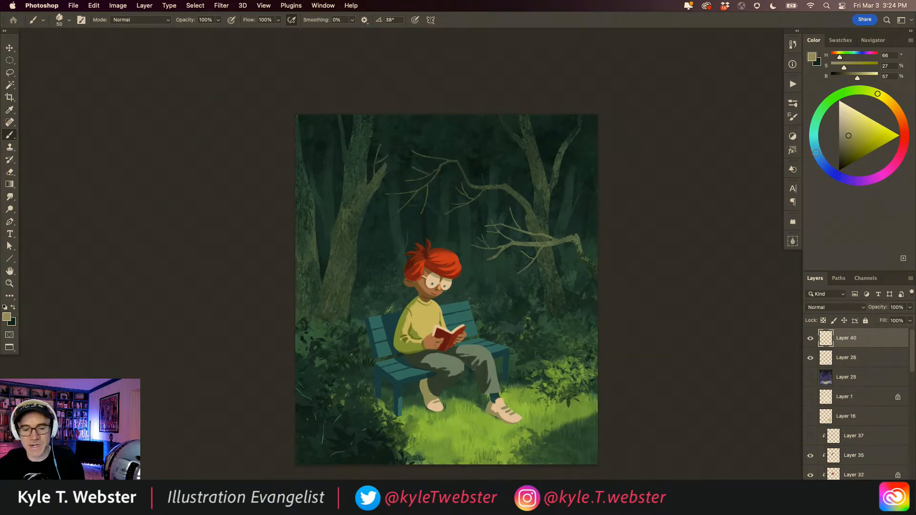
{"action": "left_click", "coordinate": [816, 153]}
{"action": "left_click", "coordinate": [842, 177]}
{"action": "left_click", "coordinate": [853, 129]}
{"action": "key", "text": "alt+BackSpace"}
{"action": "left_click", "coordinate": [818, 308]}
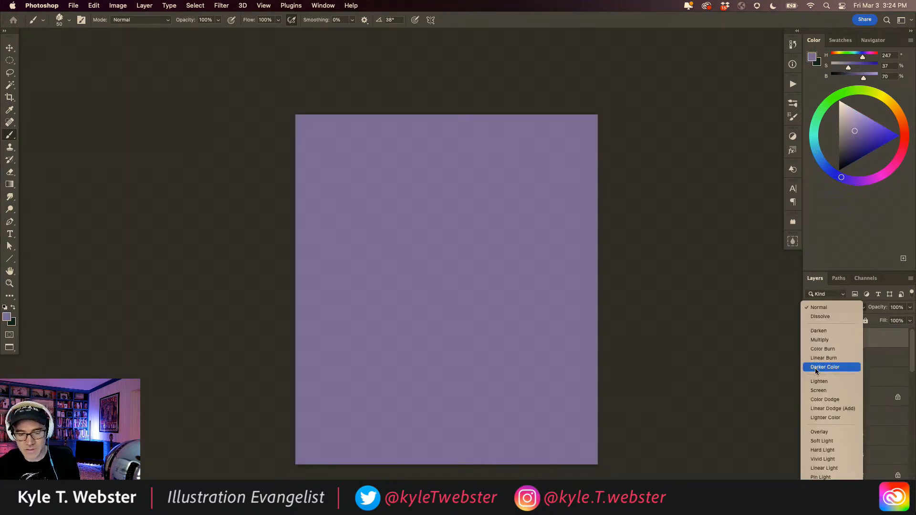
{"action": "left_click", "coordinate": [818, 445]}
Examine the overall colour mood of the tinted illustration, enlarged in full-screen view.
{"action": "left_click", "coordinate": [368, 376], "text": "super"}
{"action": "left_click_drag", "start_coordinate": [365, 379], "coordinate": [299, 403]}
{"action": "key", "text": "f"}
{"action": "left_click_drag", "start_coordinate": [310, 365], "coordinate": [297, 373]}
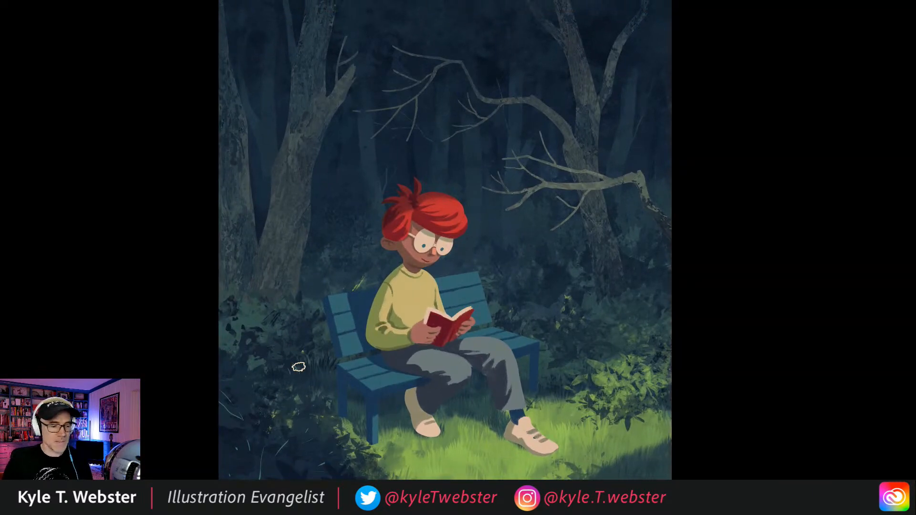
{"action": "mouse_move", "coordinate": [297, 302]}
{"action": "left_mouse_down"}
{"action": "mouse_move", "coordinate": [301, 323]}
{"action": "mouse_move", "coordinate": [298, 304]}
{"action": "left_mouse_up"}
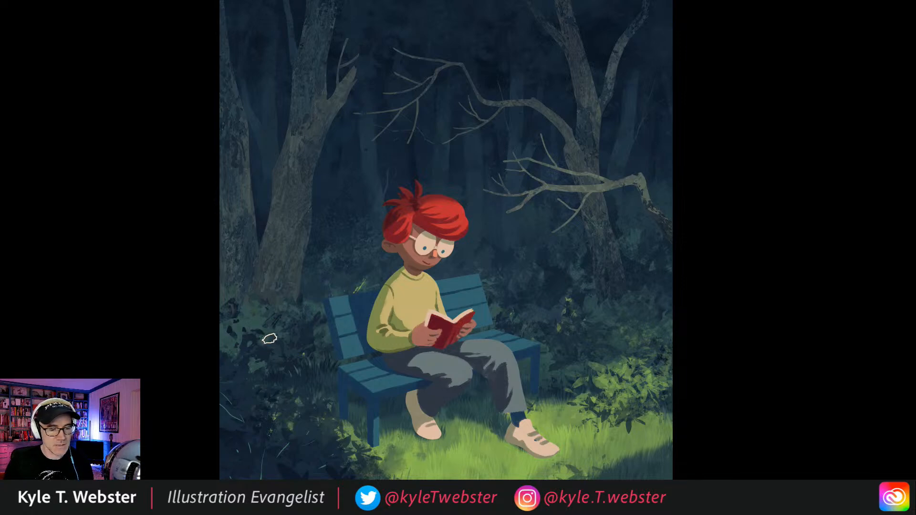
{"action": "mouse_move", "coordinate": [282, 342]}
{"action": "left_mouse_down"}
{"action": "mouse_move", "coordinate": [287, 352]}
{"action": "mouse_move", "coordinate": [282, 340]}
{"action": "left_mouse_up"}
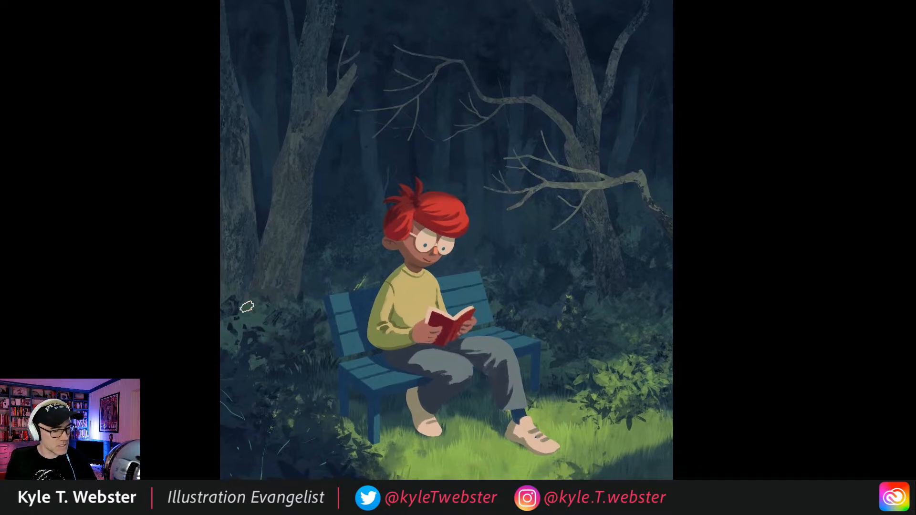